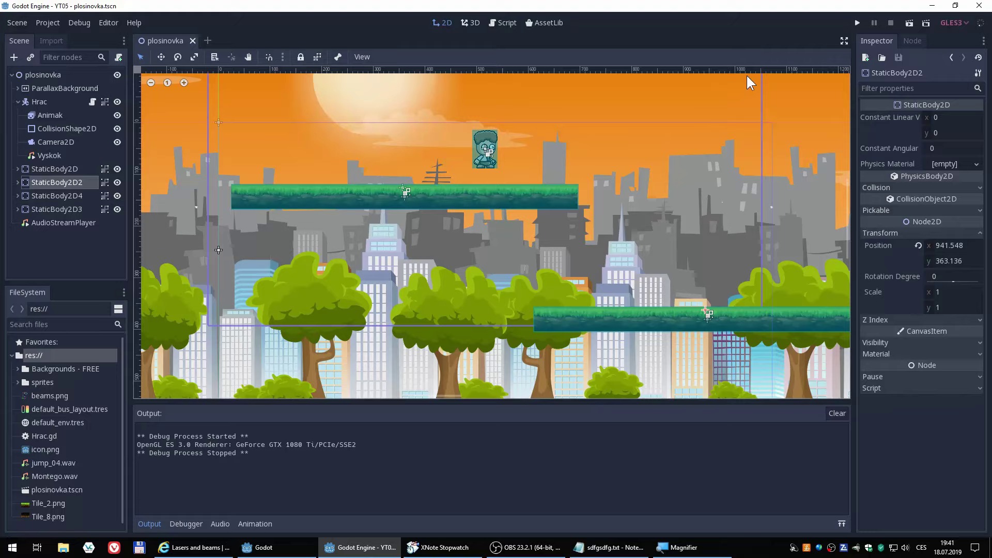
# Run the game and jump the character across the lower and grass platforms with Space
pyautogui.click(857, 22)
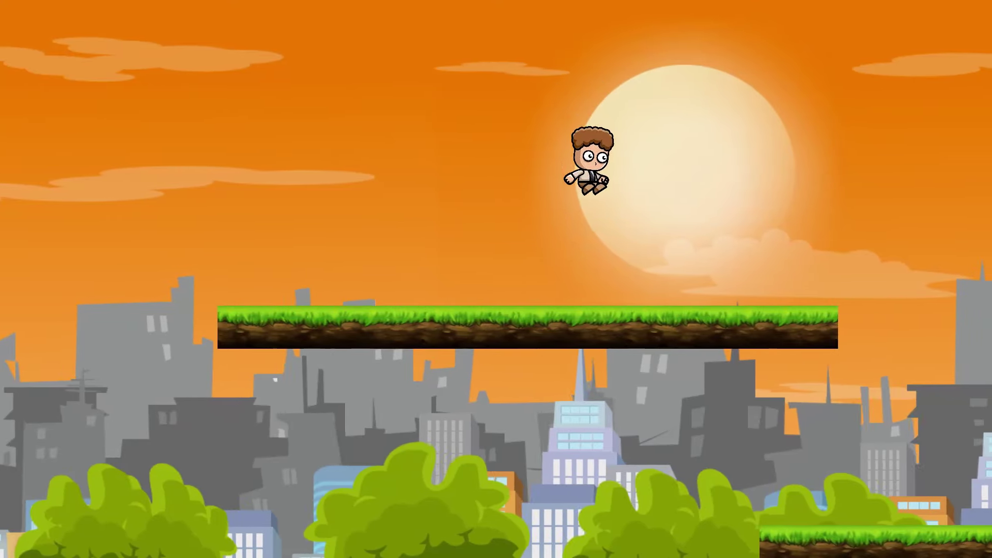
pyautogui.press('space')
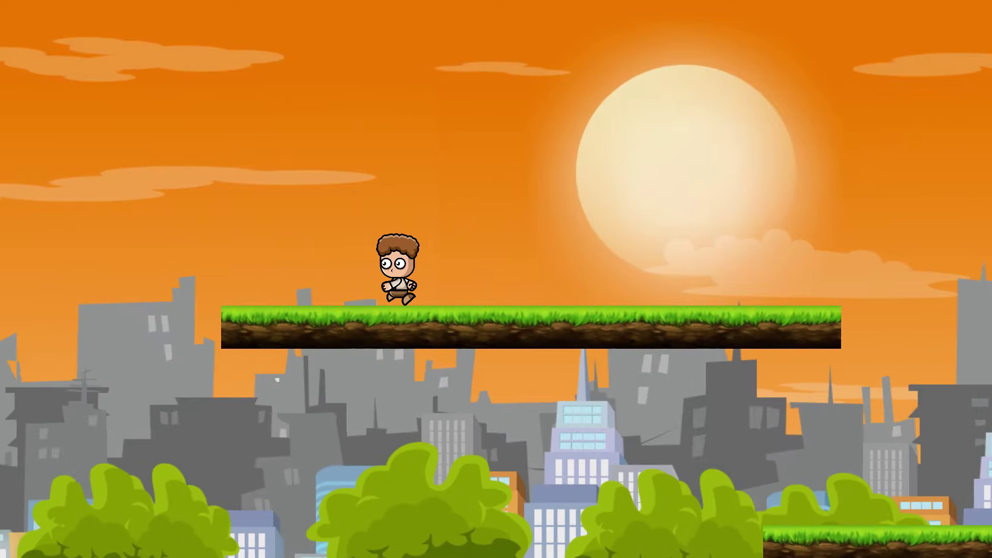
pyautogui.press('space')
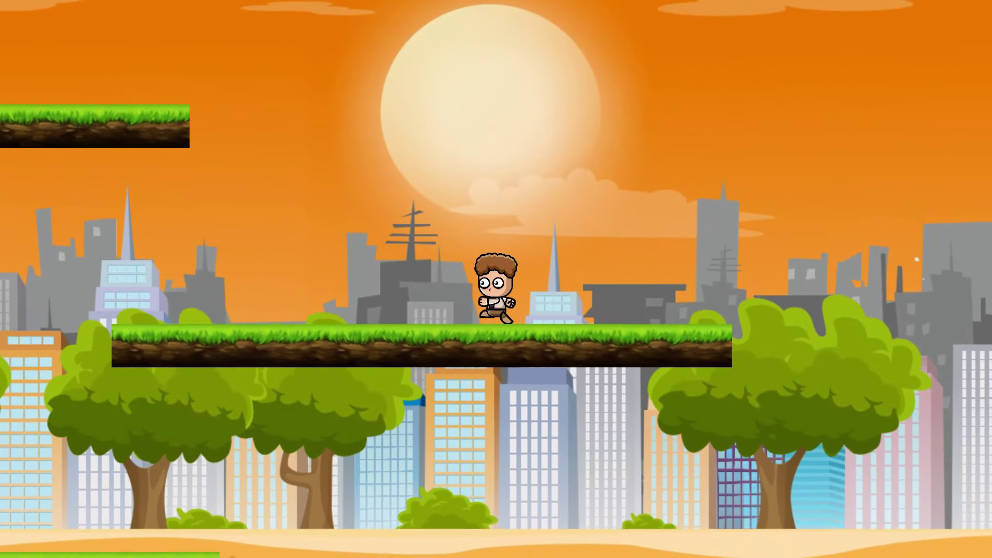
pyautogui.press('space')
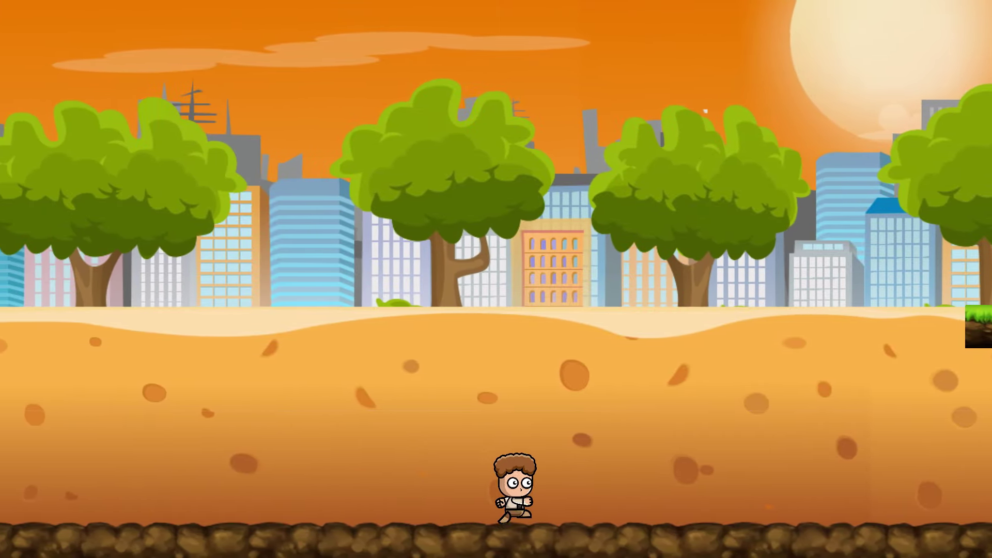
pyautogui.press('space')
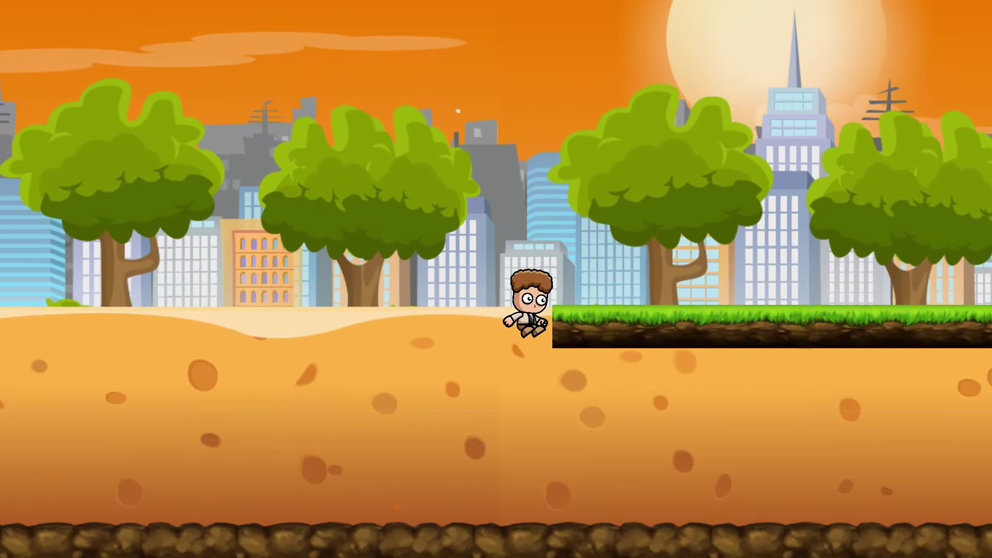
pyautogui.press('Left')
pyautogui.press('space')
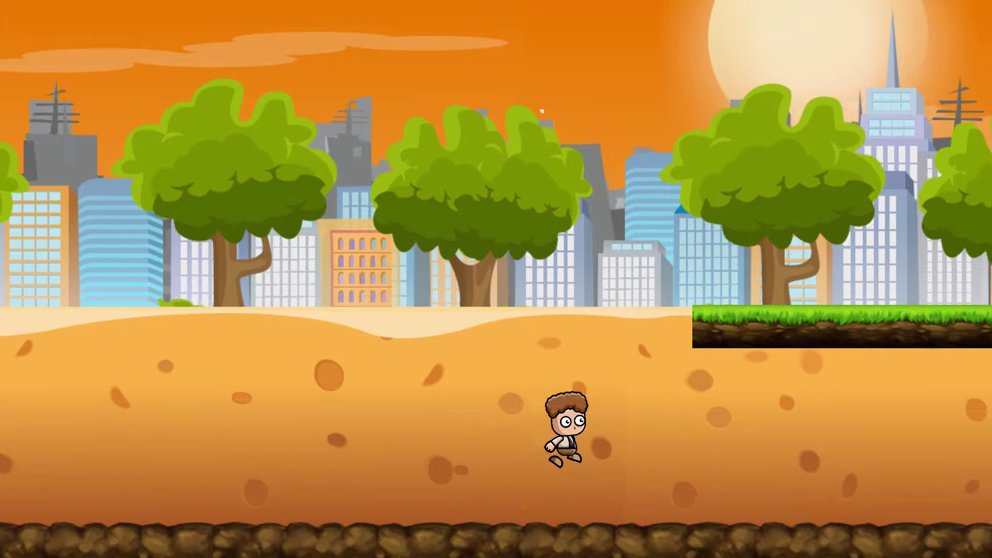
pyautogui.press('space')
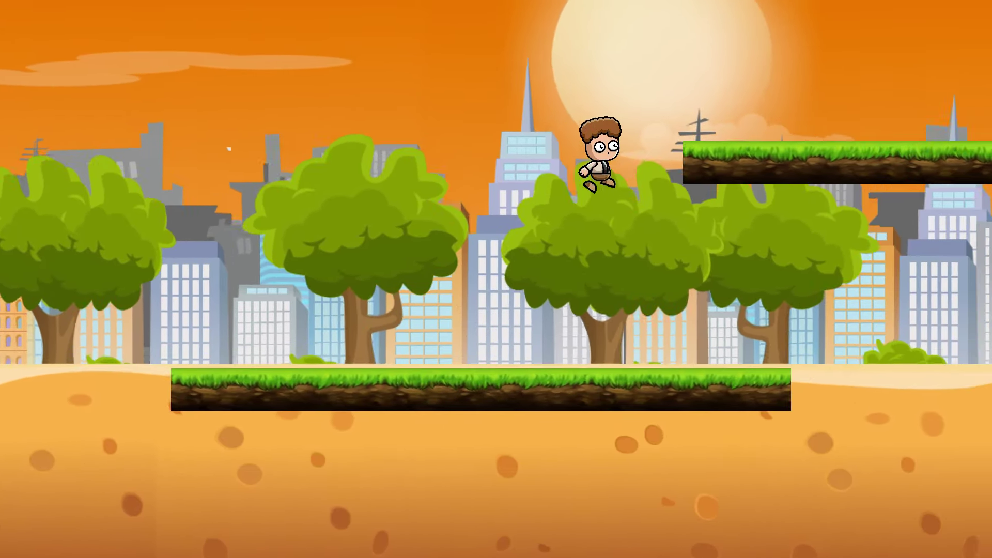
pyautogui.press('Left')
pyautogui.press('space')
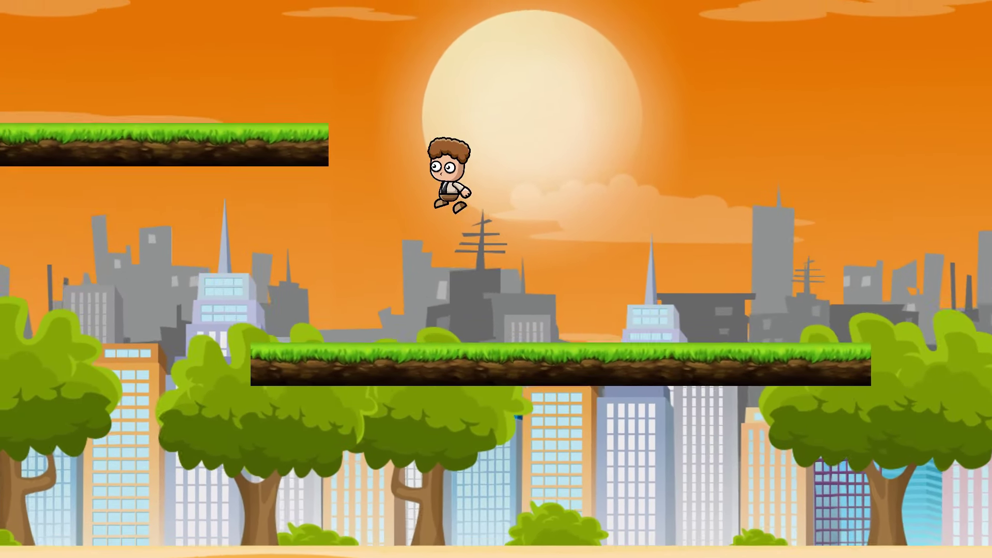
pyautogui.press('space')
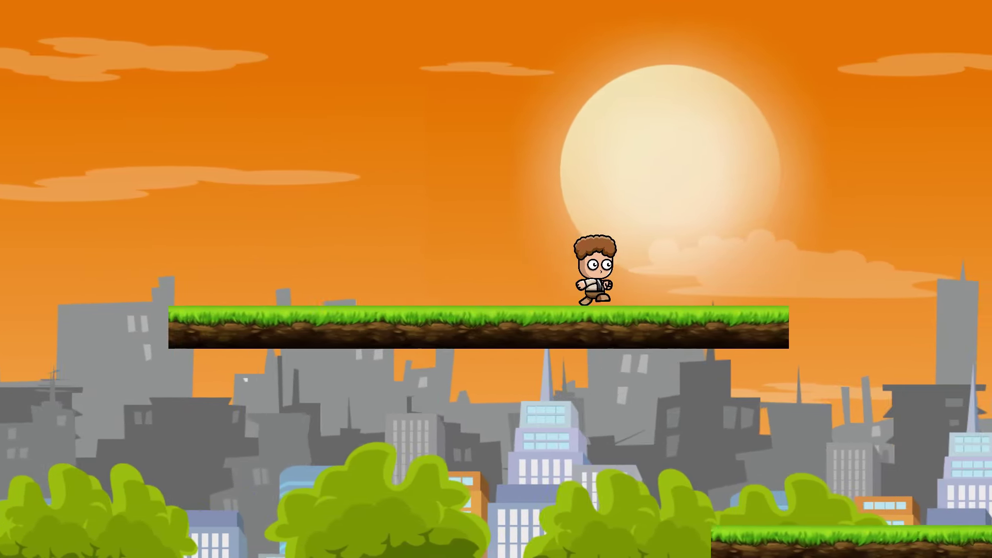
pyautogui.press('Left')
pyautogui.press('Left')
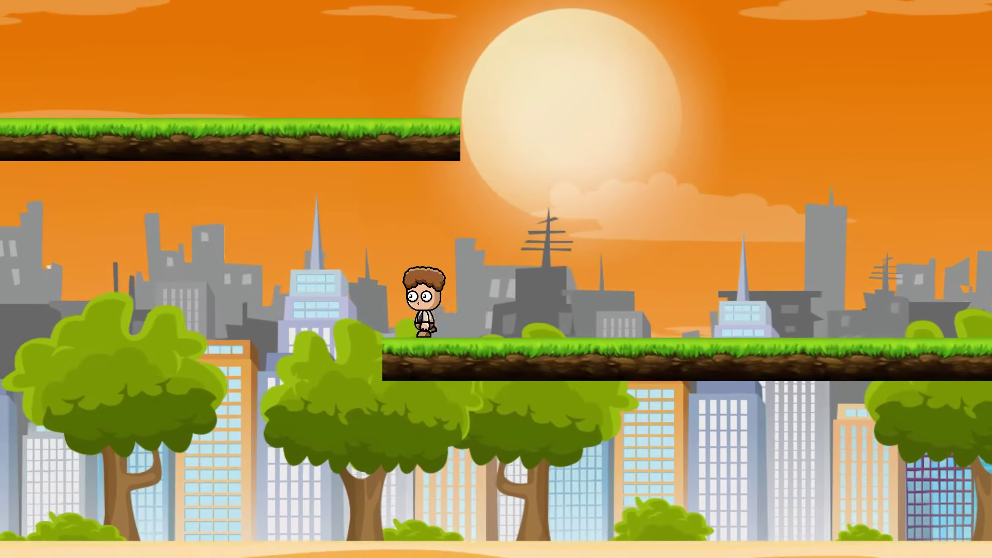
pyautogui.press('Left')
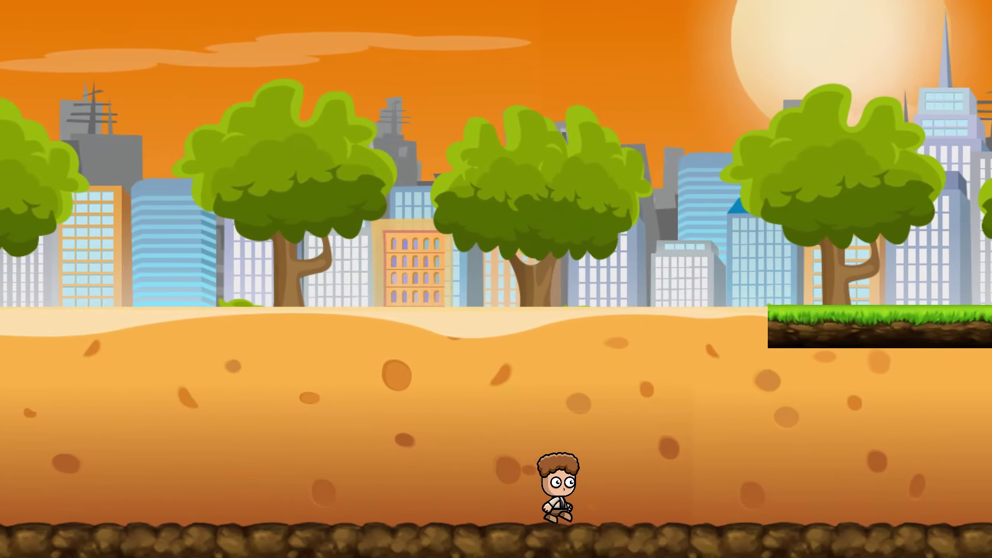
# Keep playtesting, jumping with Up onto higher grass platforms and the sand ledge
pyautogui.press('Up')
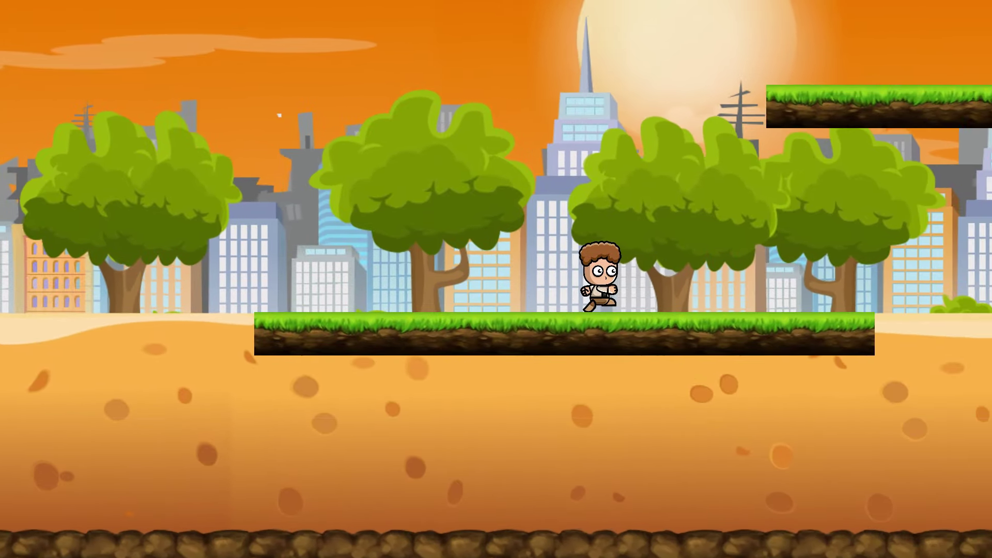
pyautogui.press('Up')
pyautogui.press('Left')
pyautogui.press('Up')
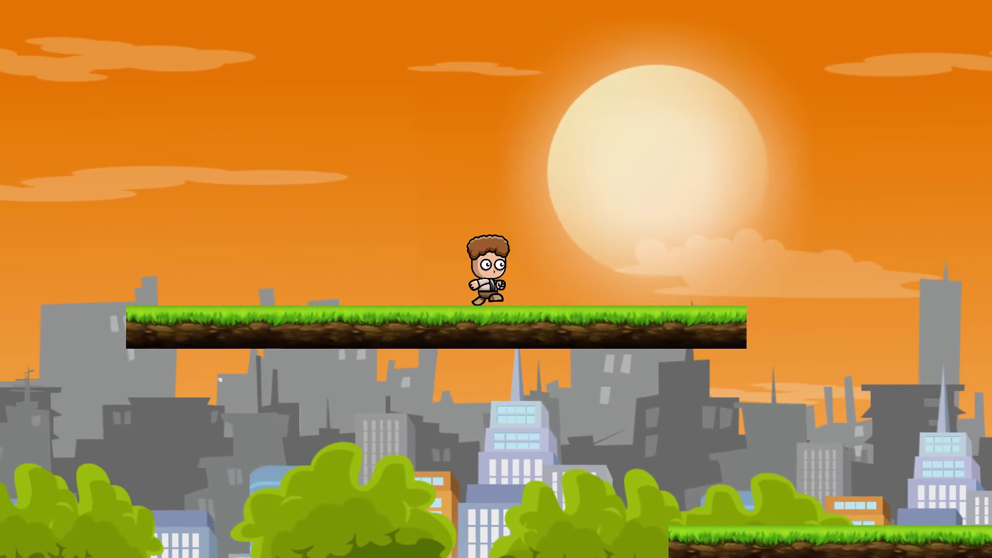
pyautogui.press('Right')
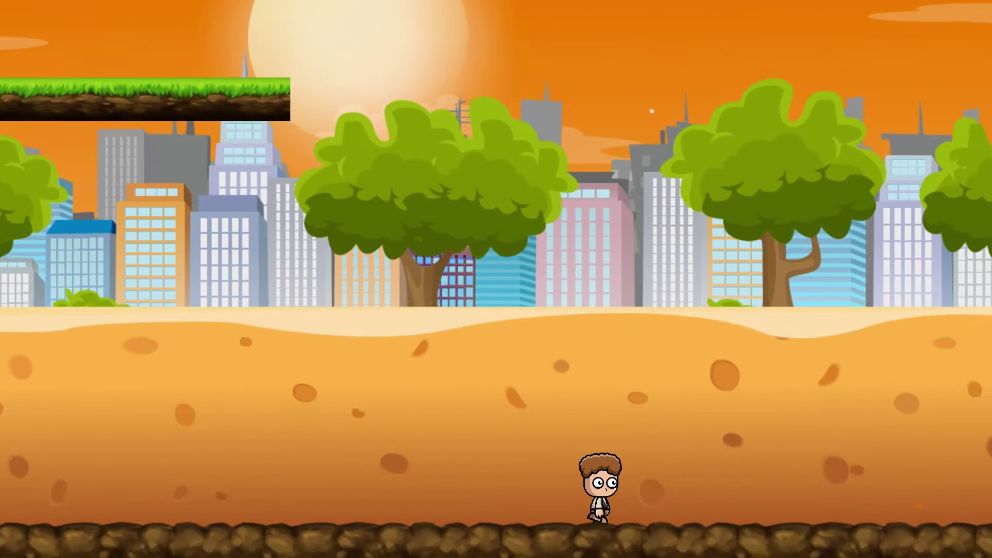
pyautogui.press('Left')
pyautogui.press('Right')
pyautogui.press('Left')
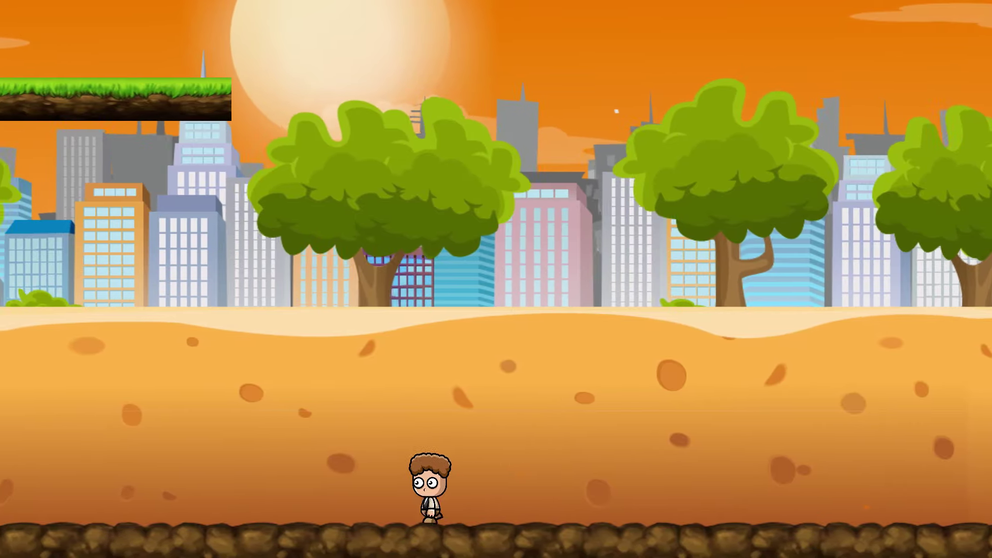
pyautogui.press('Up')
pyautogui.press('Right')
pyautogui.press('Up')
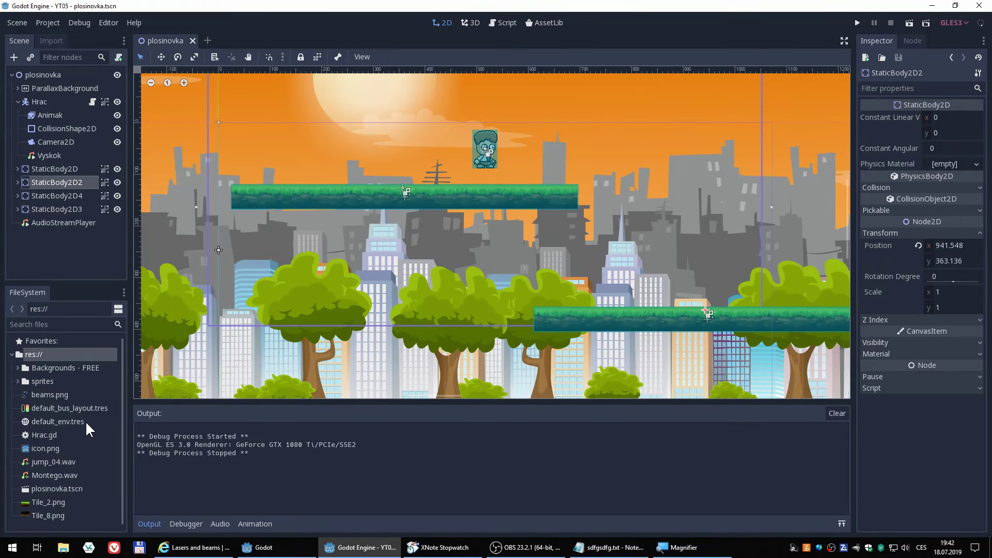
# Check the Lasers and beams art page, then locate beams.png and icon.png in the project files
pyautogui.click(199, 547)
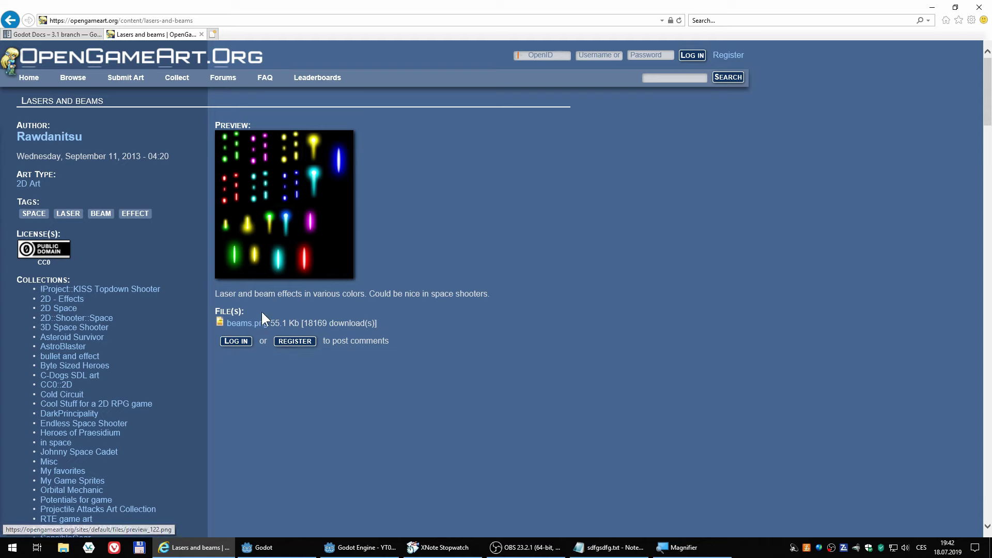
pyautogui.click(932, 7)
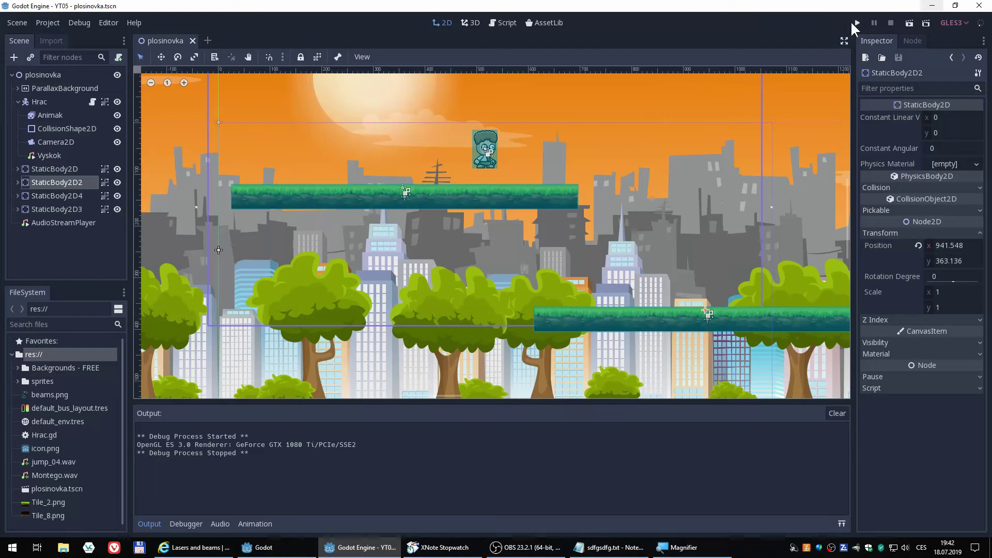
pyautogui.click(49, 396)
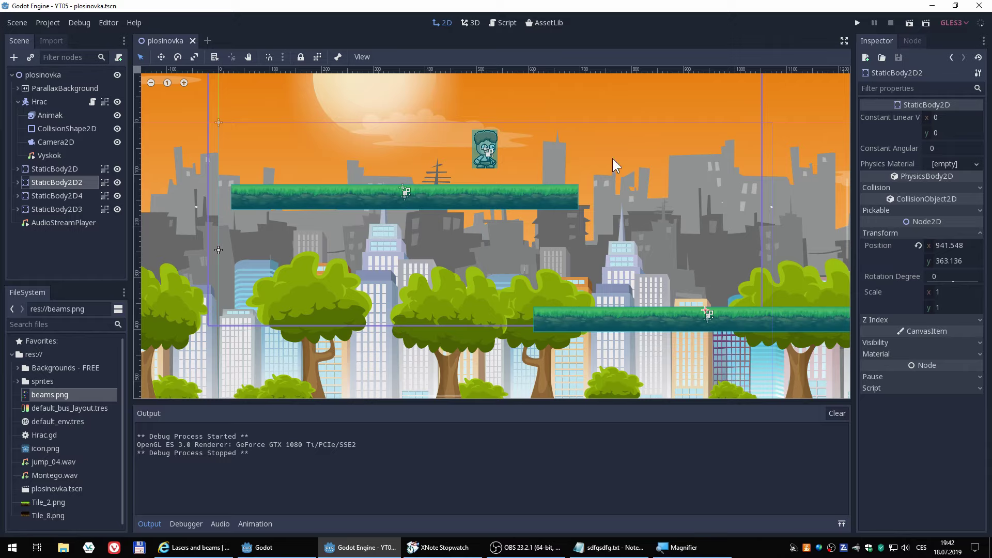
pyautogui.scroll(-1, 609, 163)
pyautogui.scroll(1, 608, 162)
pyautogui.scroll(2, 608, 162)
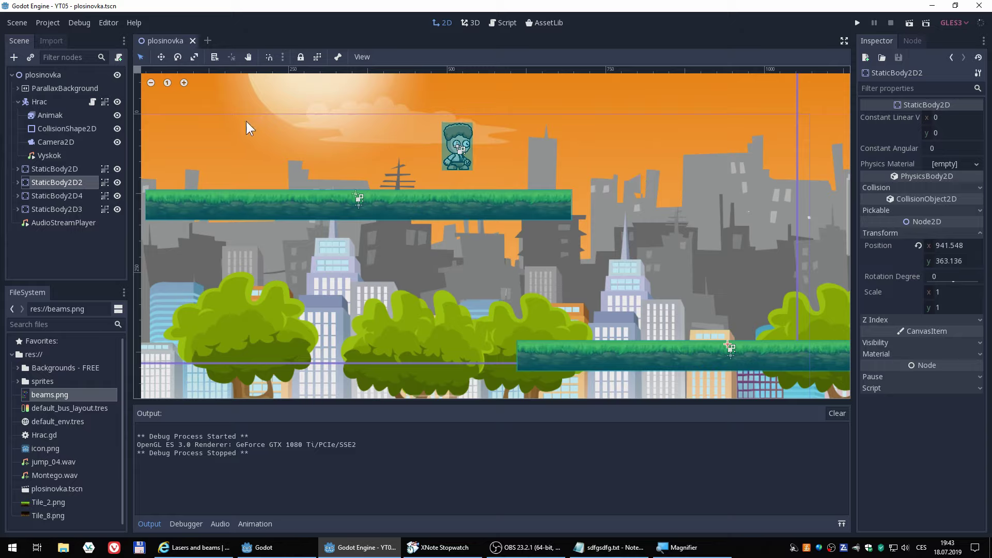
pyautogui.click(35, 447)
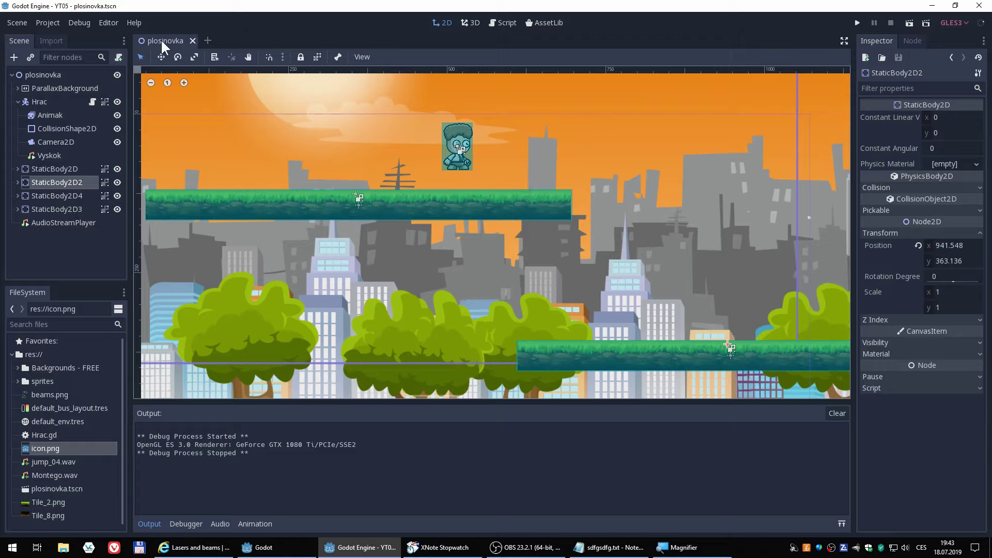
# Open a new empty scene, expand Node2D physics branches in Create New Node, and select Sprite
pyautogui.click(208, 41)
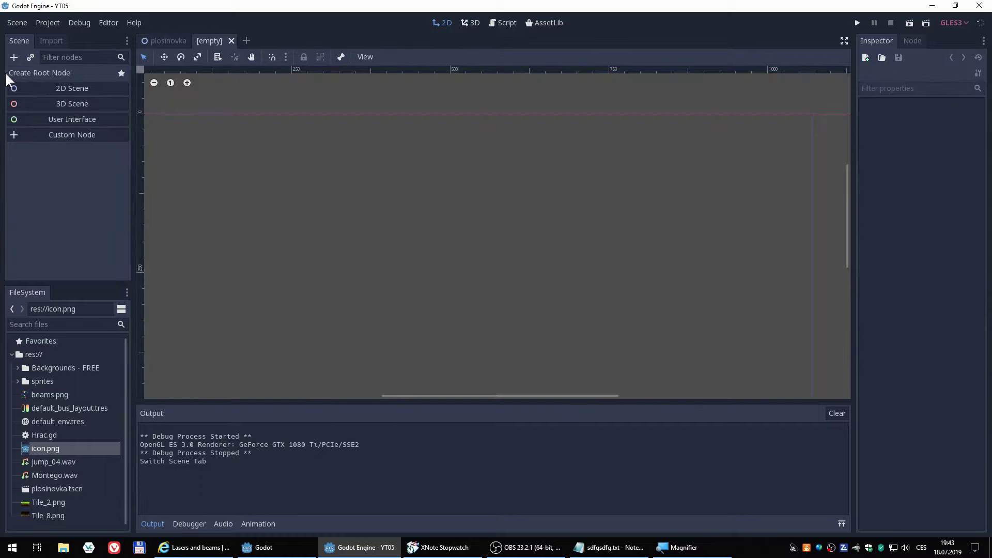
pyautogui.click(14, 58)
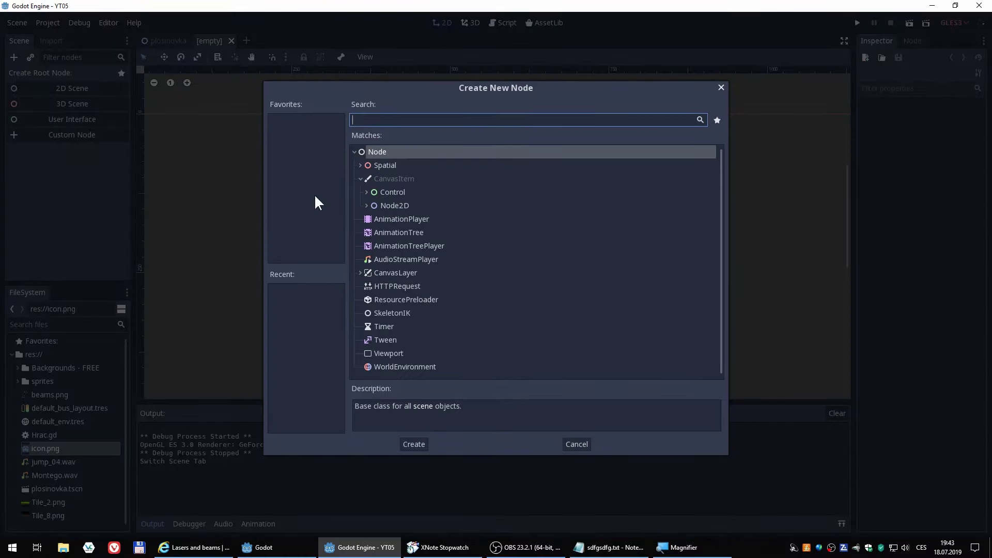
pyautogui.click(366, 205)
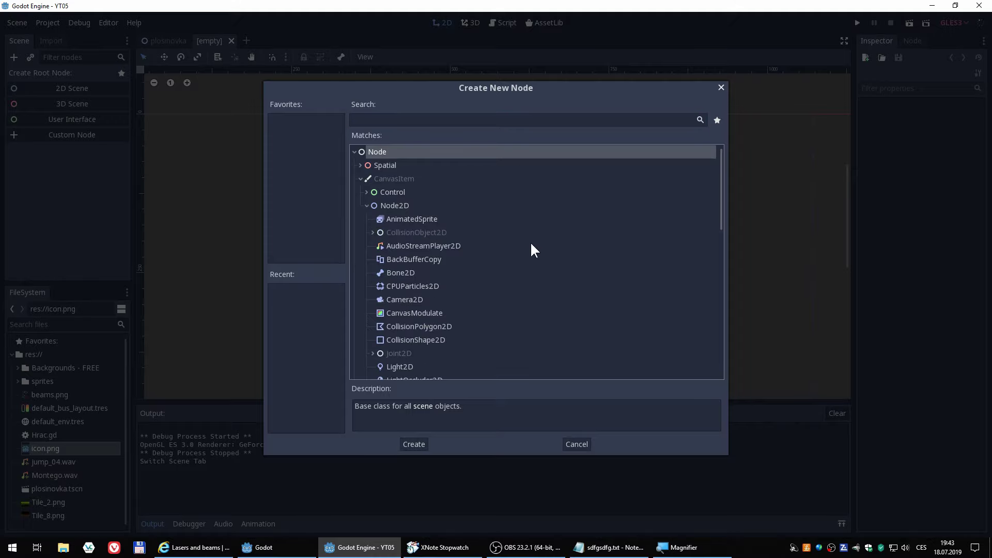
pyautogui.click(373, 232)
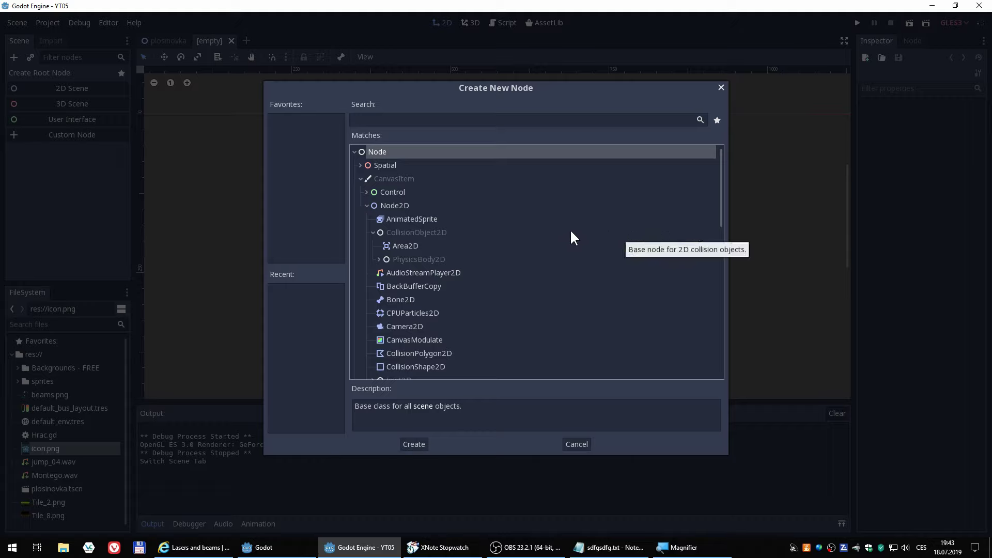
pyautogui.click(380, 259)
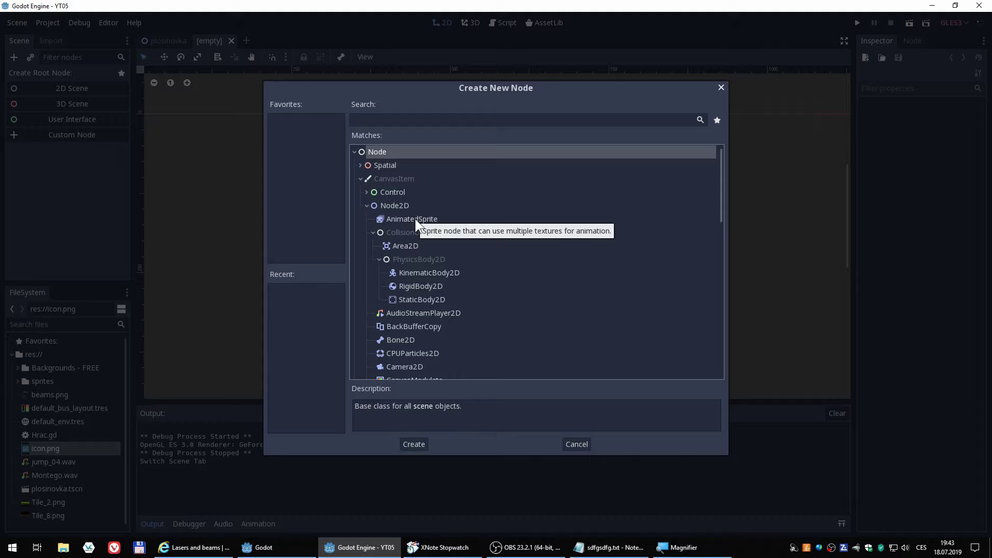
pyautogui.scroll(-3, 415, 219)
pyautogui.scroll(-3, 414, 217)
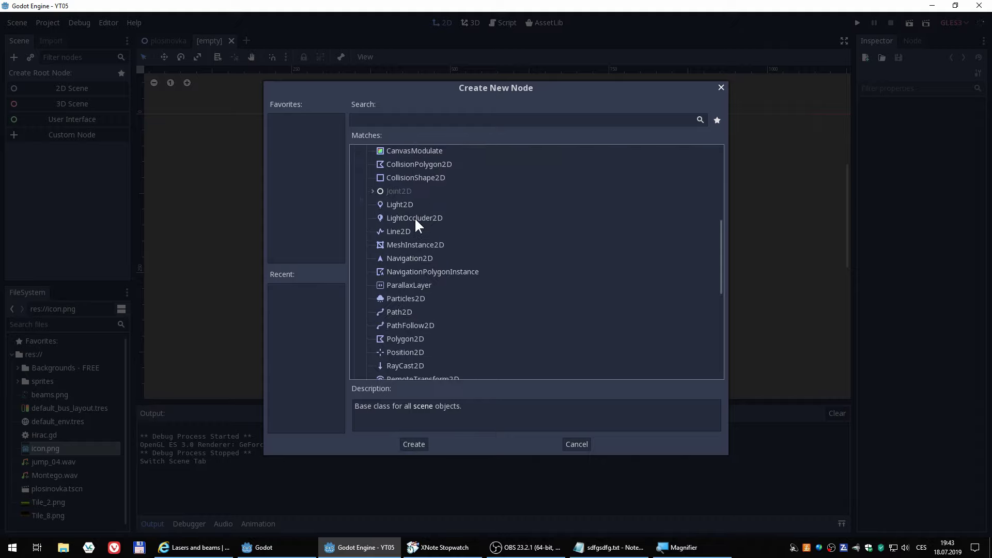
pyautogui.scroll(-3, 532, 333)
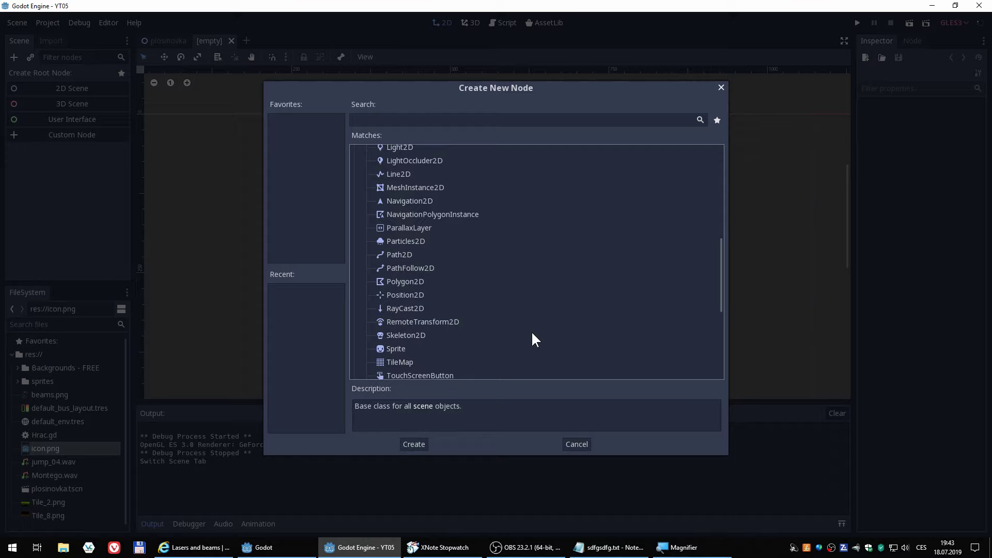
pyautogui.click(448, 350)
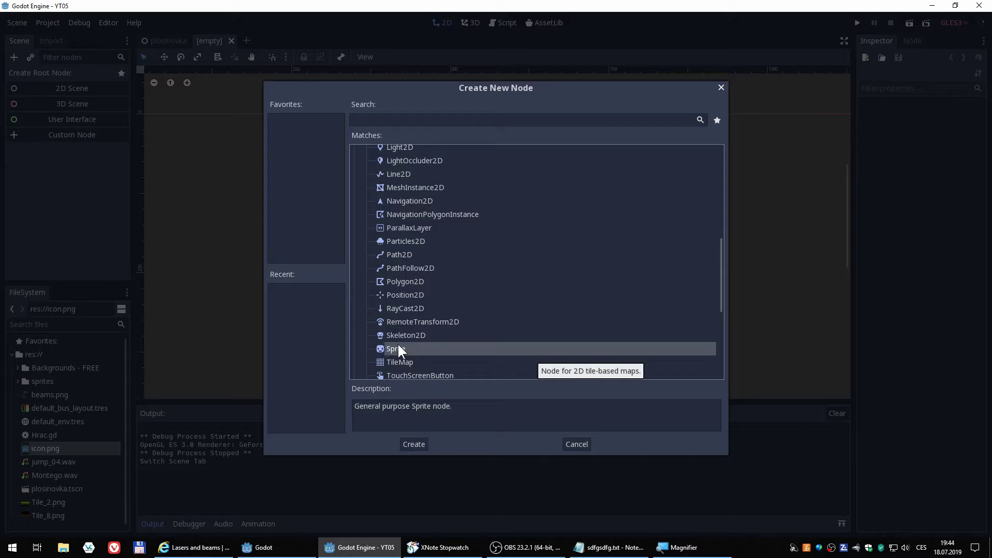
# Re-expand the CollisionObject2D branch and select Area2D as the node type
pyautogui.scroll(10, 525, 347)
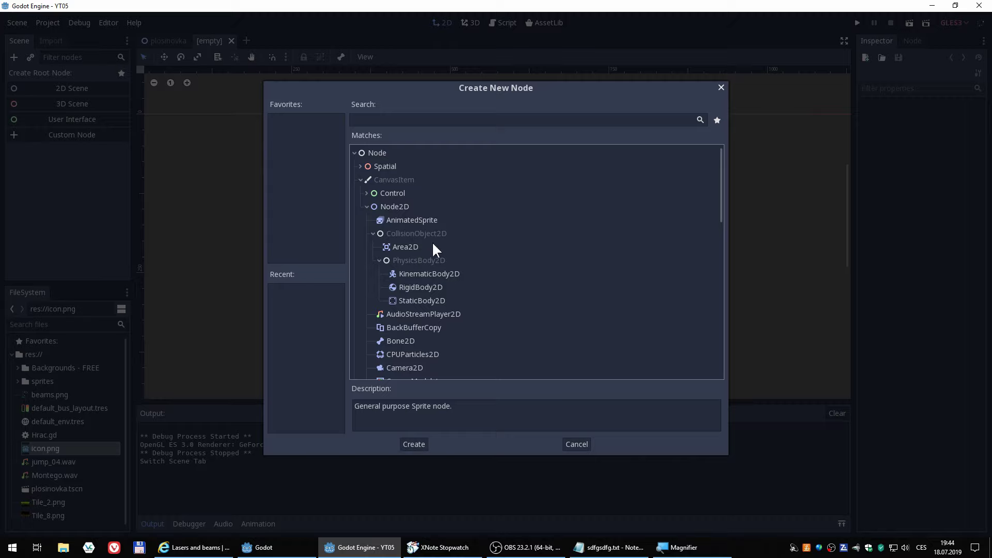
pyautogui.click(373, 233)
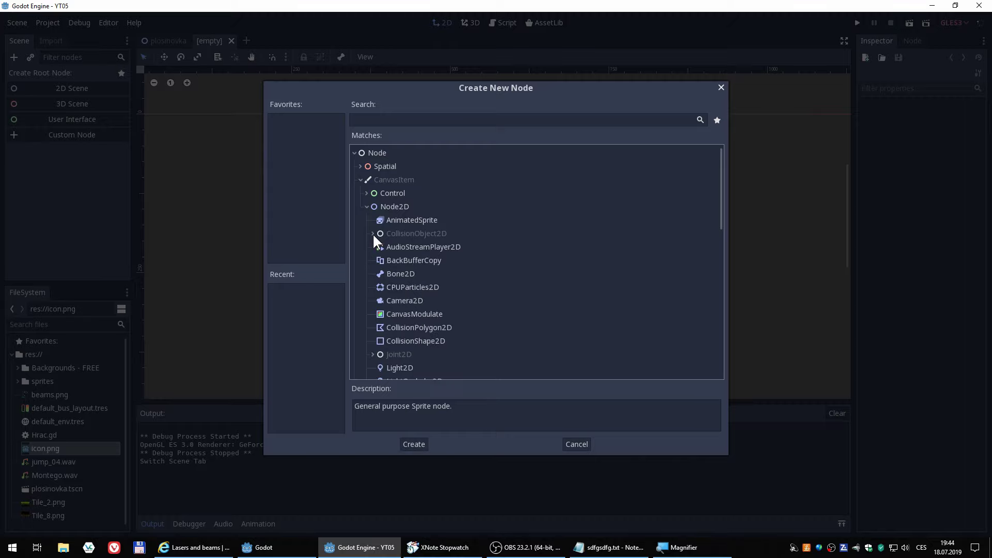
pyautogui.click(372, 233)
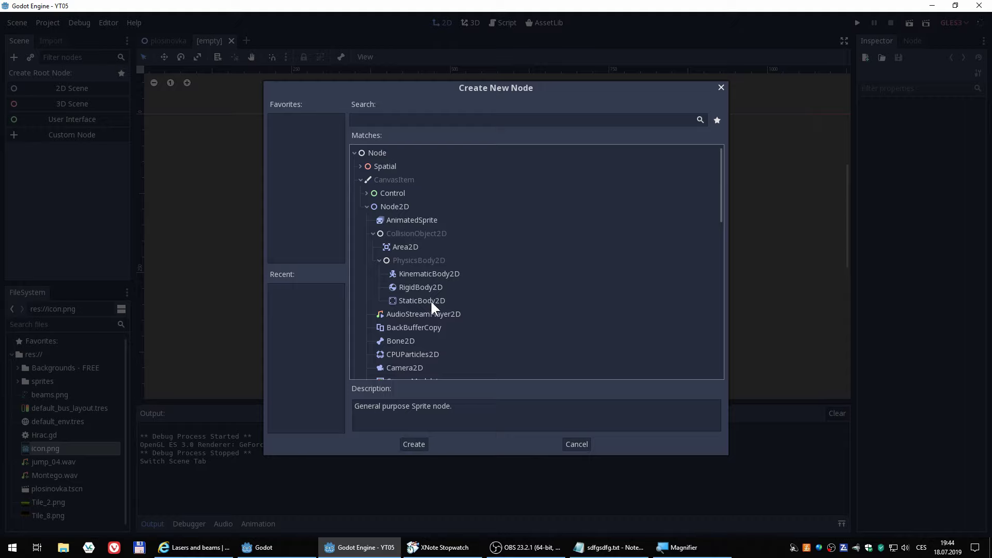
pyautogui.click(404, 247)
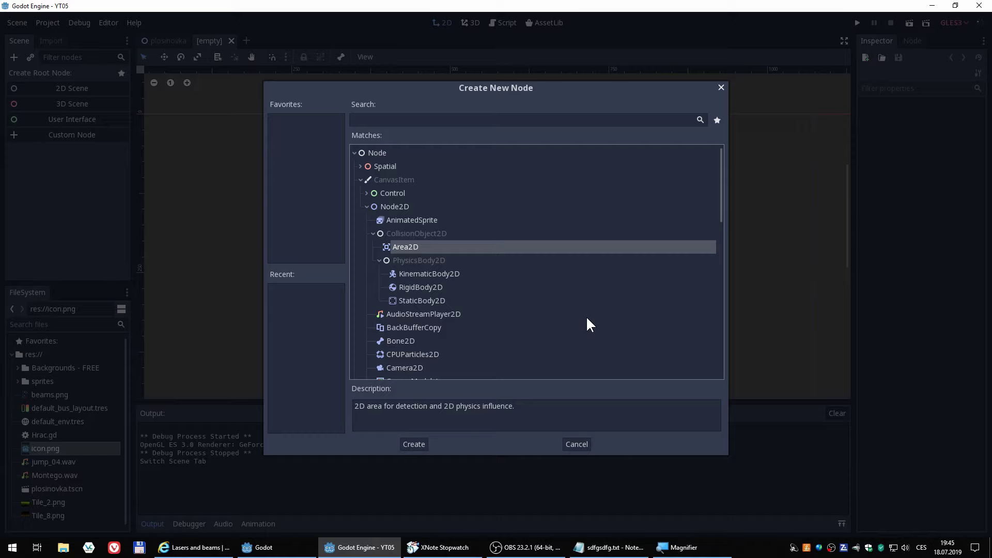
# Read the KinematicBody2D description, then cancel the Create New Node dialog without adding anything
pyautogui.scroll(-2, 586, 315)
pyautogui.scroll(2, 586, 315)
pyautogui.click(419, 277)
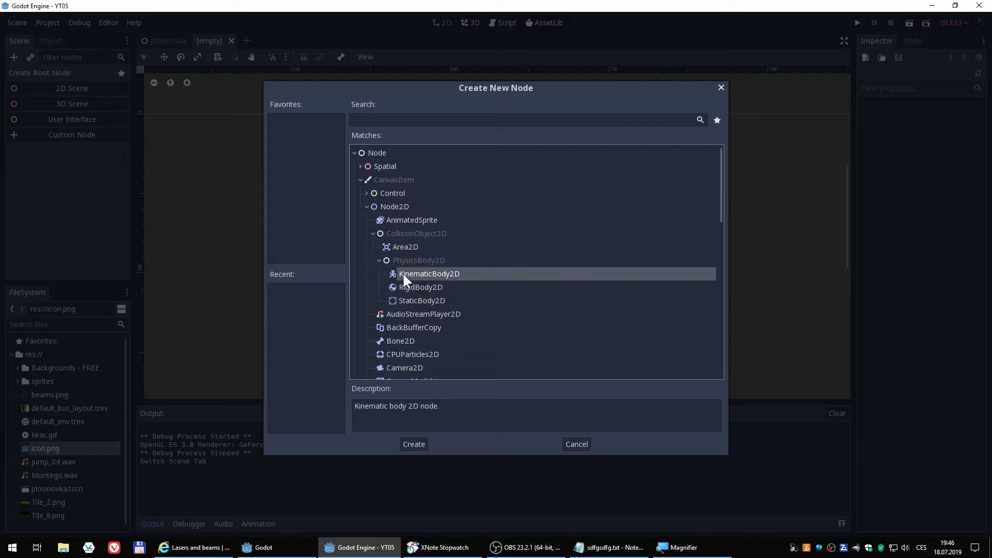
pyautogui.click(570, 446)
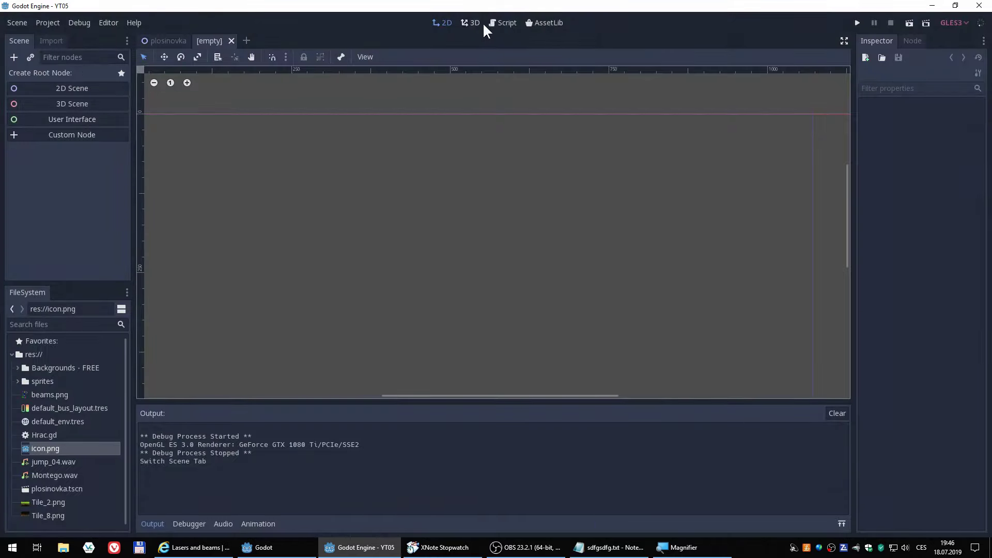
# Open the Hrac node's Hrac.gd script in the Script workspace, then return to the empty scene tab
pyautogui.click(503, 22)
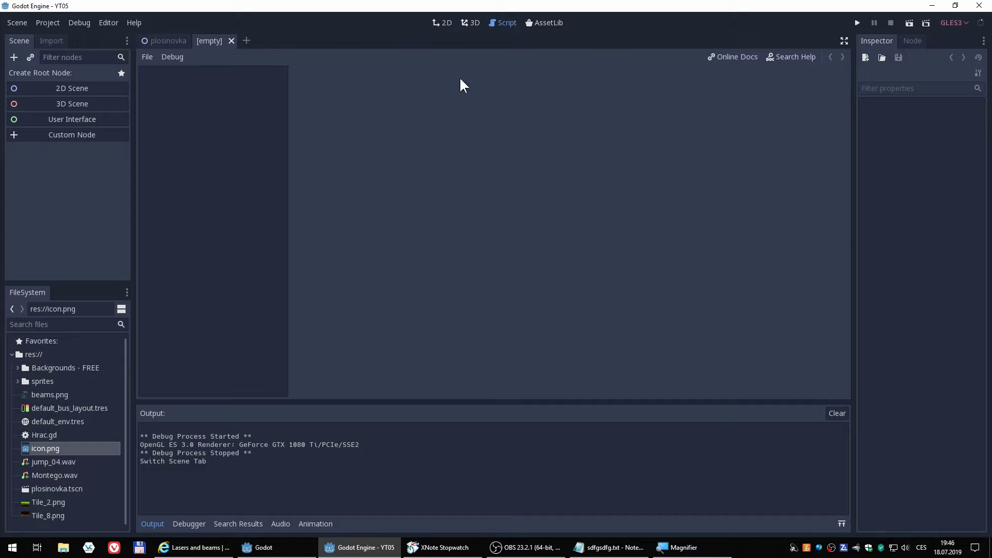
pyautogui.click(165, 41)
pyautogui.click(44, 102)
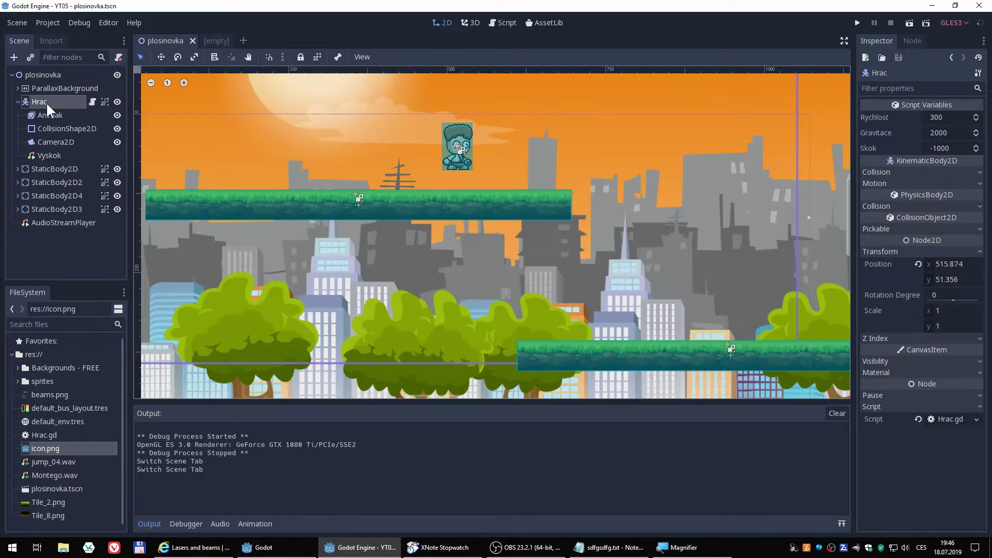
pyautogui.click(92, 102)
pyautogui.scroll(-4, 484, 243)
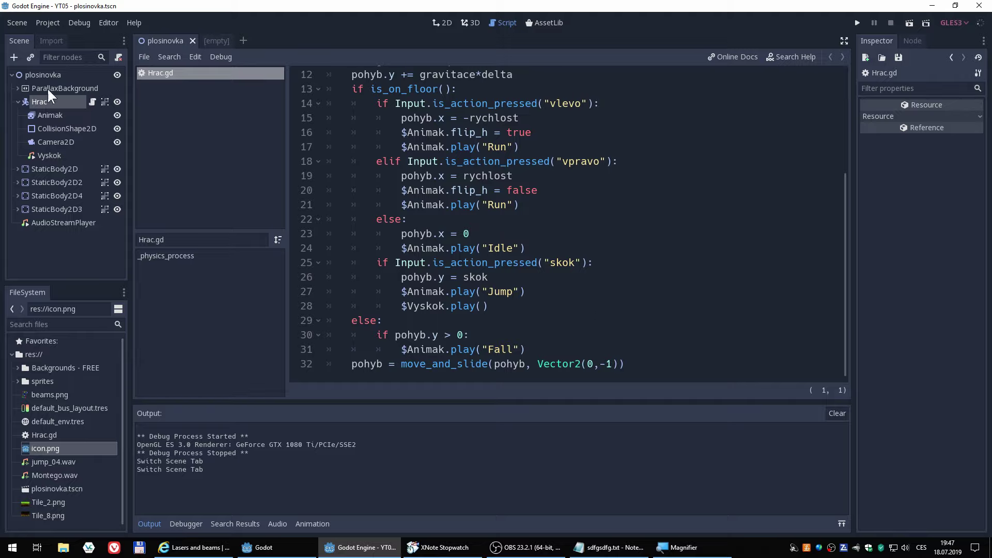
pyautogui.click(219, 39)
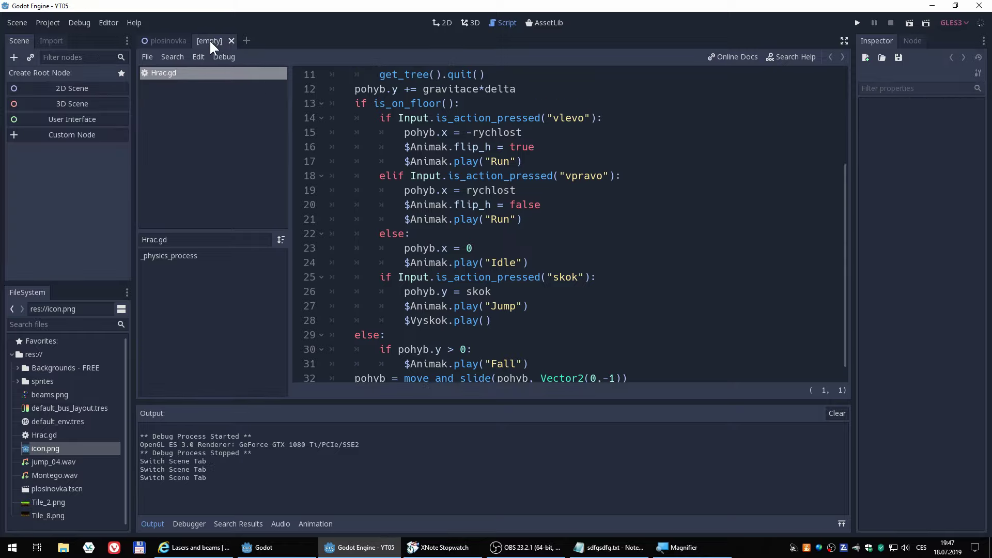
# Open Create New Node and expand Node2D > CollisionObject2D > PhysicsBody2D
pyautogui.click(14, 57)
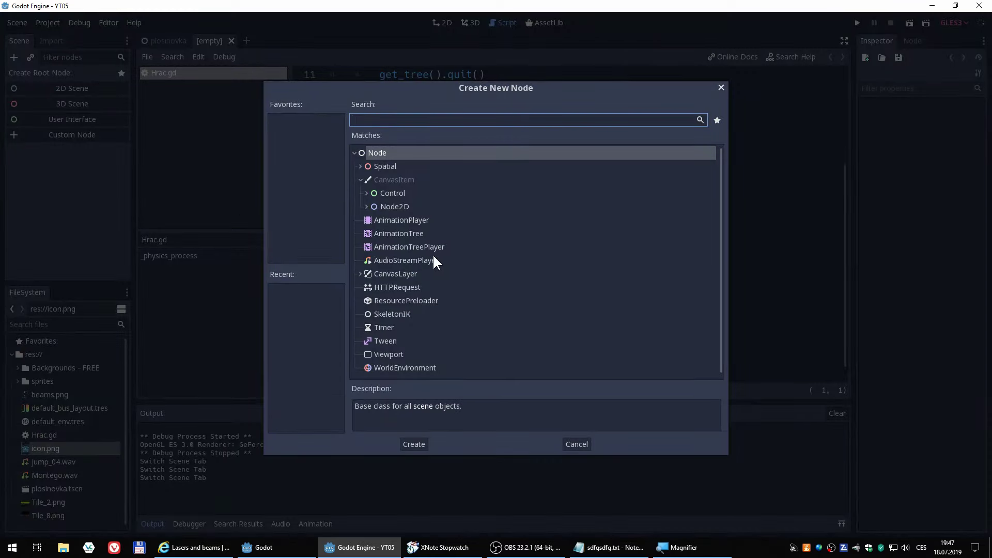
pyautogui.click(368, 206)
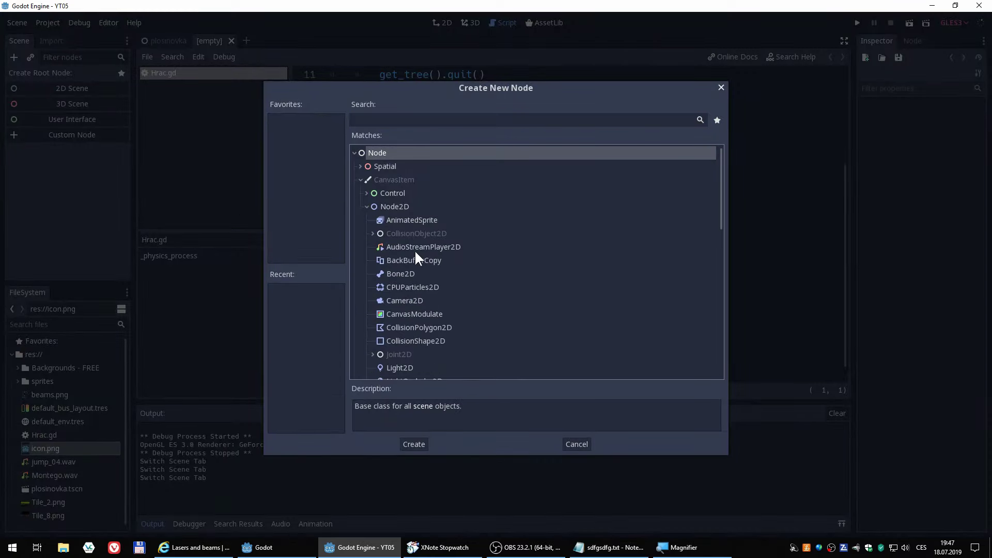
pyautogui.click(373, 233)
pyautogui.click(379, 260)
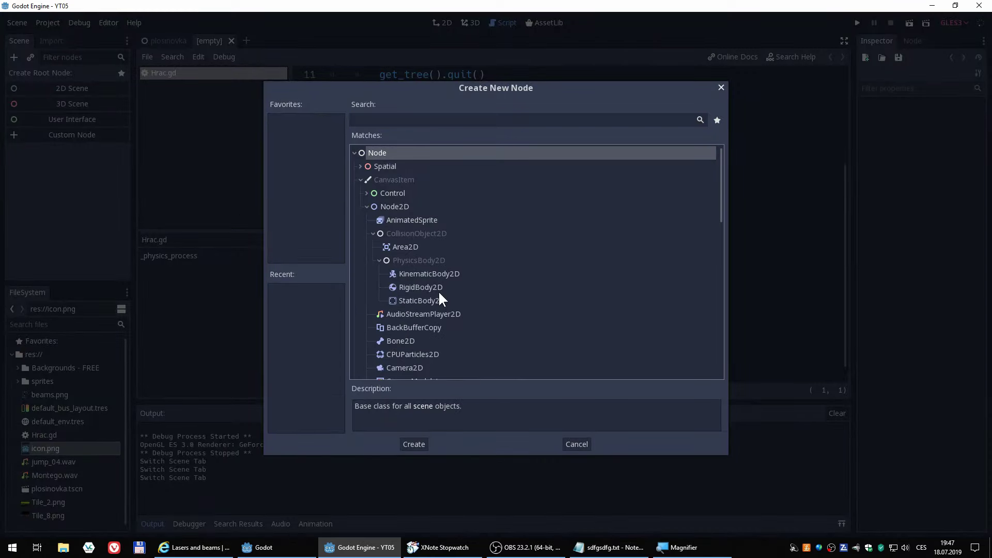
# Compare the RigidBody2D and StaticBody2D node descriptions
pyautogui.click(411, 290)
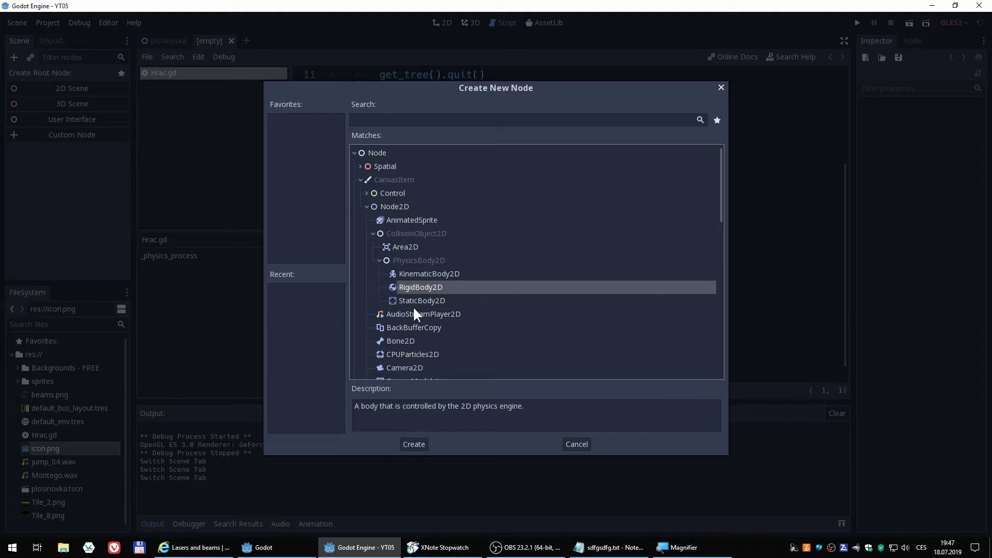
pyautogui.click(412, 301)
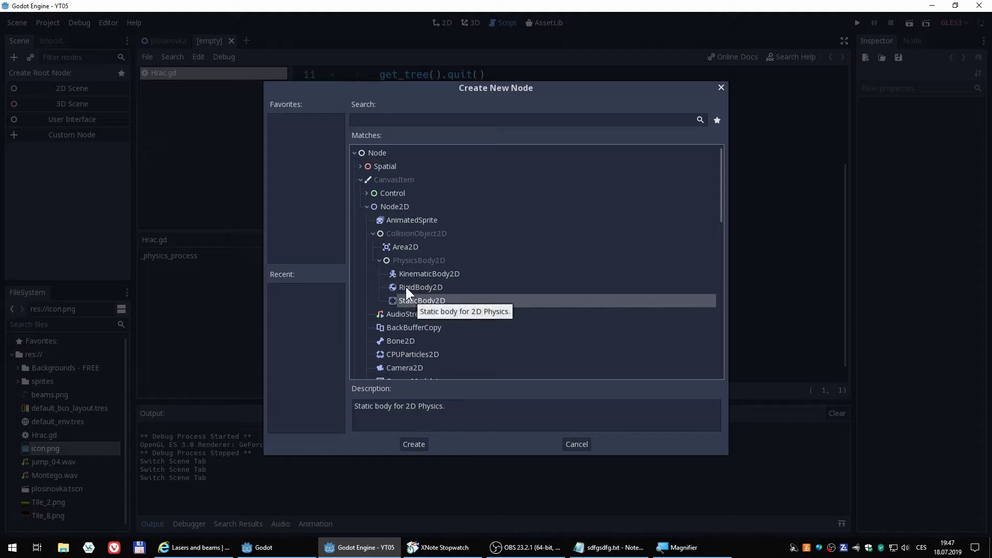
pyautogui.click(406, 289)
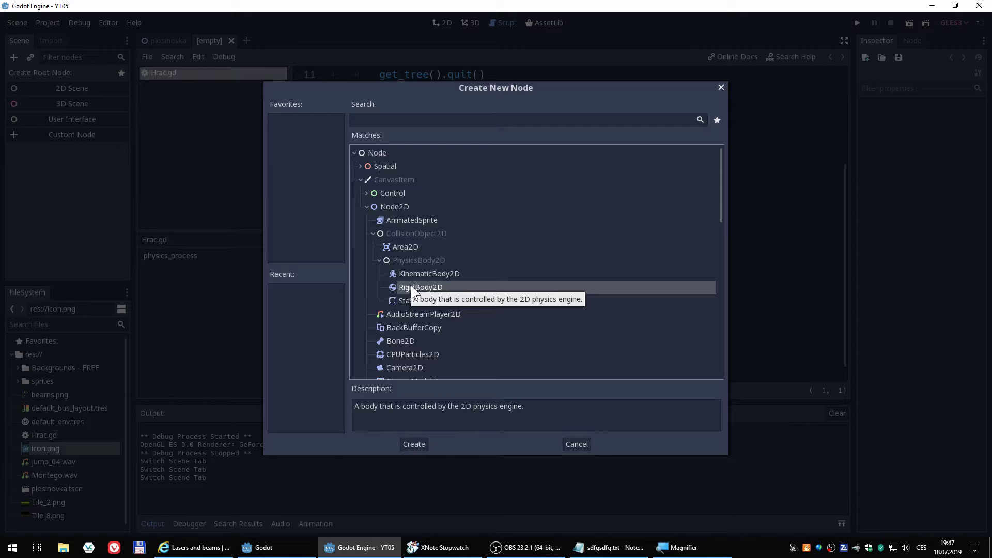
pyautogui.click(411, 299)
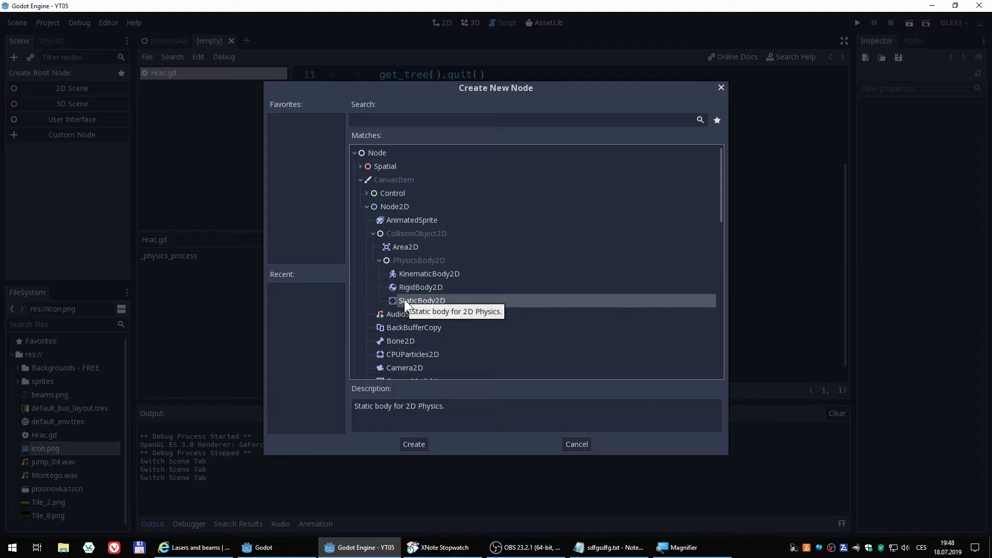
pyautogui.click(421, 287)
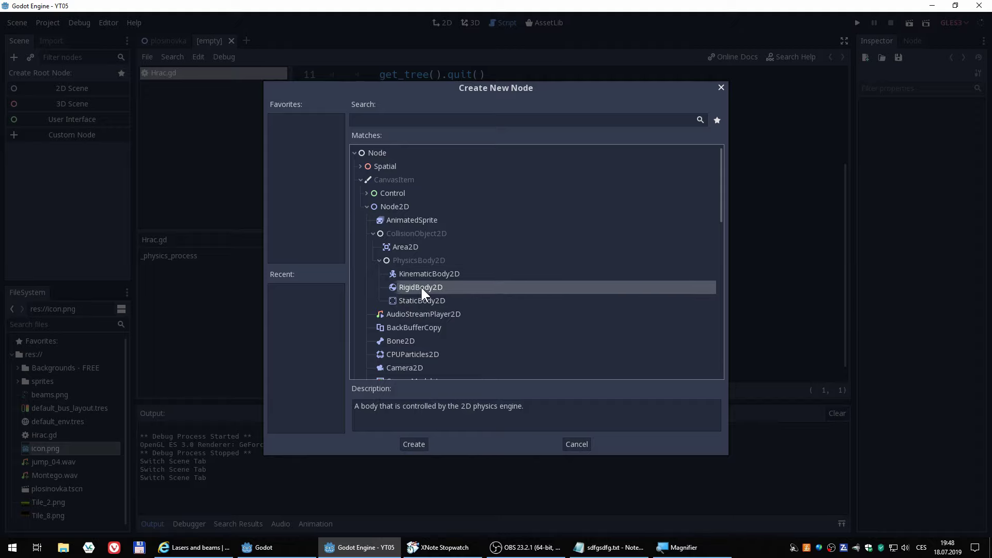
pyautogui.click(416, 299)
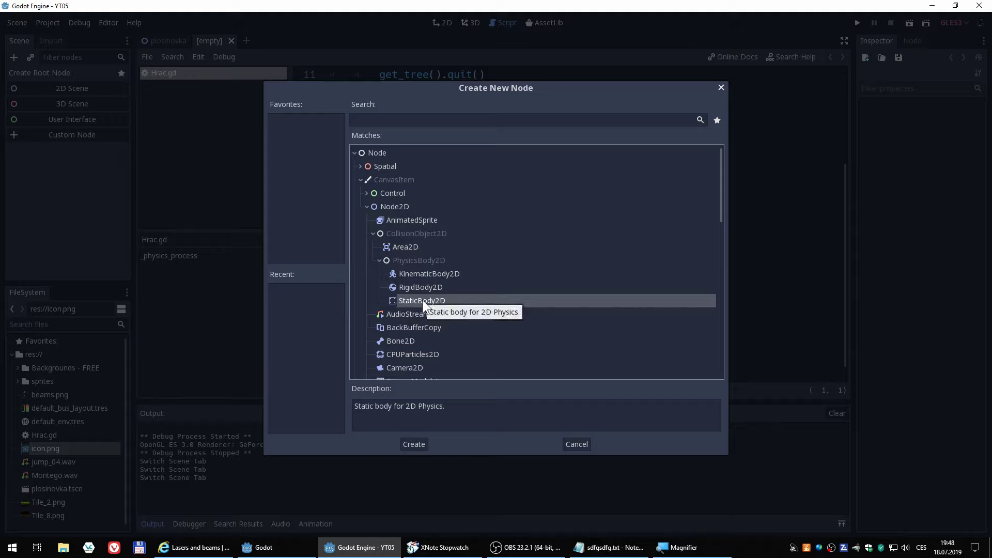
# After a final body-type comparison, create an Area2D as the scene's root node
pyautogui.click(411, 287)
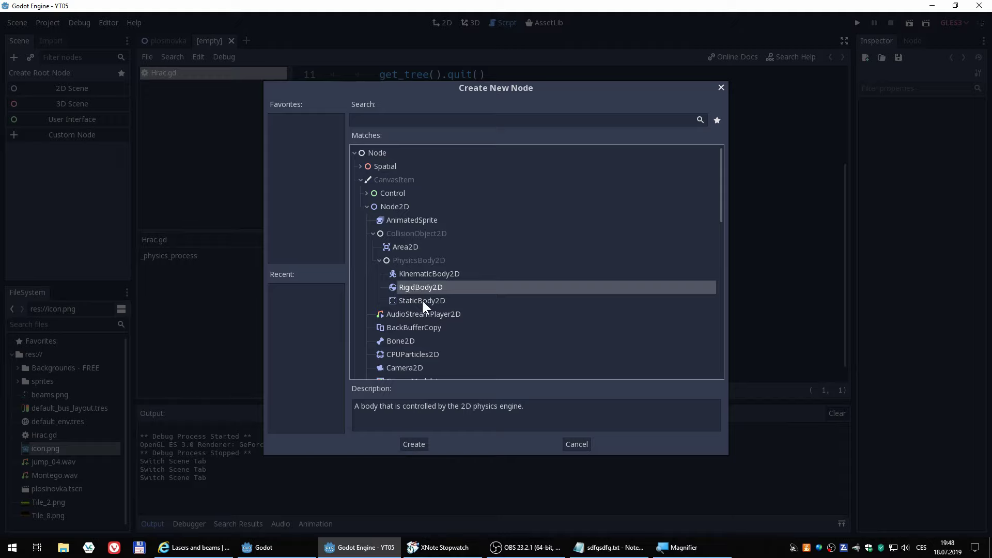
pyautogui.click(421, 300)
pyautogui.click(417, 287)
pyautogui.click(455, 301)
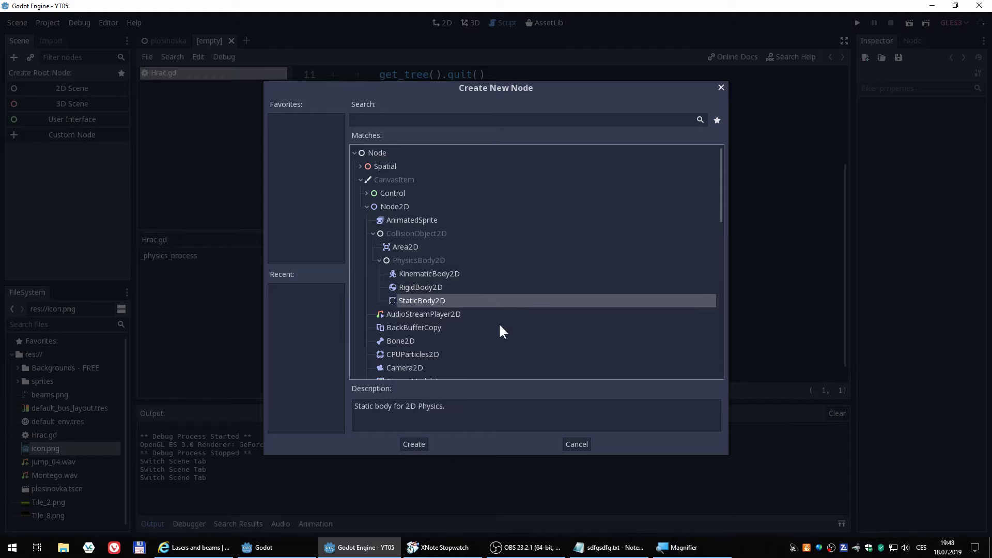
pyautogui.click(402, 247)
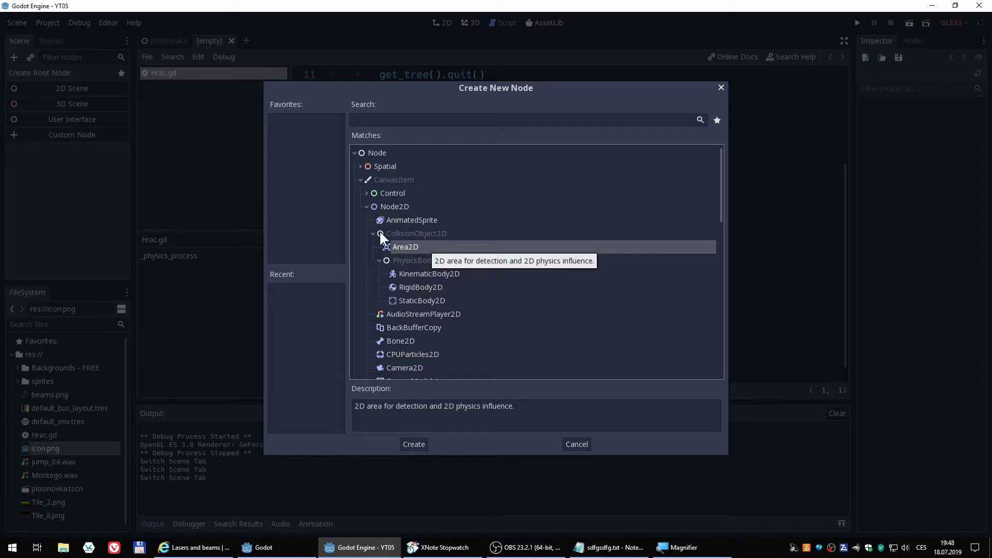
pyautogui.click(417, 444)
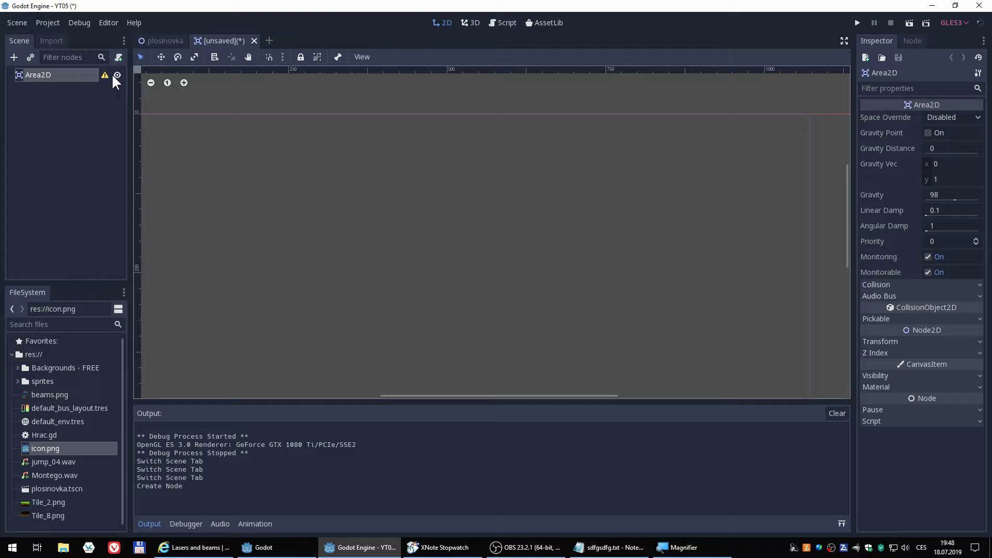
# Add a CollisionShape2D child to Area2D by searching 'coll'
pyautogui.moveTo(103, 73)
pyautogui.click(13, 58)
pyautogui.write('c')
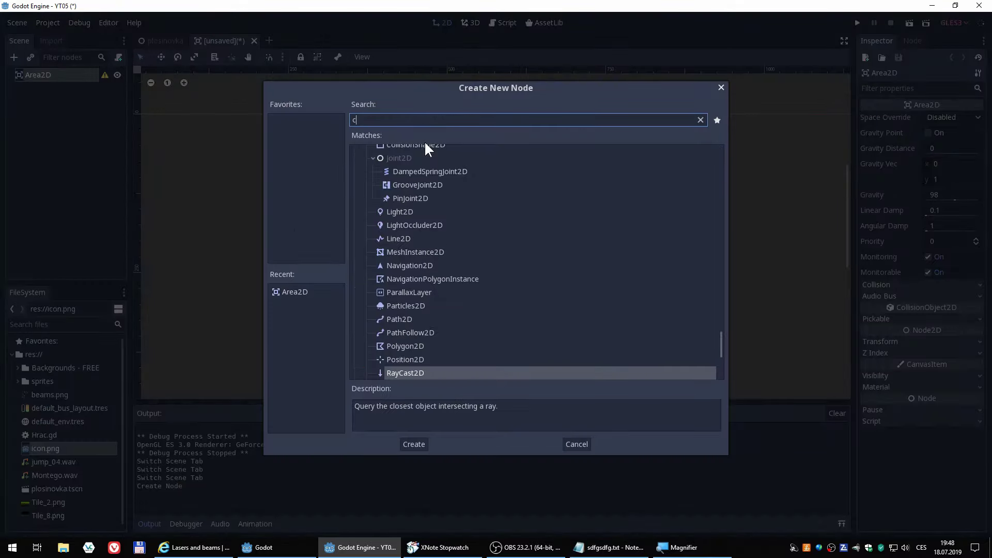
pyautogui.write('oll')
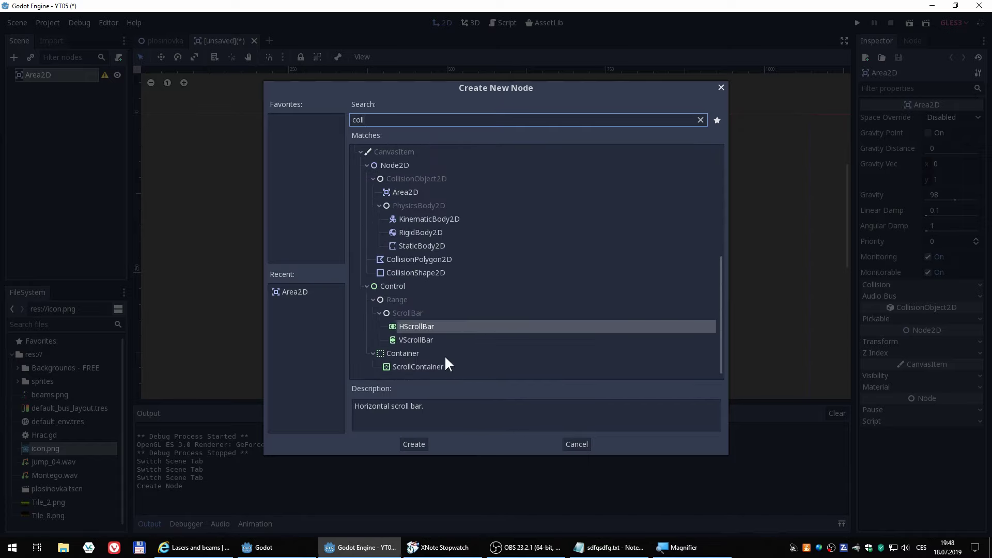
pyautogui.click(437, 271)
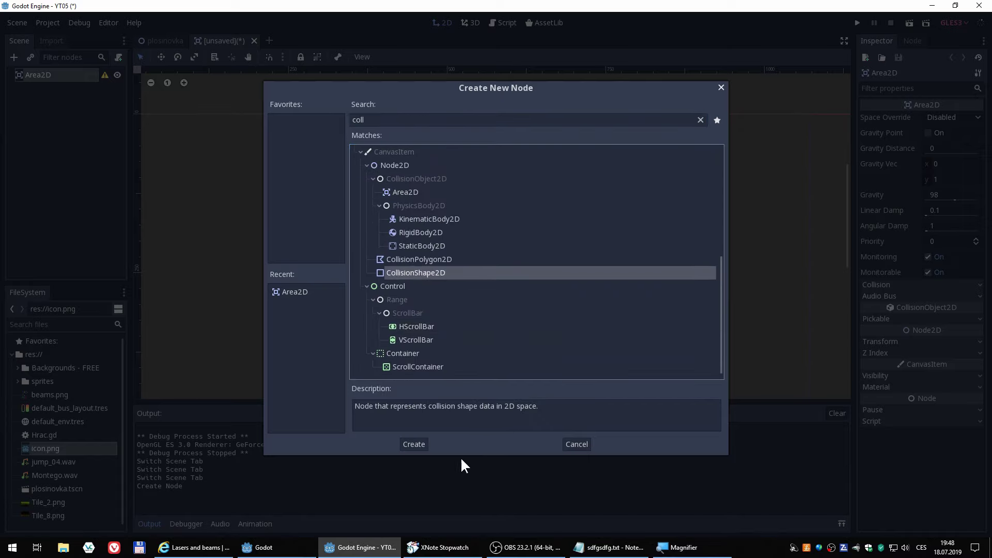
pyautogui.click(414, 444)
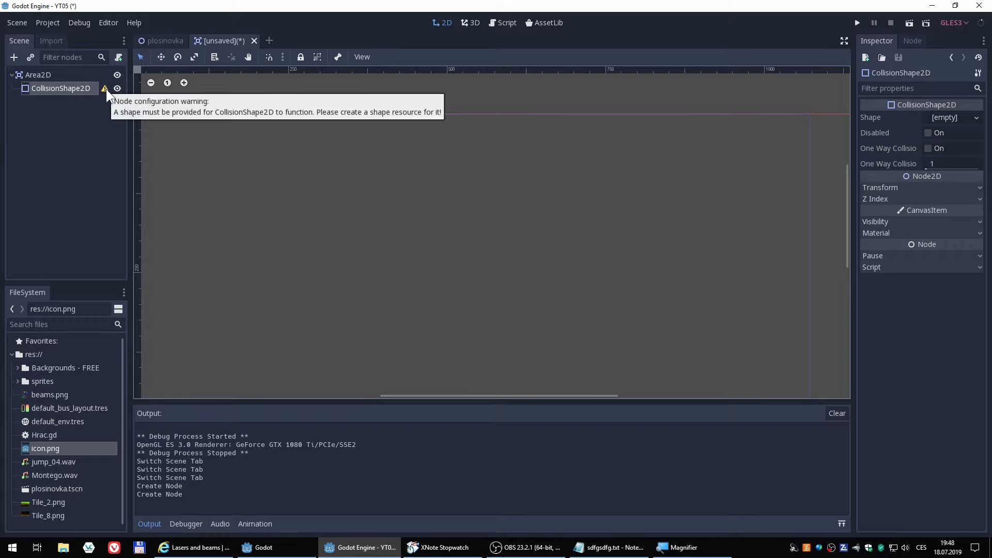
# Add a Sprite child to Area2D by searching 'spri'
pyautogui.click(34, 74)
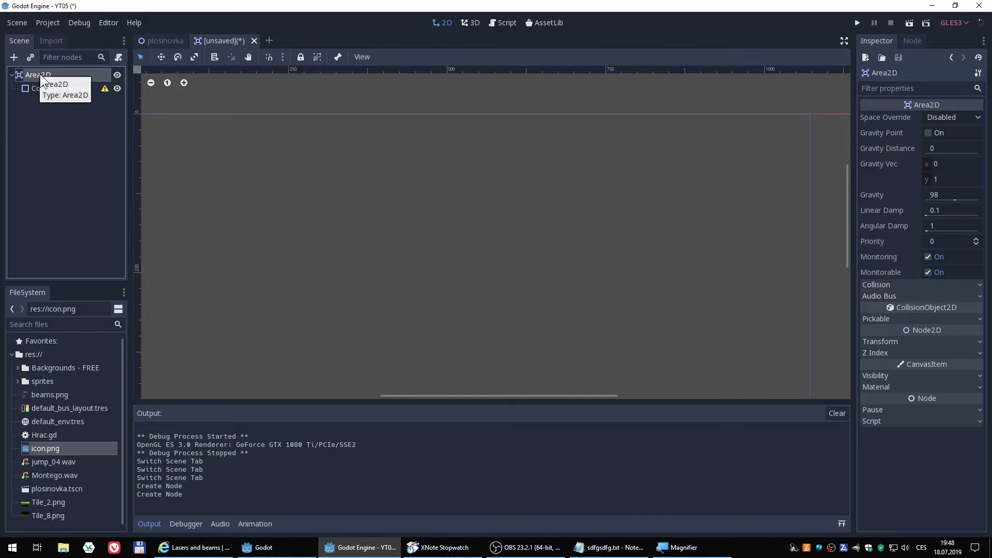
pyautogui.click(14, 57)
pyautogui.write('s')
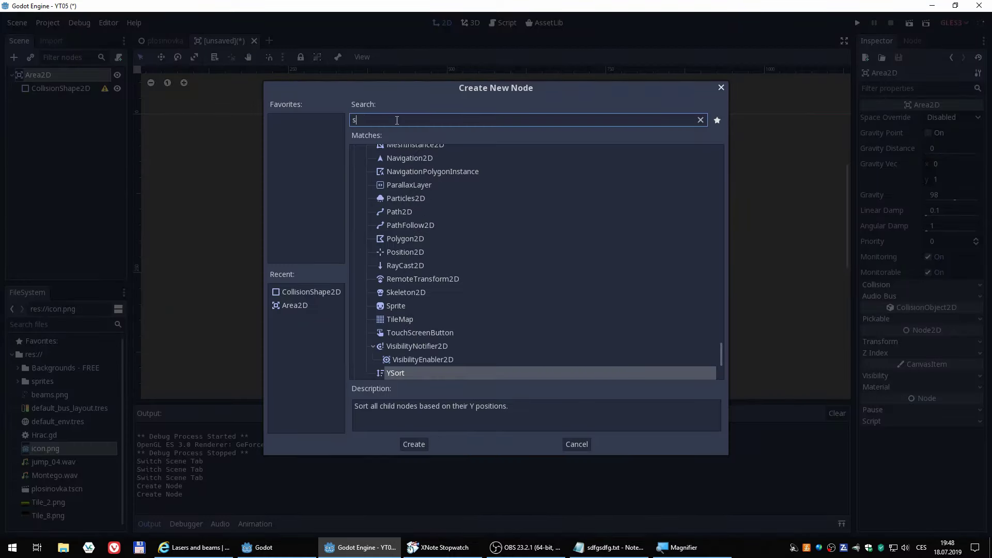
pyautogui.write('pri')
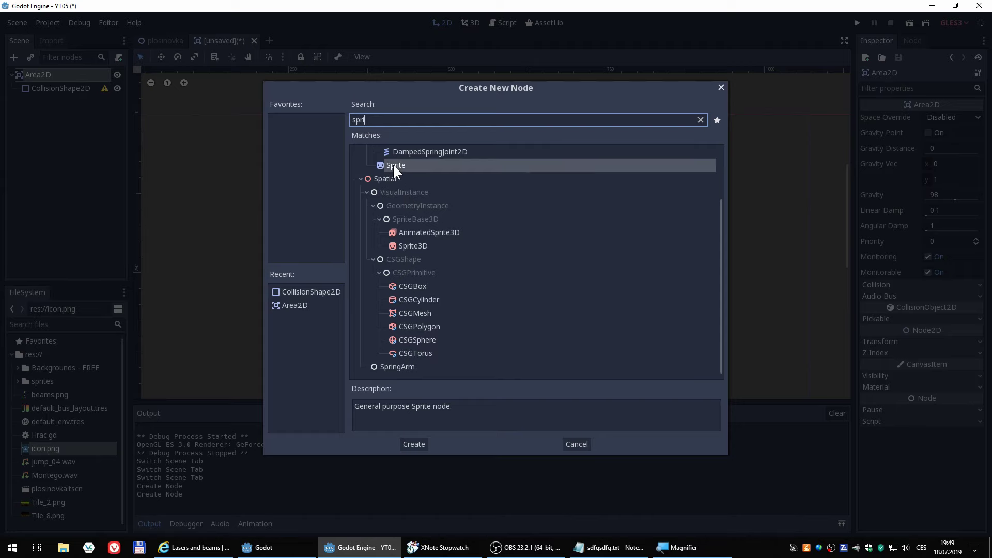
pyautogui.doubleClick(392, 163)
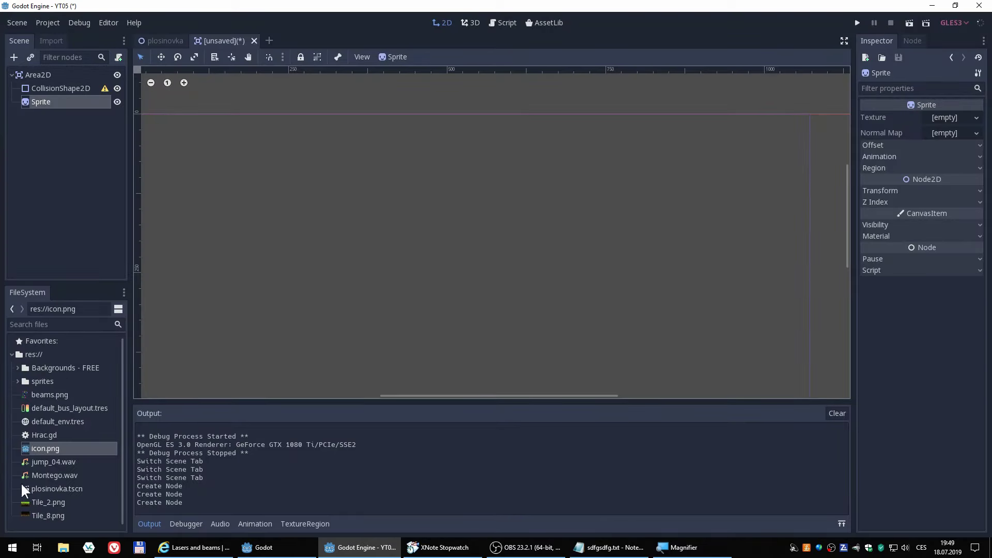
# Set beams.png as the Sprite's texture, centre it in view, and open the TextureRegion editor
pyautogui.click(44, 393)
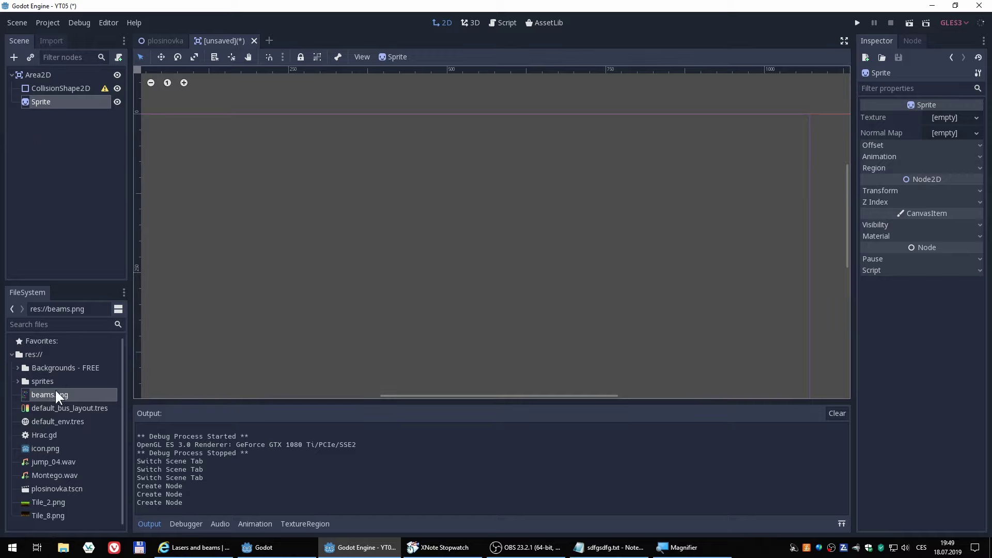
pyautogui.moveTo(56, 393); pyautogui.dragTo(945, 119)
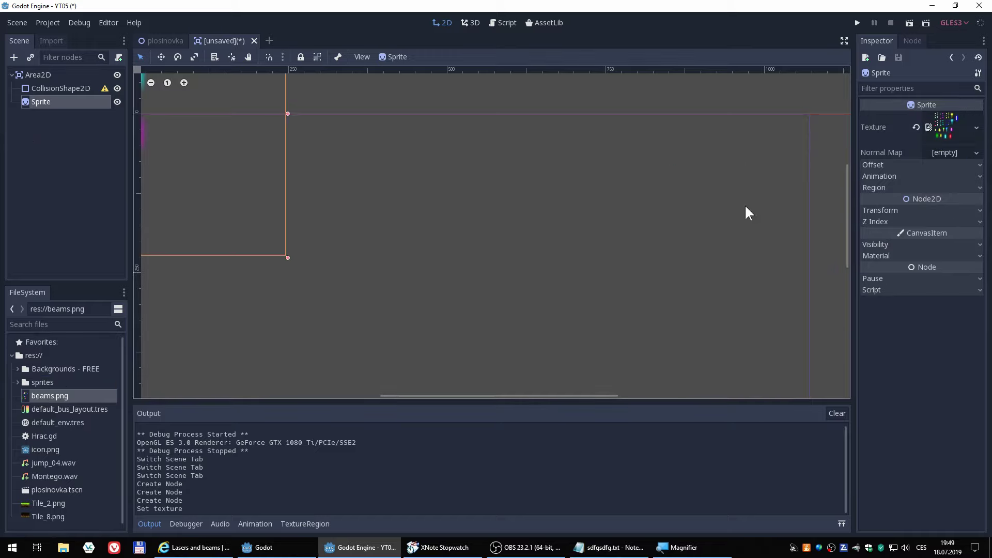
pyautogui.scroll(-3, 349, 199)
pyautogui.moveTo(250, 188); pyautogui.dragTo(504, 253, button='middle')
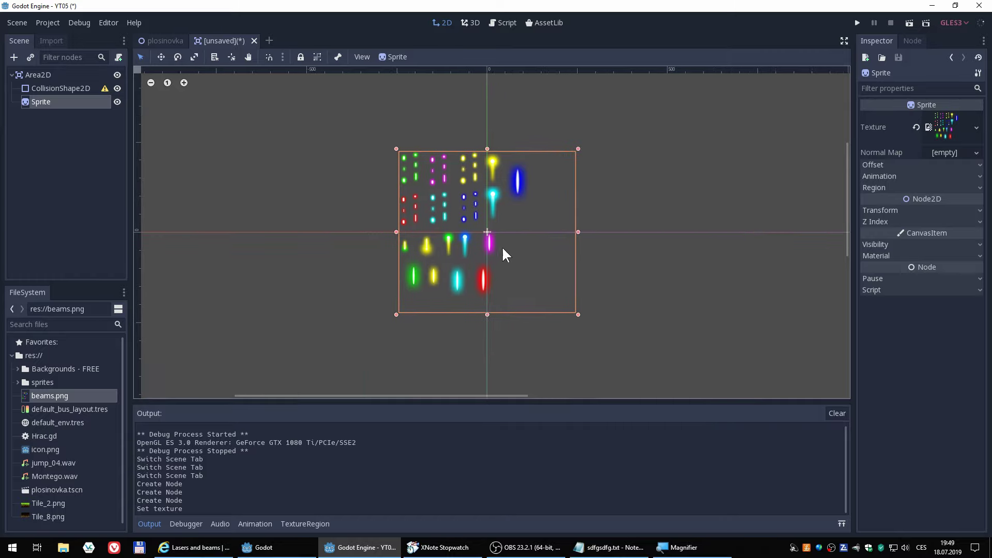
pyautogui.scroll(2, 473, 258)
pyautogui.scroll(3, 467, 257)
pyautogui.scroll(1, 555, 298)
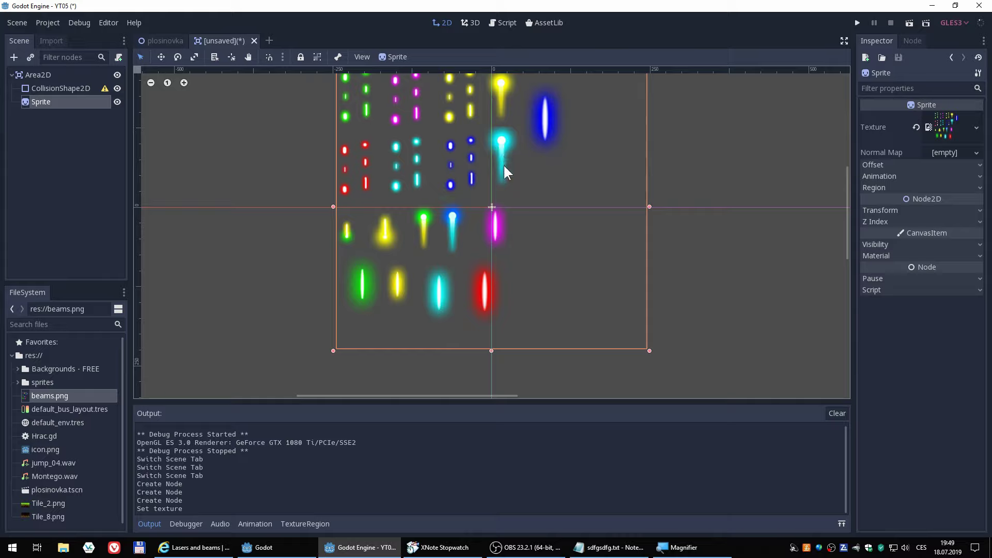
pyautogui.click(950, 128)
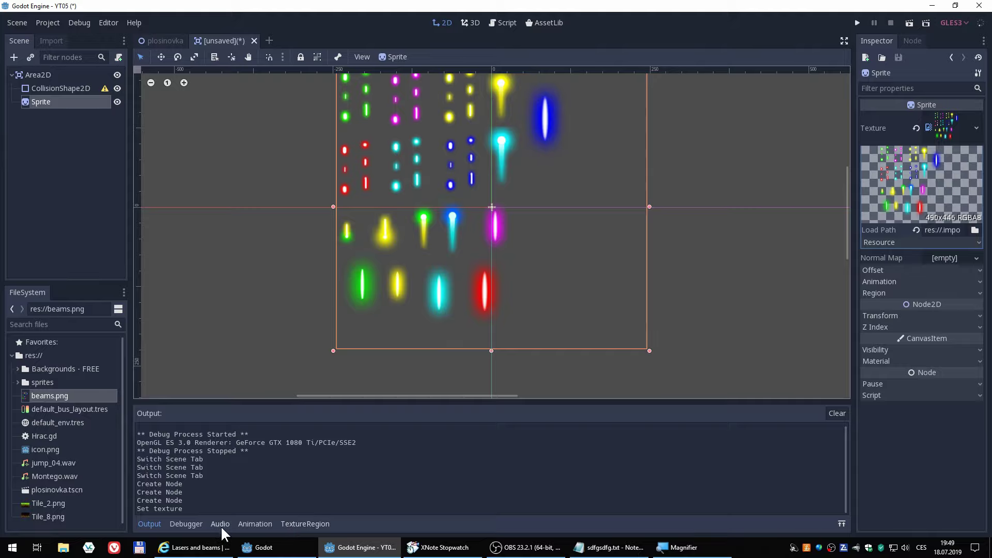
pyautogui.click(324, 520)
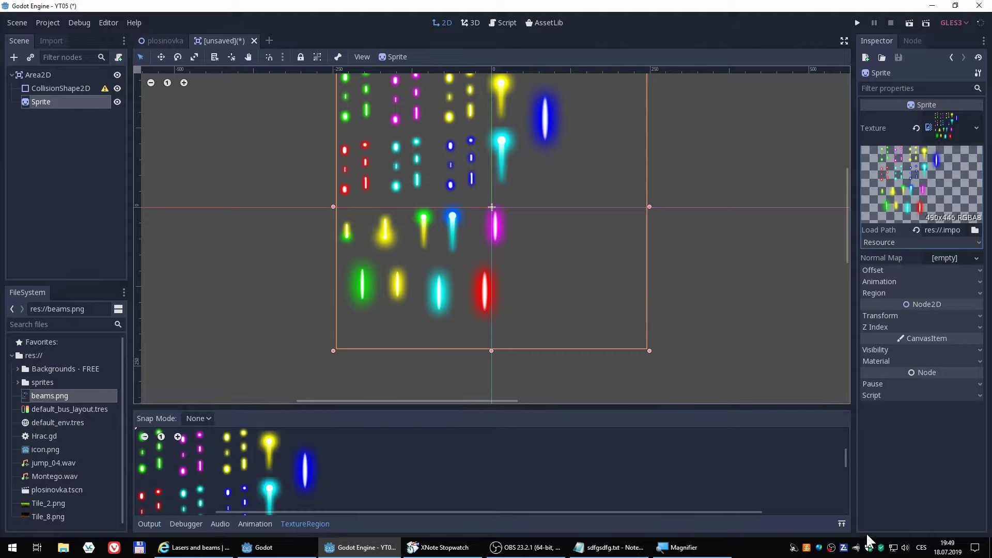
# In the maximized region editor, draw and adjust a rectangle around the cyan beam
pyautogui.click(842, 523)
pyautogui.scroll(2, 380, 207)
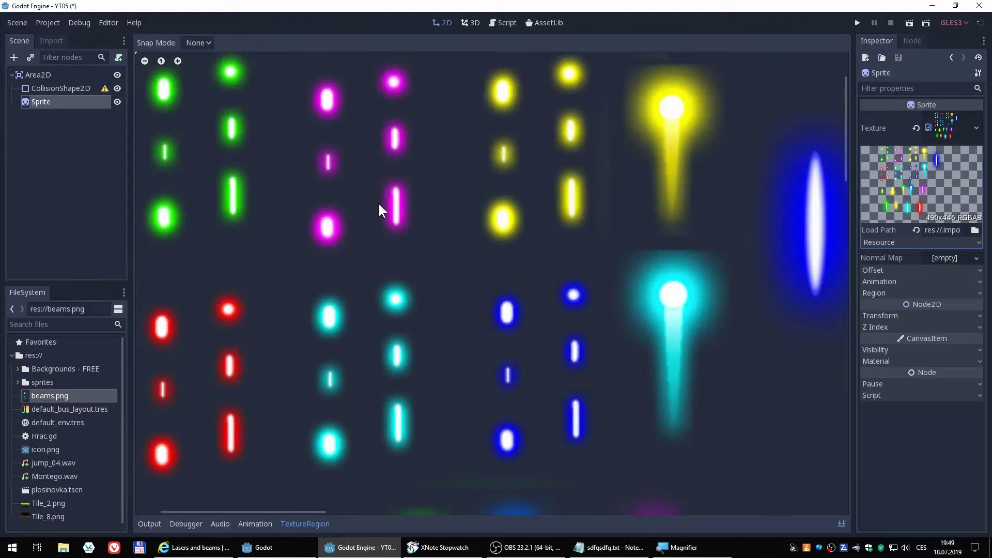
pyautogui.scroll(-1, 385, 203)
pyautogui.scroll(1, 384, 203)
pyautogui.moveTo(611, 249); pyautogui.dragTo(733, 448)
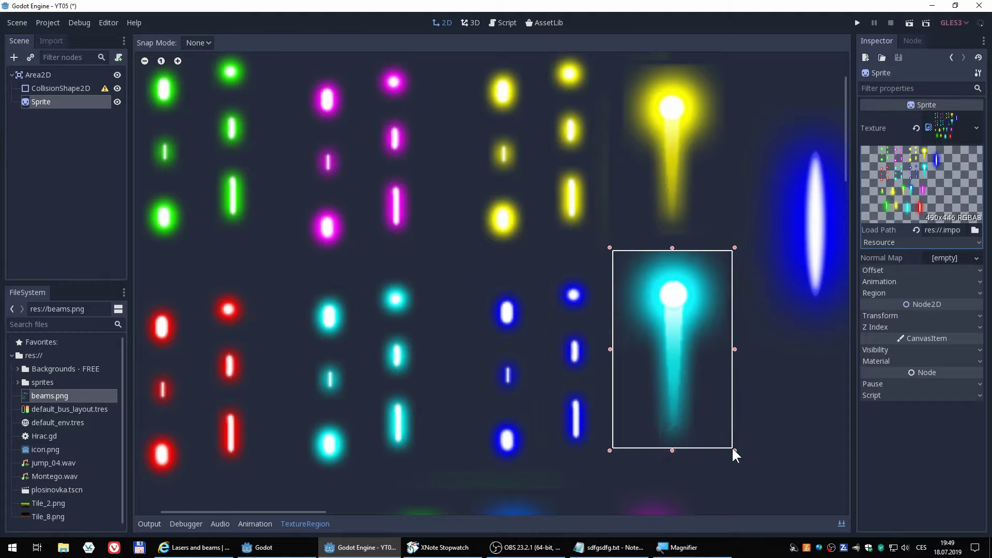
pyautogui.moveTo(608, 349); pyautogui.dragTo(614, 351)
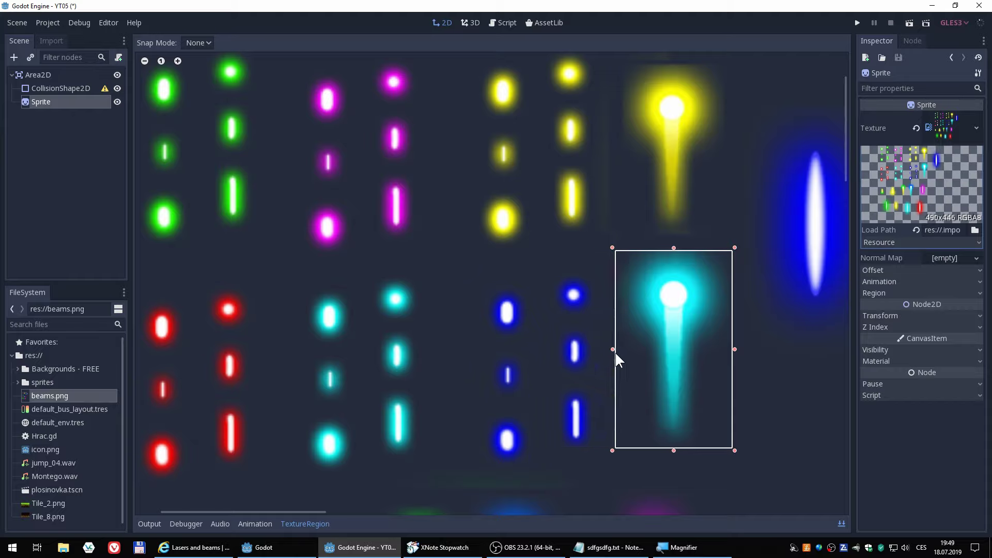
pyautogui.moveTo(673, 247); pyautogui.dragTo(689, 249)
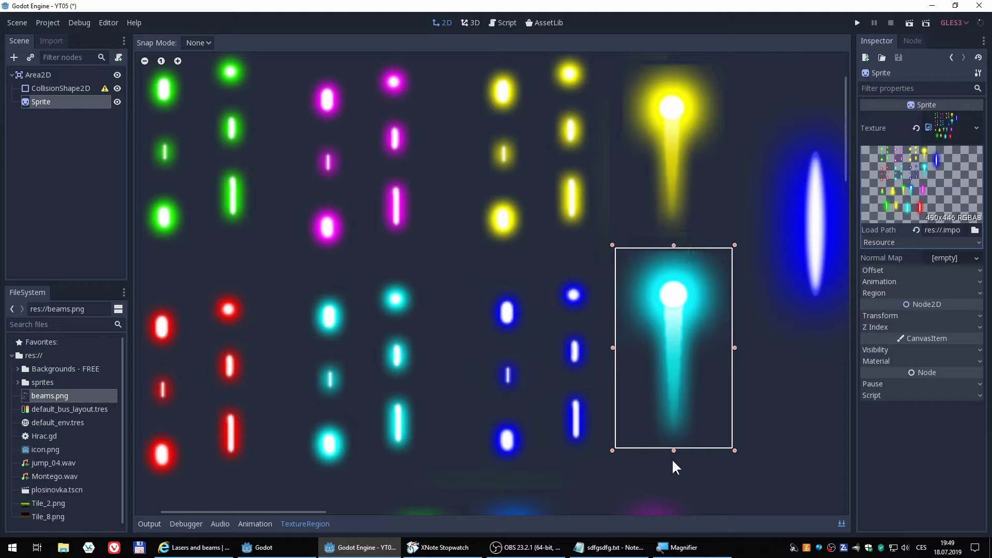
pyautogui.moveTo(673, 451)
pyautogui.mouseDown()
pyautogui.moveTo(686, 499)
pyautogui.moveTo(682, 454)
pyautogui.mouseUp()
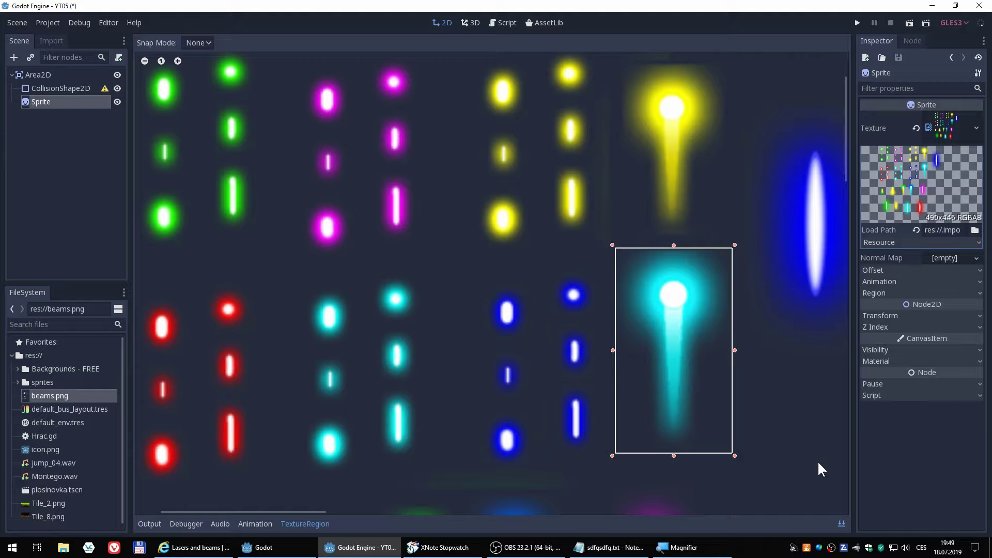
# Restore the panel and enable Region on the Sprite in the Inspector
pyautogui.click(841, 522)
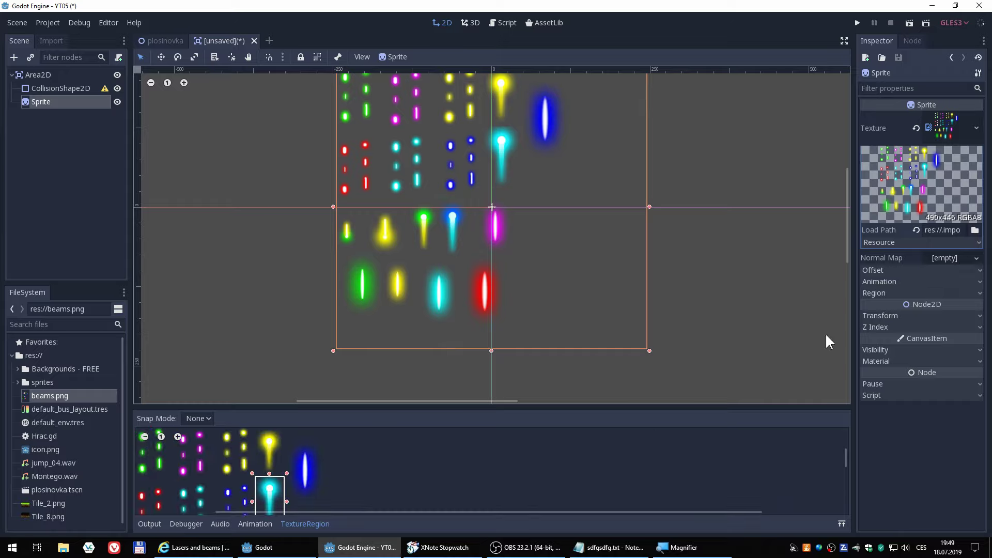
pyautogui.click(952, 128)
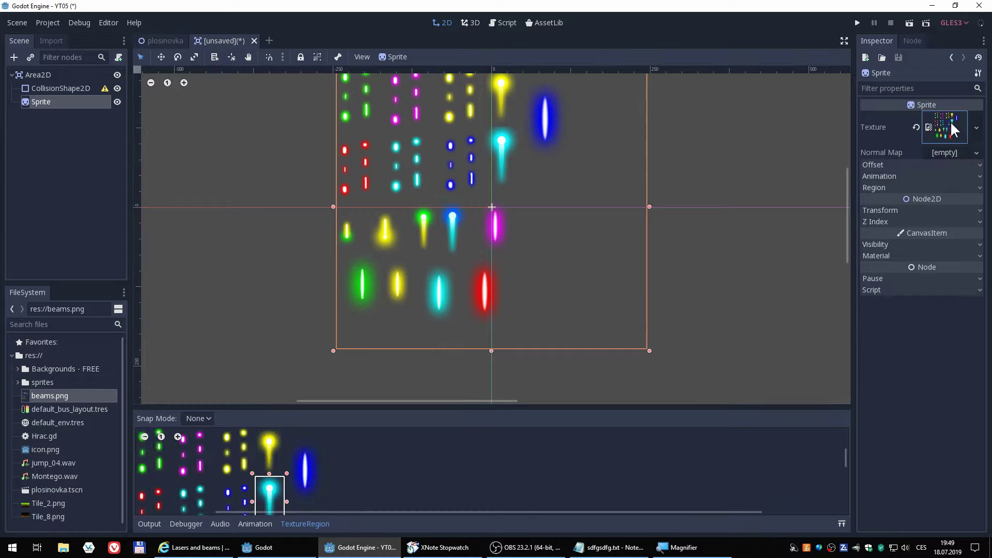
pyautogui.click(878, 187)
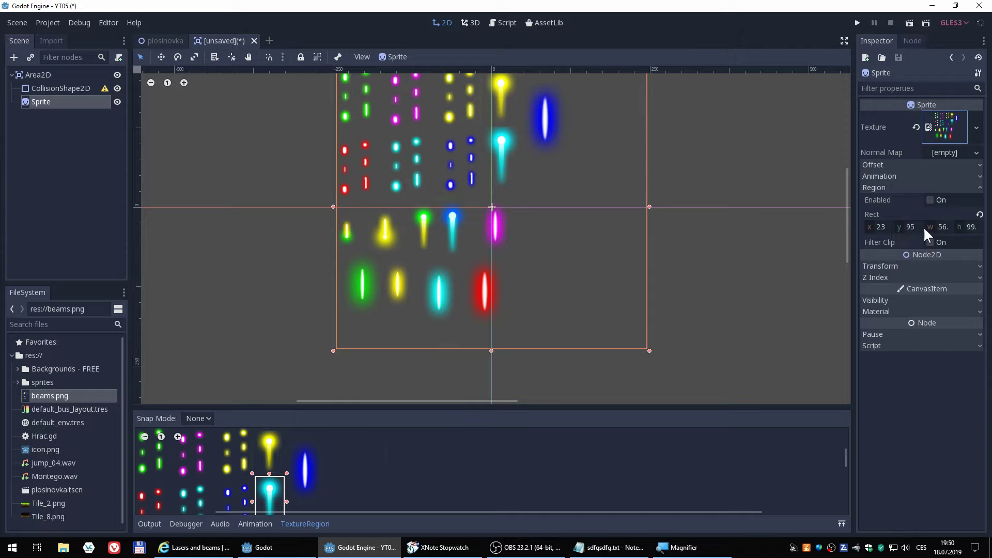
pyautogui.click(930, 200)
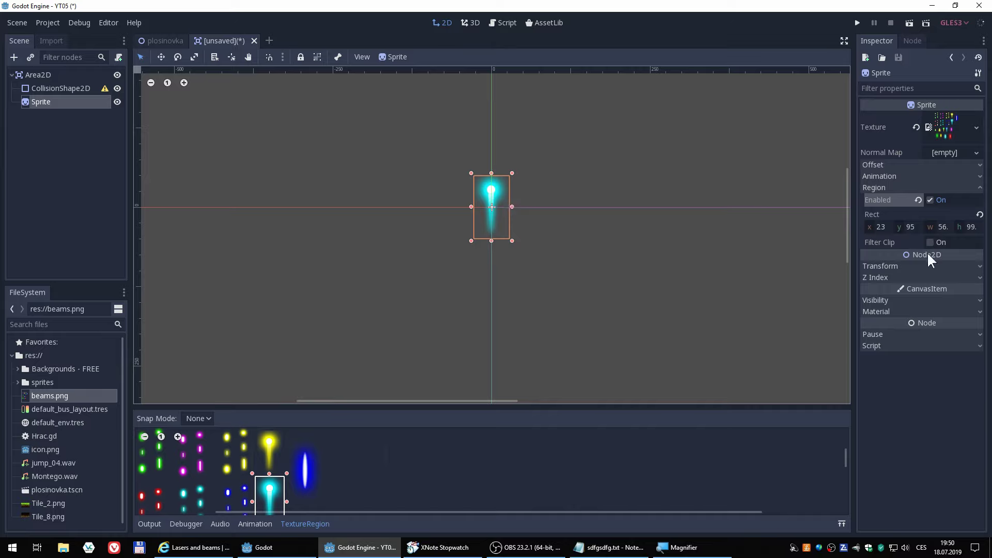
# Toggle the Sprite's Flip V on and back off, leaving it unflipped
pyautogui.click(884, 165)
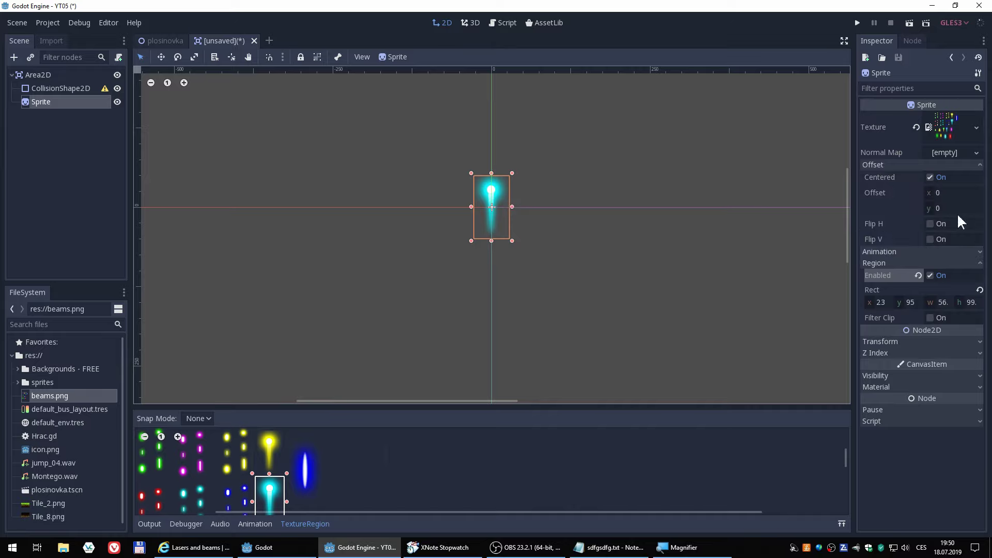
pyautogui.click(930, 240)
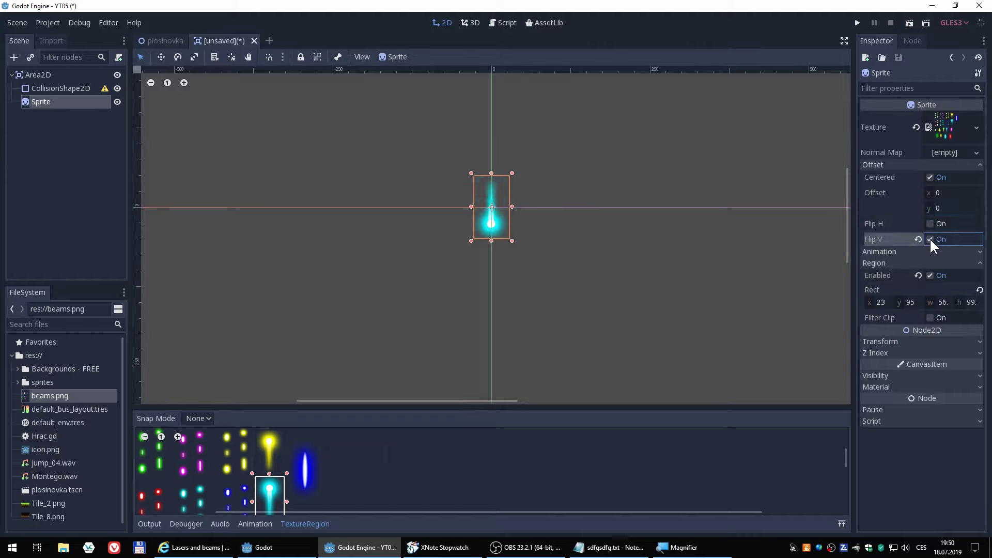
pyautogui.click(930, 239)
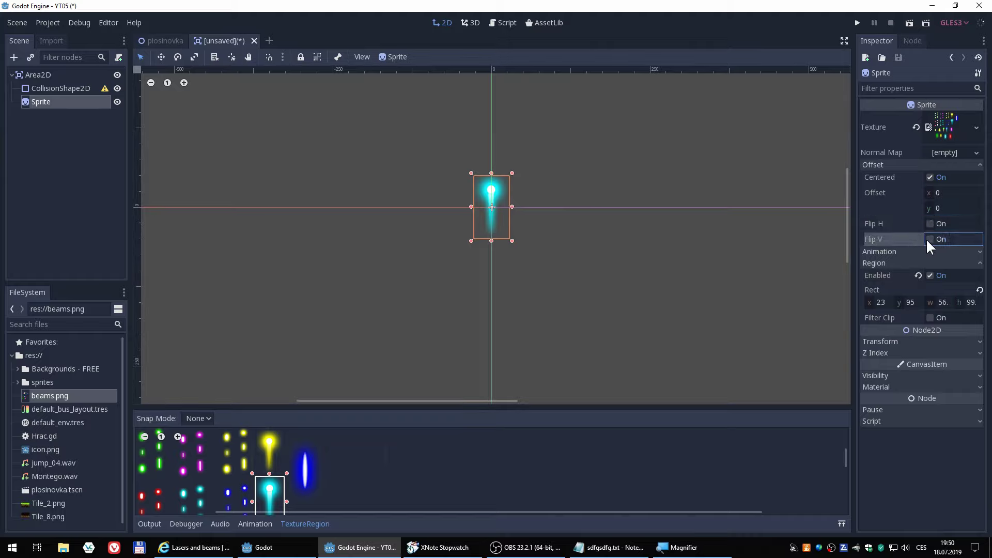
pyautogui.click(500, 217)
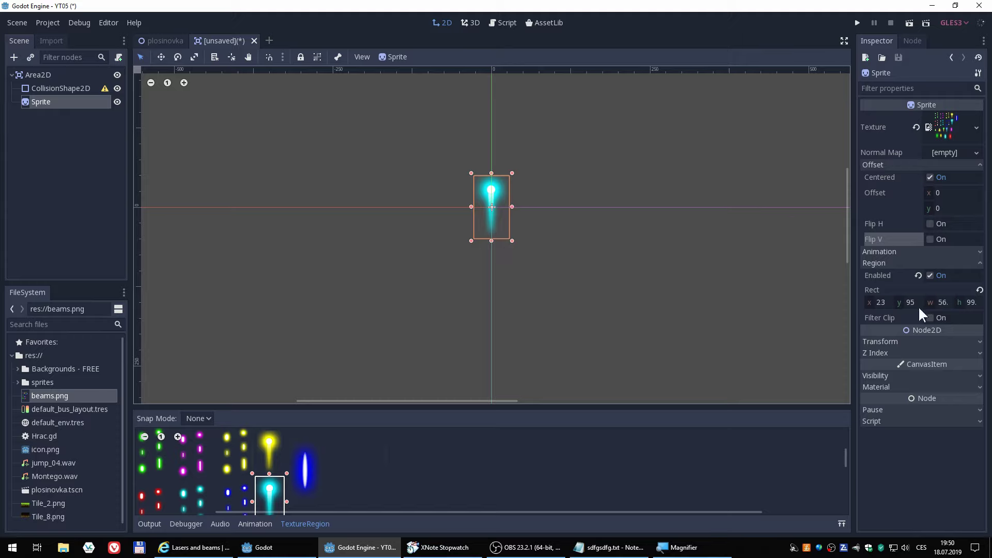
# Set the Sprite's Transform Rotation Degrees to 90
pyautogui.click(878, 342)
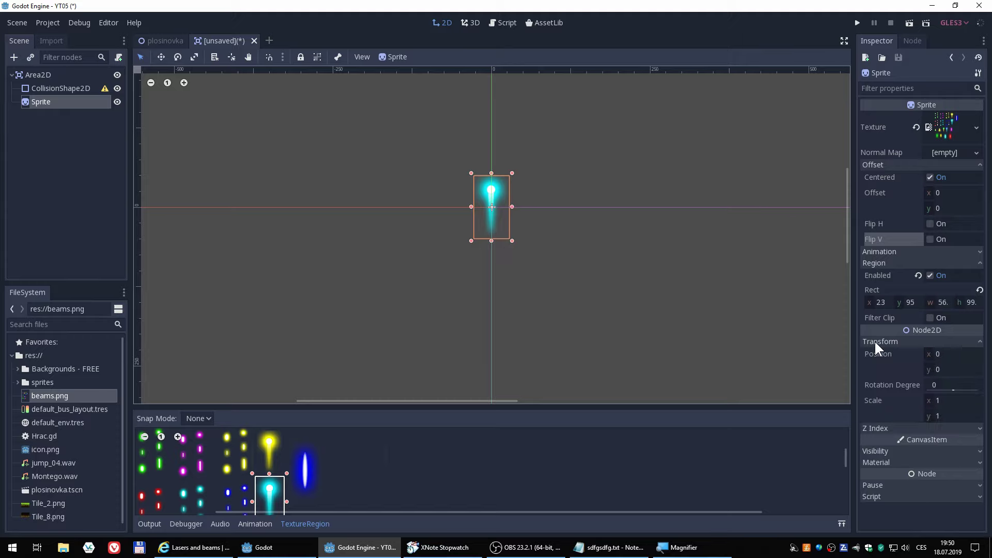
pyautogui.click(935, 386)
pyautogui.write('90')
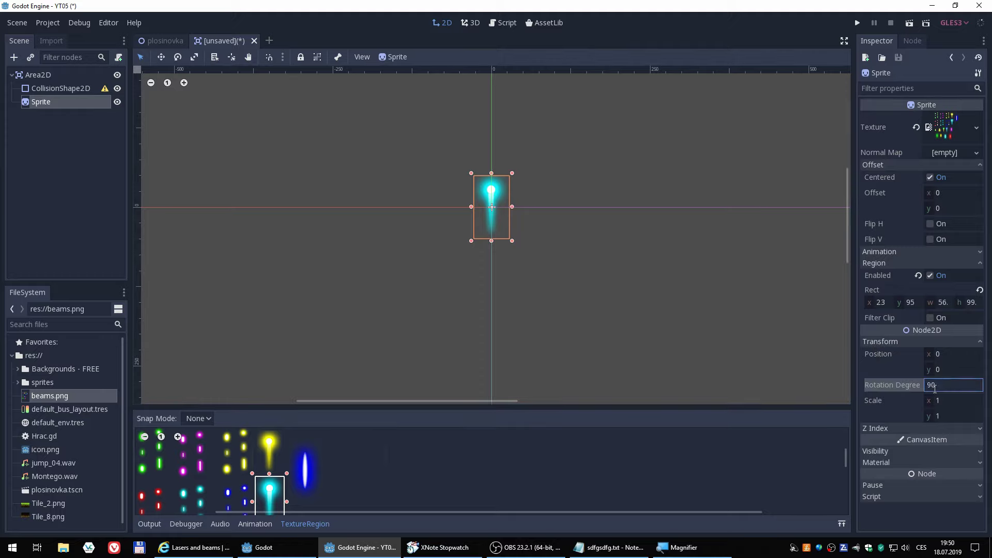
pyautogui.press('Tab')
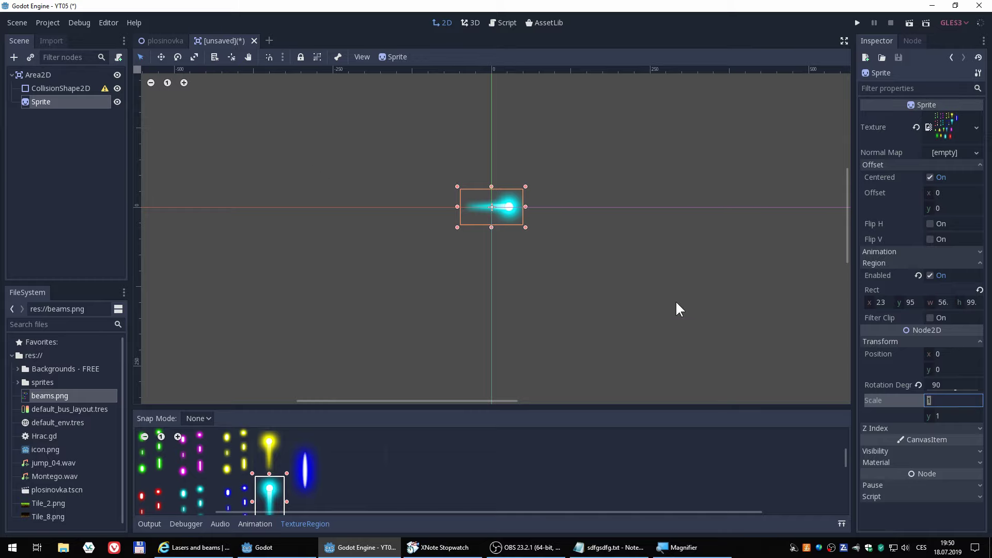
pyautogui.click(632, 255)
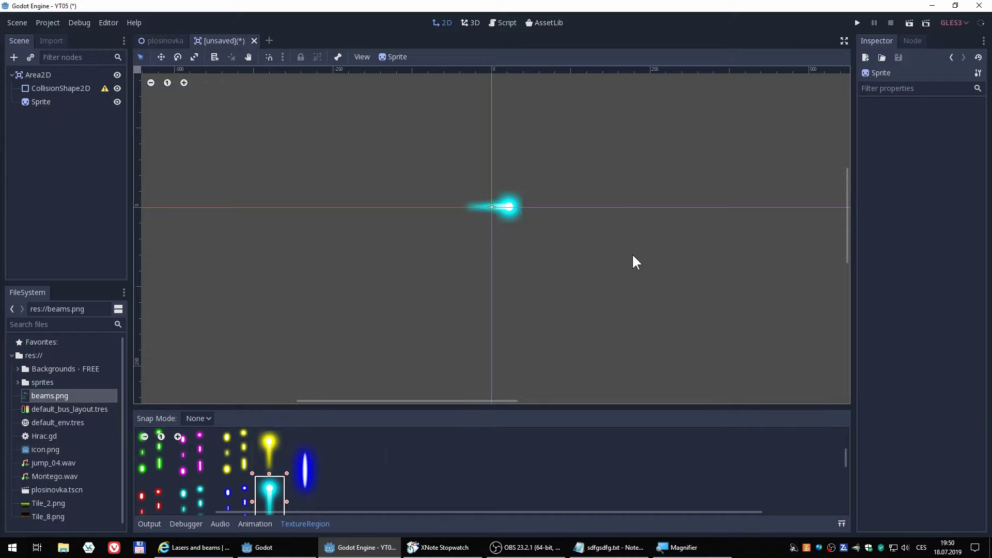
# Give the CollisionShape2D a new RectangleShape2D
pyautogui.click(53, 88)
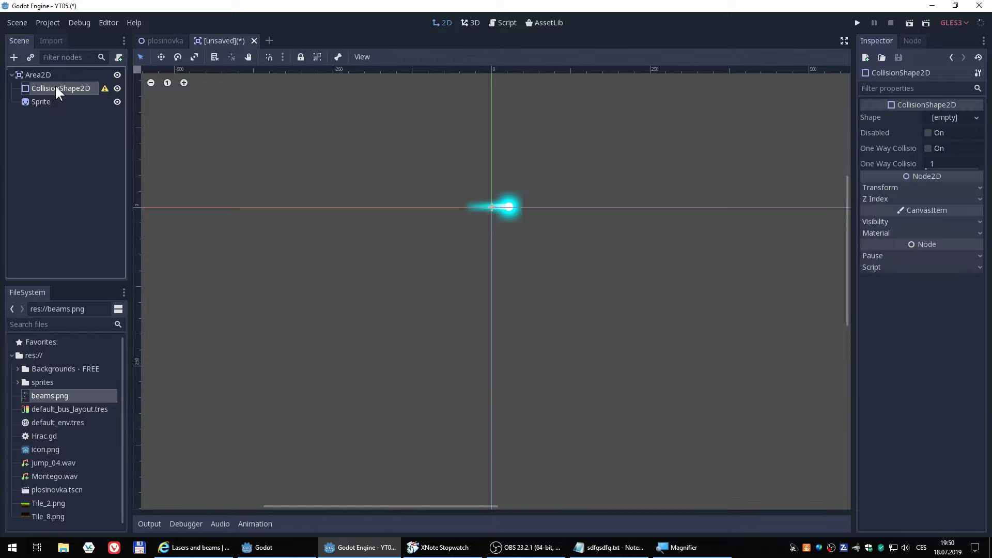
pyautogui.click(950, 116)
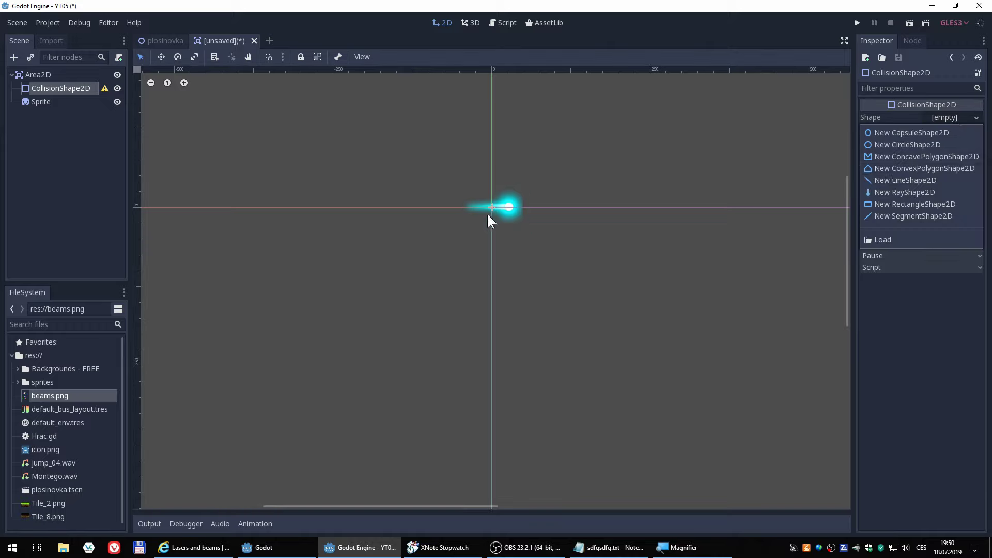
pyautogui.click(888, 204)
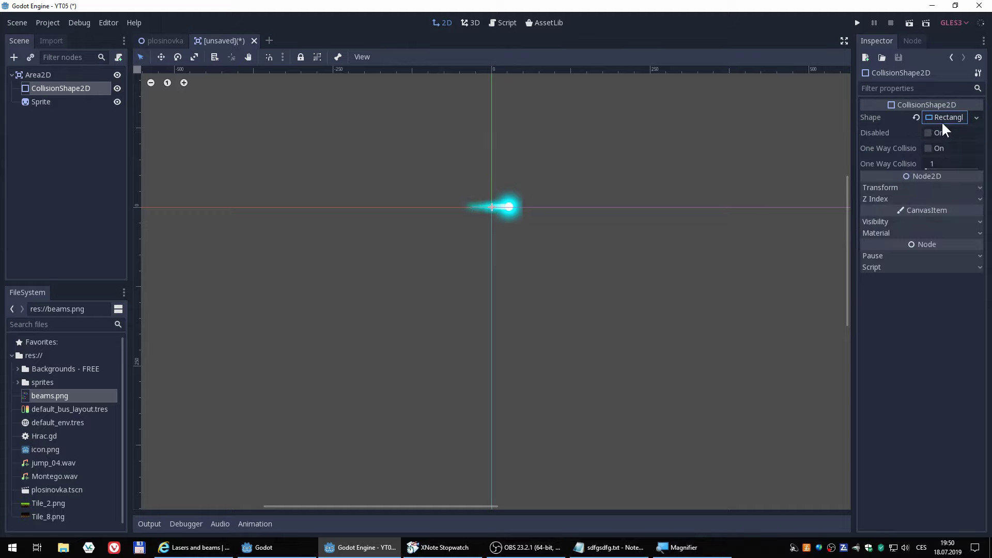
# Stretch the rectangle's length and height to cover the horizontal cyan beam
pyautogui.scroll(1, 482, 205)
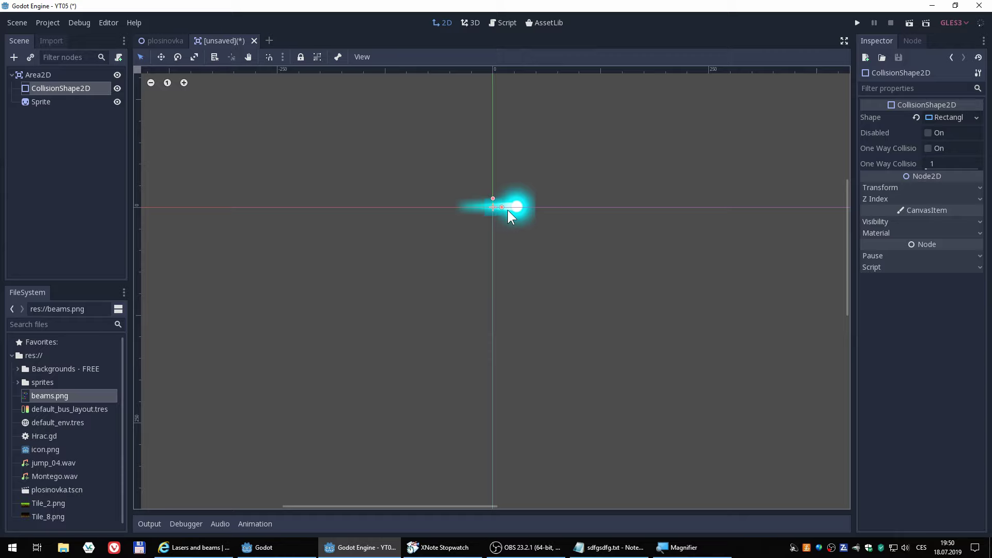
pyautogui.scroll(2, 507, 210)
pyautogui.scroll(2, 470, 205)
pyautogui.scroll(1, 473, 209)
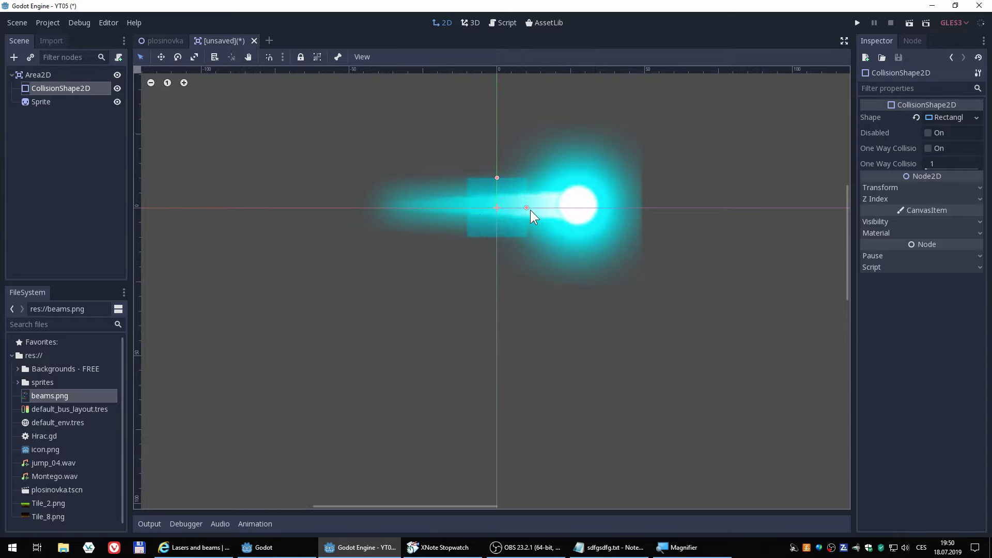
pyautogui.moveTo(527, 208); pyautogui.dragTo(643, 216)
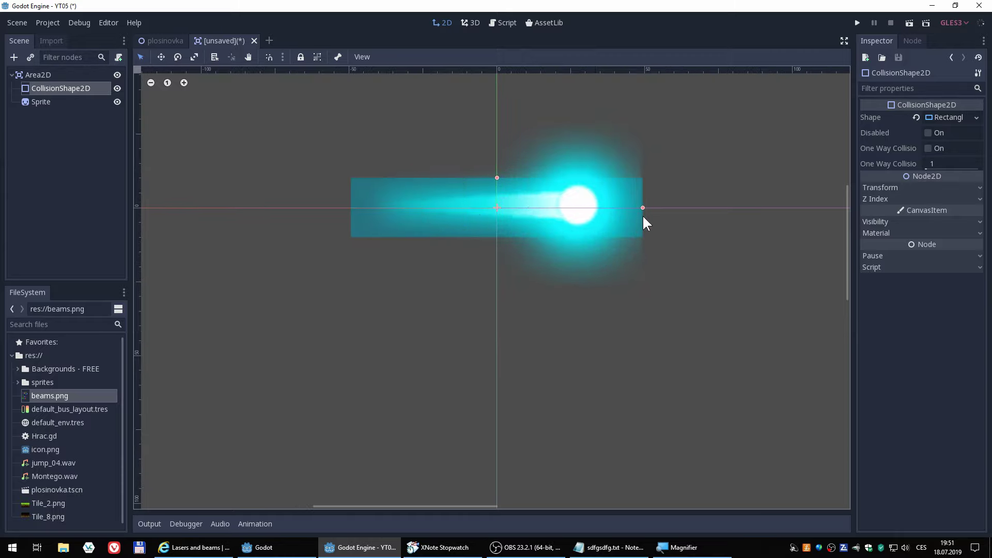
pyautogui.moveTo(497, 178)
pyautogui.mouseDown()
pyautogui.moveTo(495, 194)
pyautogui.moveTo(495, 184)
pyautogui.mouseUp()
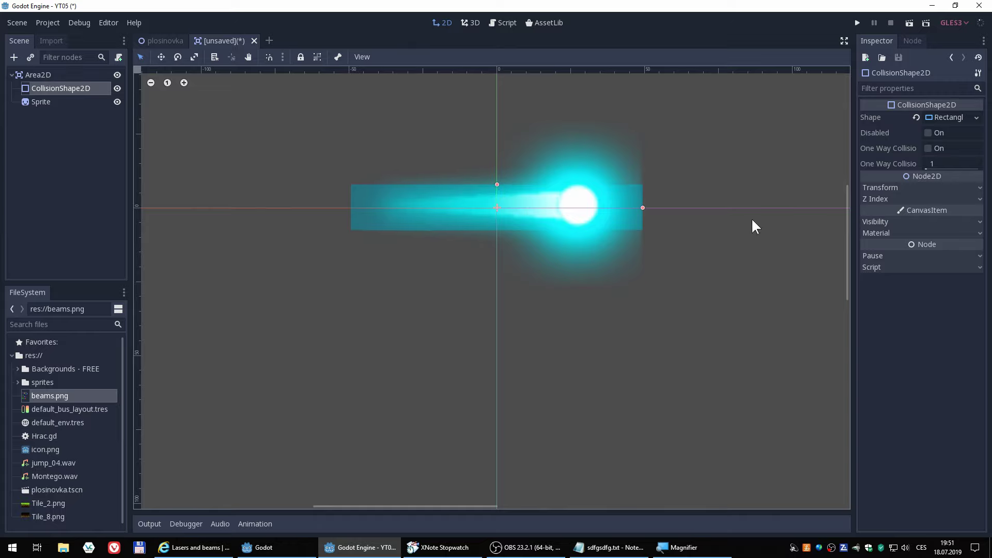
pyautogui.click(888, 187)
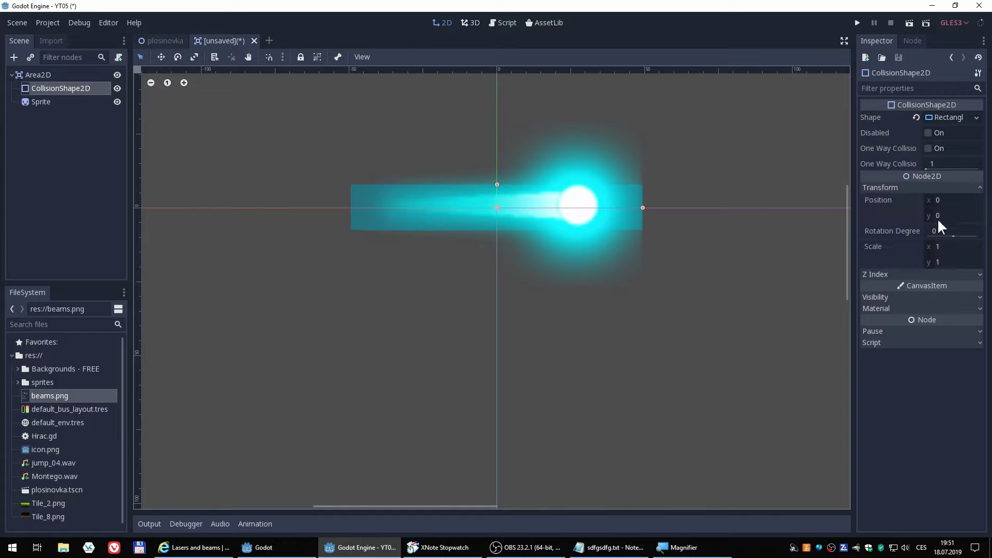
# Undo an accidental sprite resize and narrow the beam's rectangular collision shape inward
pyautogui.click(42, 104)
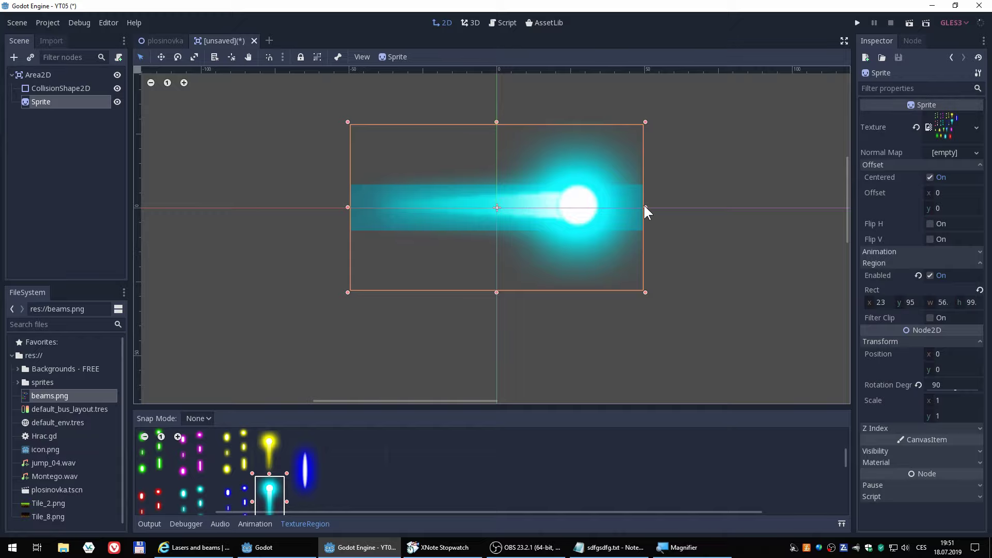
pyautogui.moveTo(645, 207); pyautogui.dragTo(631, 207)
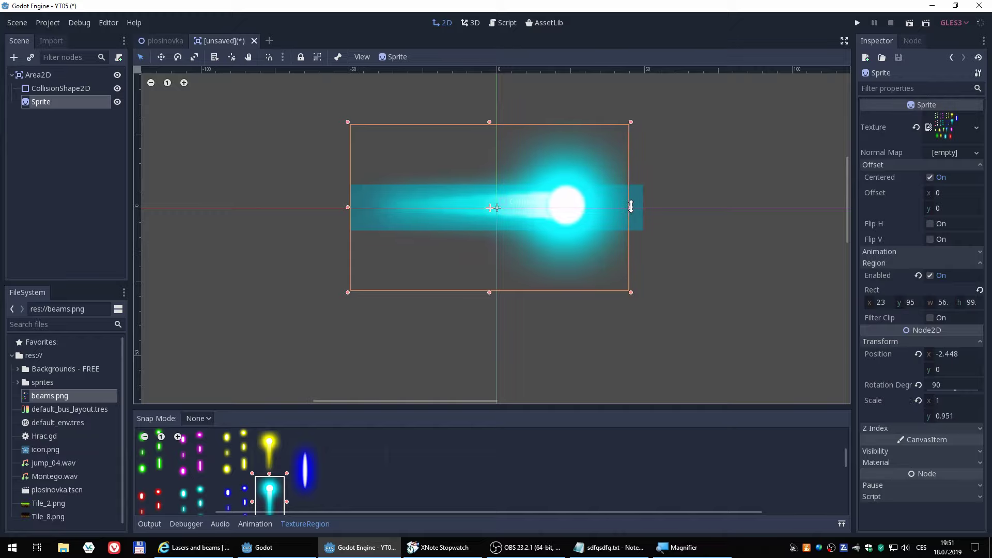
pyautogui.hotkey('ctrl', 'z')
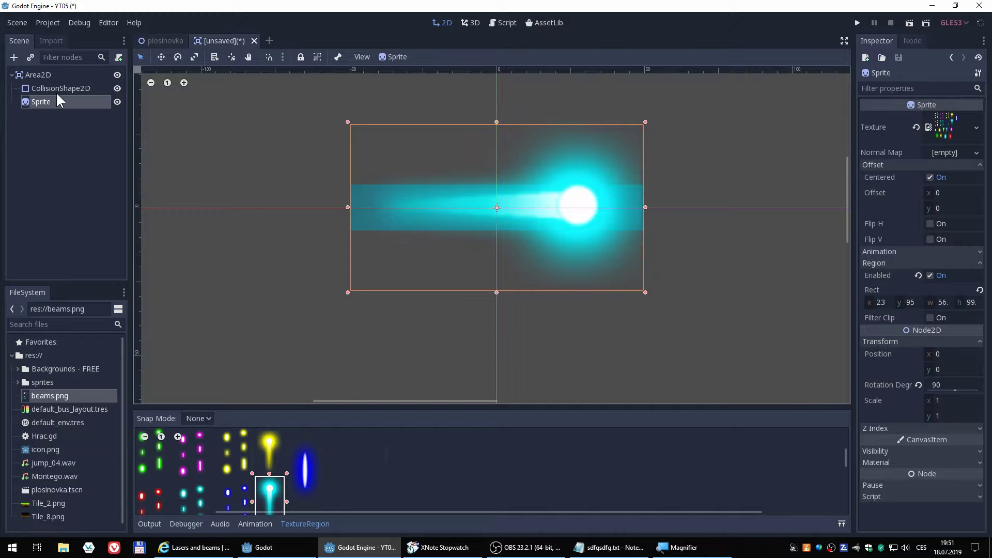
pyautogui.click(56, 88)
pyautogui.moveTo(643, 208); pyautogui.dragTo(597, 208)
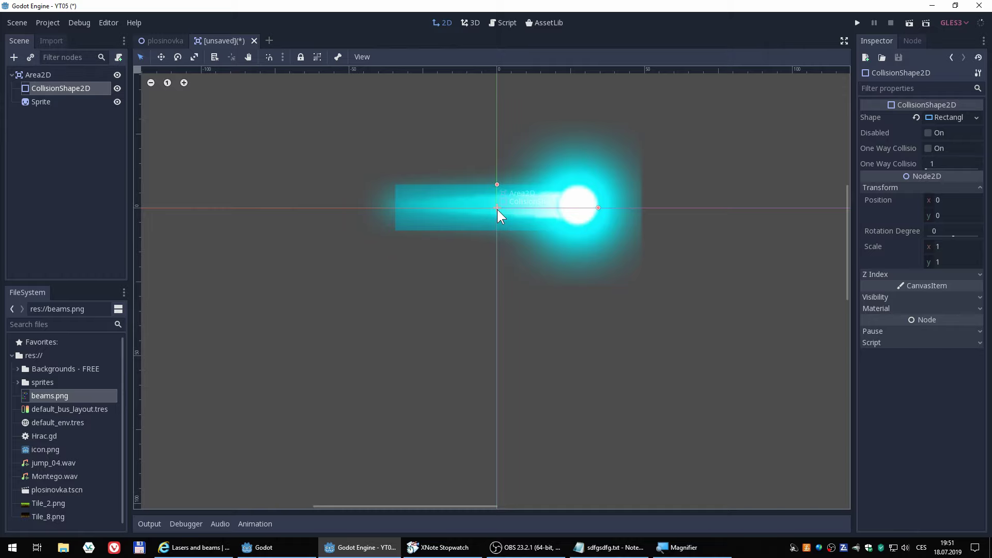
# Undo the accidental beam sprite shifts so it stays at 0, 0, and reselect CollisionShape2D
pyautogui.moveTo(497, 209)
pyautogui.mouseDown()
pyautogui.moveTo(546, 208)
pyautogui.moveTo(532, 209)
pyautogui.mouseUp()
pyautogui.hotkey('ctrl', 'z')
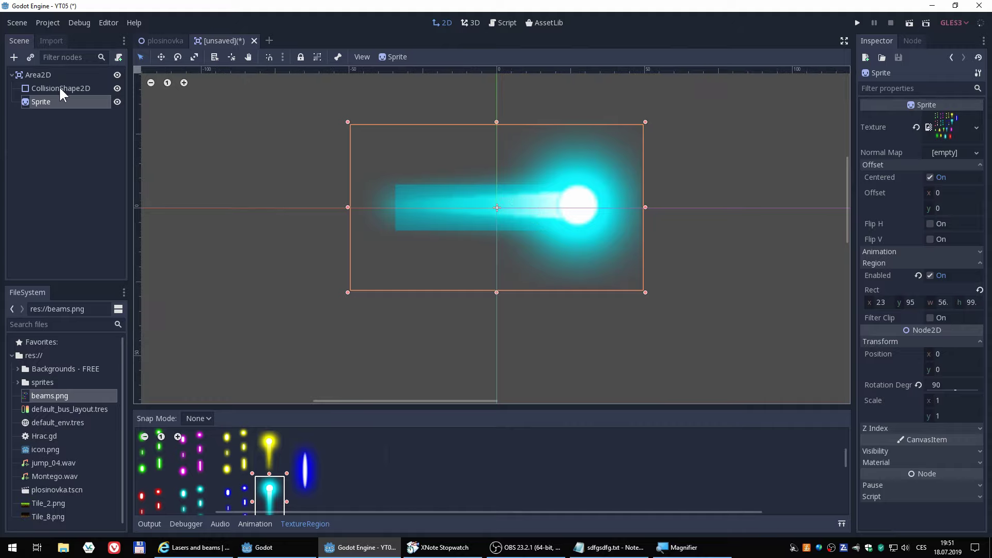
pyautogui.click(60, 89)
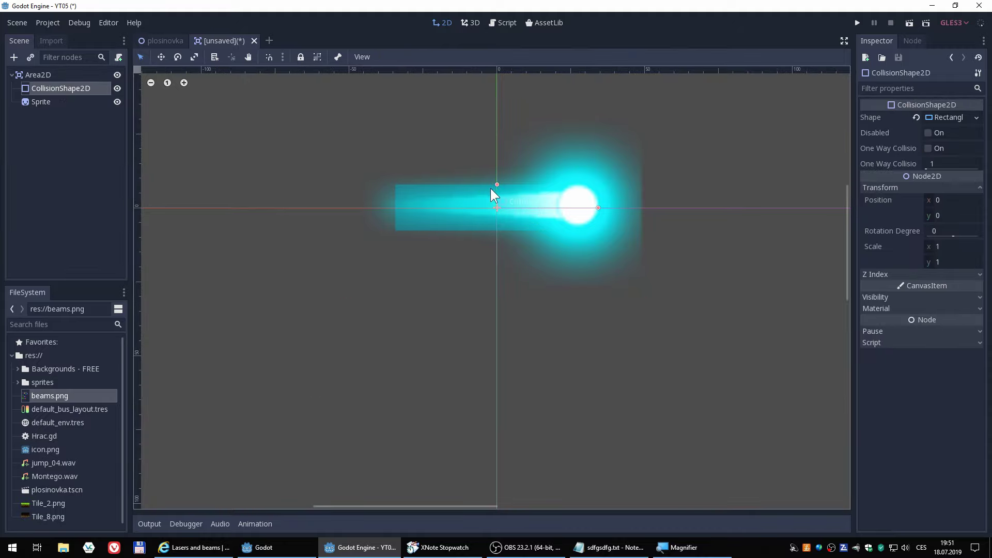
pyautogui.click(471, 189)
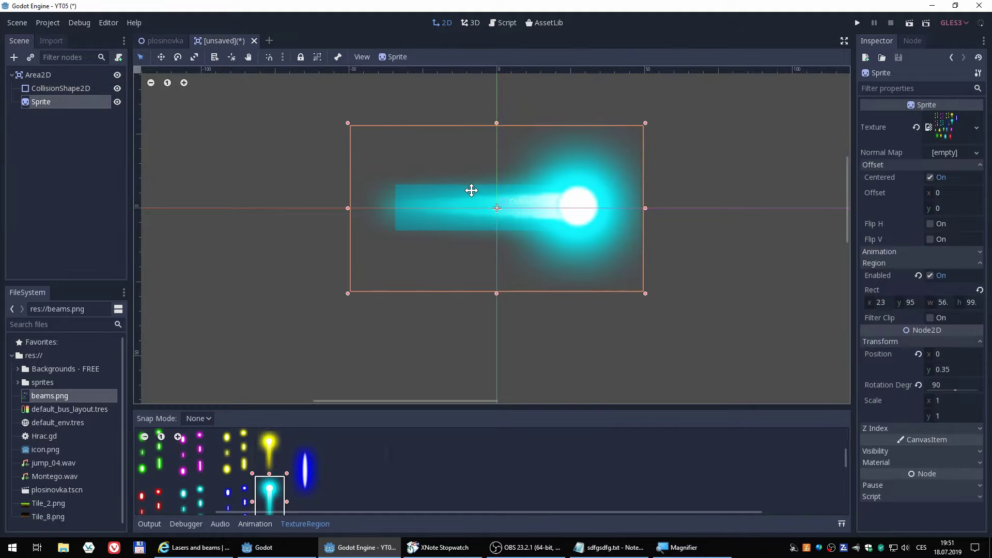
pyautogui.hotkey('ctrl', 'z')
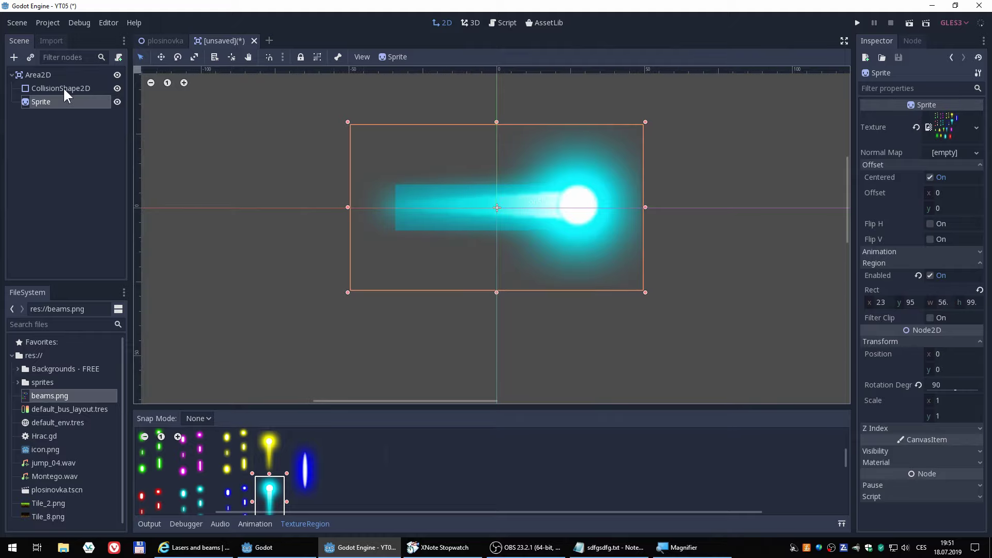
pyautogui.click(63, 88)
pyautogui.click(498, 208)
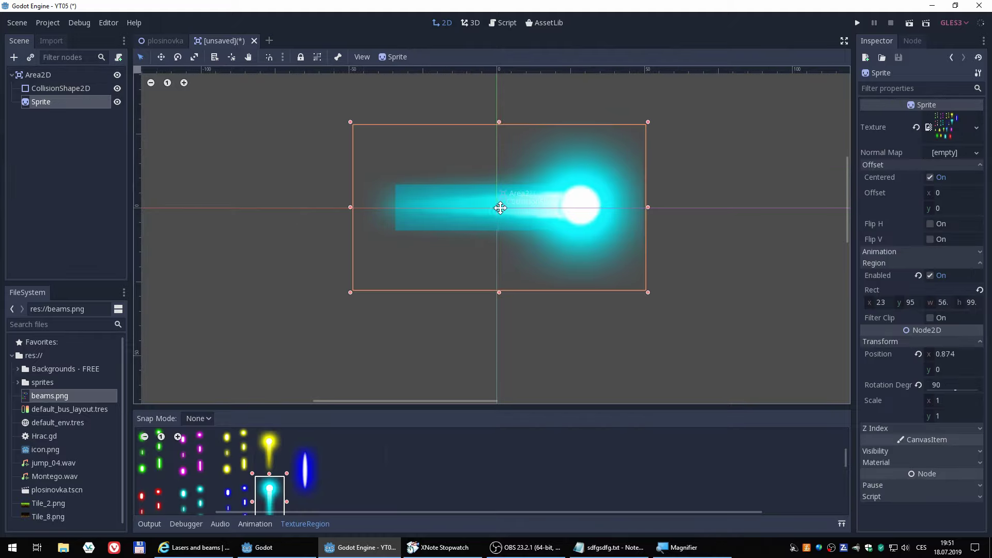
pyautogui.click(79, 88)
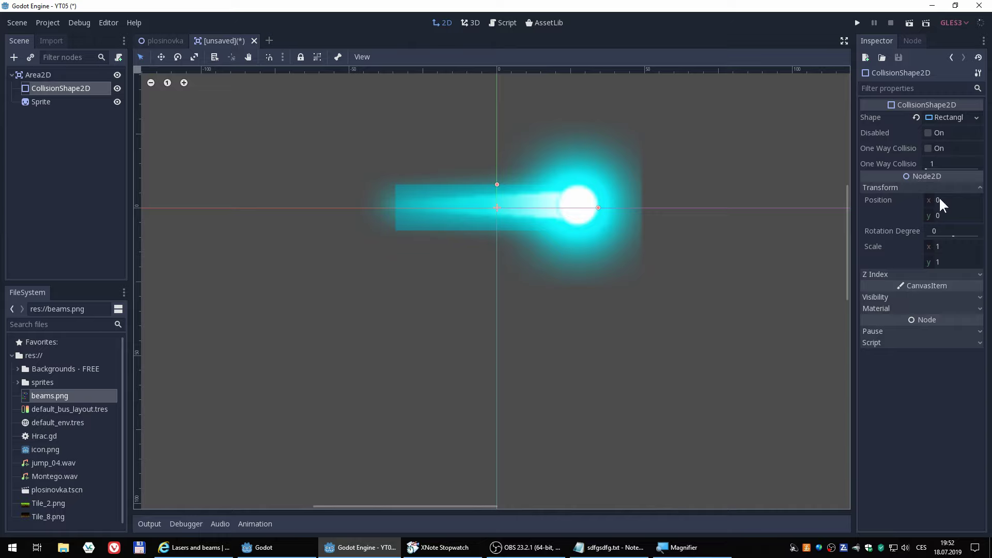
# Set the collision shape's x position to 27.5 and narrow its rectangle over the beam head
pyautogui.moveTo(938, 197)
pyautogui.mouseDown()
pyautogui.moveTo(955, 200)
pyautogui.moveTo(935, 221)
pyautogui.moveTo(941, 216)
pyautogui.mouseUp()
pyautogui.click(939, 221)
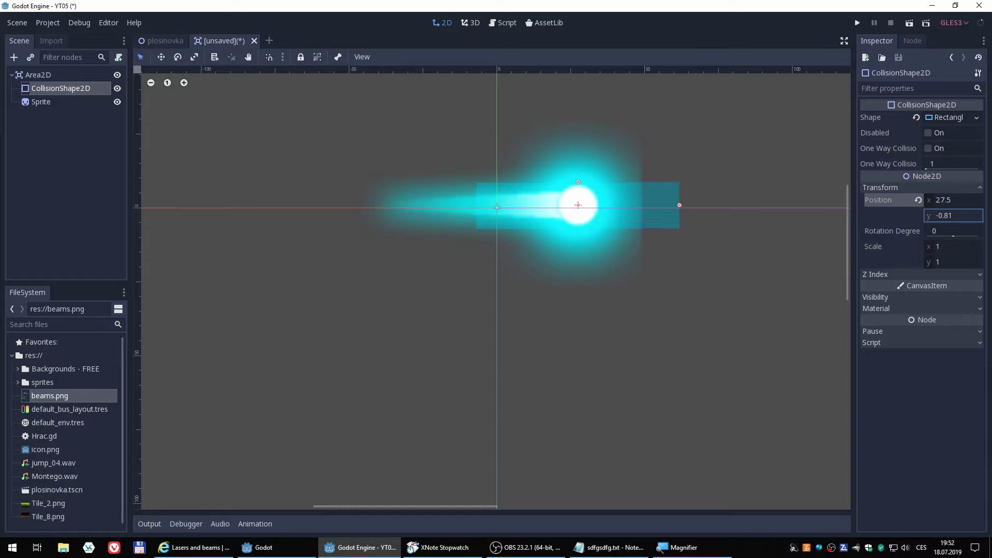
pyautogui.moveTo(680, 205); pyautogui.dragTo(601, 206)
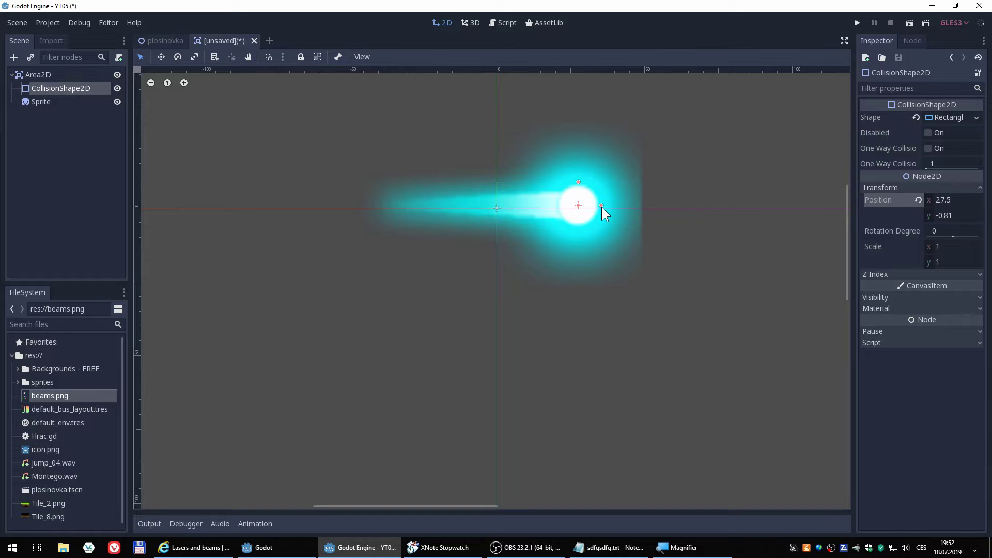
pyautogui.click(951, 117)
pyautogui.click(953, 118)
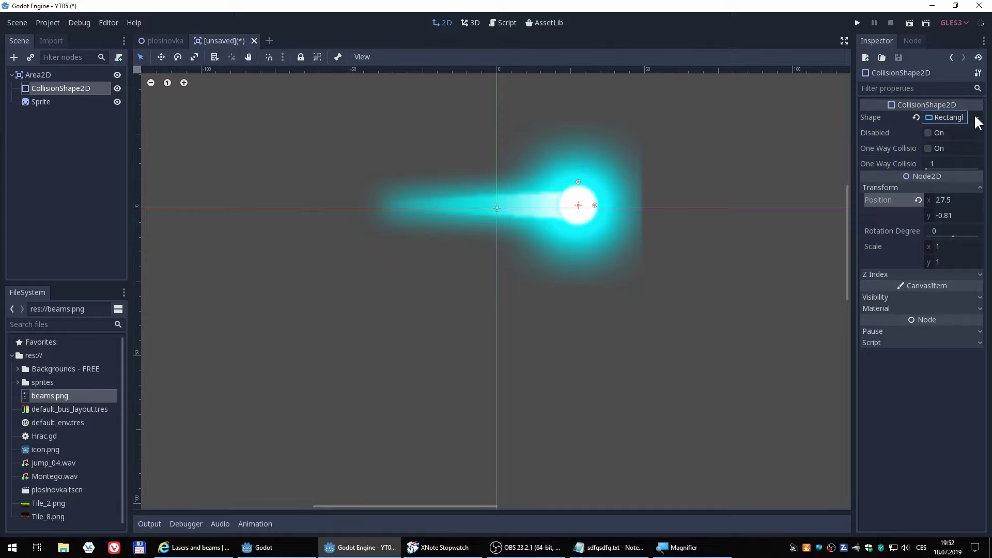
# Swap in a new CircleShape2D, move CollisionShape2D below Sprite, and shrink it to the beam head
pyautogui.click(976, 118)
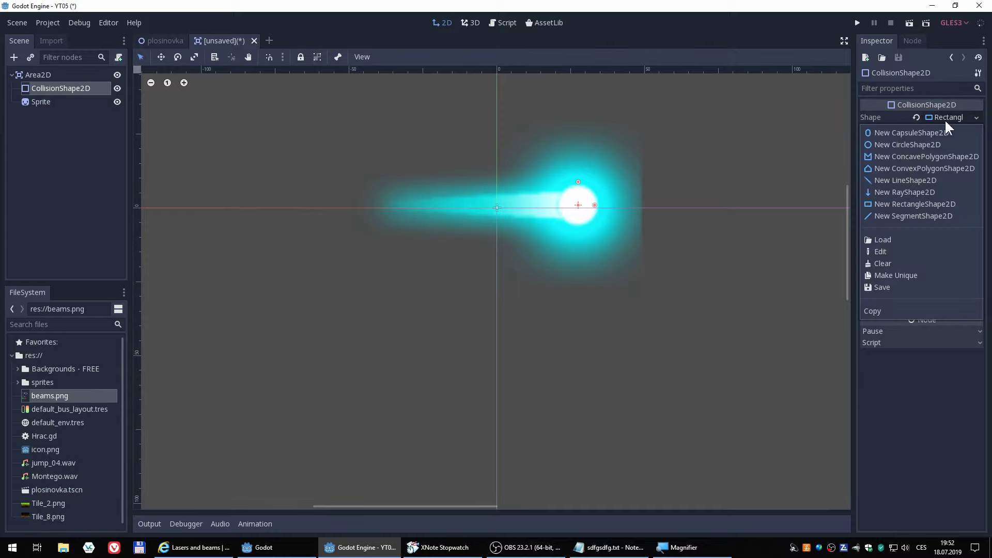
pyautogui.click(898, 144)
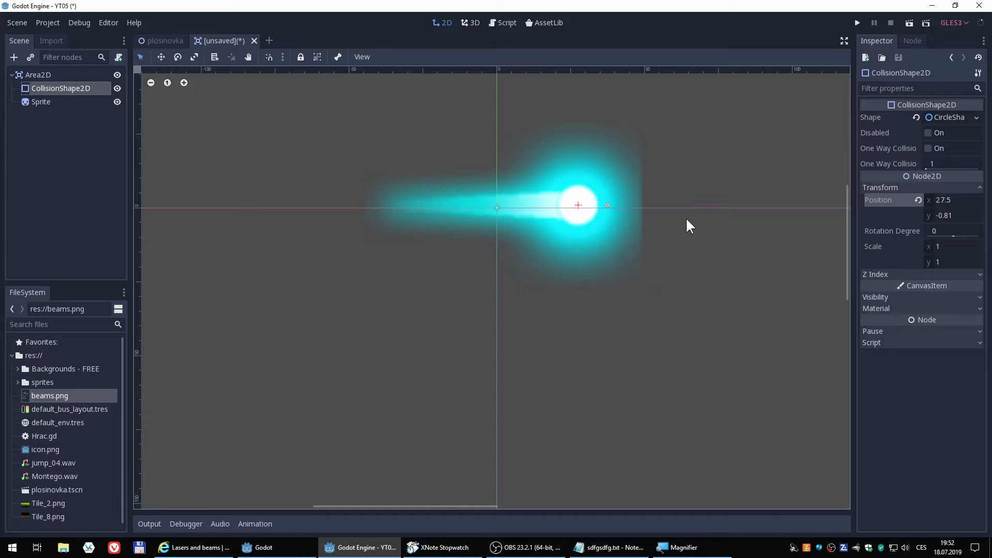
pyautogui.moveTo(67, 88); pyautogui.dragTo(62, 107)
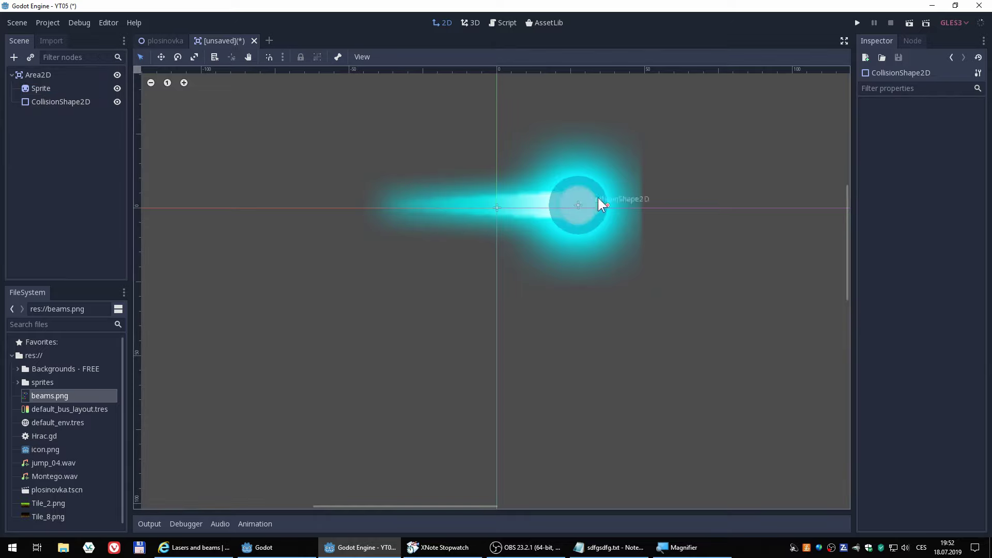
pyautogui.moveTo(607, 205); pyautogui.dragTo(598, 207)
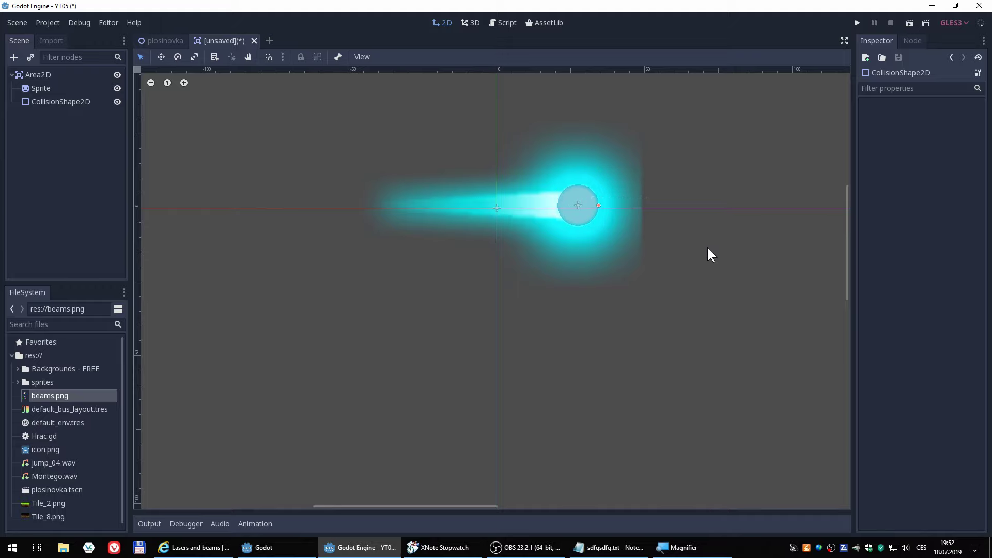
pyautogui.scroll(-1, 707, 246)
pyautogui.scroll(-2, 706, 246)
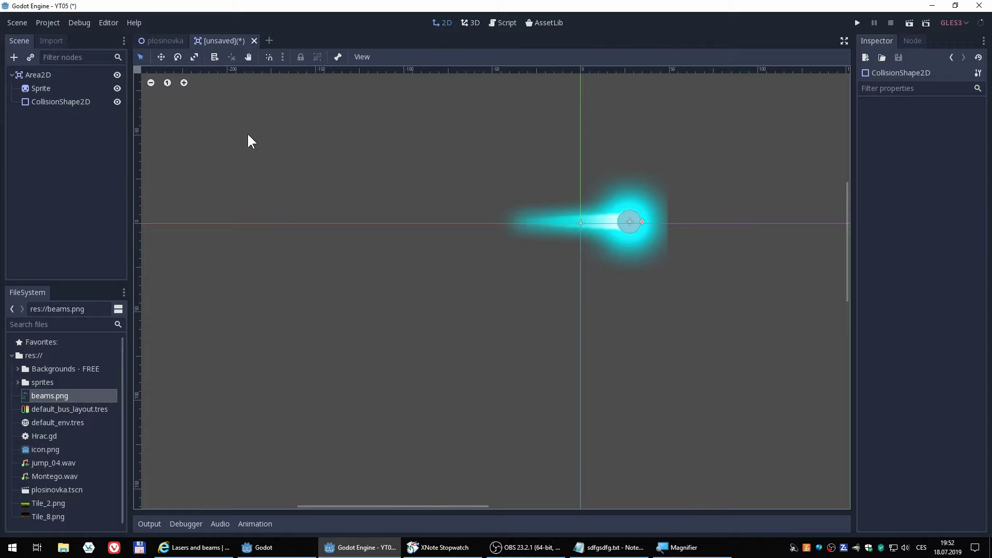
# Make Area2D's children unselectable and attach a new Area2D.gd script to it
pyautogui.click(42, 74)
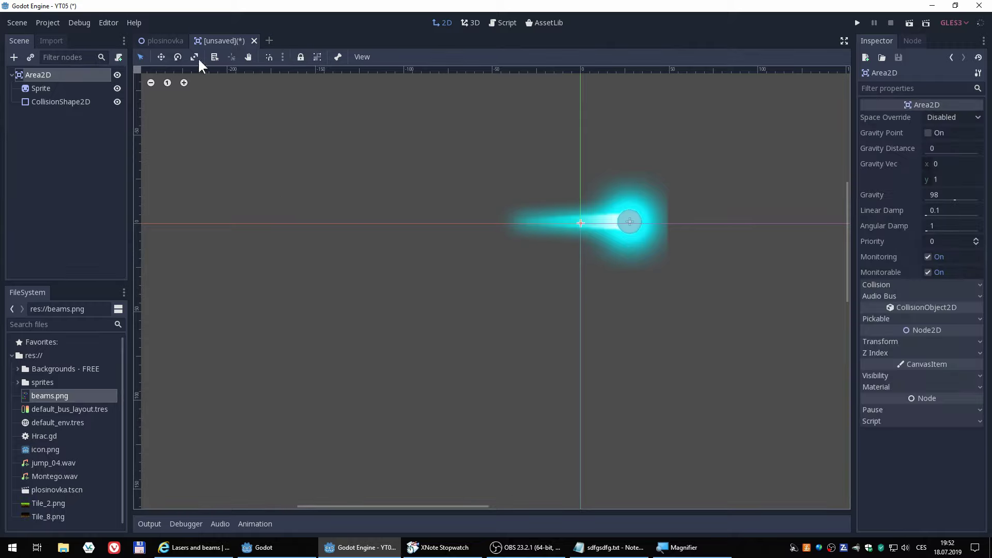
pyautogui.click(313, 55)
pyautogui.click(118, 57)
pyautogui.click(506, 414)
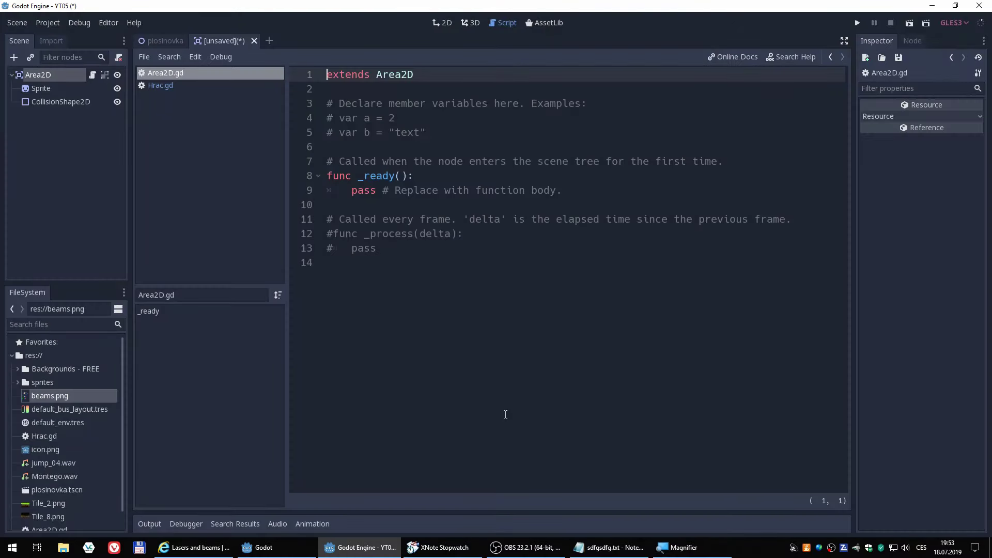
# Replace the template with 'export var rychlost = 500' and a _physics_process doing position.x += rychlost
pyautogui.moveTo(329, 101); pyautogui.dragTo(614, 337)
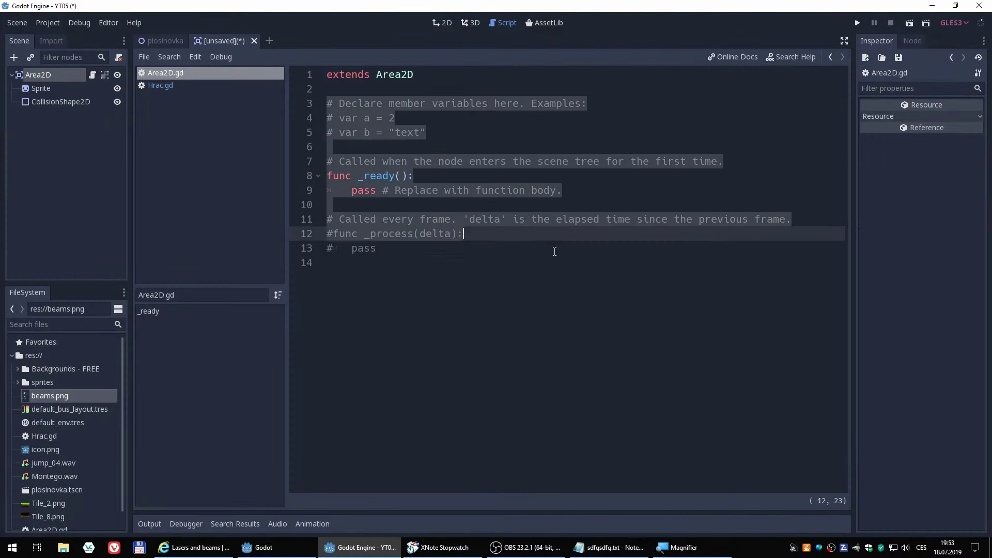
pyautogui.press('BackSpace')
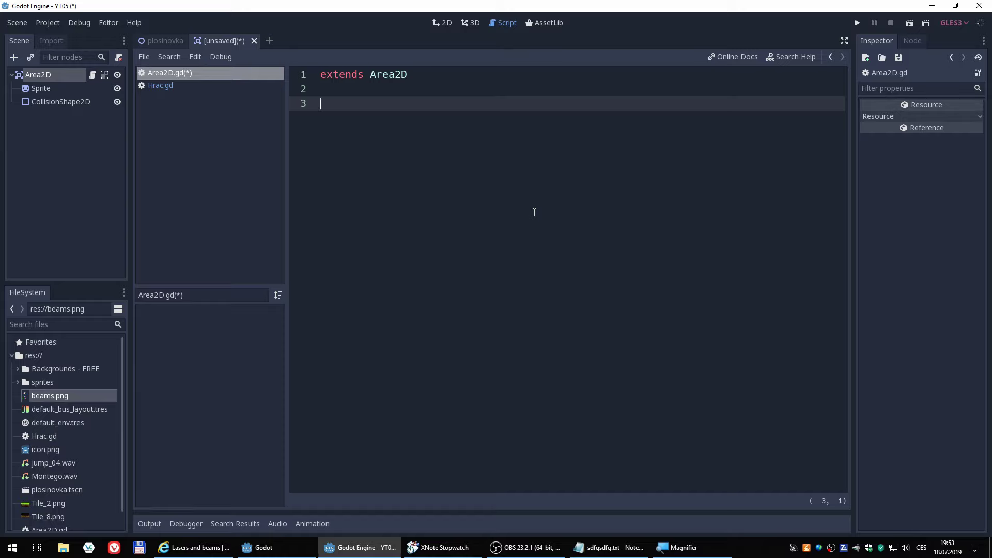
pyautogui.write('export')
pyautogui.write(' var rychlo')
pyautogui.write('st = ')
pyautogui.write('500')
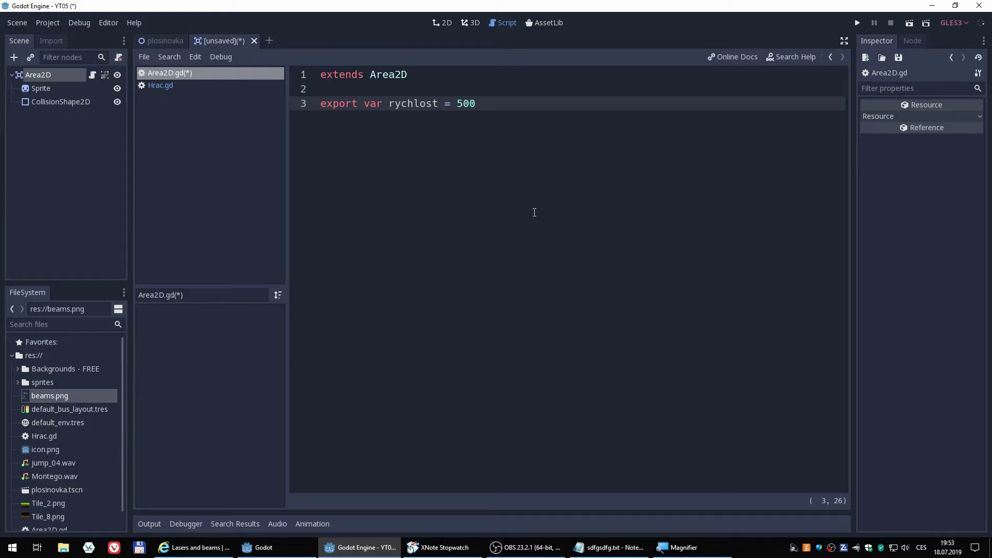
pyautogui.press('Return')
pyautogui.press('Return')
pyautogui.write('fun')
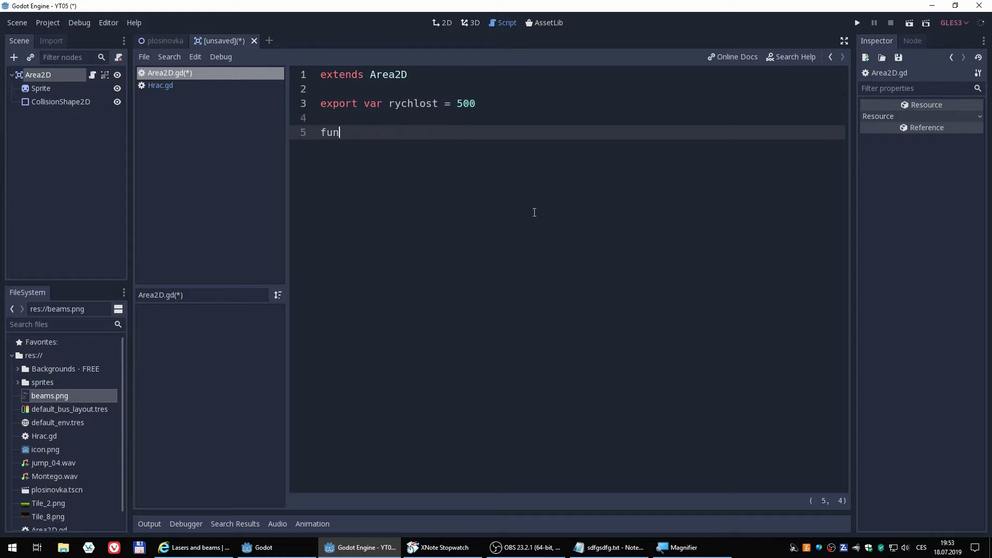
pyautogui.write('v')
pyautogui.write(' p')
pyautogui.write('hy')
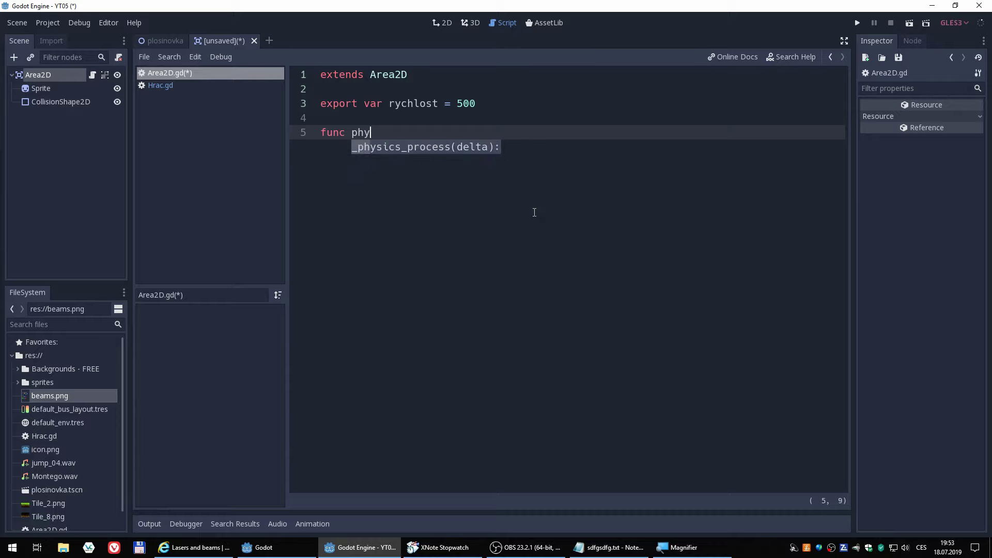
pyautogui.press('Return')
pyautogui.press('Return')
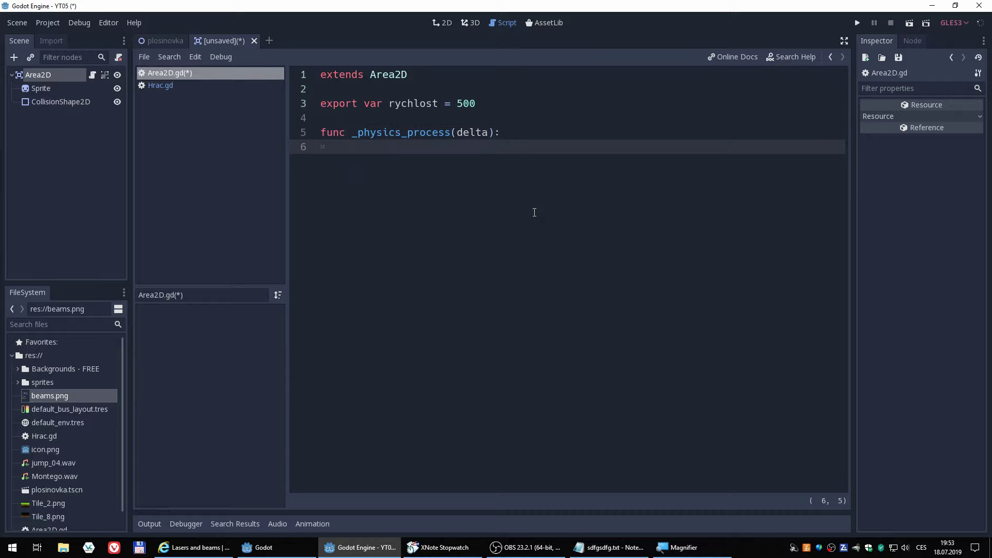
pyautogui.write('posit')
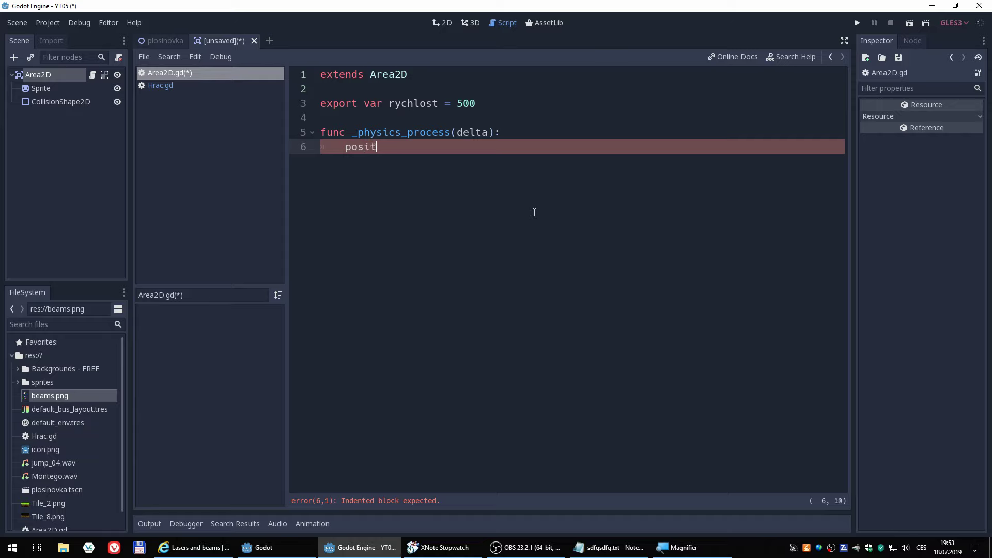
pyautogui.write('i')
pyautogui.press('Return')
pyautogui.write('.')
pyautogui.write('x +')
pyautogui.write('=')
pyautogui.write(' rychlost')
pyautogui.write('i')
pyautogui.press('BackSpace')
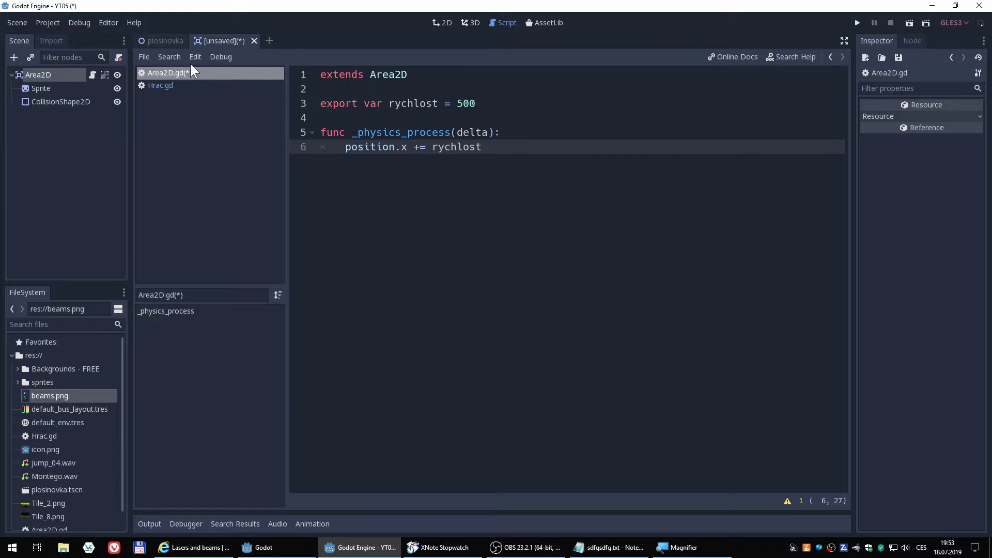
# Save the beam scene as Strela.tscn and run it with Play Scene
pyautogui.hotkey('ctrl', 's')
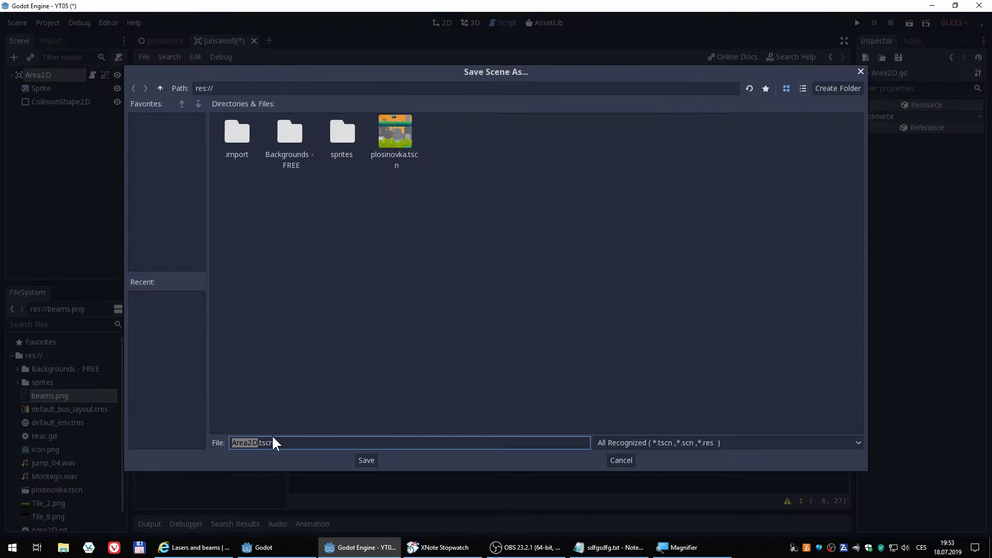
pyautogui.write('St')
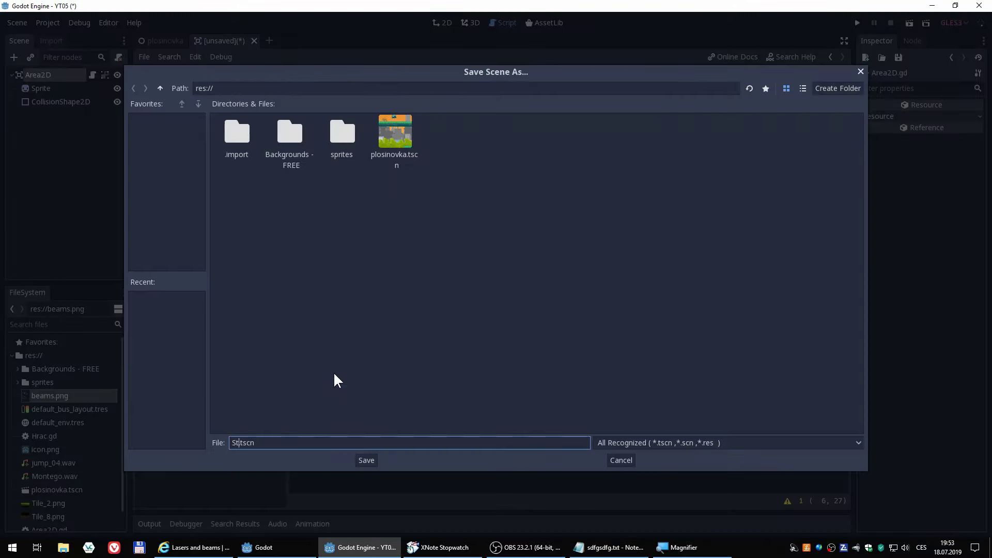
pyautogui.write('rela')
pyautogui.click(351, 456)
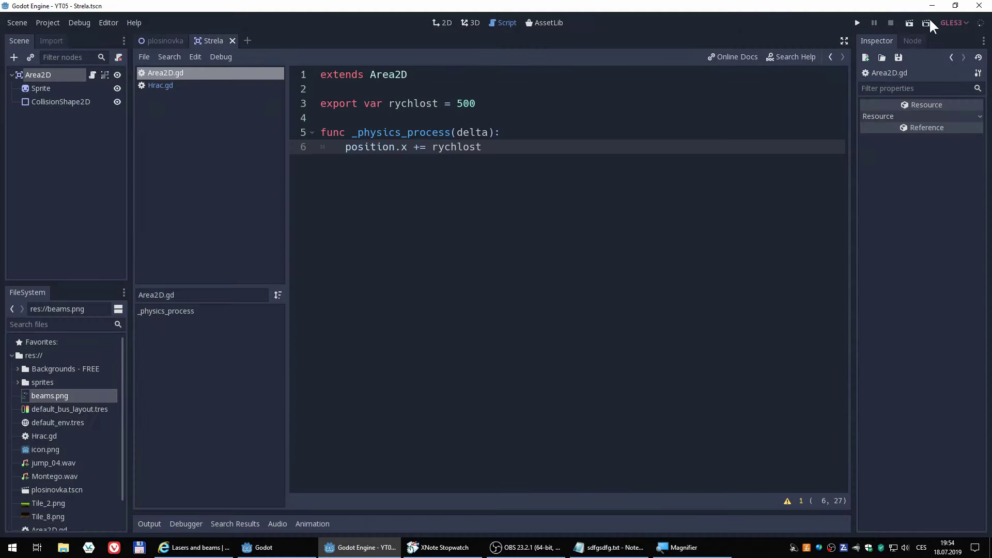
pyautogui.click(909, 22)
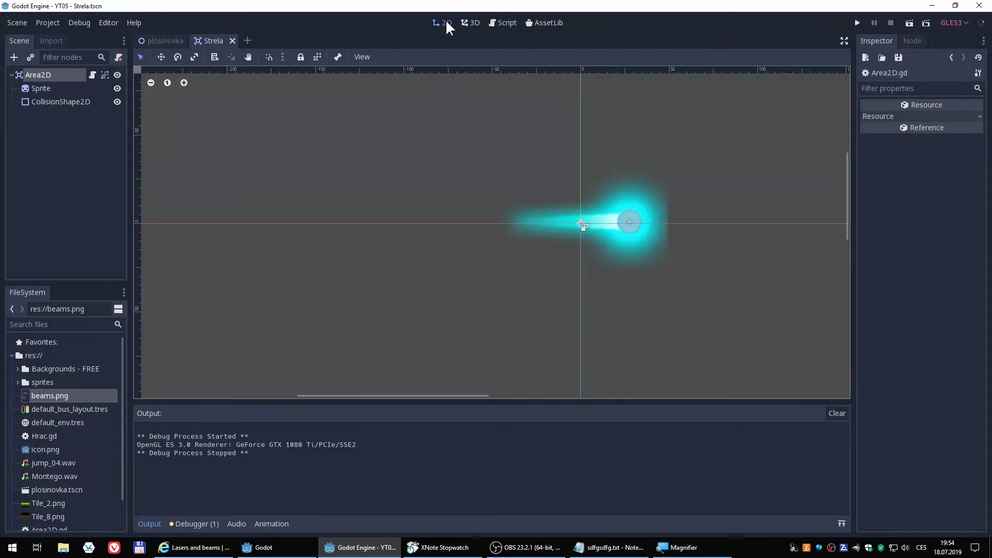
# Reposition the laser in the Strela scene back near the scene origin
pyautogui.moveTo(762, 292); pyautogui.dragTo(396, 228, button='middle')
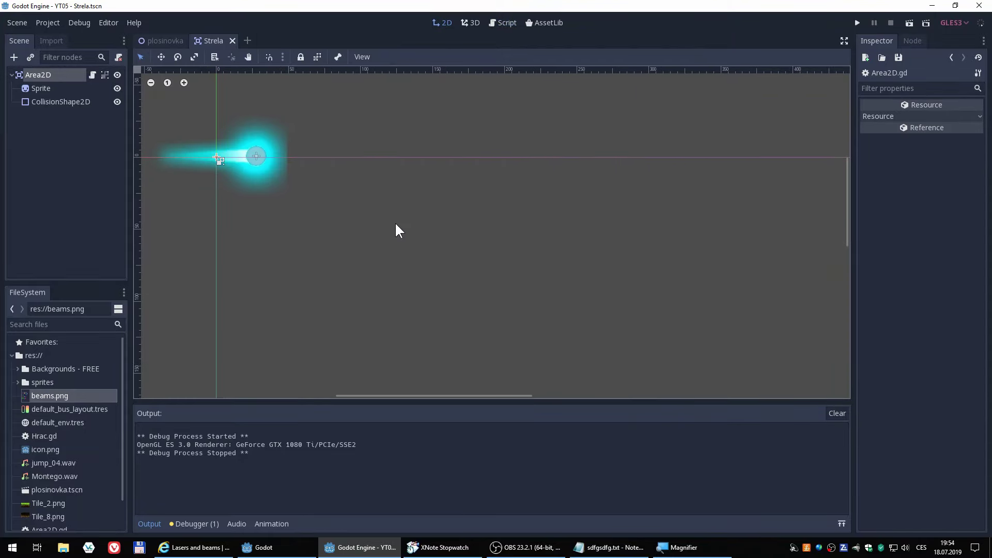
pyautogui.scroll(-2, 458, 227)
pyautogui.scroll(-1, 534, 274)
pyautogui.scroll(-1, 641, 310)
pyautogui.moveTo(552, 274); pyautogui.dragTo(394, 178, button='middle')
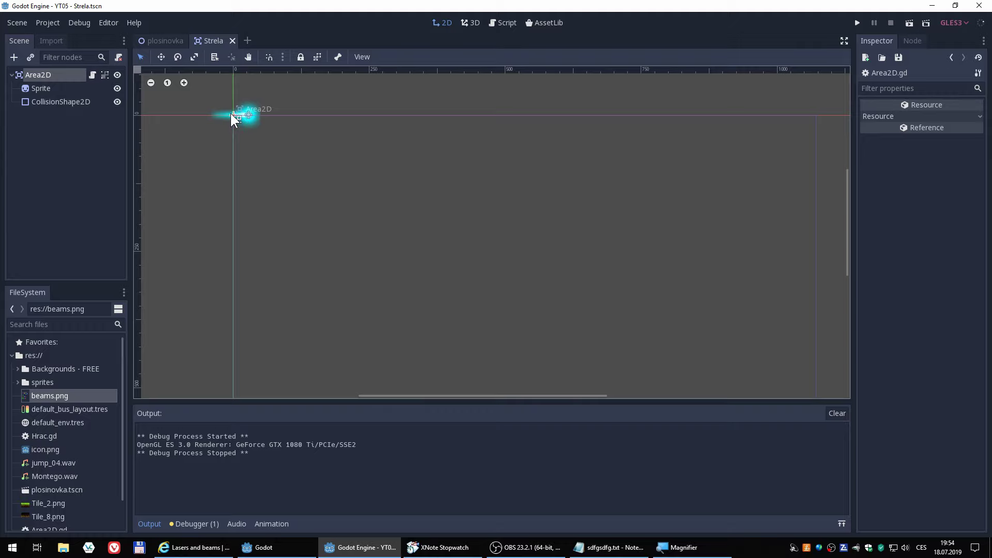
pyautogui.moveTo(237, 116); pyautogui.dragTo(546, 303)
pyautogui.scroll(-1, 657, 283)
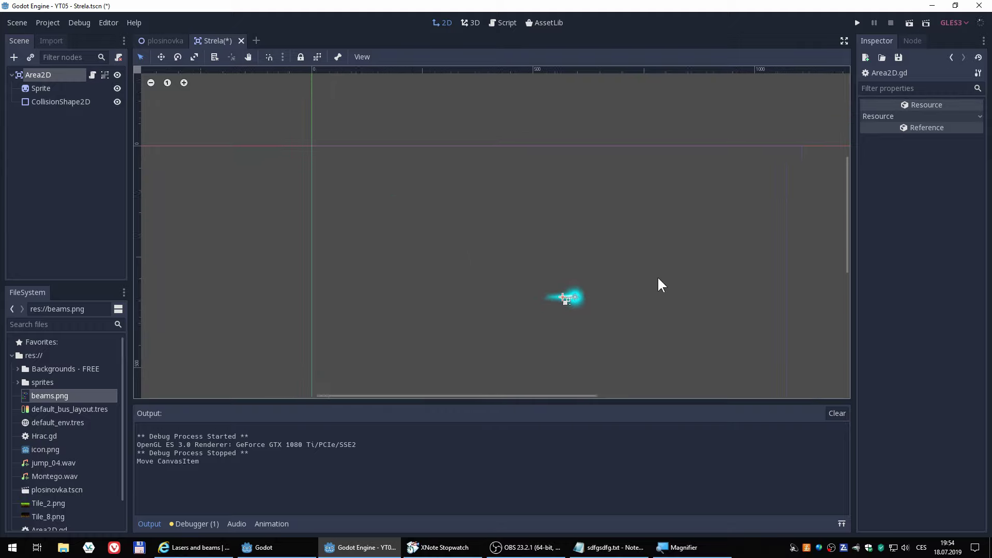
pyautogui.moveTo(680, 284); pyautogui.dragTo(582, 215, button='middle')
pyautogui.moveTo(456, 239); pyautogui.dragTo(240, 241)
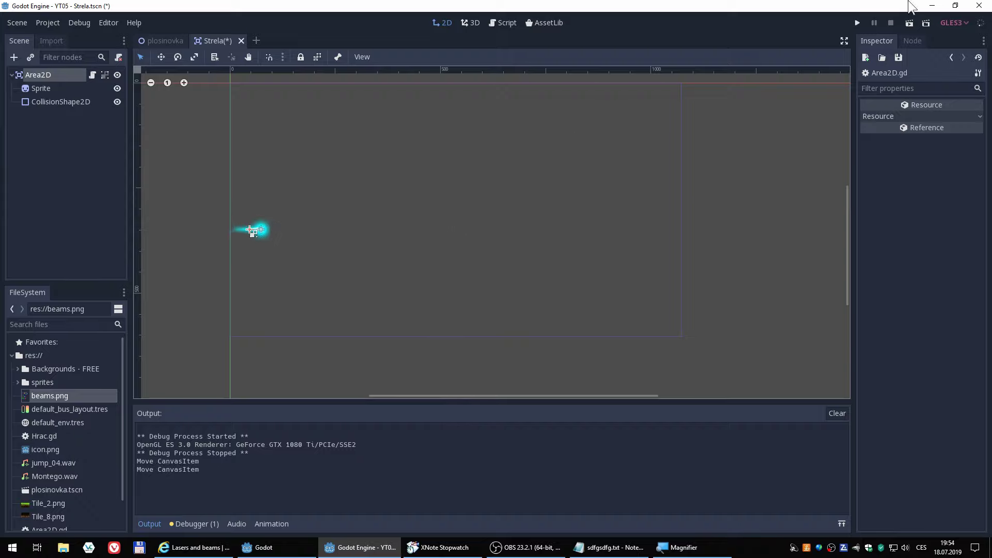
# Resave Strela, test-run it with F6, stop it, and open Area2D.gd
pyautogui.hotkey('ctrl', 's')
pyautogui.press('F6')
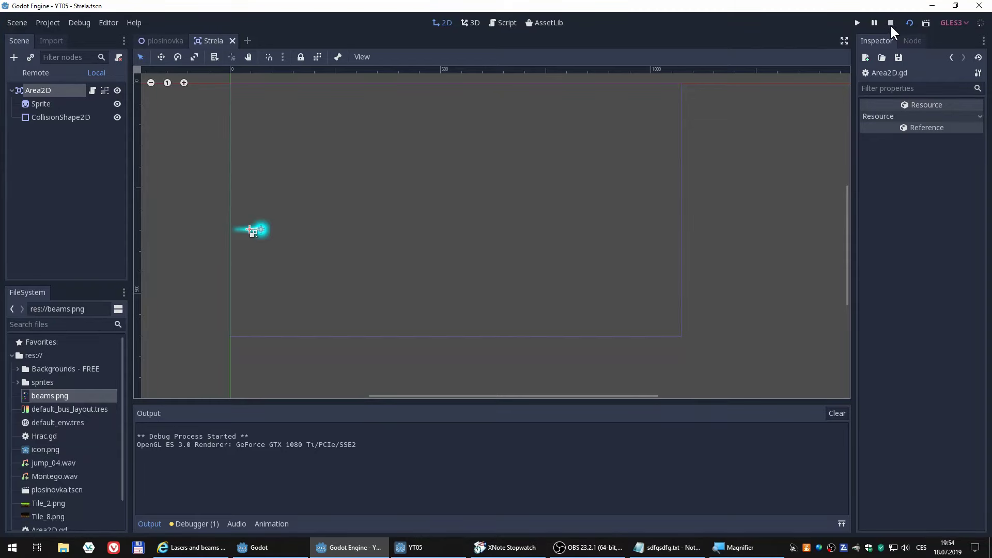
pyautogui.click(890, 22)
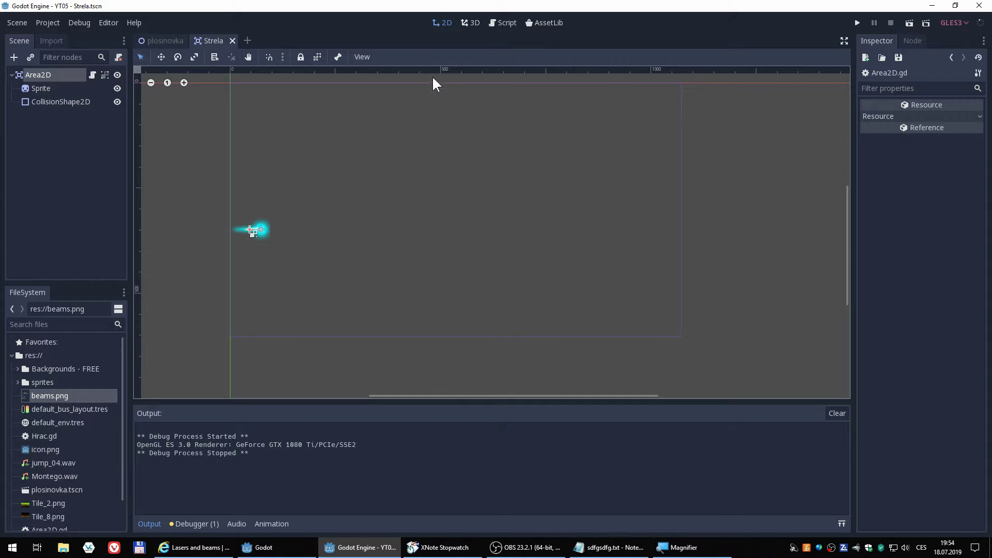
pyautogui.click(501, 23)
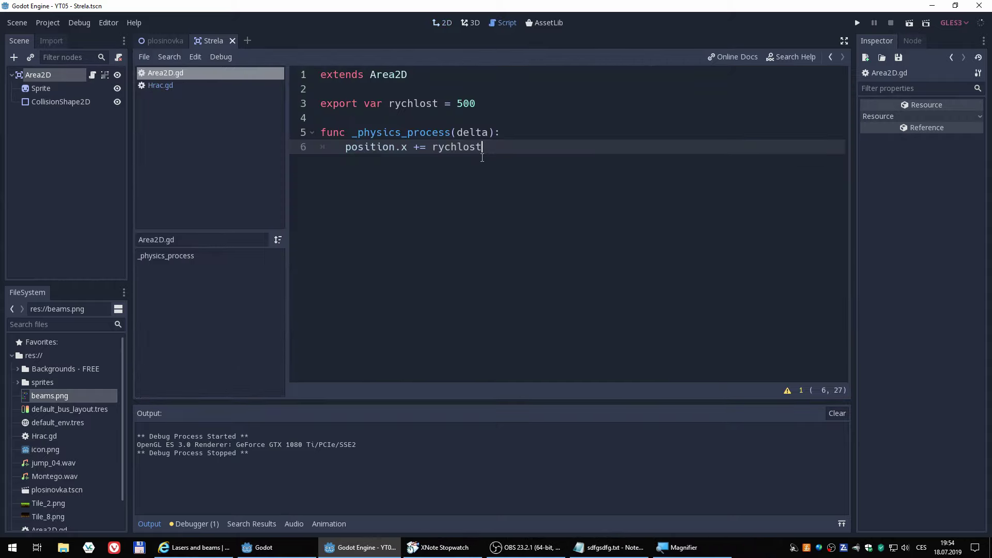
# Change the laser's movement to rychlost*delta, test-run the scene, then return to plosinovka
pyautogui.write('*delt')
pyautogui.write('a')
pyautogui.click(910, 23)
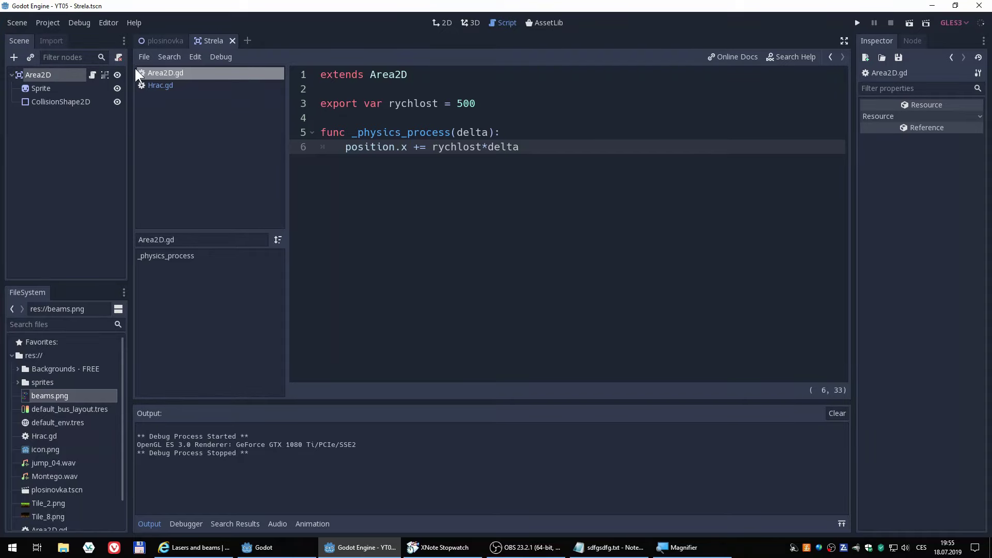
pyautogui.click(165, 40)
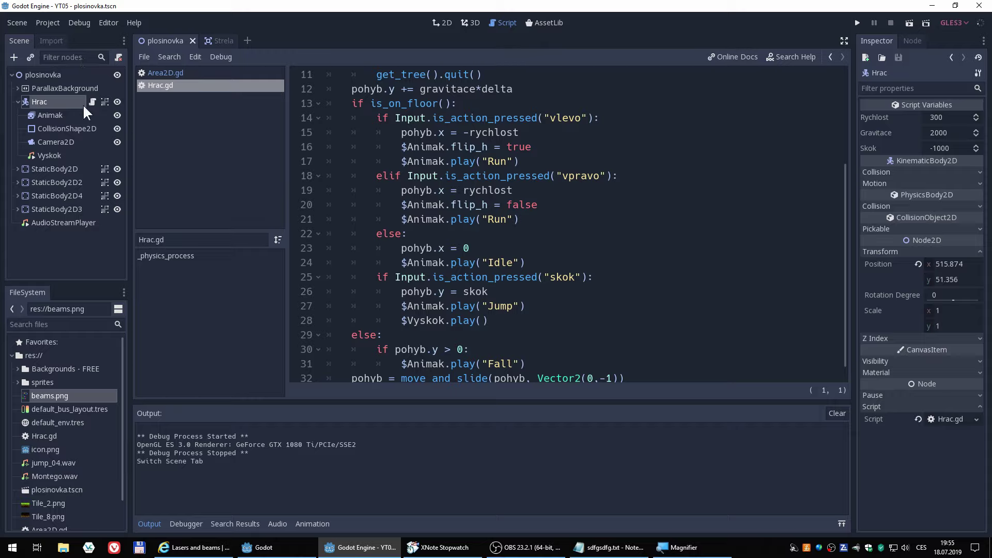
pyautogui.click(41, 106)
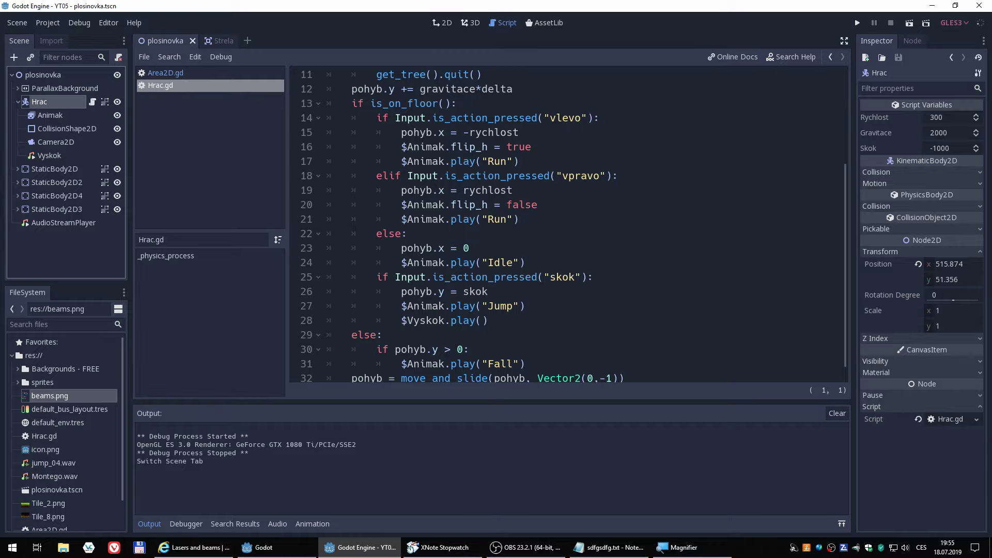
# Instance Strela.tscn as a child of the Hrac node
pyautogui.click(29, 57)
pyautogui.click(251, 190)
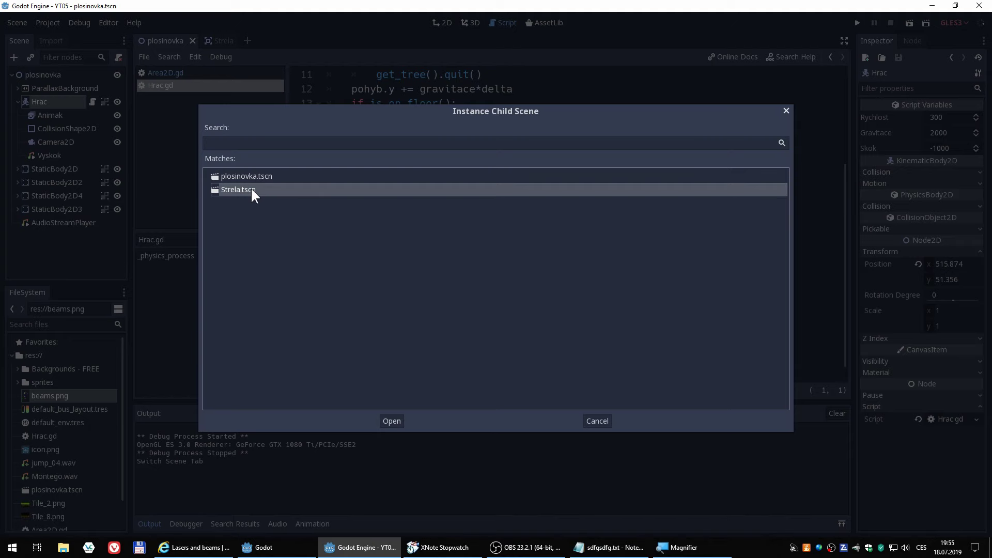
pyautogui.click(392, 420)
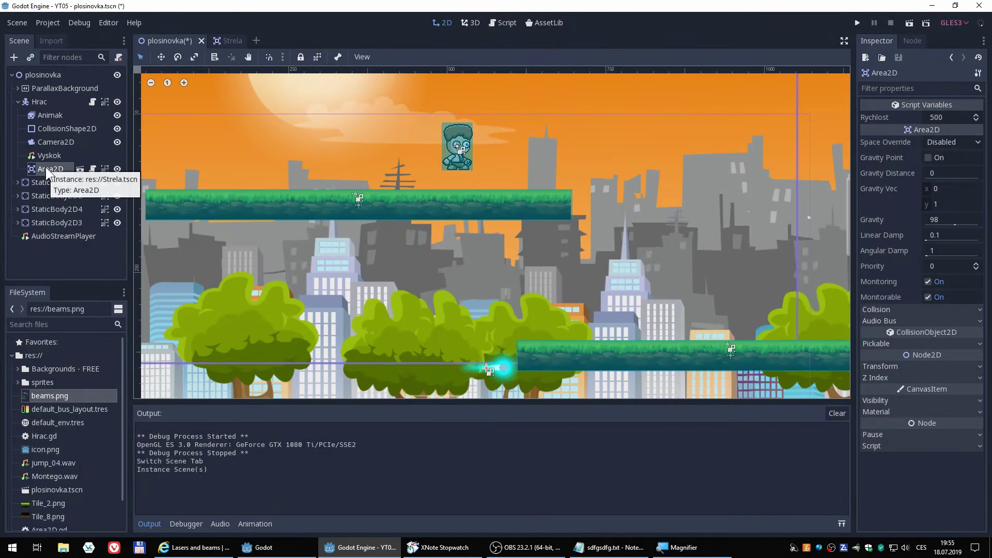
pyautogui.scroll(-4, 516, 212)
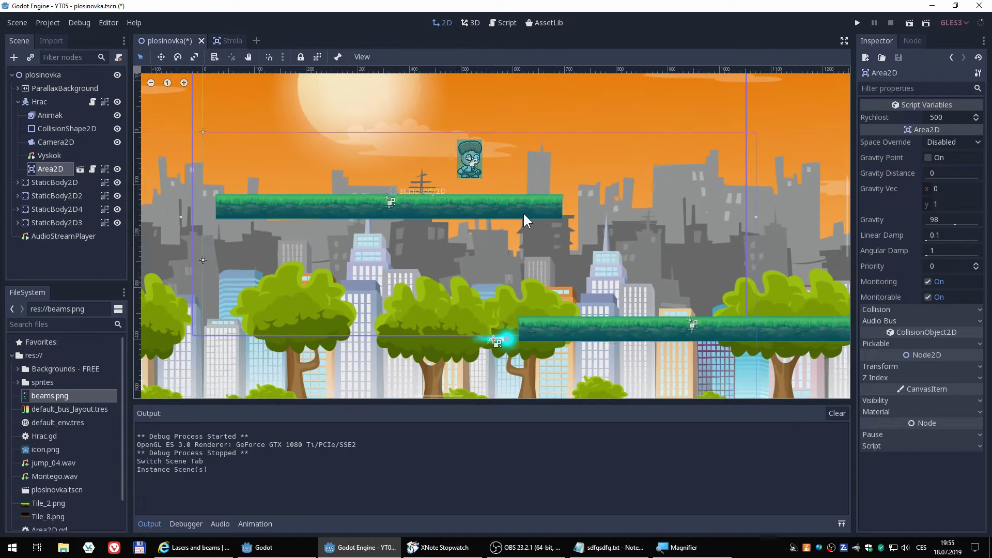
pyautogui.scroll(-5, 525, 211)
pyautogui.scroll(-1, 524, 211)
pyautogui.scroll(-1, 666, 207)
pyautogui.scroll(-1, 700, 216)
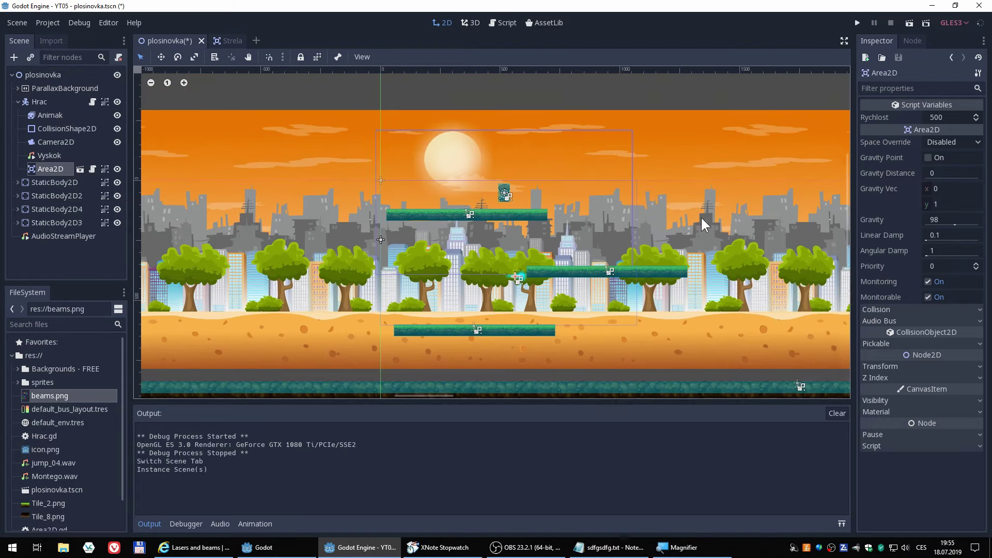
pyautogui.scroll(-2, 671, 234)
pyautogui.scroll(2, 672, 234)
pyautogui.scroll(1, 333, 212)
pyautogui.scroll(1, 395, 229)
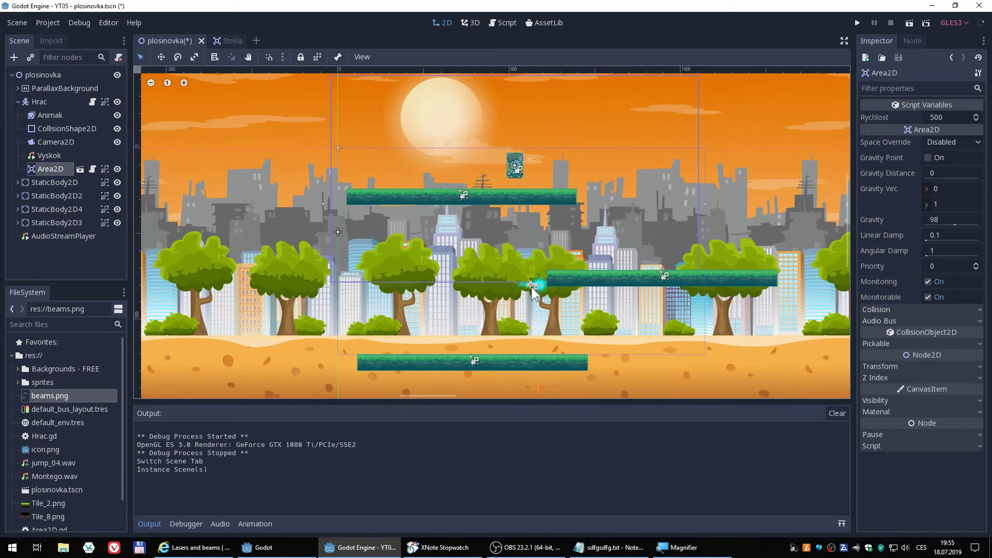
# Undo an accidental player move, make Hrac's children selectable, and drag the laser up
pyautogui.moveTo(532, 292); pyautogui.dragTo(536, 279)
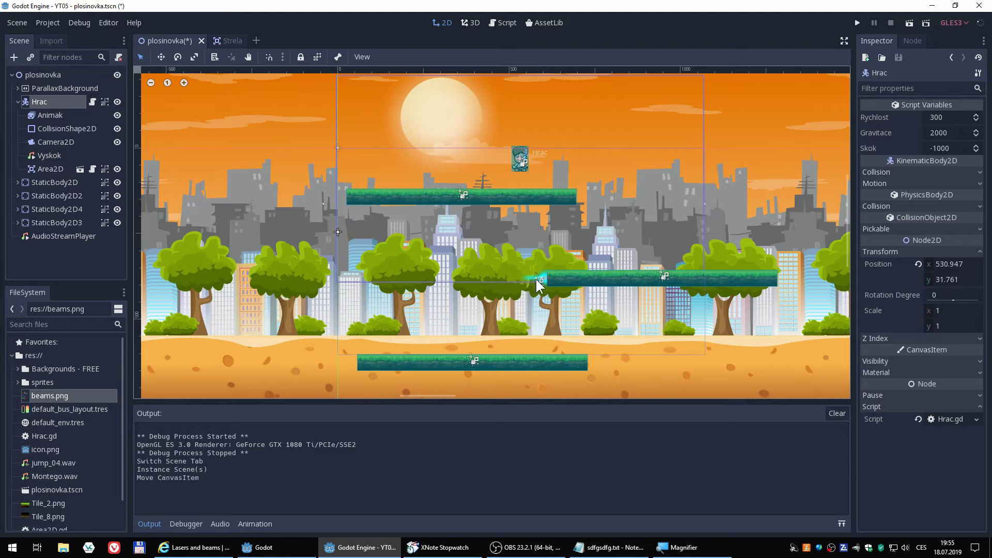
pyautogui.hotkey('ctrl', 'z')
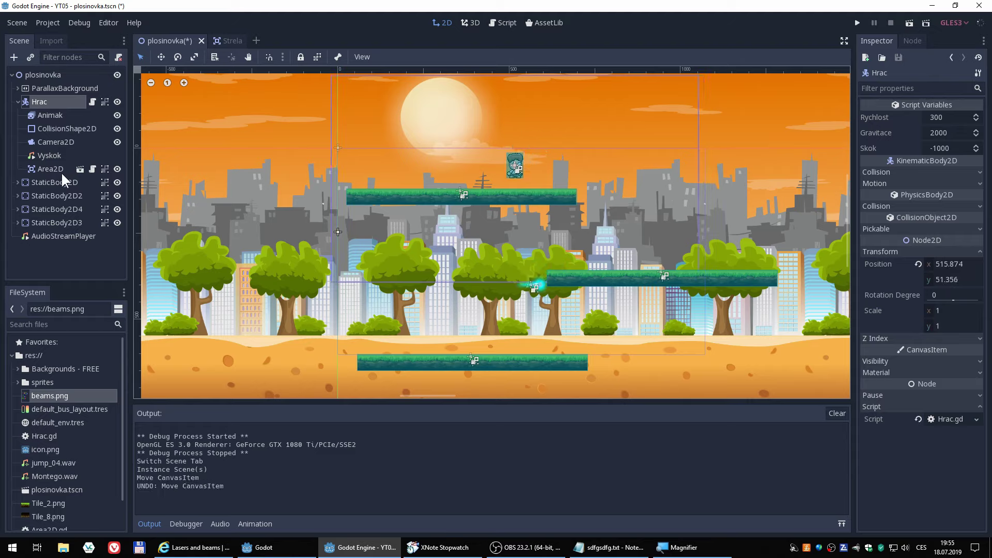
pyautogui.click(57, 168)
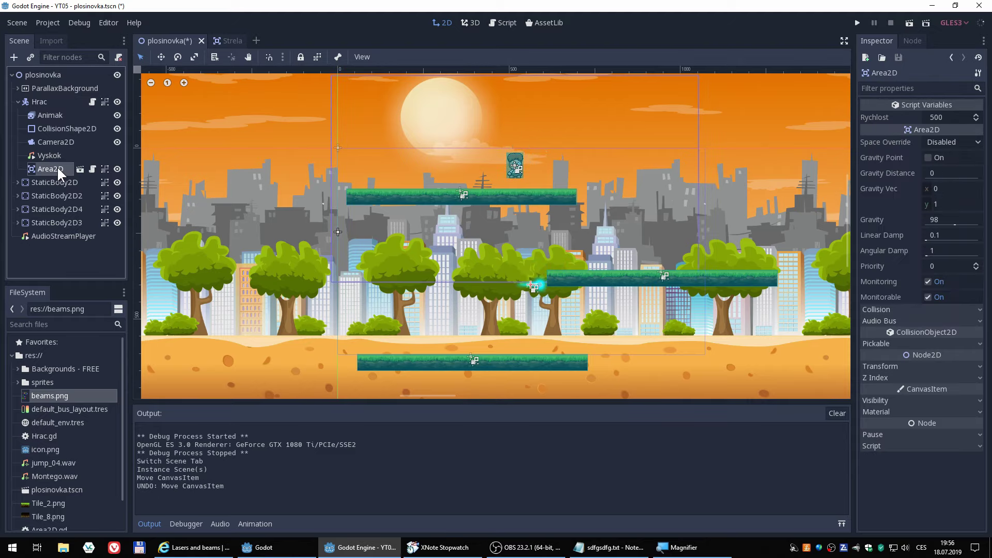
pyautogui.click(105, 102)
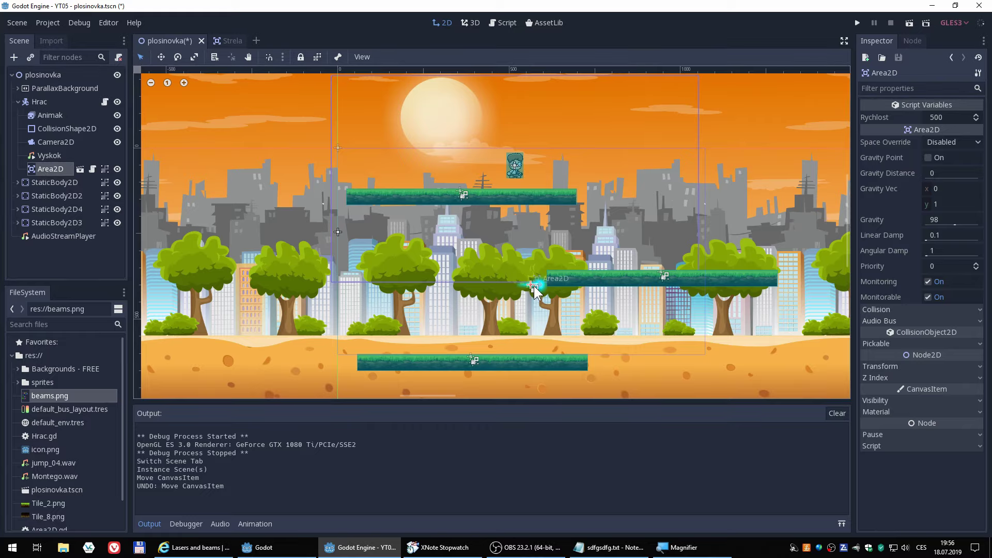
pyautogui.moveTo(535, 285); pyautogui.dragTo(546, 165)
# Place the laser right at the player's face, then save and launch the game
pyautogui.scroll(2, 545, 166)
pyautogui.scroll(2, 537, 159)
pyautogui.scroll(2, 471, 212)
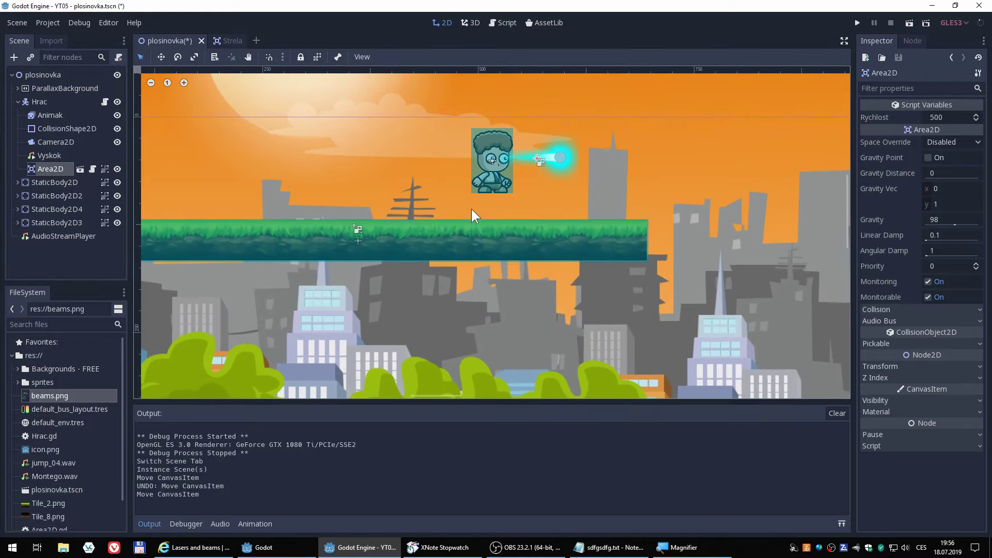
pyautogui.scroll(2, 593, 136)
pyautogui.moveTo(616, 146); pyautogui.dragTo(620, 215, button='middle')
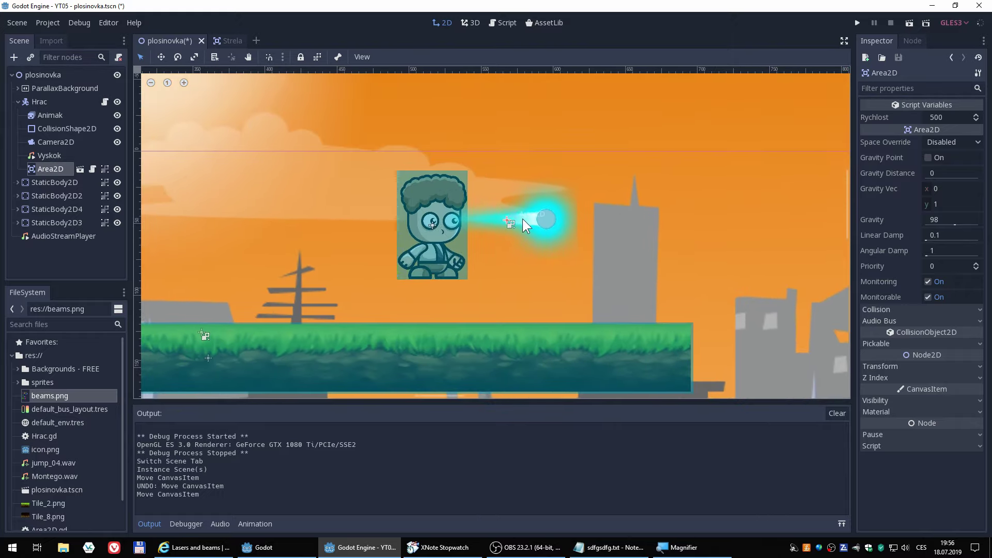
pyautogui.moveTo(527, 221); pyautogui.dragTo(499, 222)
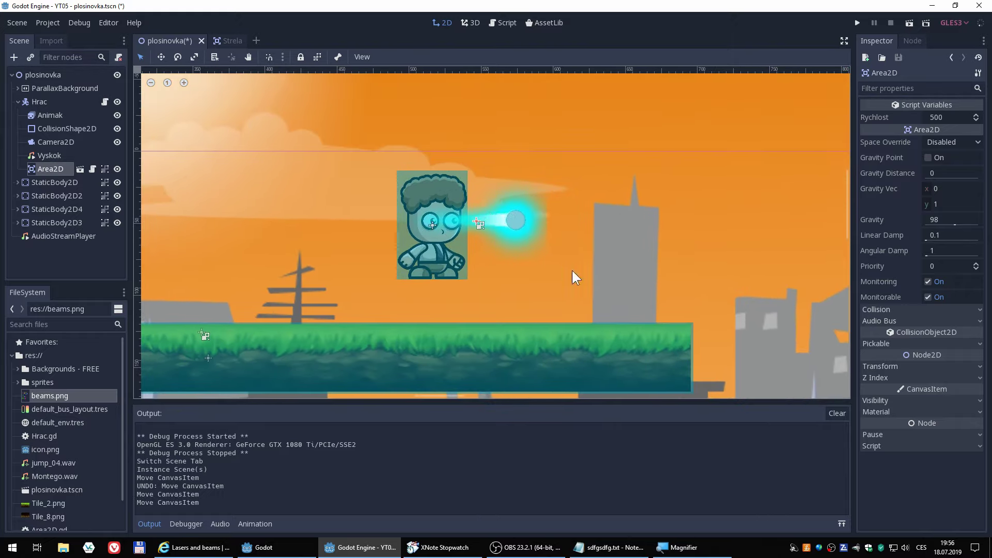
pyautogui.scroll(2, 589, 274)
pyautogui.scroll(-1, 560, 233)
pyautogui.scroll(-3, 562, 234)
pyautogui.scroll(-2, 565, 235)
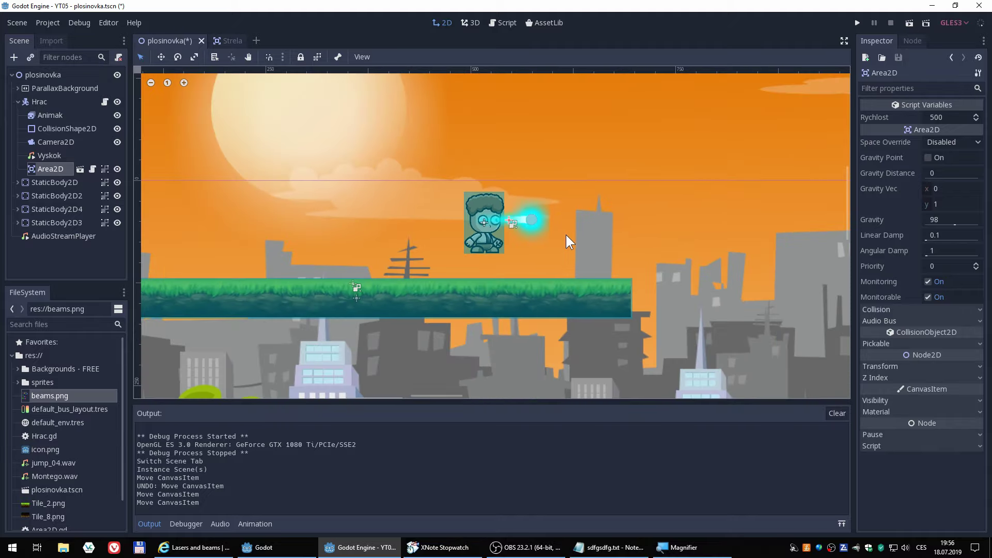
pyautogui.click(855, 23)
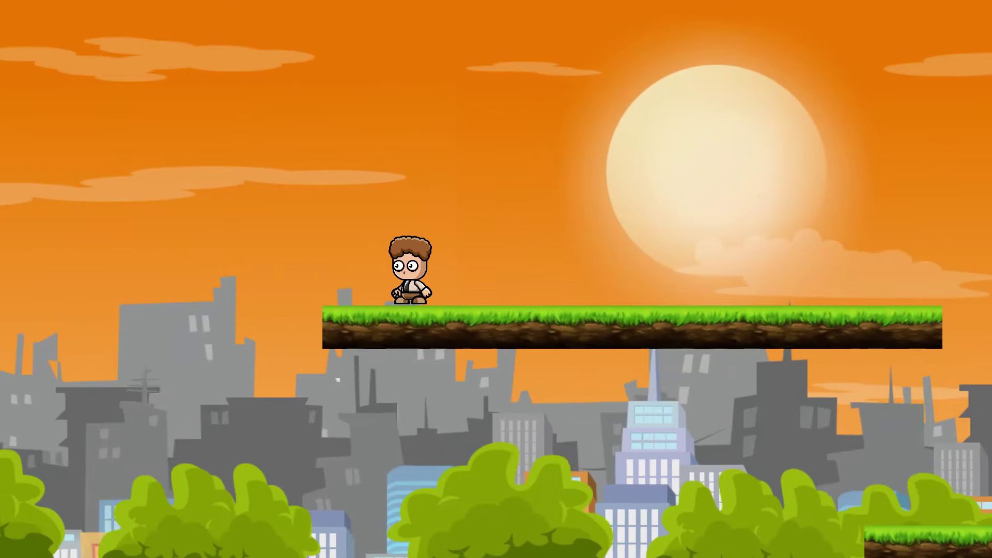
# Run the player left and right with the arrow keys, then stop the game
pyautogui.press('Right')
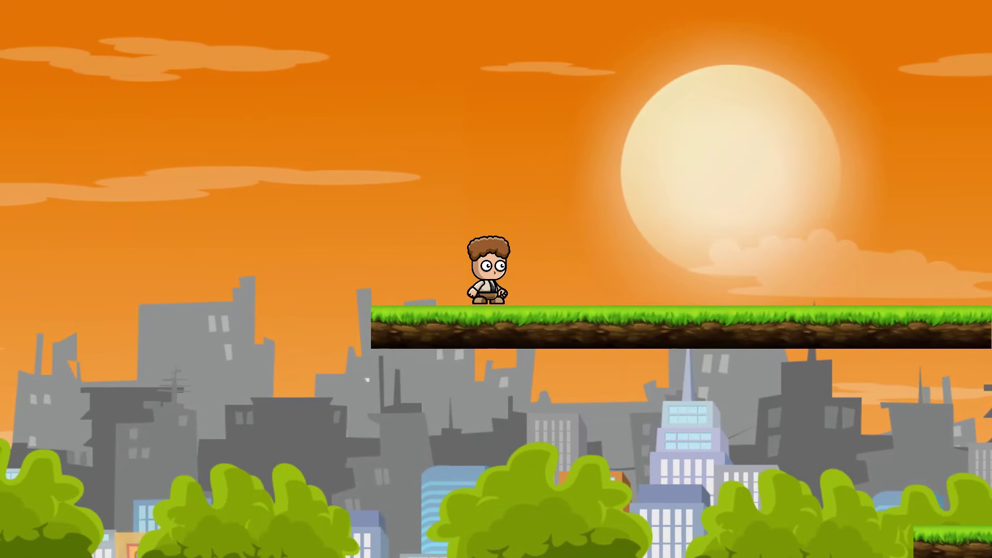
pyautogui.press('Left')
pyautogui.press('Right')
pyautogui.press('Right')
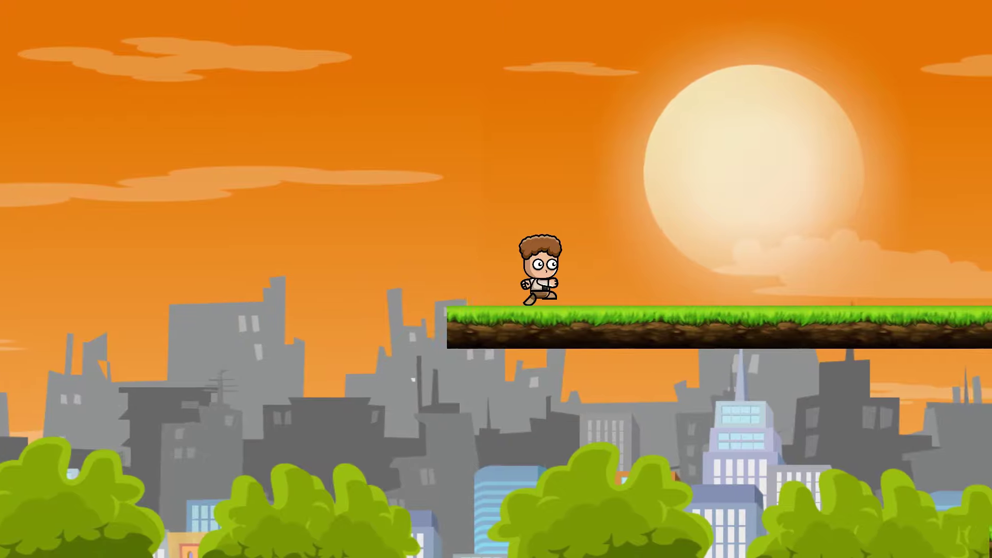
pyautogui.press('Left')
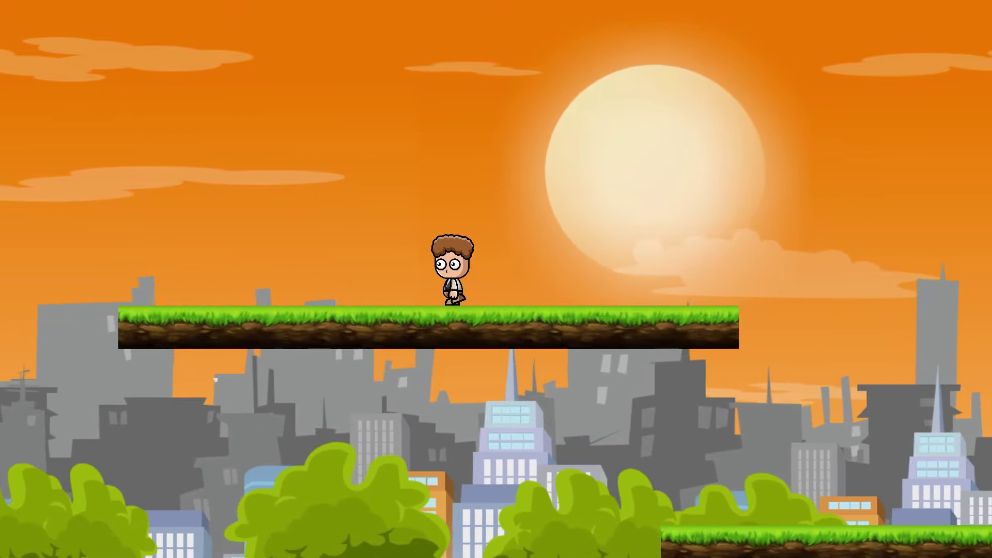
pyautogui.press('Right')
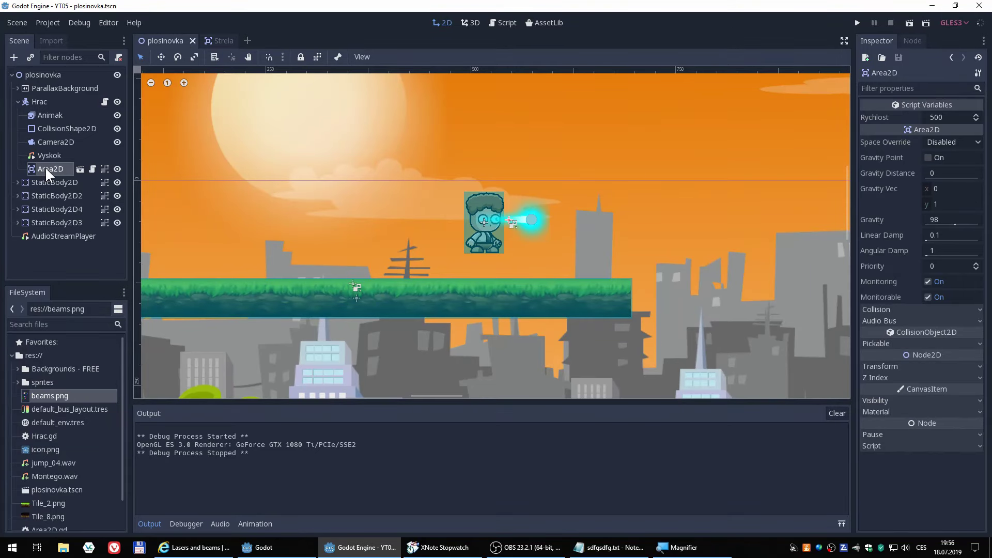
pyautogui.click(45, 166)
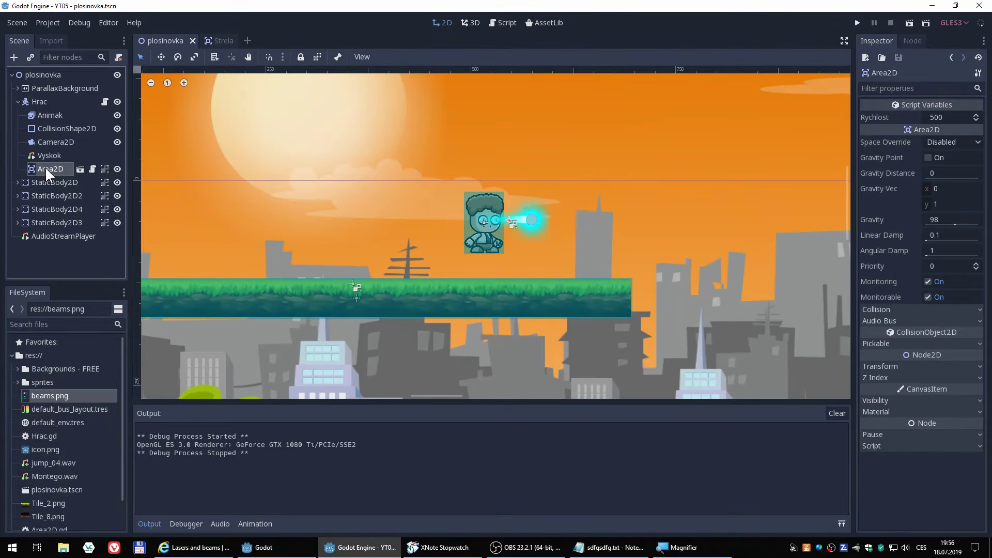
# Delete the laser instance from Hrac, then revert the Strela Area2D's position to 0, 0
pyautogui.press('Delete')
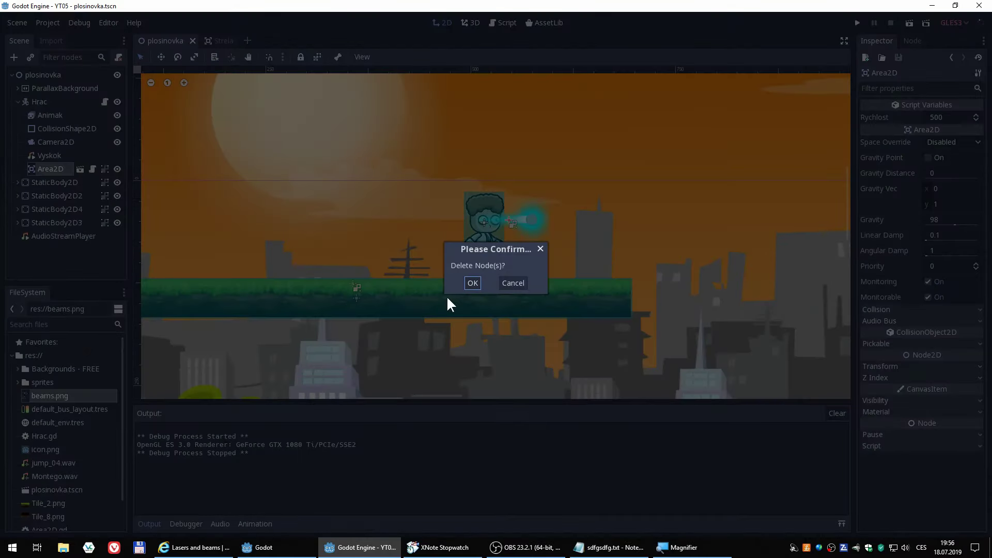
pyautogui.click(473, 282)
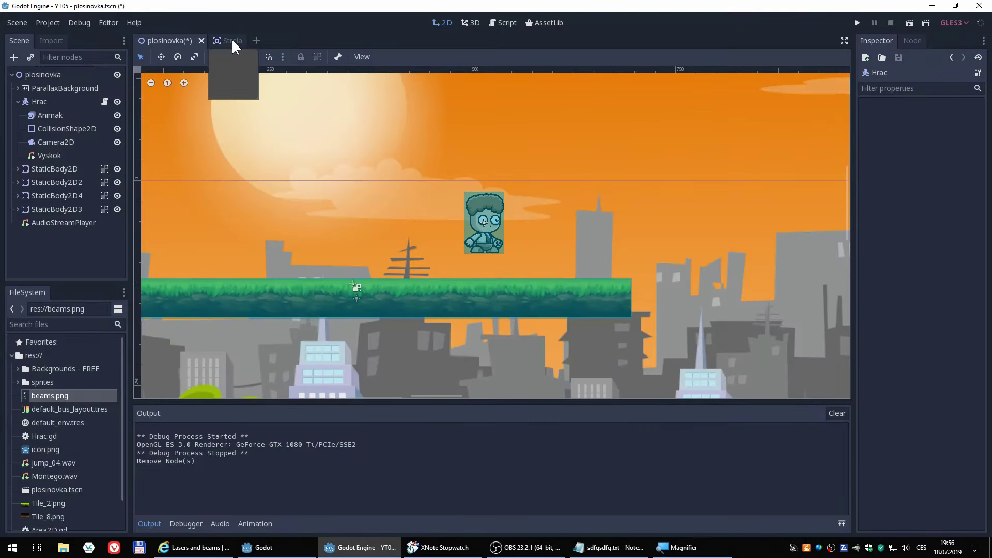
pyautogui.click(232, 42)
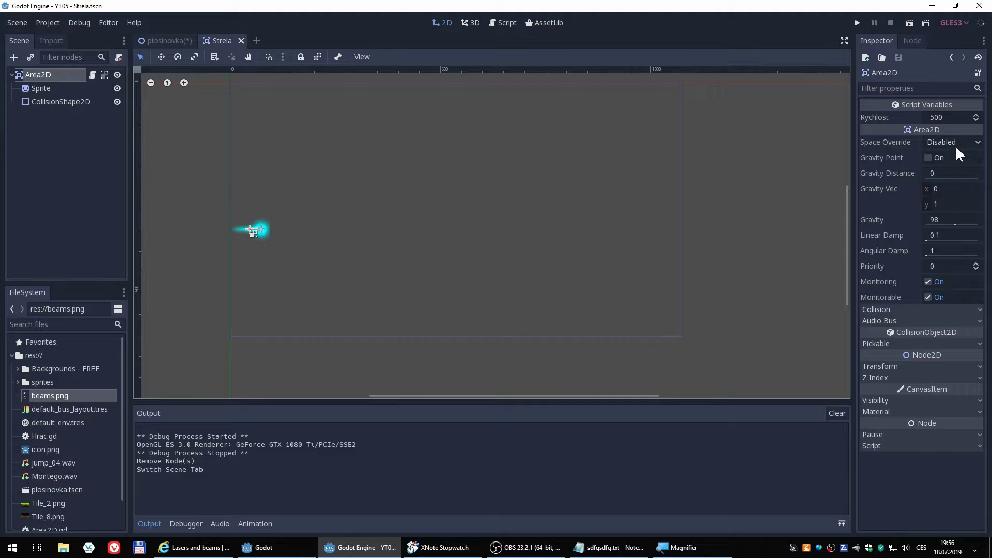
pyautogui.click(879, 367)
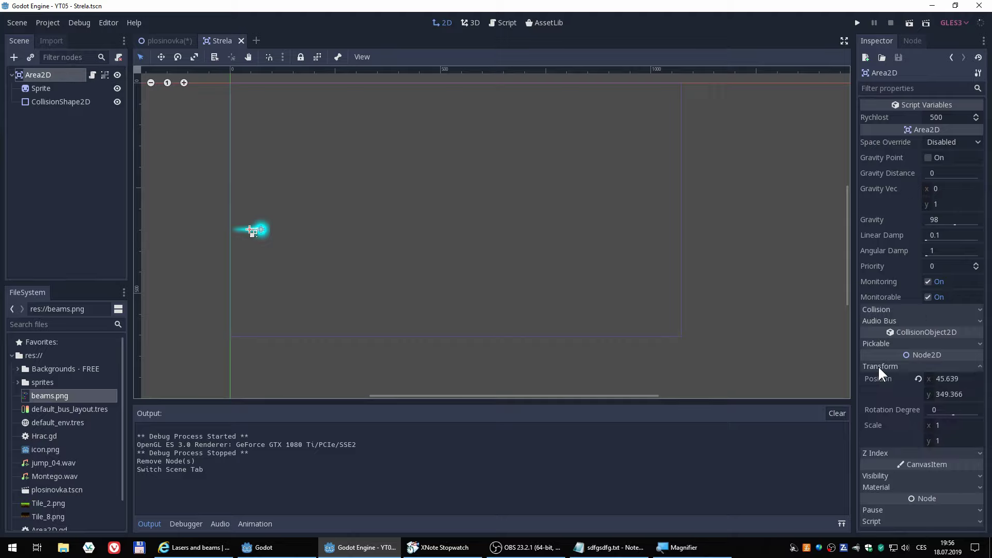
pyautogui.click(918, 379)
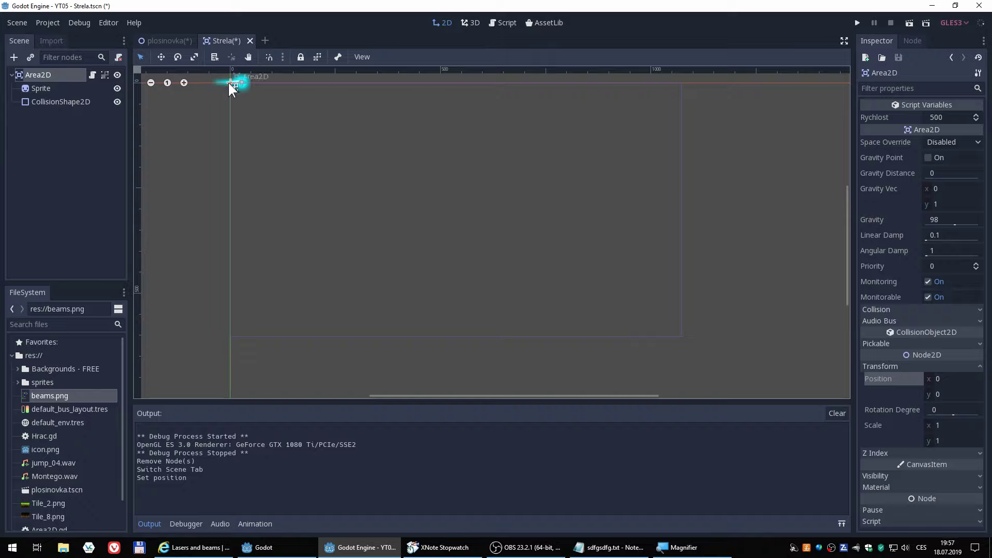
# Switch to the plosinovka level scene
pyautogui.click(166, 41)
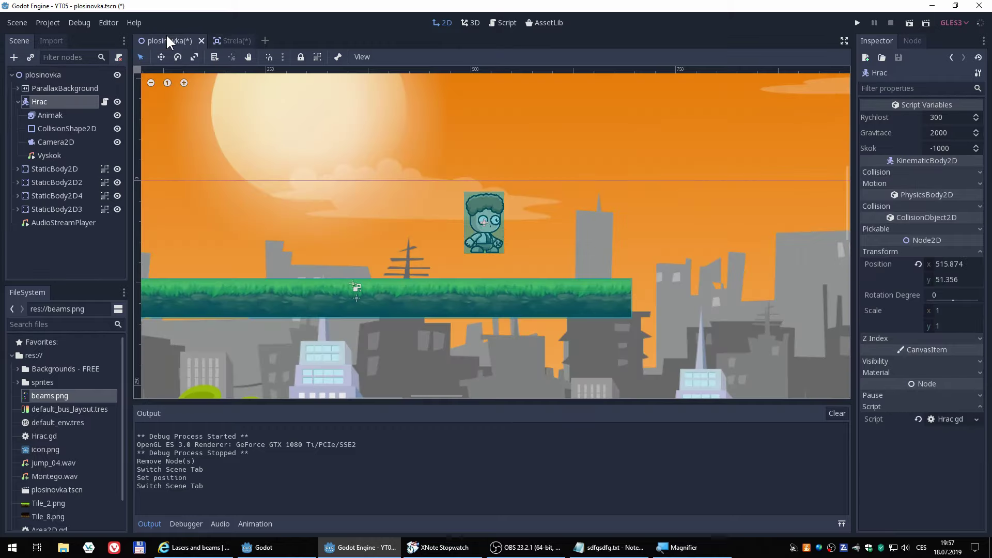
pyautogui.scroll(2, 486, 220)
pyautogui.scroll(3, 486, 220)
pyautogui.scroll(5, 486, 220)
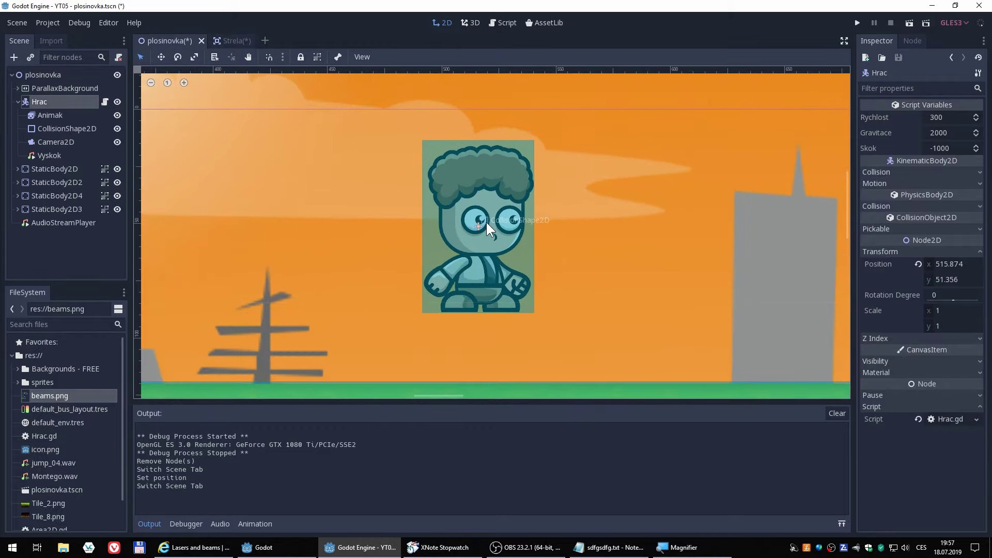
pyautogui.scroll(-3, 485, 223)
pyautogui.scroll(-5, 485, 222)
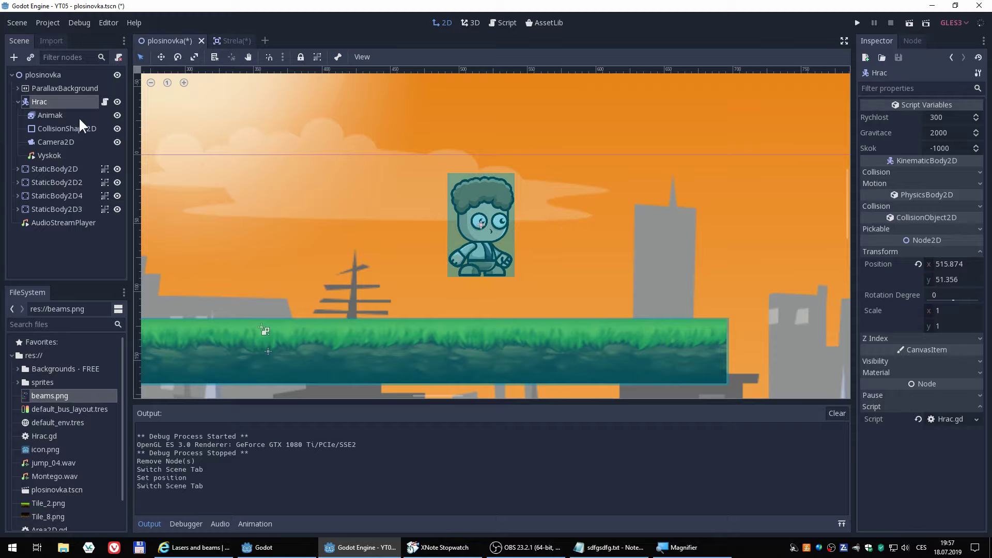
# Add a Position2D child node under Hrac, found by searching 'posi'
pyautogui.click(14, 57)
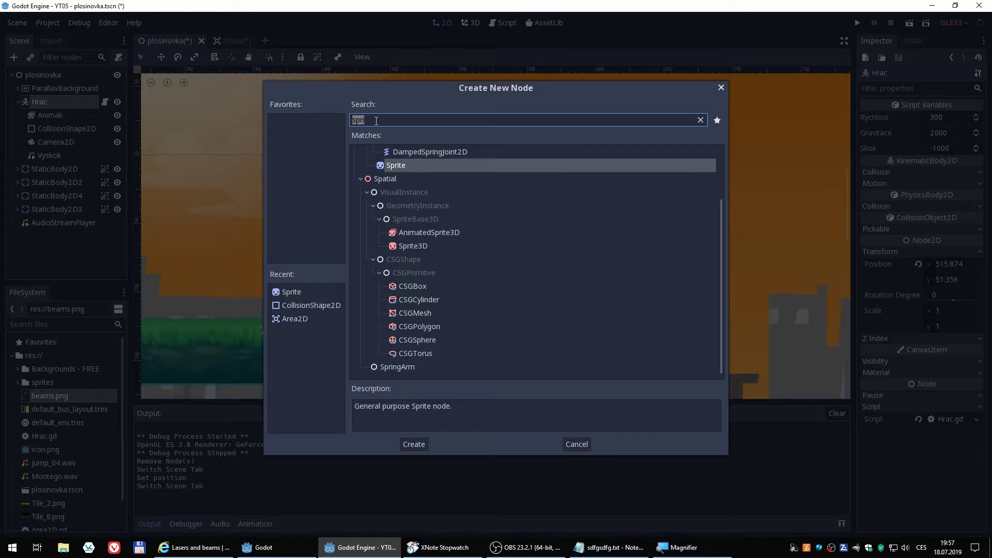
pyautogui.write('posi')
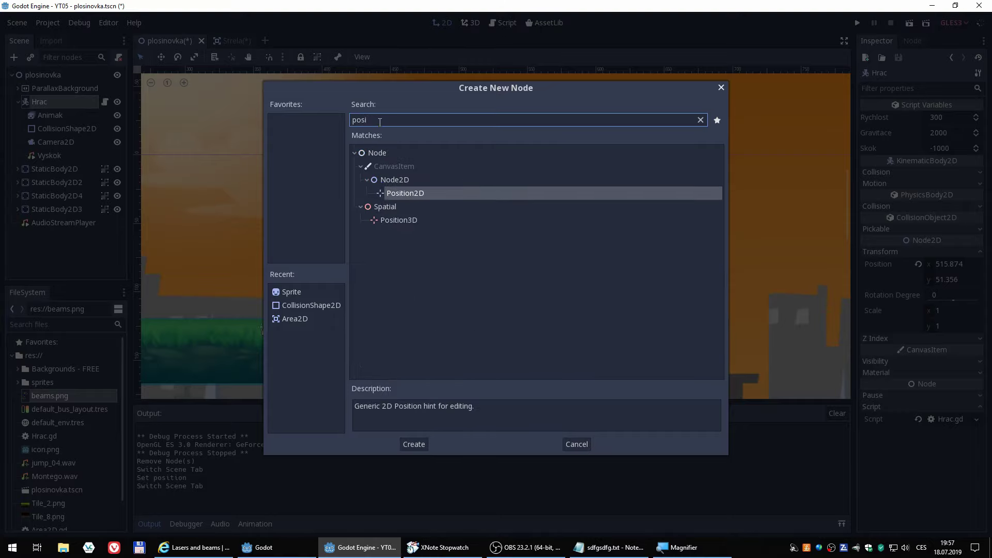
pyautogui.click(414, 192)
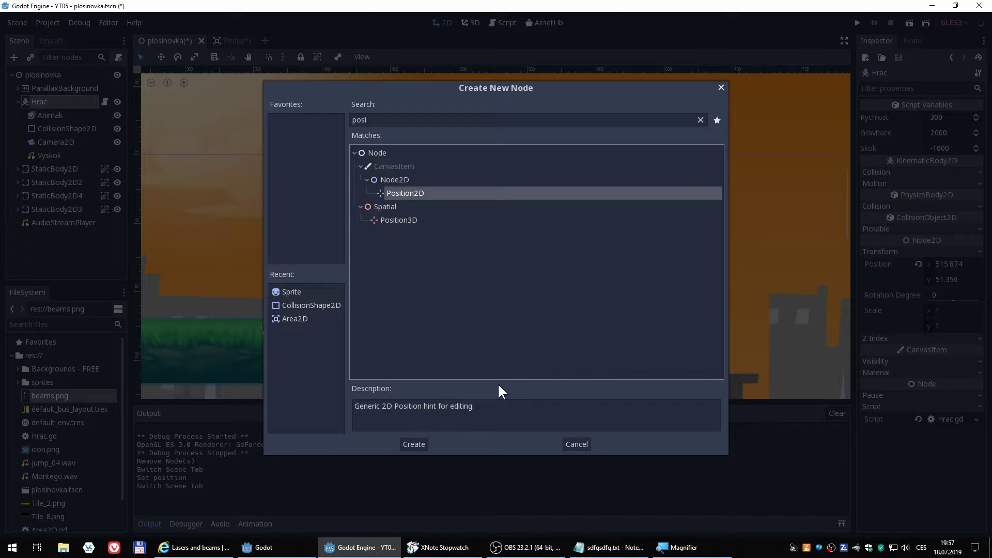
pyautogui.click(414, 444)
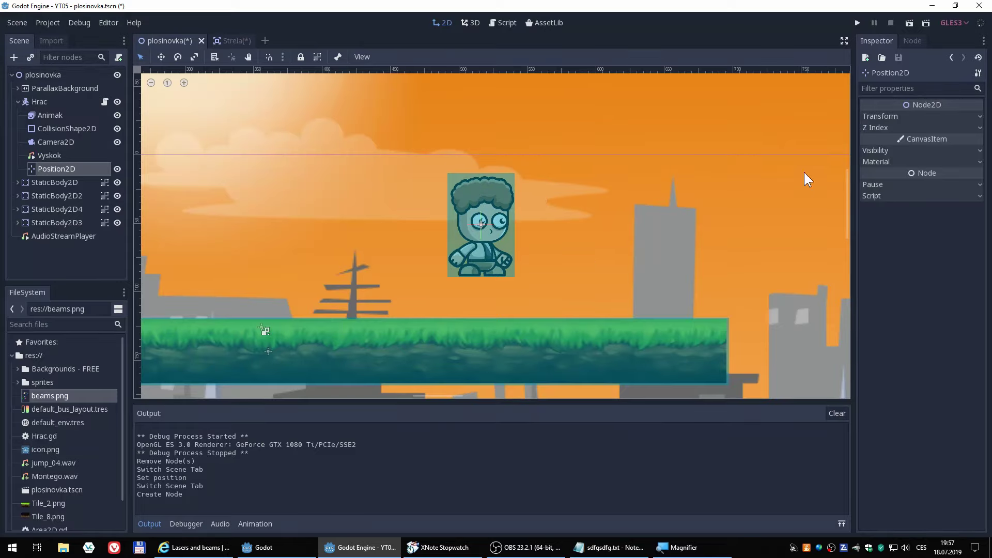
# Expand Transform and set the Position2D position to x 6.18, y -3.2
pyautogui.click(879, 184)
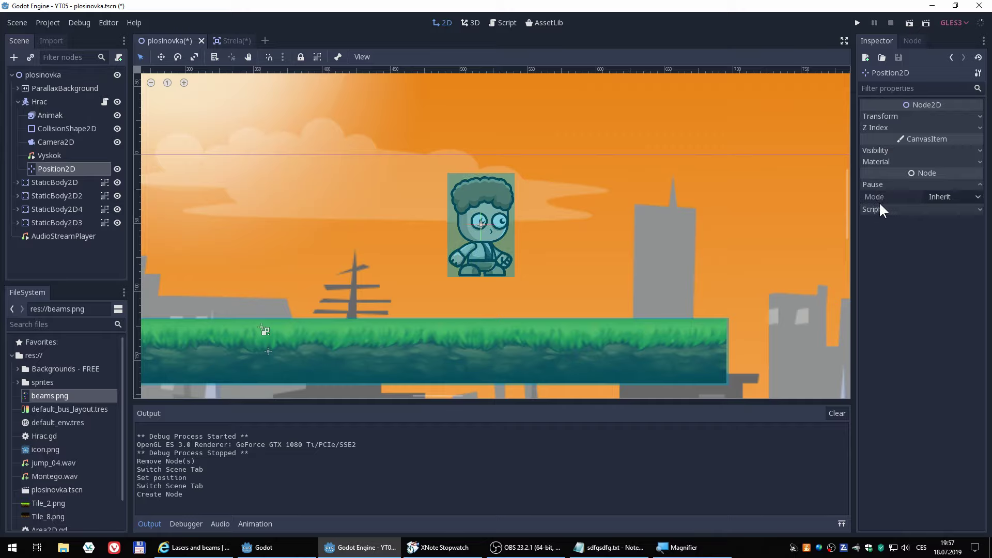
pyautogui.click(871, 148)
pyautogui.click(871, 148)
pyautogui.click(876, 118)
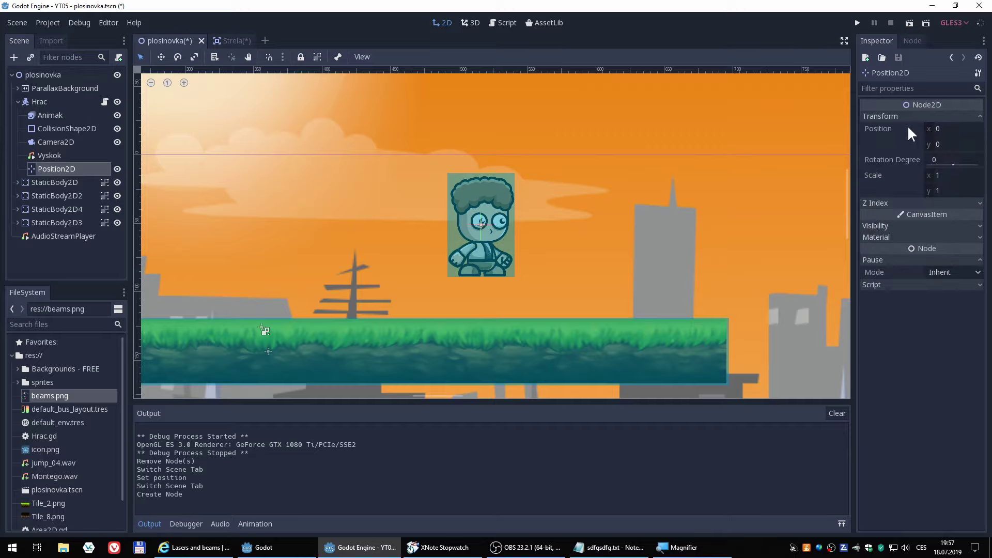
pyautogui.moveTo(933, 130); pyautogui.dragTo(945, 130)
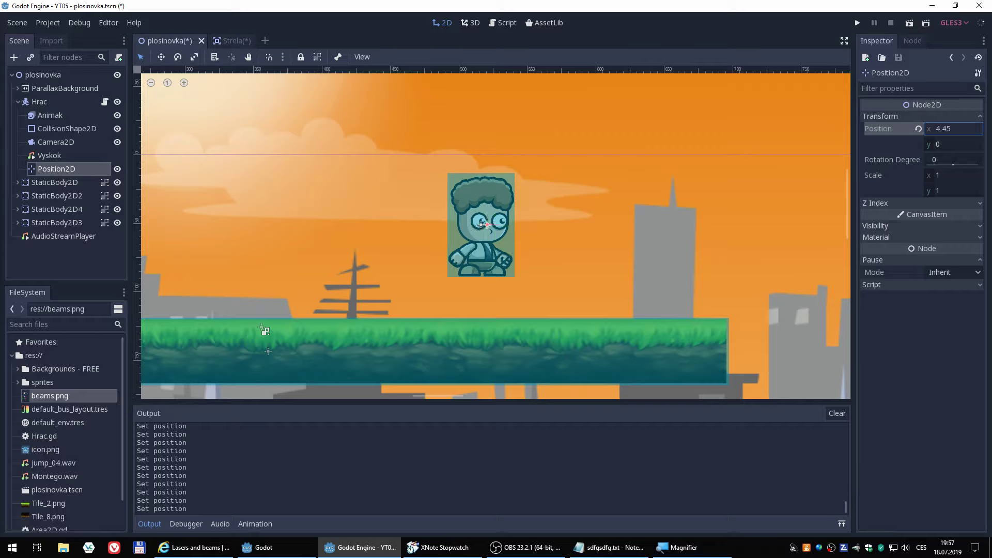
pyautogui.moveTo(945, 130); pyautogui.dragTo(966, 130)
pyautogui.moveTo(951, 129)
pyautogui.mouseDown()
pyautogui.moveTo(925, 129)
pyautogui.moveTo(933, 144)
pyautogui.mouseUp()
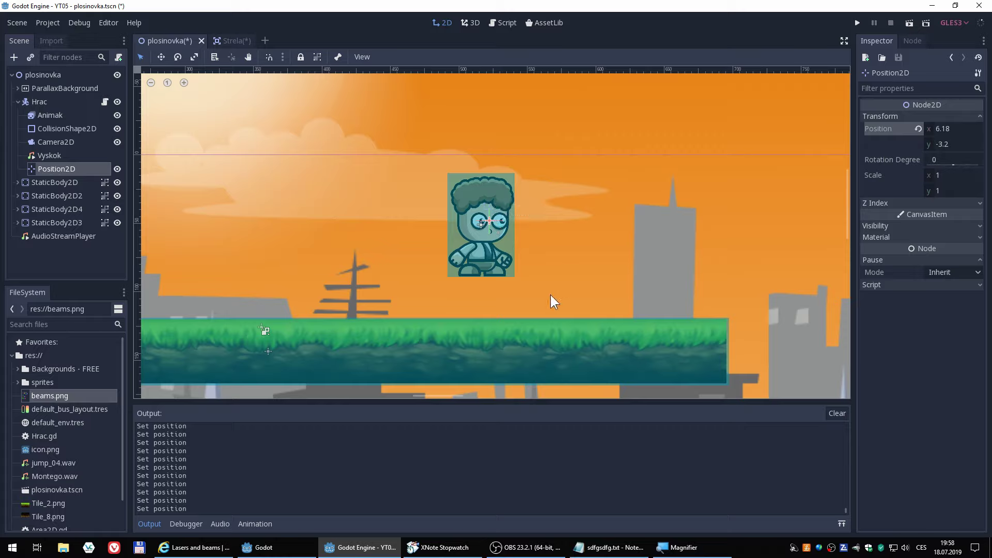
# Rename the Position2D node to Vystrel
pyautogui.click(60, 171)
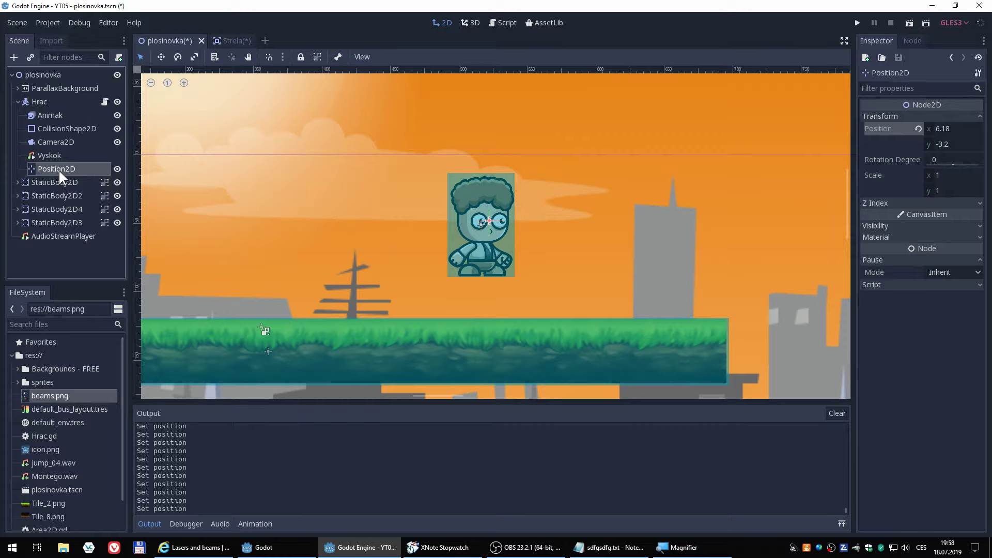
pyautogui.doubleClick(58, 170)
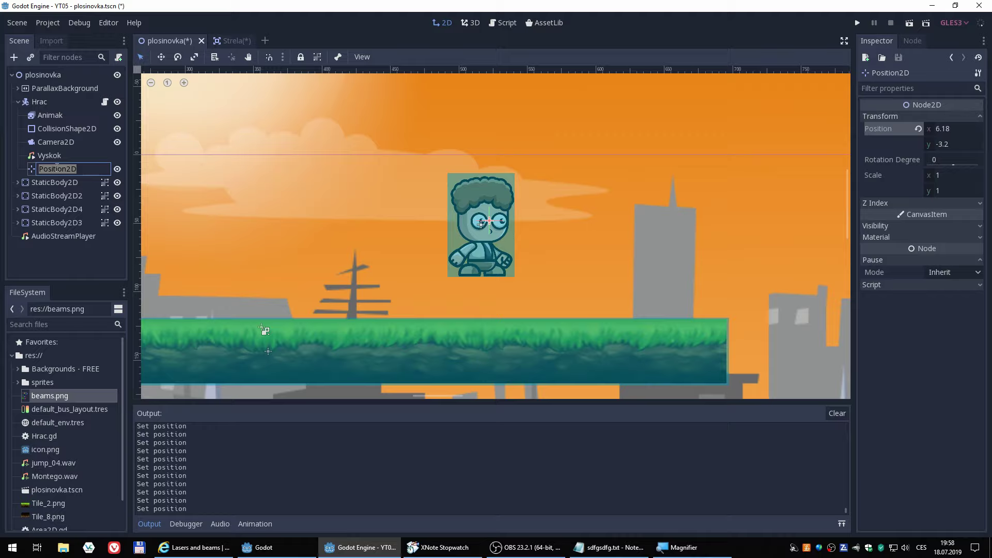
pyautogui.write('Vystr')
pyautogui.write('le')
pyautogui.write('e')
pyautogui.press('BackSpace')
pyautogui.press('BackSpace')
pyautogui.write('e')
pyautogui.press('Return')
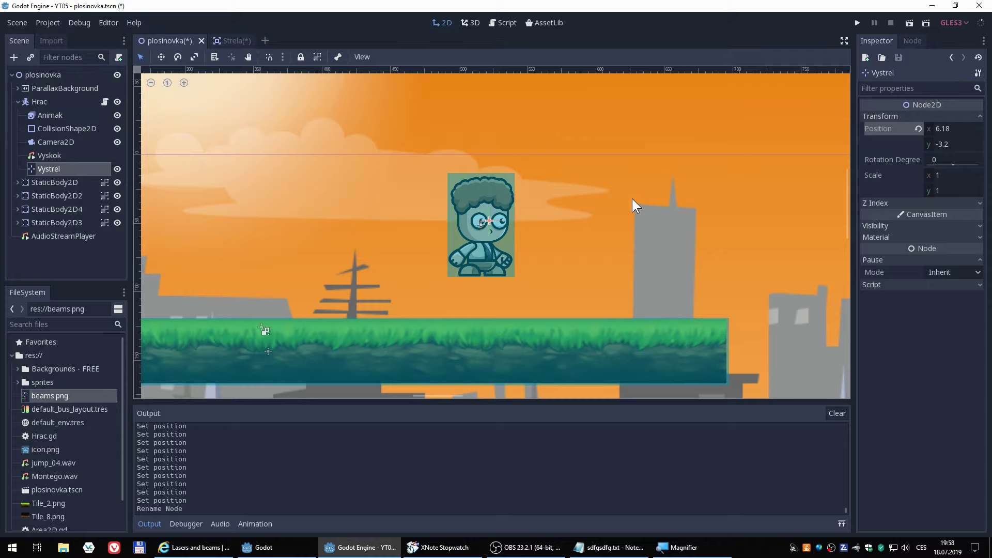
# Open Project Settings from the Project menu
pyautogui.scroll(-1, 635, 206)
pyautogui.scroll(-2, 634, 207)
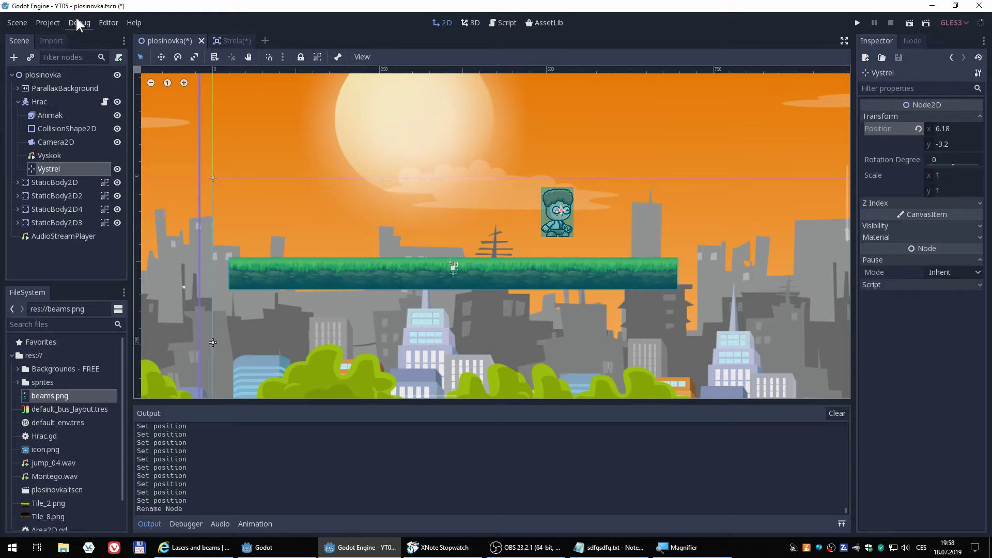
pyautogui.click(44, 21)
pyautogui.click(79, 37)
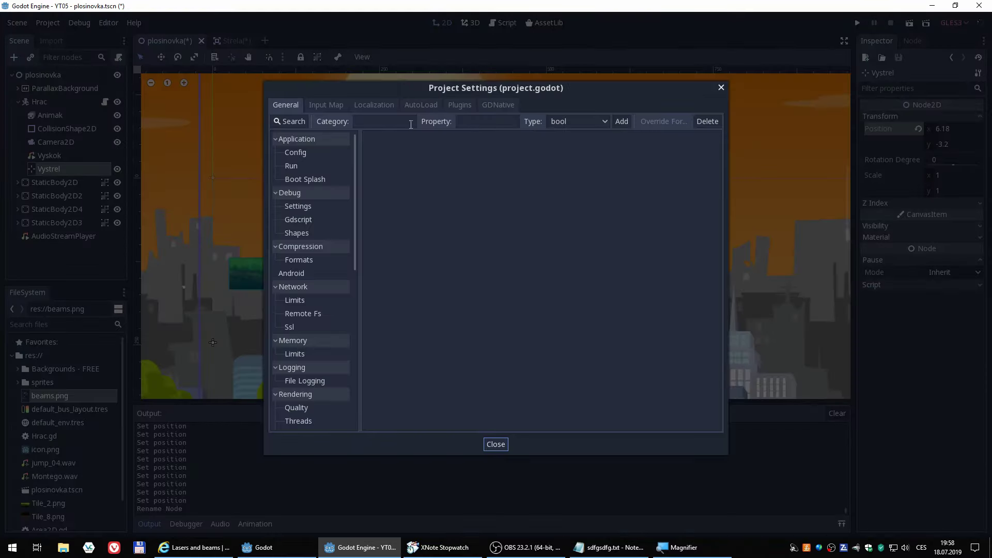
# Check the Notepad notes, then reopen Project Settings at the Input Map
pyautogui.click(327, 104)
pyautogui.click(496, 445)
pyautogui.scroll(-2, 581, 321)
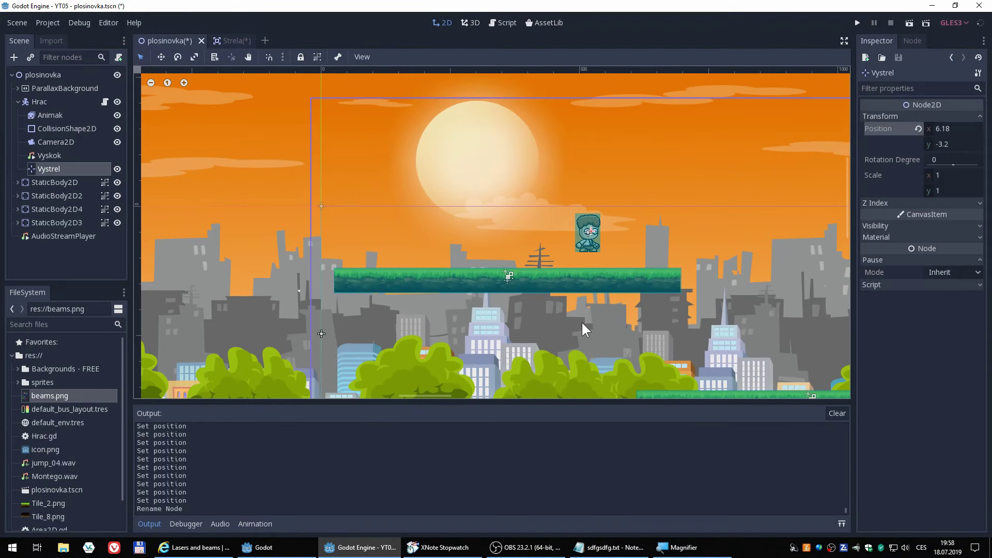
pyautogui.scroll(1, 581, 321)
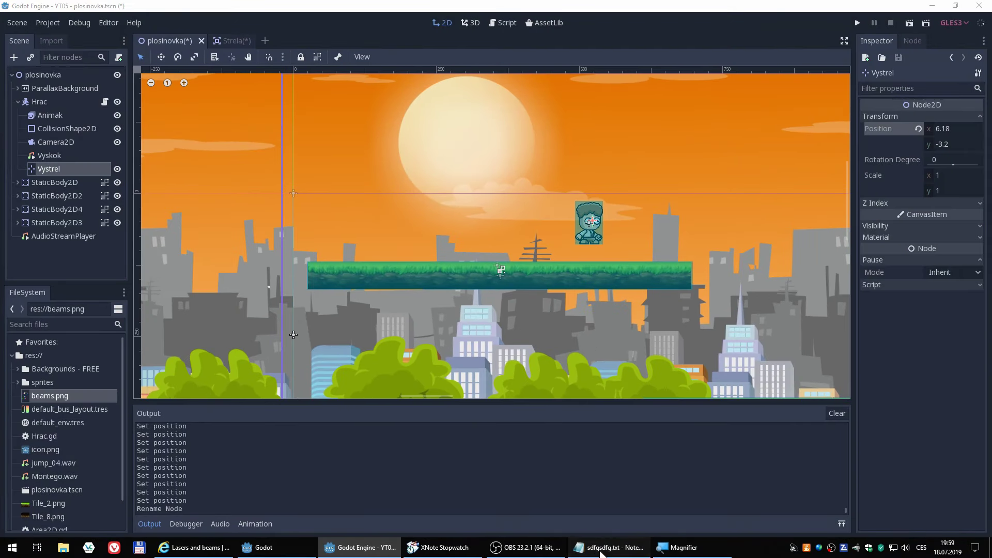
pyautogui.click(609, 547)
pyautogui.click(369, 547)
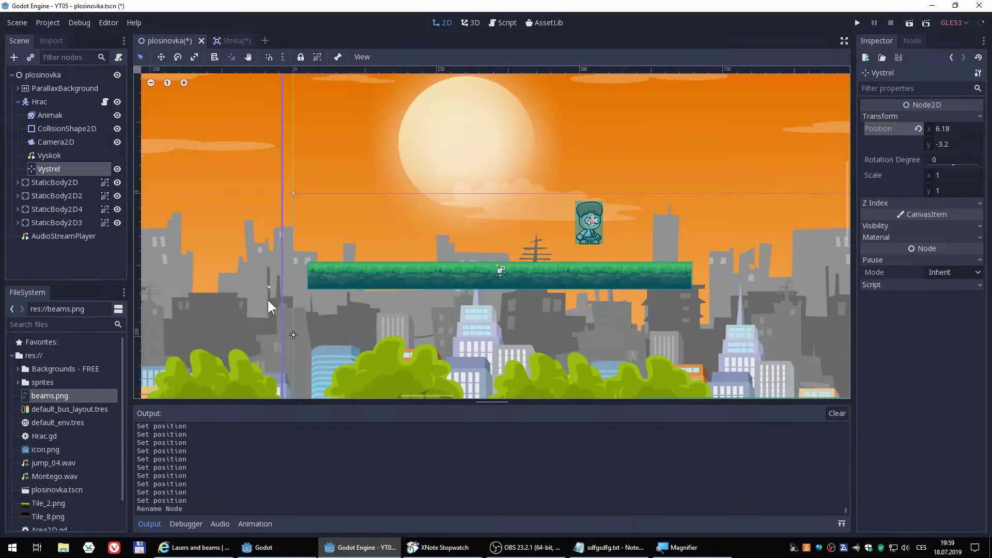
pyautogui.click(51, 22)
pyautogui.click(65, 32)
pyautogui.click(51, 23)
pyautogui.click(61, 33)
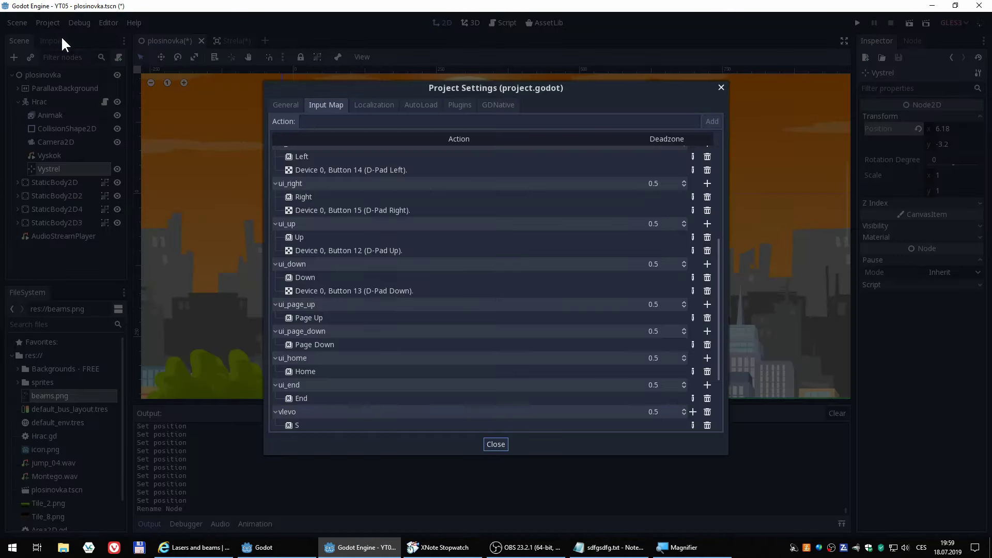
# Add a new input action named 'strelba'
pyautogui.scroll(-3, 424, 360)
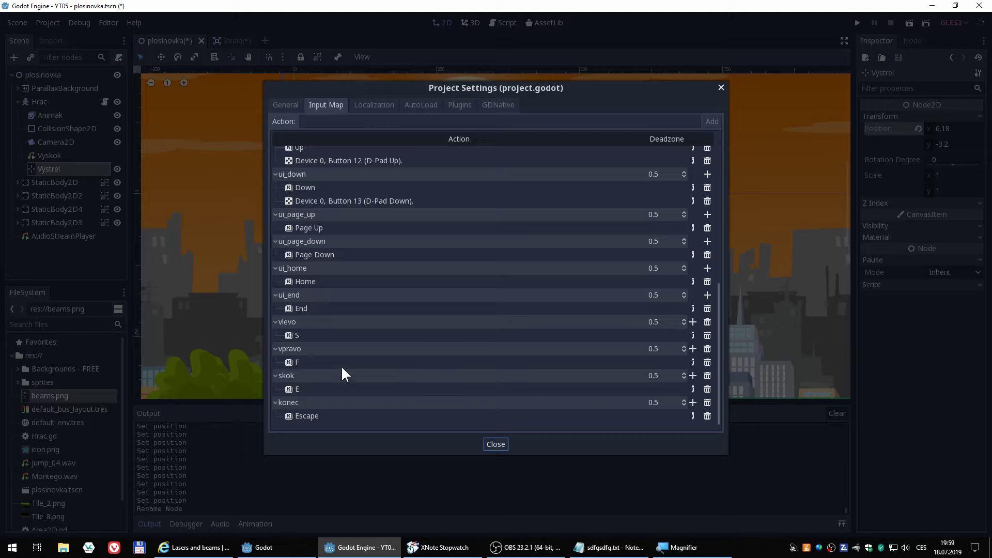
pyautogui.scroll(1, 443, 157)
pyautogui.click(328, 122)
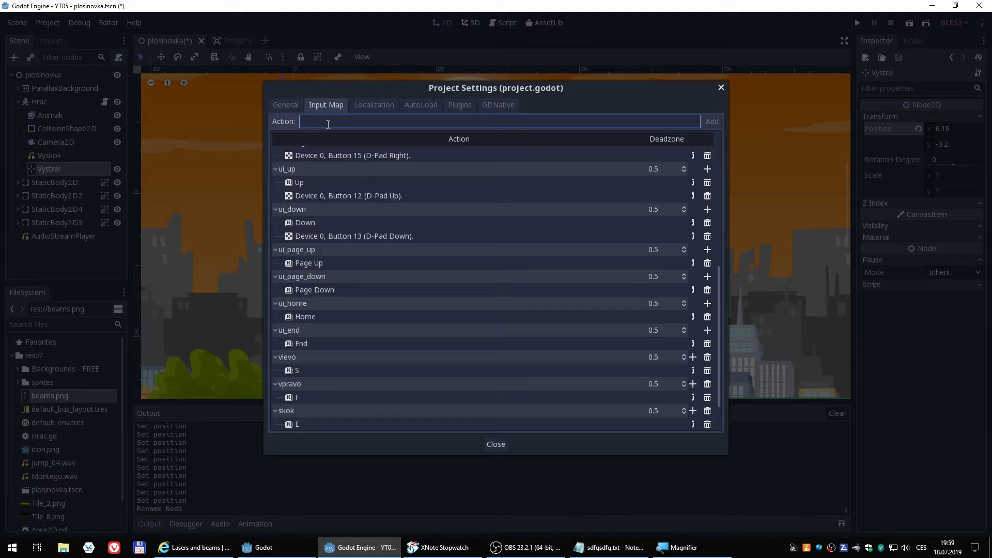
pyautogui.write('strelba')
pyautogui.click(707, 121)
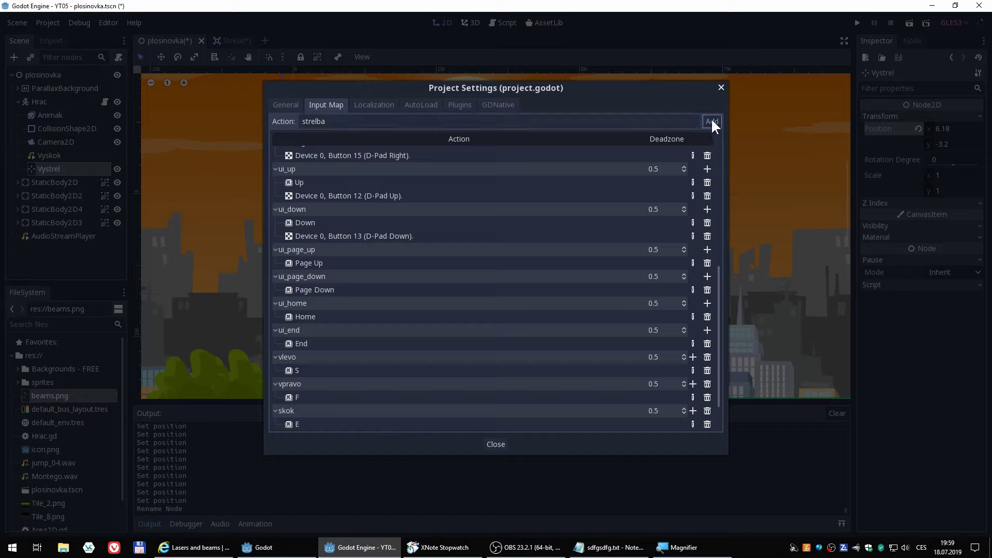
# Bind the left mouse button and the Space key to strelba
pyautogui.click(356, 427)
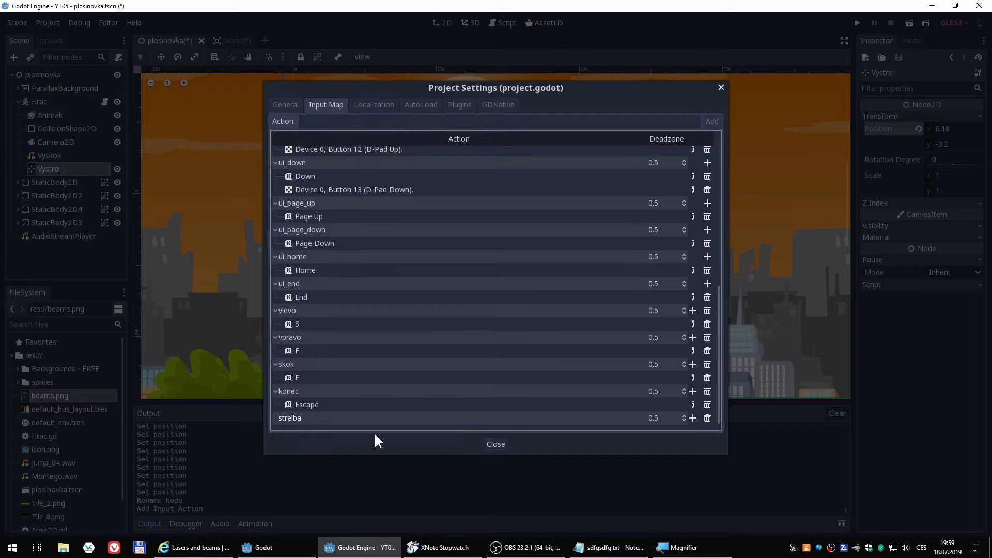
pyautogui.click(693, 418)
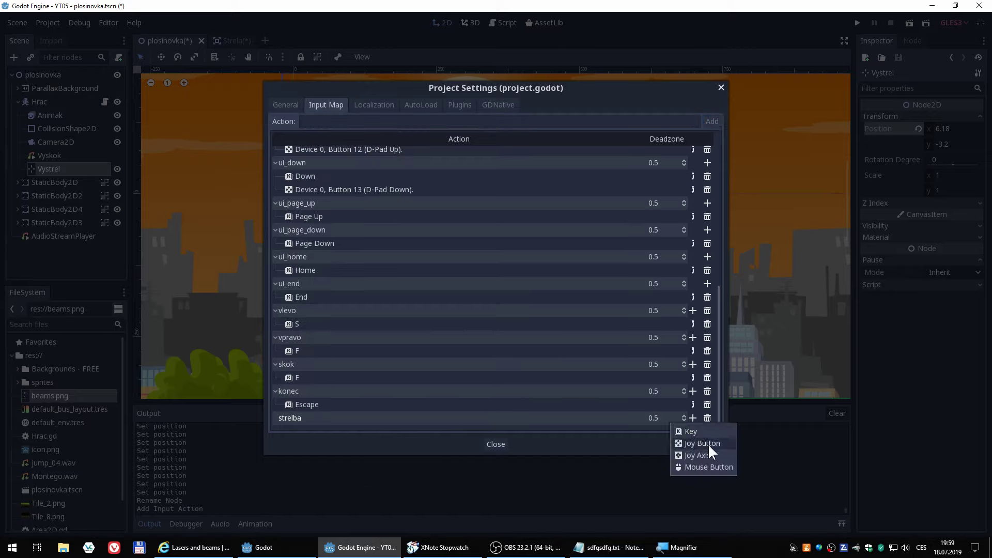
pyautogui.click(699, 466)
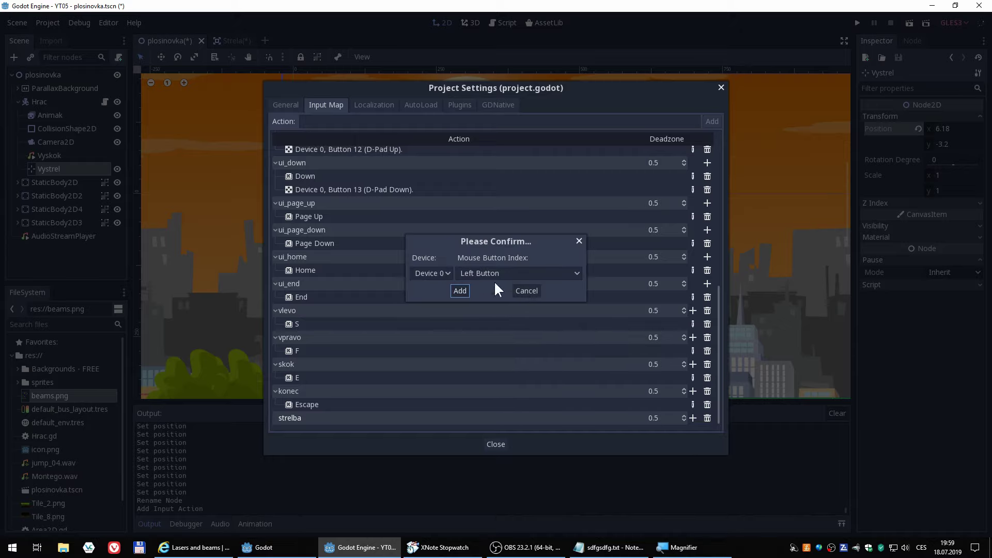
pyautogui.click(459, 291)
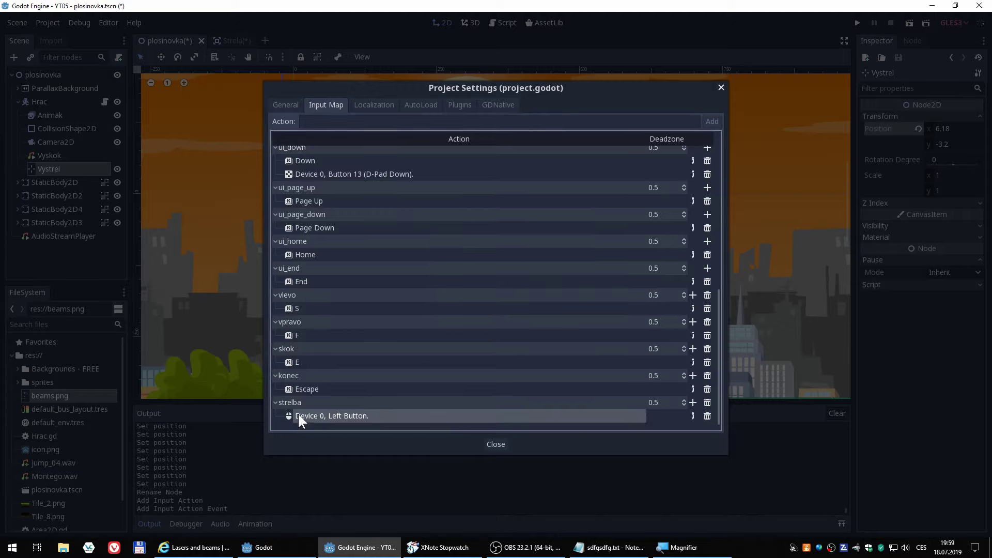
pyautogui.click(692, 402)
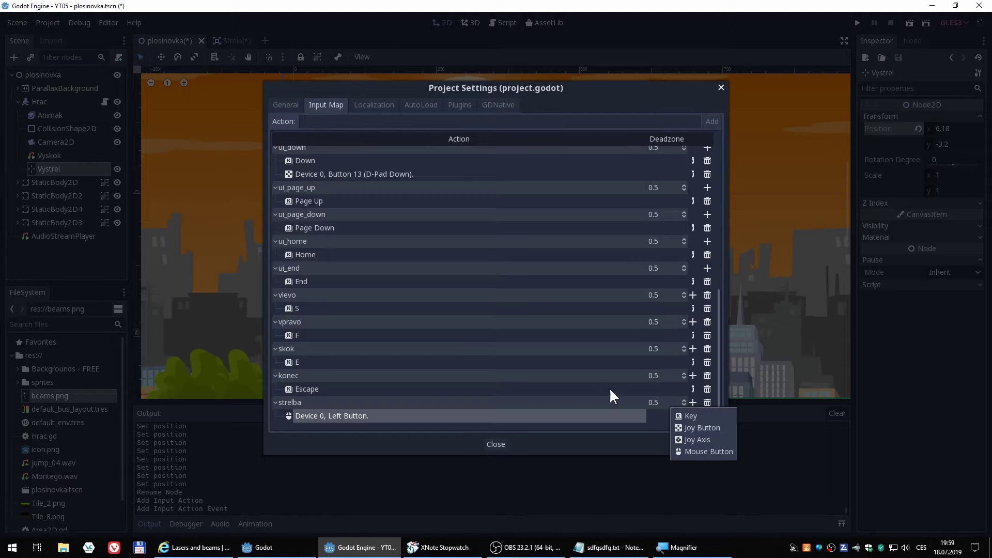
pyautogui.click(698, 416)
pyautogui.press('space')
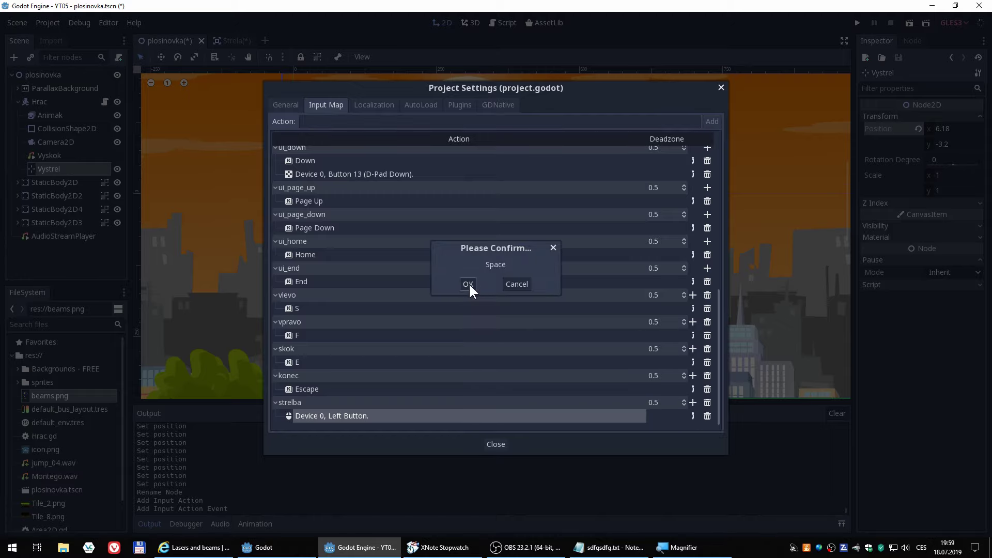
pyautogui.click(468, 284)
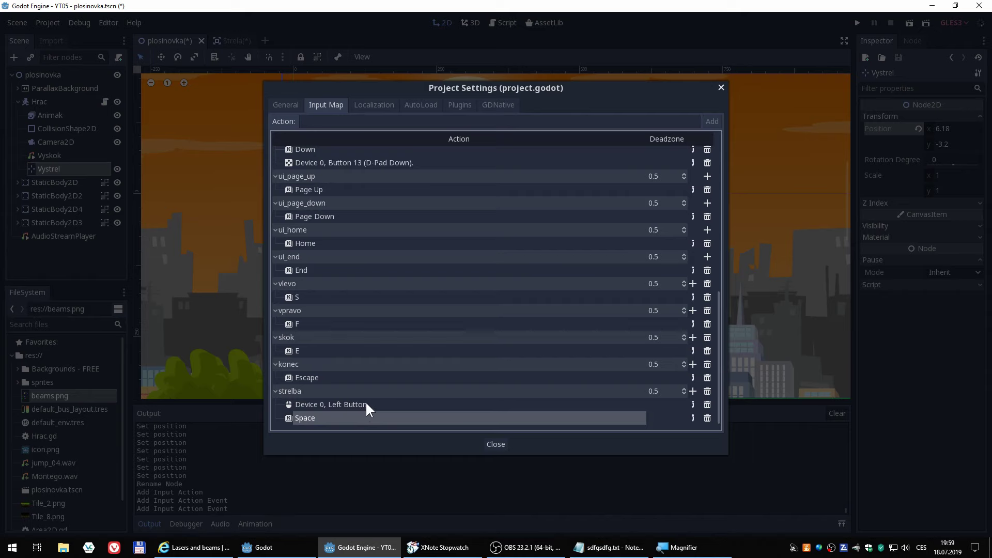
# Close Project Settings and open Hrac.gd in the script editor
pyautogui.click(497, 444)
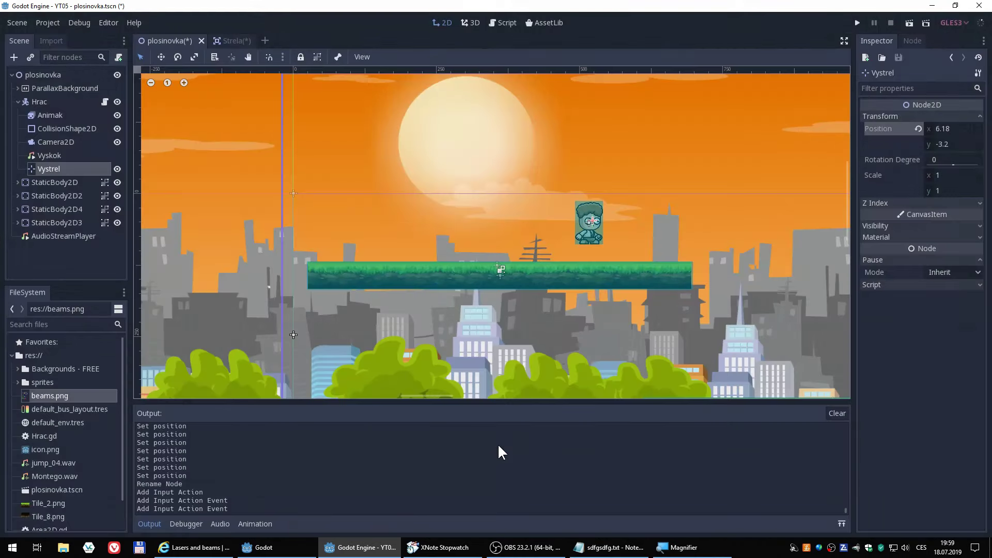
pyautogui.click(512, 21)
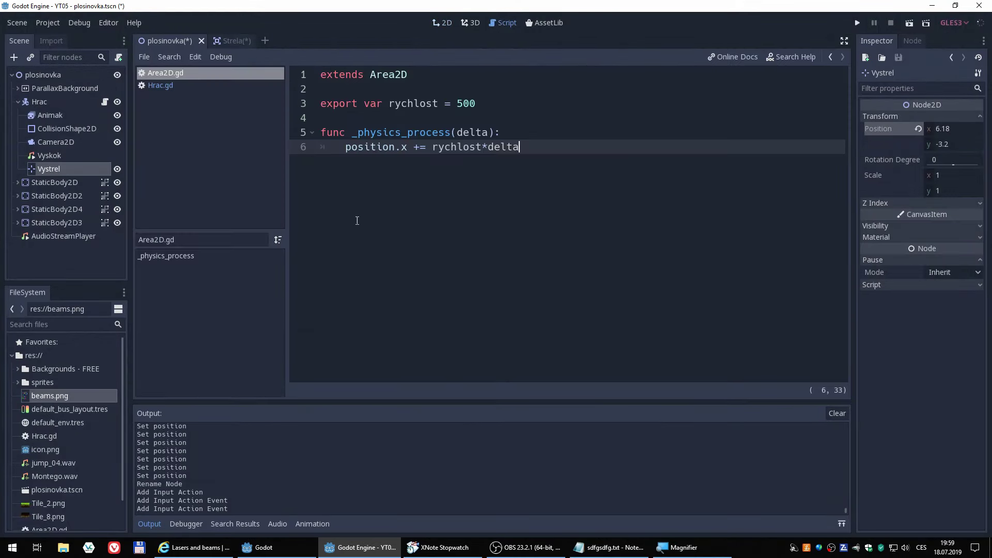
pyautogui.click(67, 104)
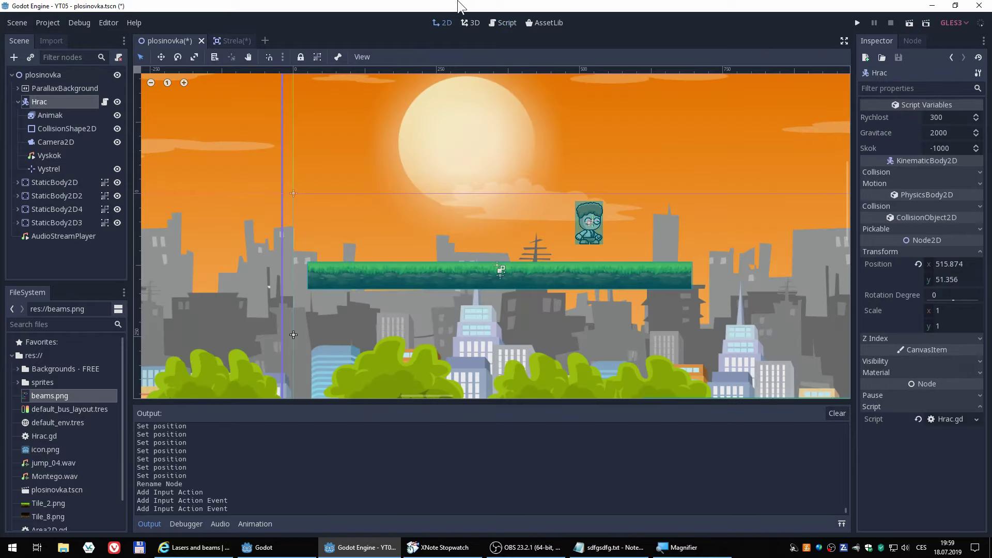
pyautogui.click(501, 23)
pyautogui.click(160, 86)
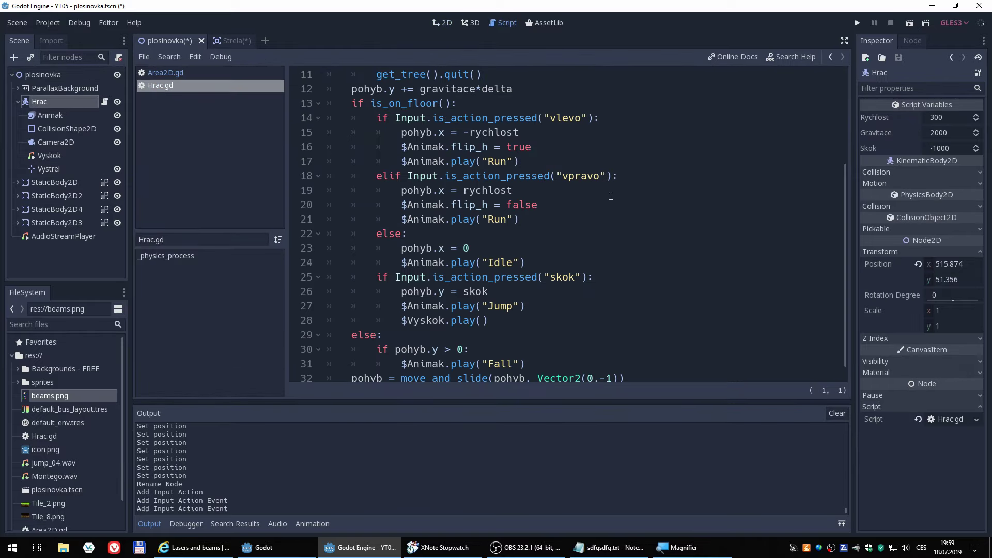
pyautogui.scroll(1, 831, 164)
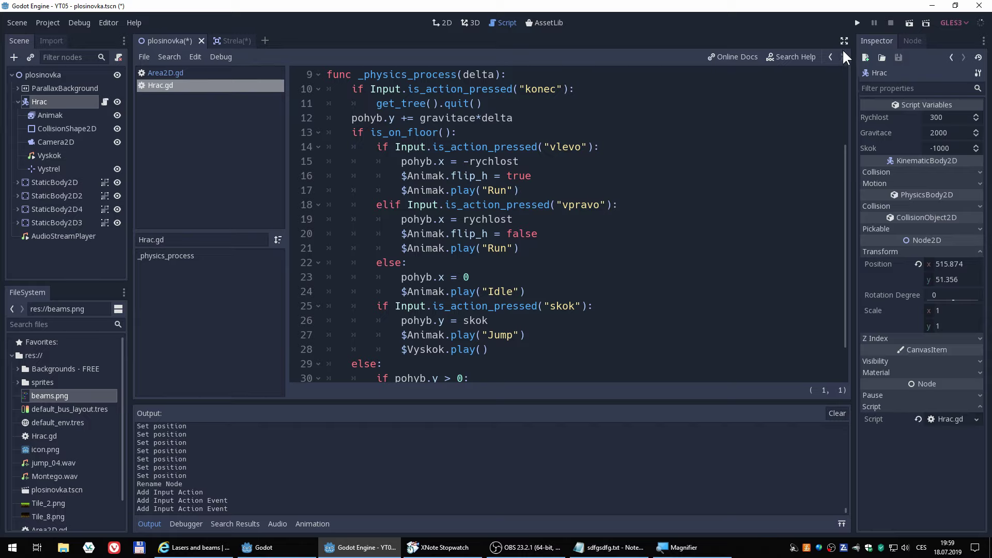
# Widen the code view and insert blank lines after the pohyb declaration on line 7
pyautogui.click(844, 41)
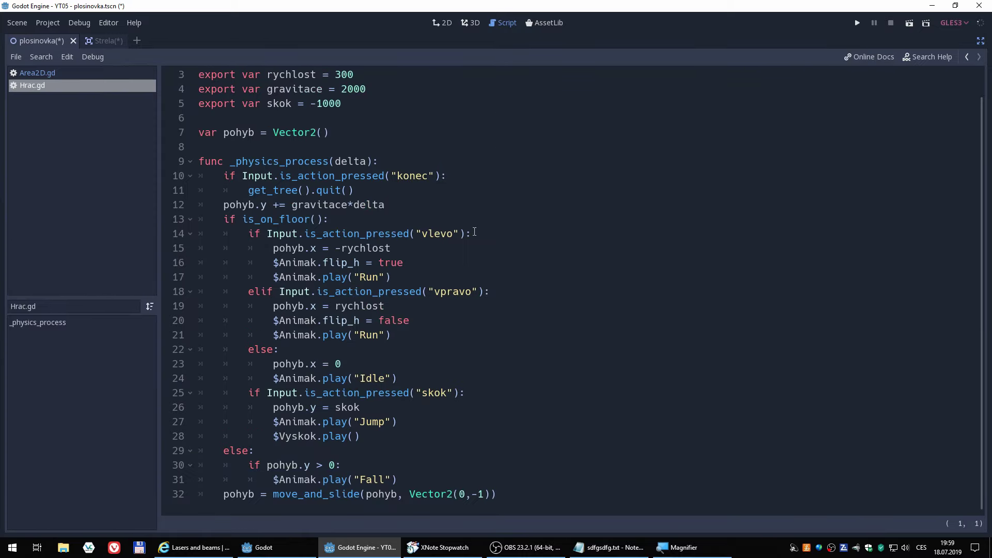
pyautogui.scroll(1, 402, 204)
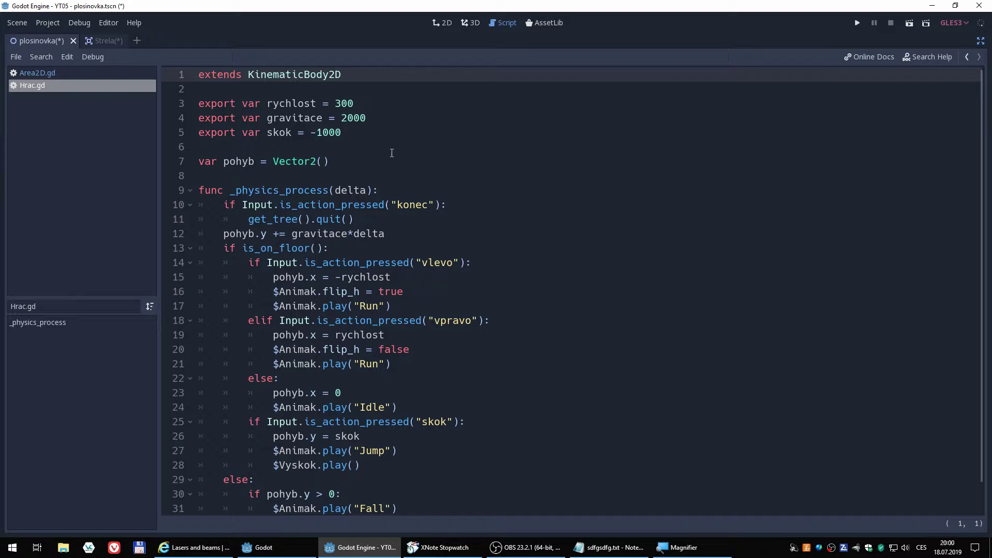
pyautogui.click(342, 162)
pyautogui.press('Return')
pyautogui.press('Return')
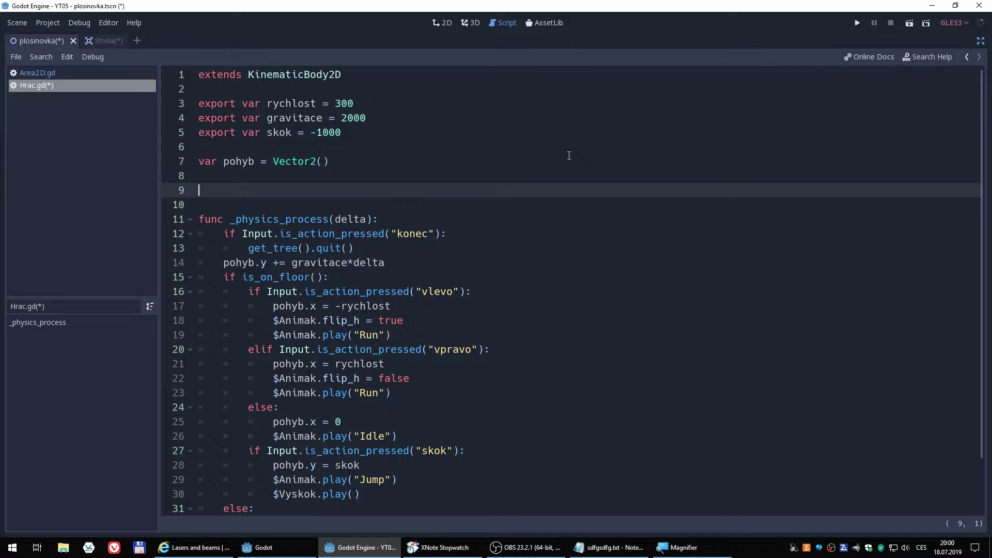
# Write var scenastr = preload("res://Strela.tscn") on line 9, picking the path from autocomplete
pyautogui.write('var ')
pyautogui.write('s')
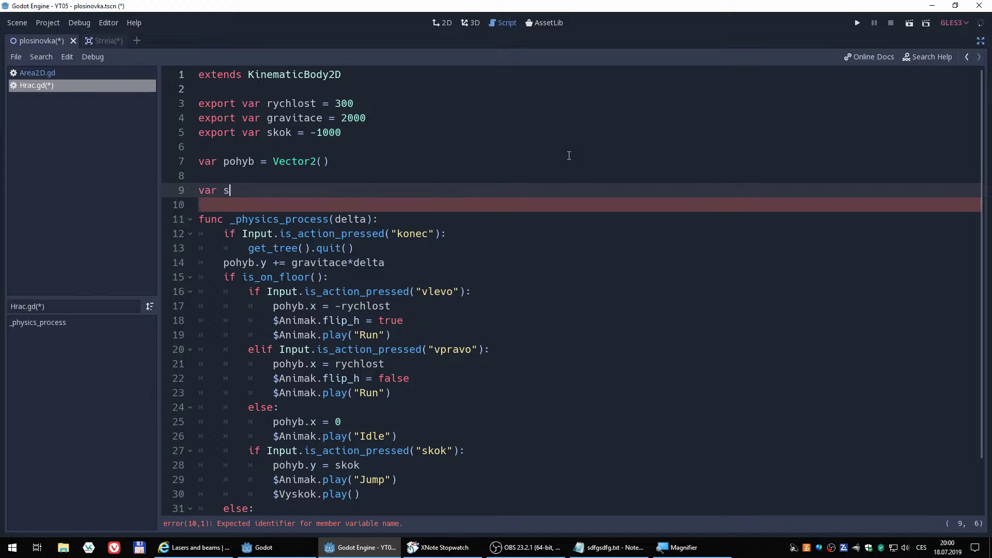
pyautogui.write('cenastr ')
pyautogui.write('= pr')
pyautogui.write('eload')
pyautogui.write('(')
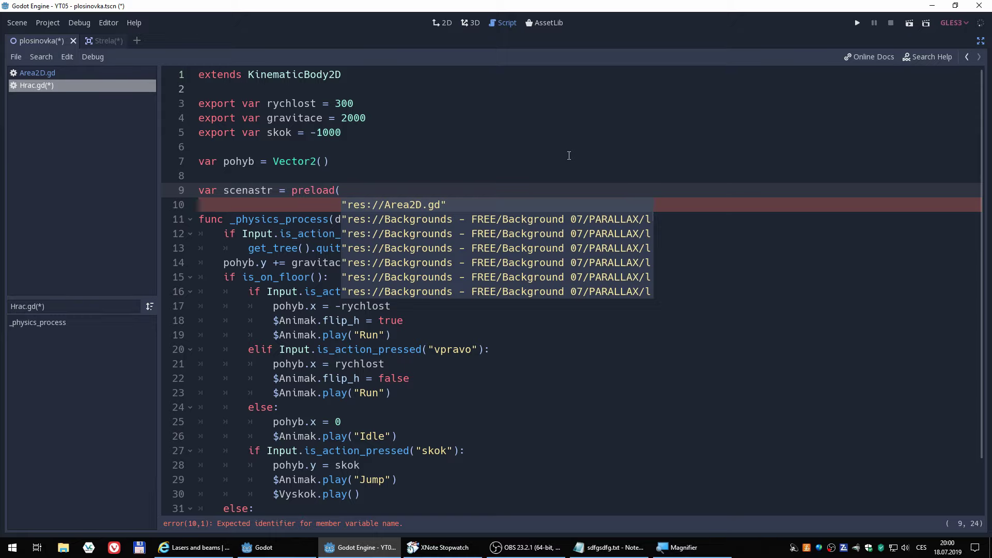
pyautogui.press('Down')
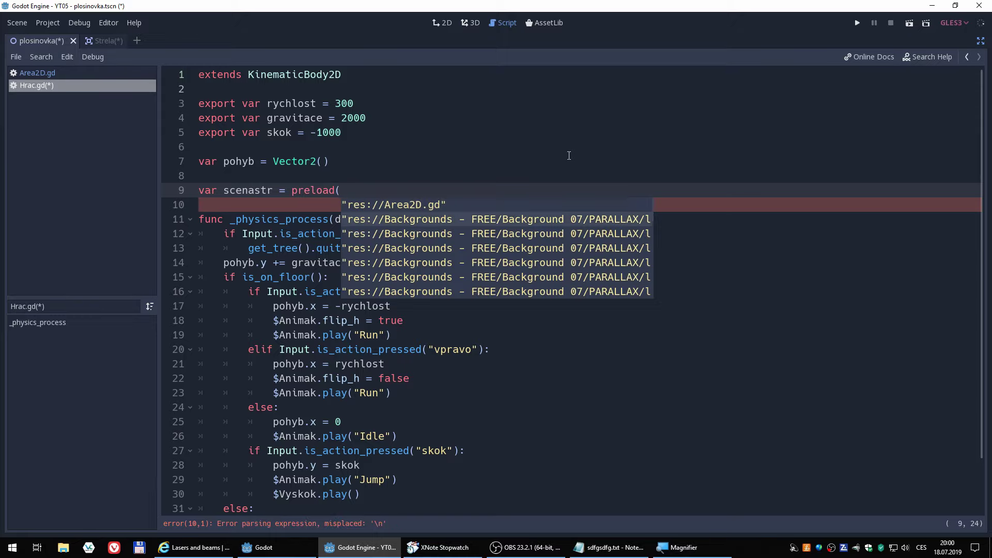
pyautogui.press('Down')
pyautogui.press('Down')
pyautogui.press('Down')
pyautogui.press('Down')
pyautogui.press('Down')
pyautogui.press('Down')
pyautogui.press('Down')
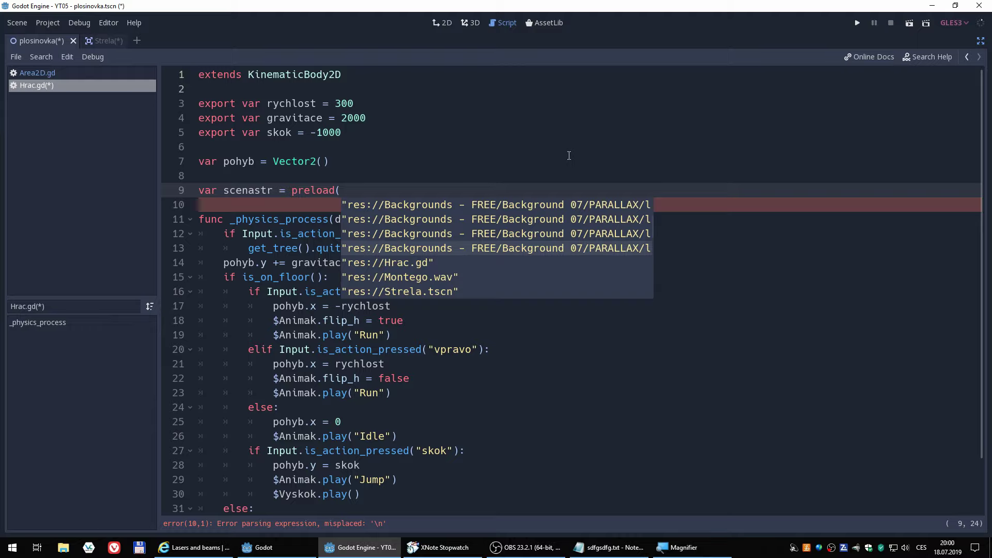
pyautogui.press('Down')
pyautogui.press('Down')
pyautogui.press('Down')
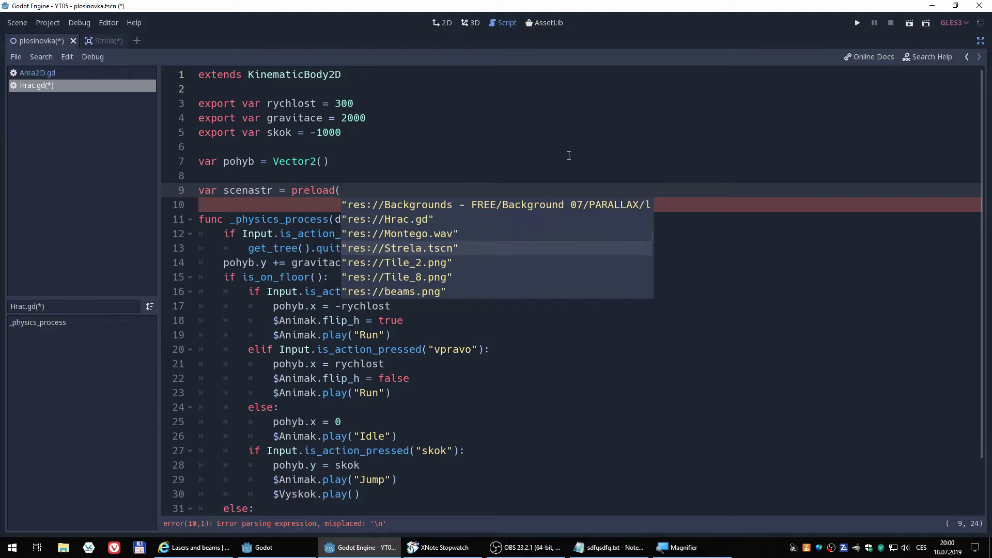
pyautogui.press('Return')
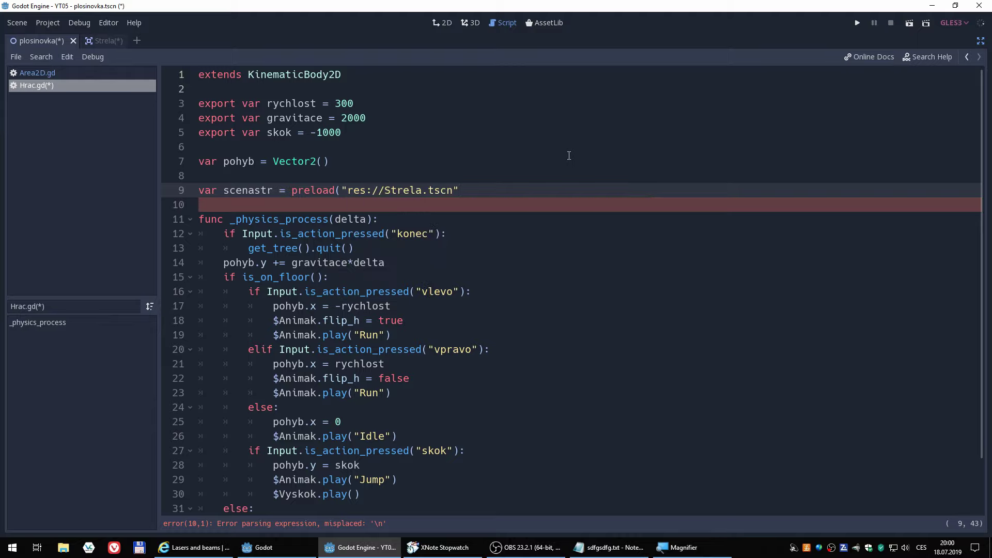
pyautogui.write(')')
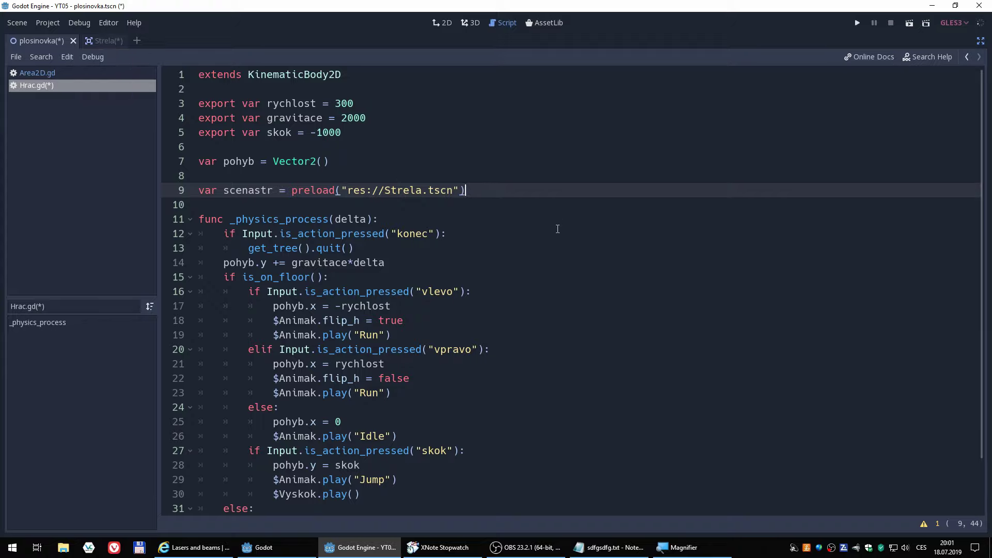
pyautogui.scroll(-2, 530, 272)
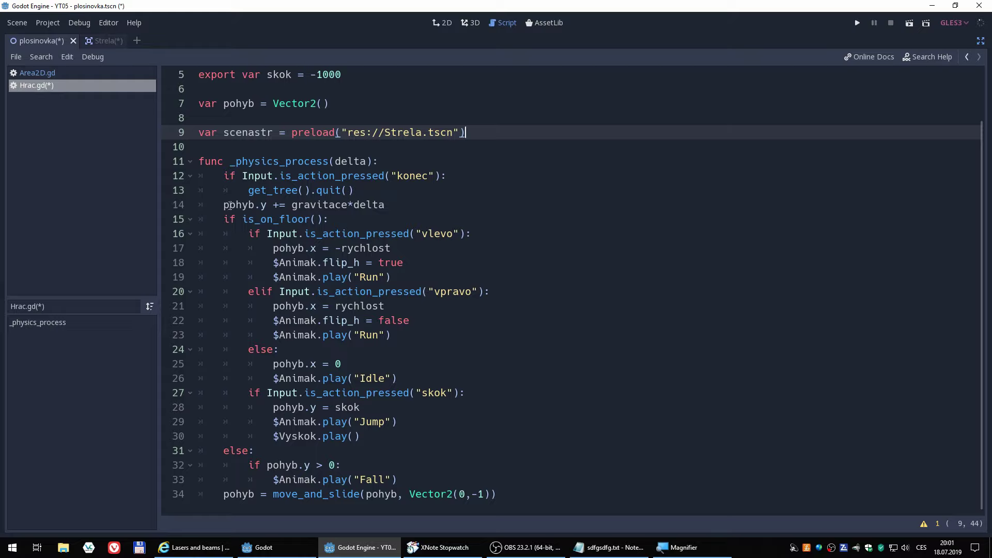
# Below the Fall animation line, add if Input.is_action_just_pressed("strelba"): with an indented blank line
pyautogui.click(419, 480)
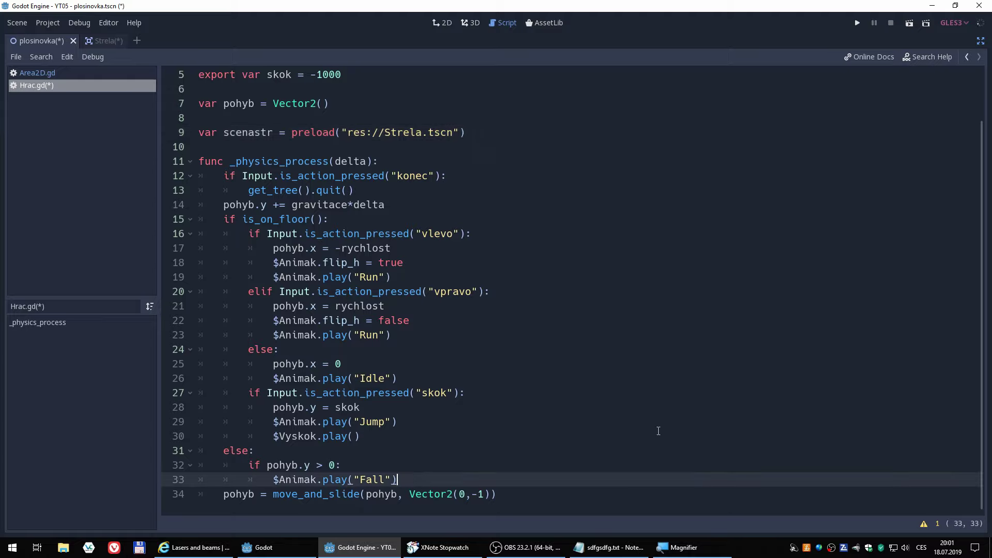
pyautogui.press('Return')
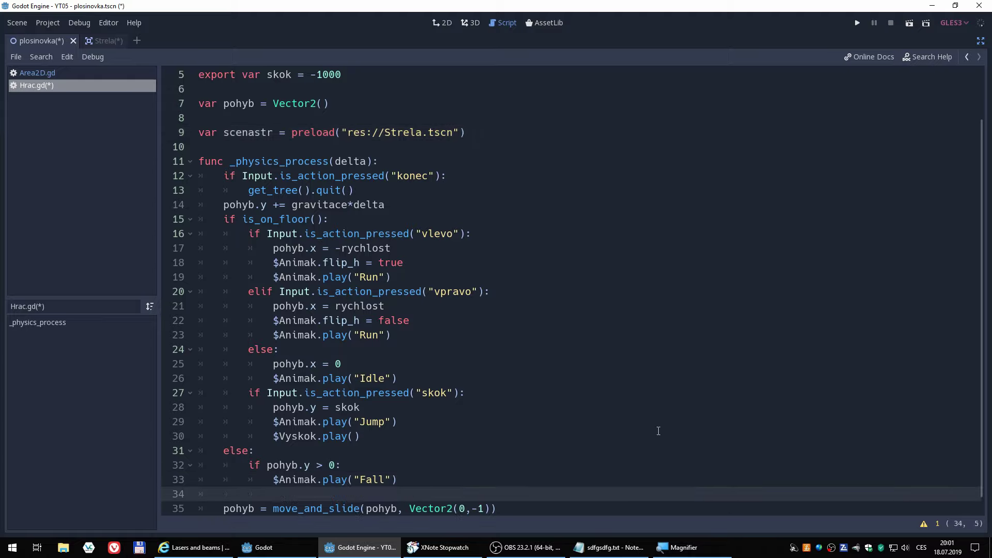
pyautogui.write('if I')
pyautogui.write('nput')
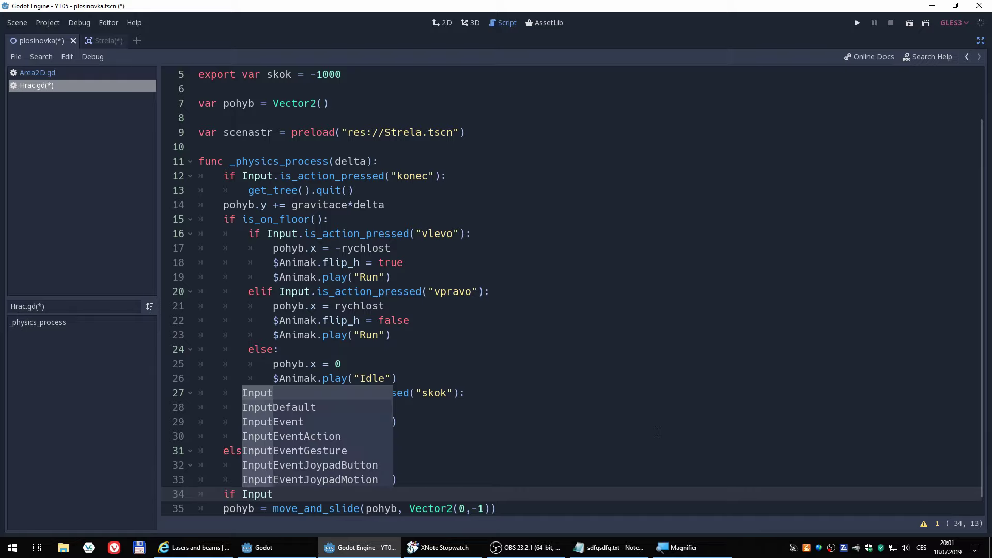
pyautogui.write('.is')
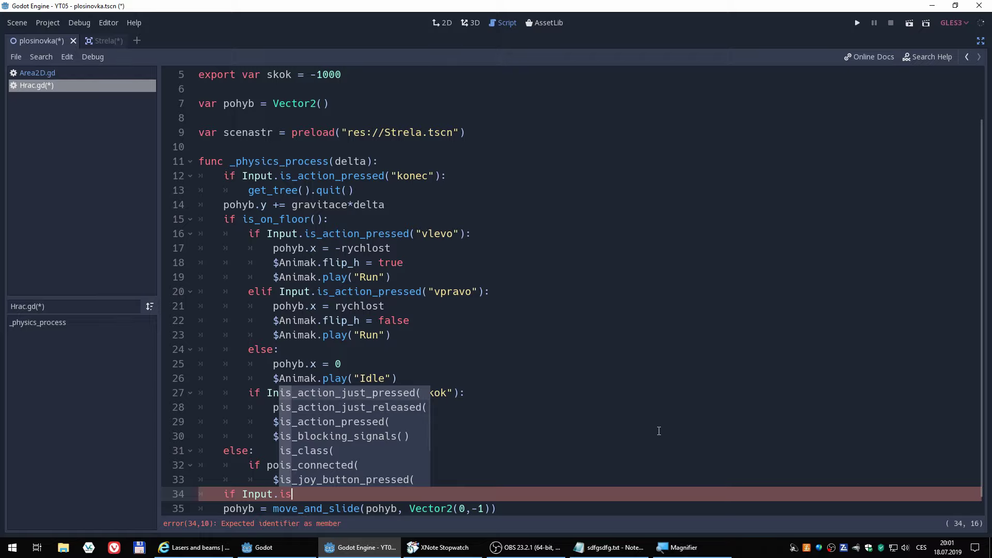
pyautogui.press('Return')
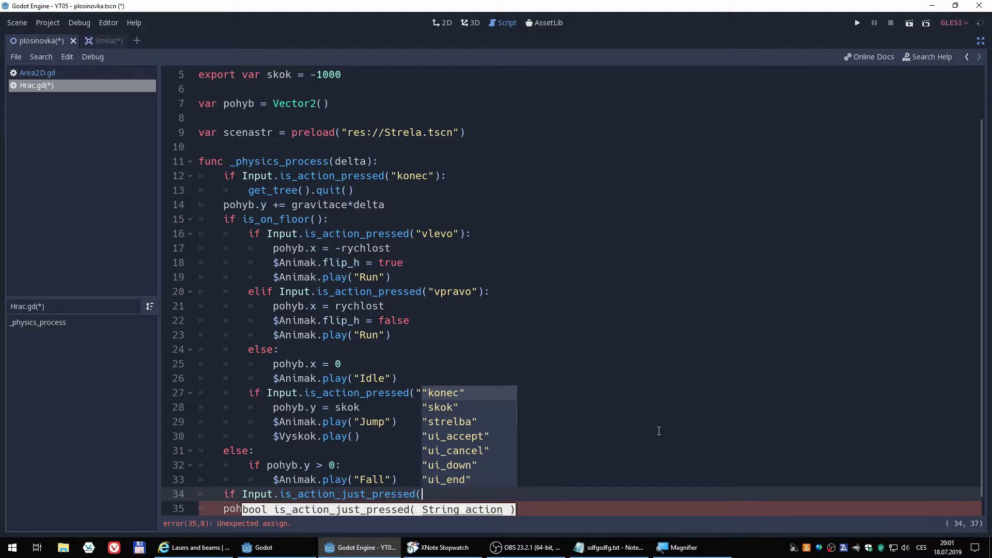
pyautogui.click(459, 423)
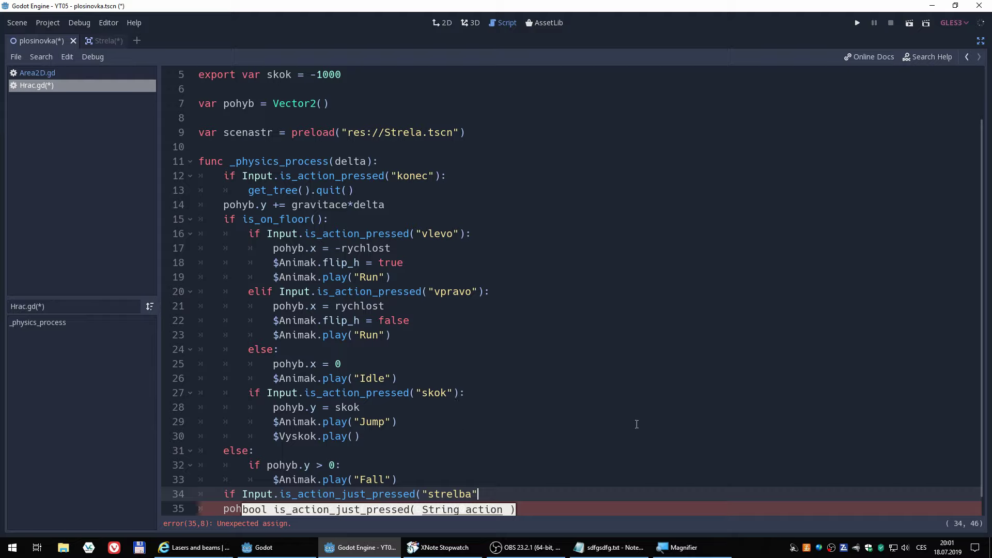
pyautogui.write('(')
pyautogui.press('BackSpace')
pyautogui.write('):')
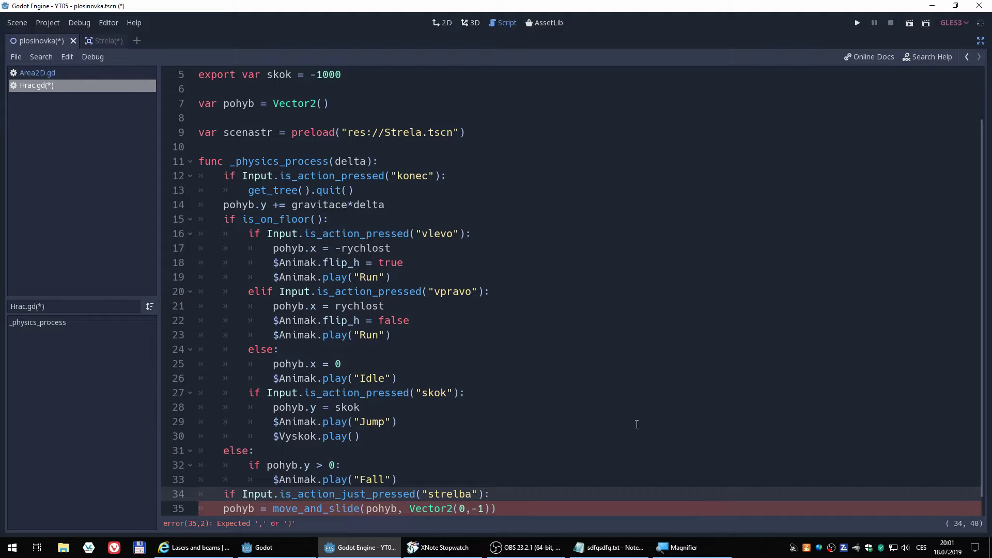
pyautogui.press('Return')
pyautogui.scroll(-1, 636, 408)
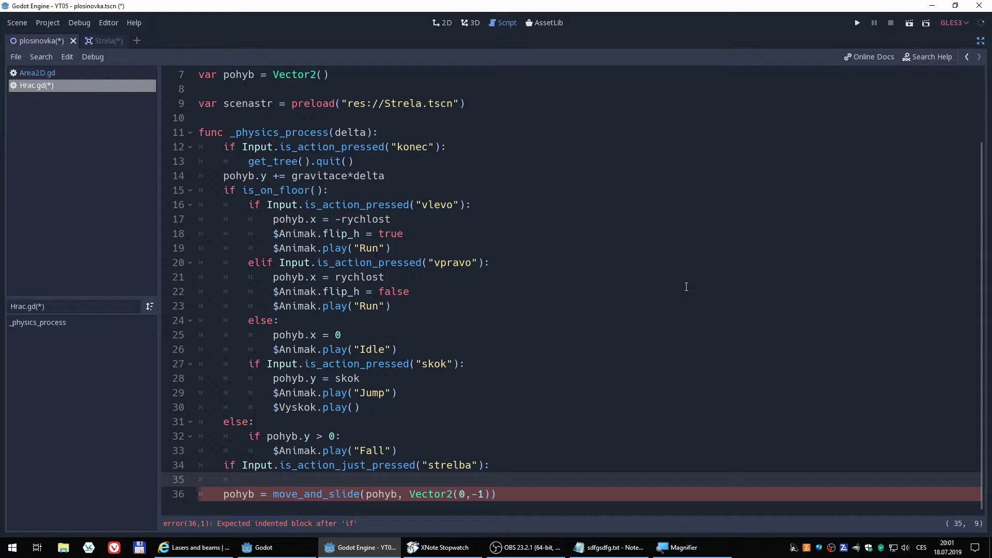
# Under the strelba check, add var vystrel = scenastr.instance() using autocomplete
pyautogui.write('var vystr')
pyautogui.write('el')
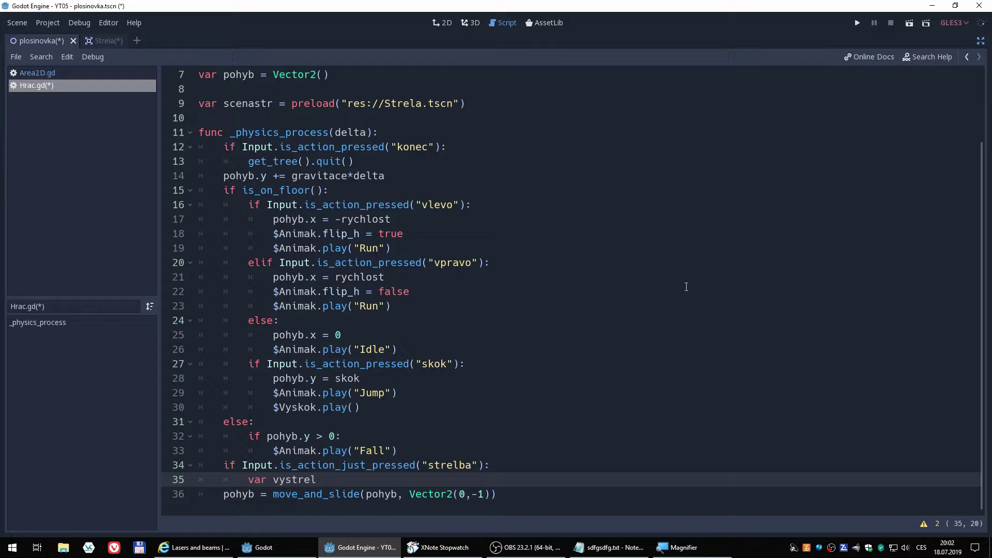
pyautogui.write(' = ')
pyautogui.write('sce')
pyautogui.press('Return')
pyautogui.write('ins')
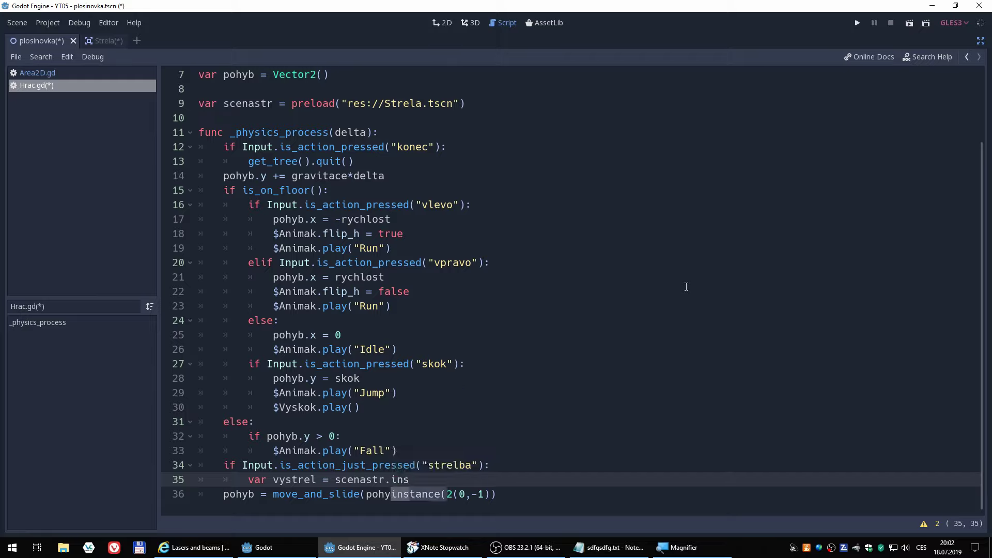
pyautogui.press('Return')
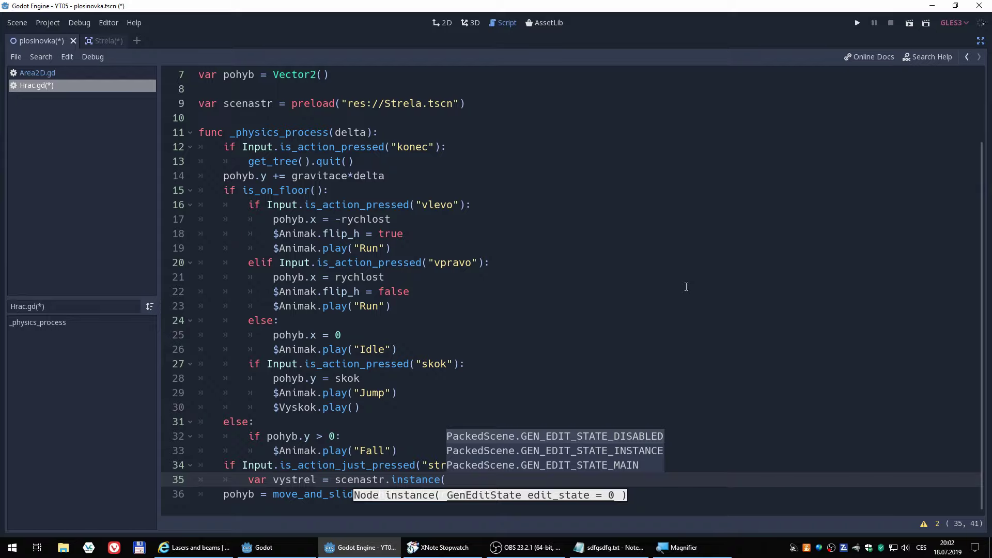
pyautogui.write(')')
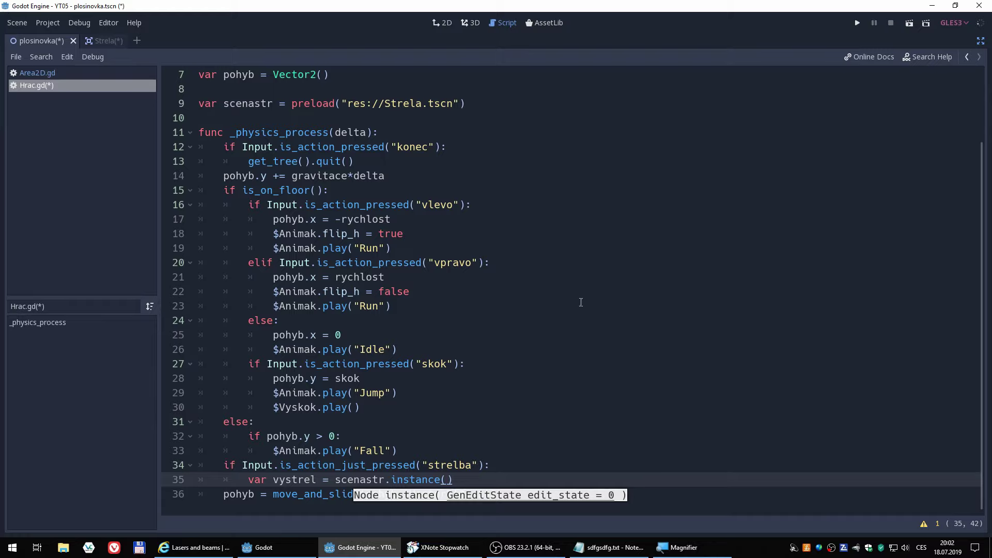
# Start the next line with vystrel.position =
pyautogui.press('Return')
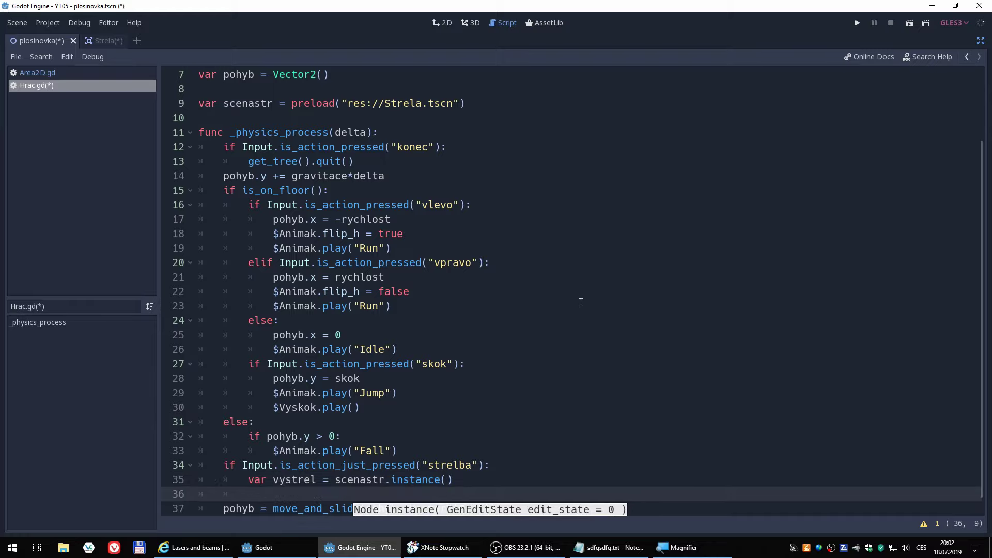
pyautogui.write('vy')
pyautogui.write('strel.')
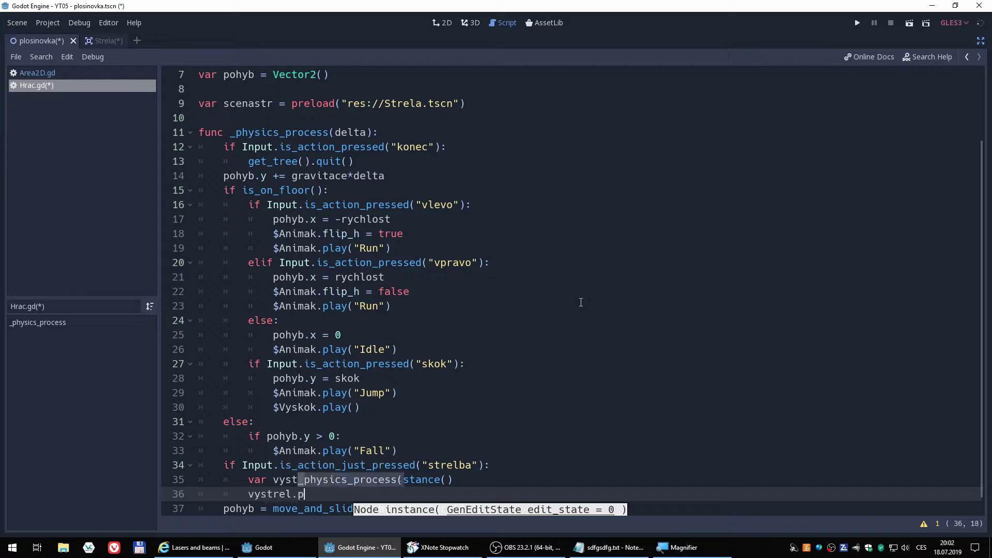
pyautogui.write('pos')
pyautogui.press('BackSpace')
pyautogui.press('BackSpace')
pyautogui.press('BackSpace')
pyautogui.press('BackSpace')
pyautogui.press('BackSpace')
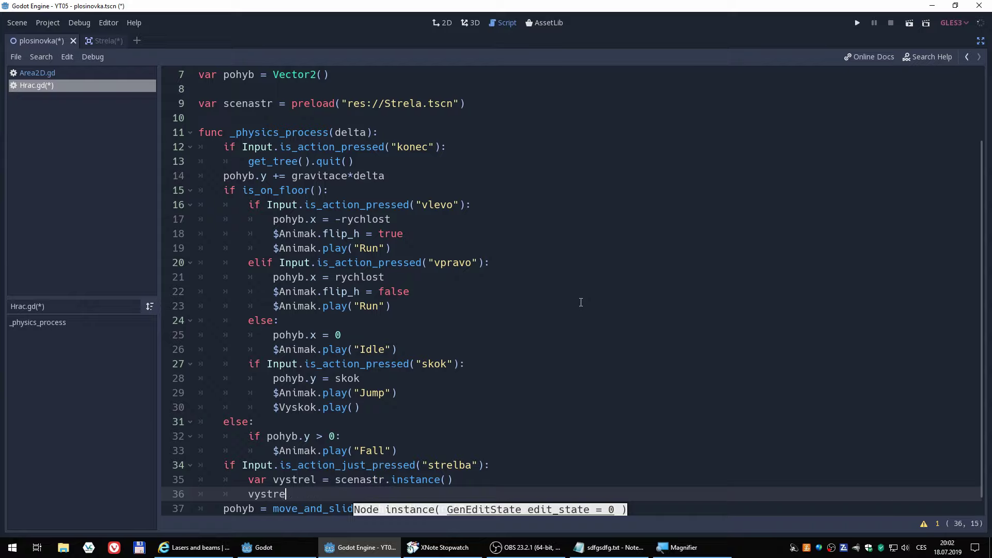
pyautogui.press('BackSpace')
pyautogui.press('BackSpace')
pyautogui.press('BackSpace')
pyautogui.press('BackSpace')
pyautogui.press('BackSpace')
pyautogui.press('BackSpace')
pyautogui.write('vystre')
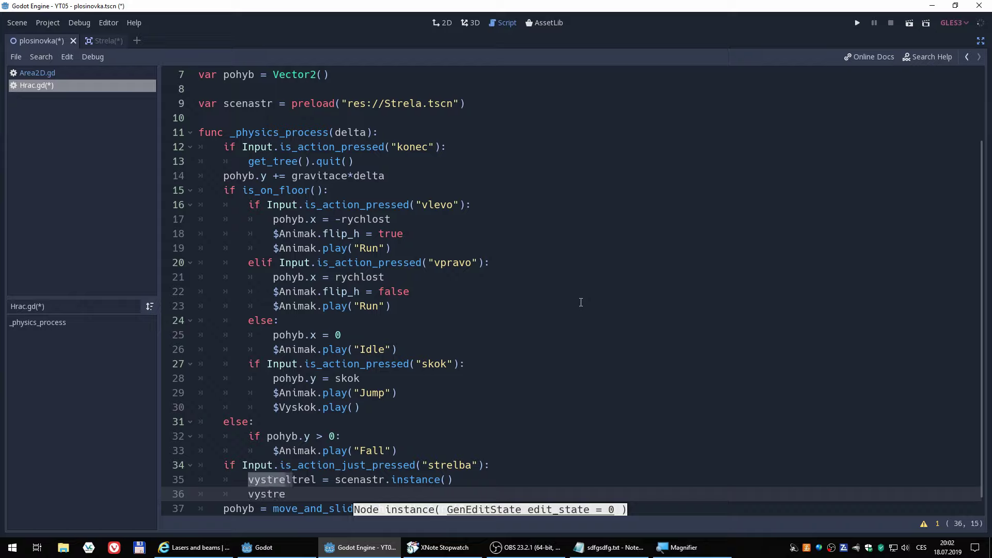
pyautogui.write('l.positio')
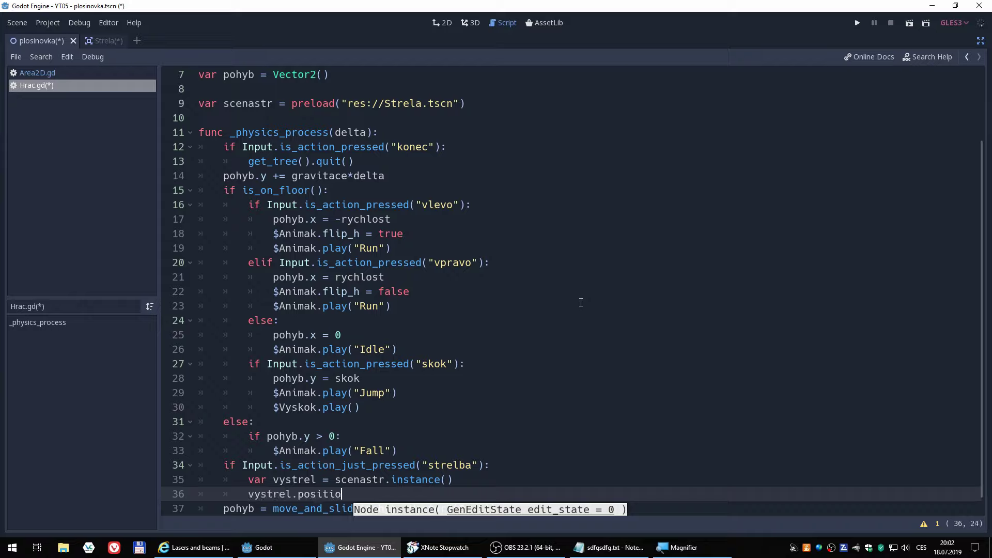
pyautogui.write('n =')
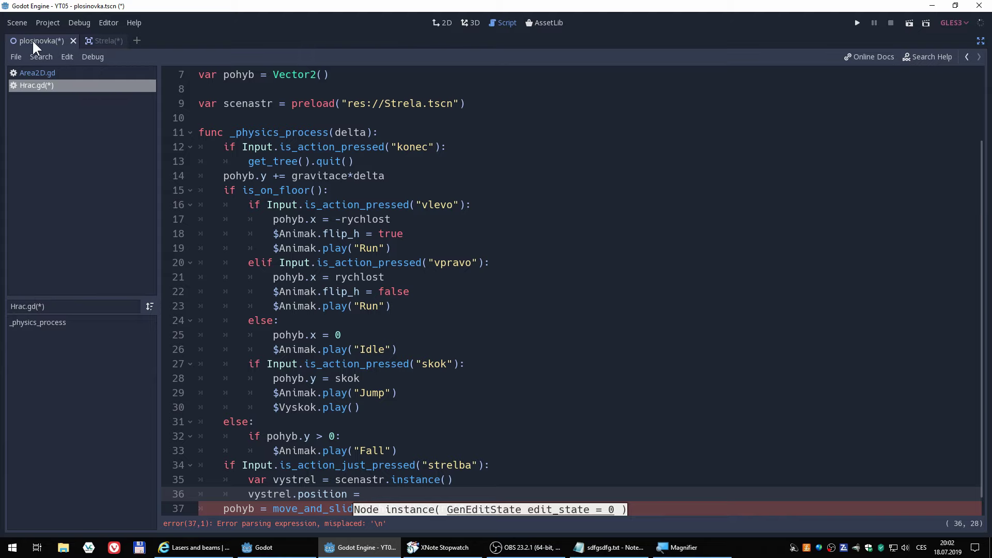
# Leave distraction-free mode so the editor panels around the script return
pyautogui.click(980, 40)
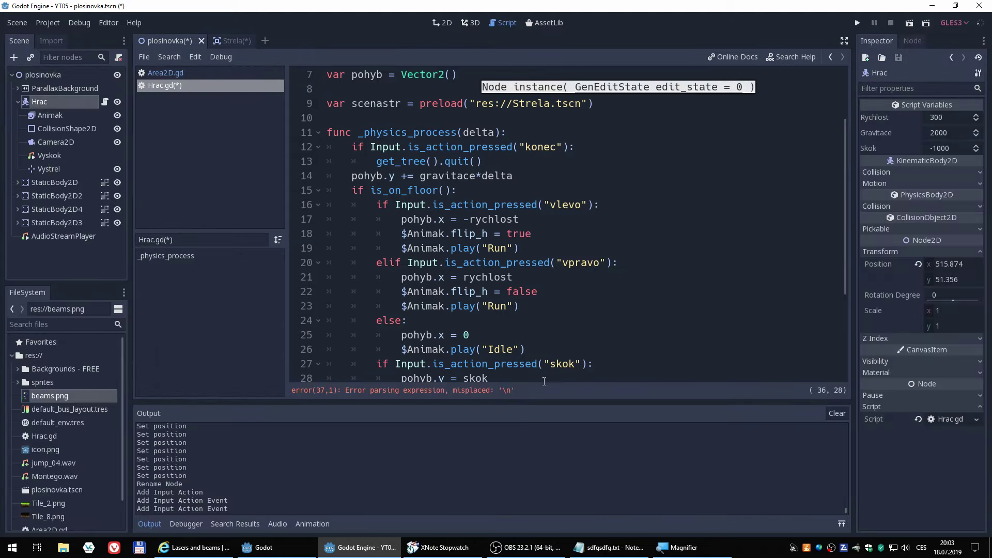
pyautogui.scroll(-3, 543, 356)
pyautogui.scroll(1, 537, 347)
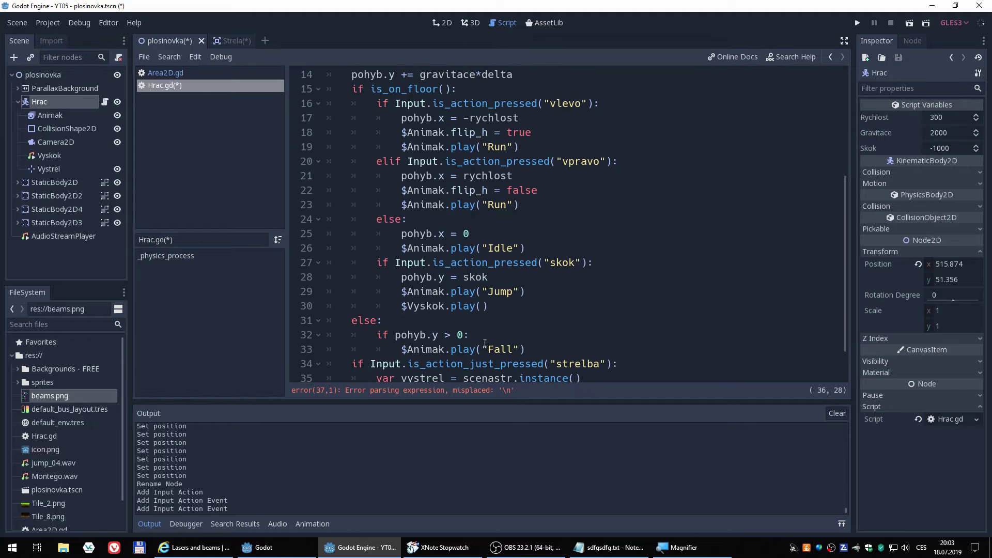
pyautogui.scroll(2, 485, 342)
pyautogui.scroll(-3, 502, 326)
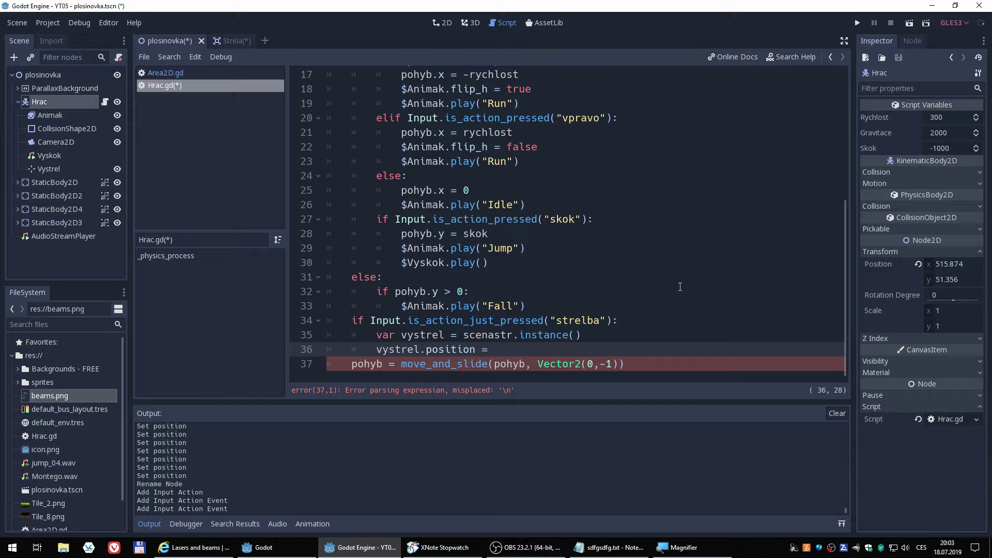
# Finish the line as vystrel.position = $Vystrel.position and select Vystrel in the Scene dock
pyautogui.write('$')
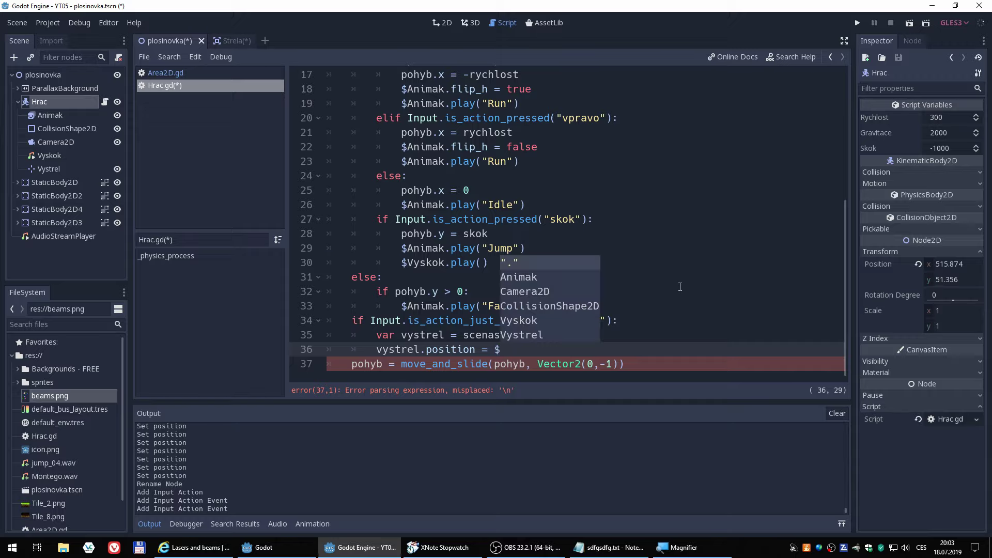
pyautogui.press('Down')
pyautogui.press('Down')
pyautogui.press('Down')
pyautogui.press('Down')
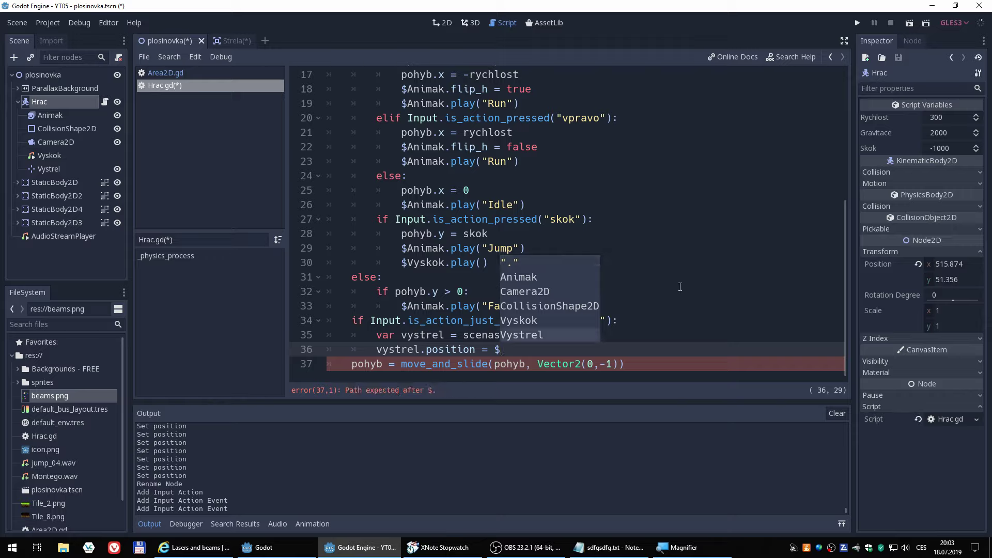
pyautogui.press('Return')
pyautogui.write('.posi')
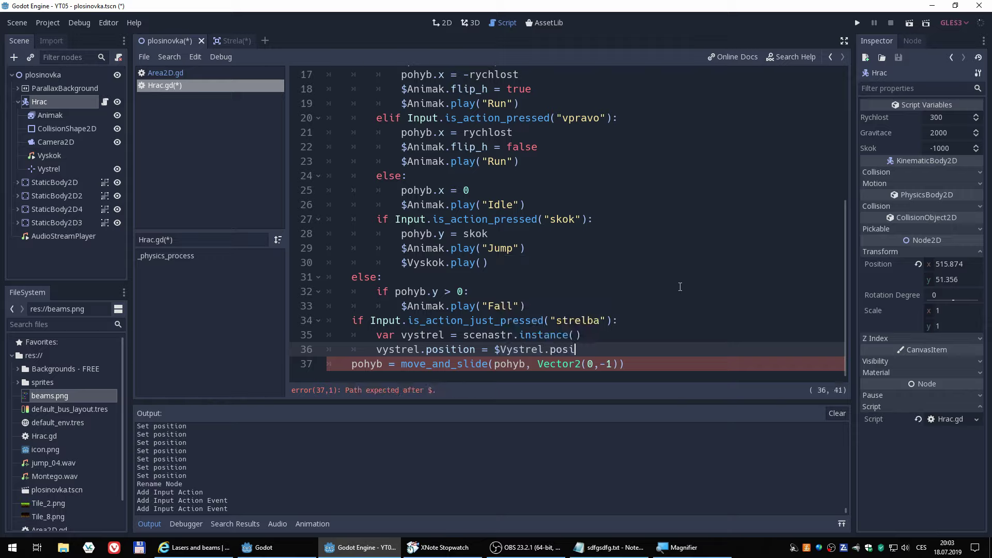
pyautogui.press('Return')
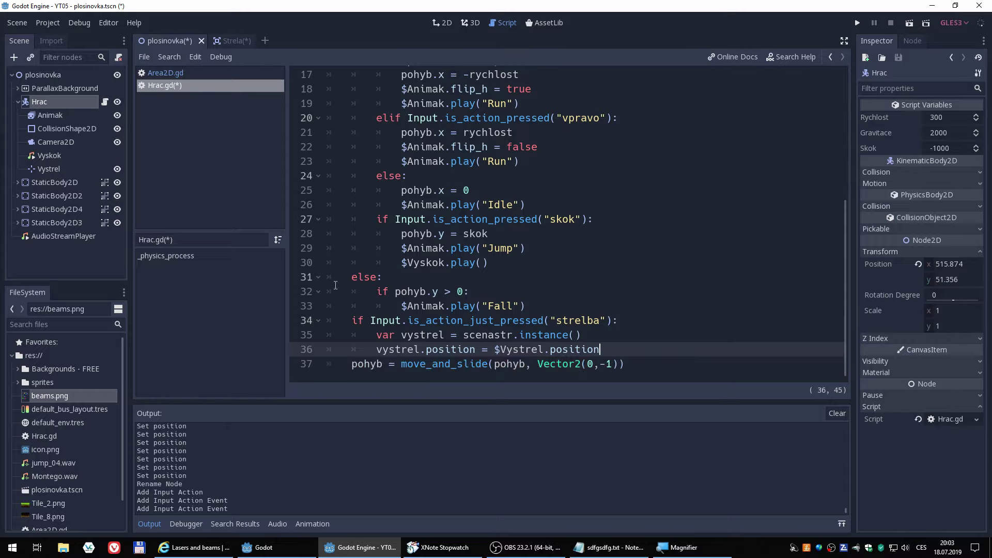
pyautogui.click(51, 168)
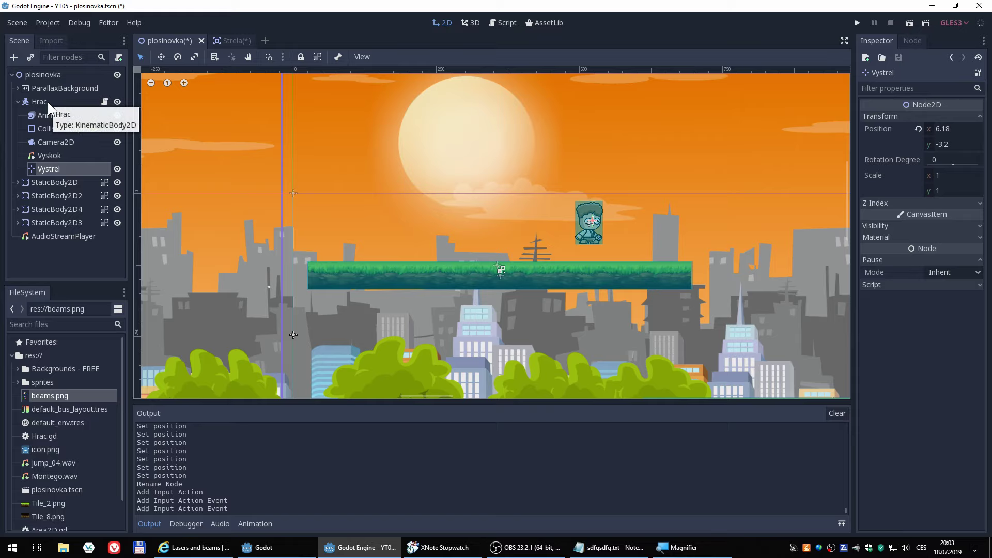
# In Hrac.gd, add add_child(vystrel) on a new line after the position assignment
pyautogui.click(501, 22)
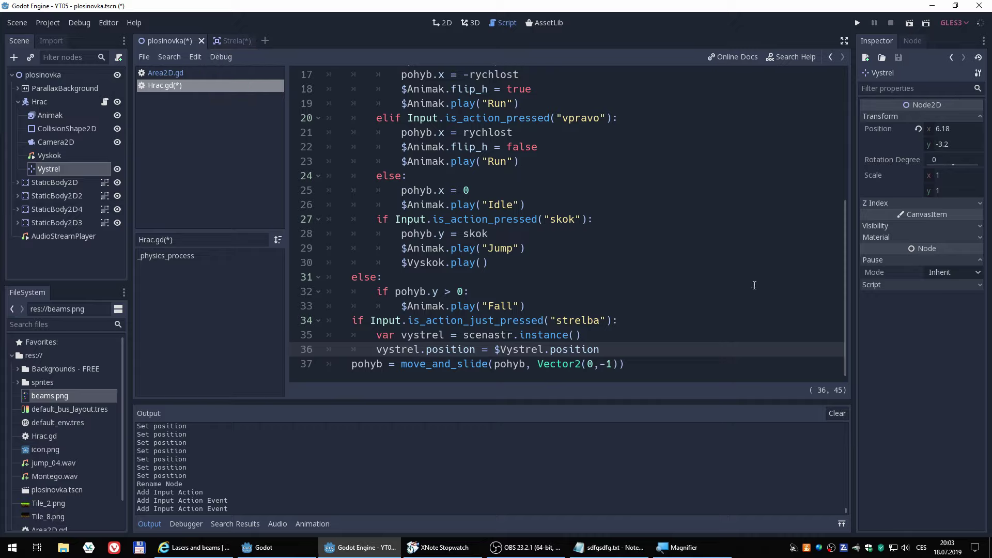
pyautogui.press('Return')
pyautogui.scroll(-1, 754, 285)
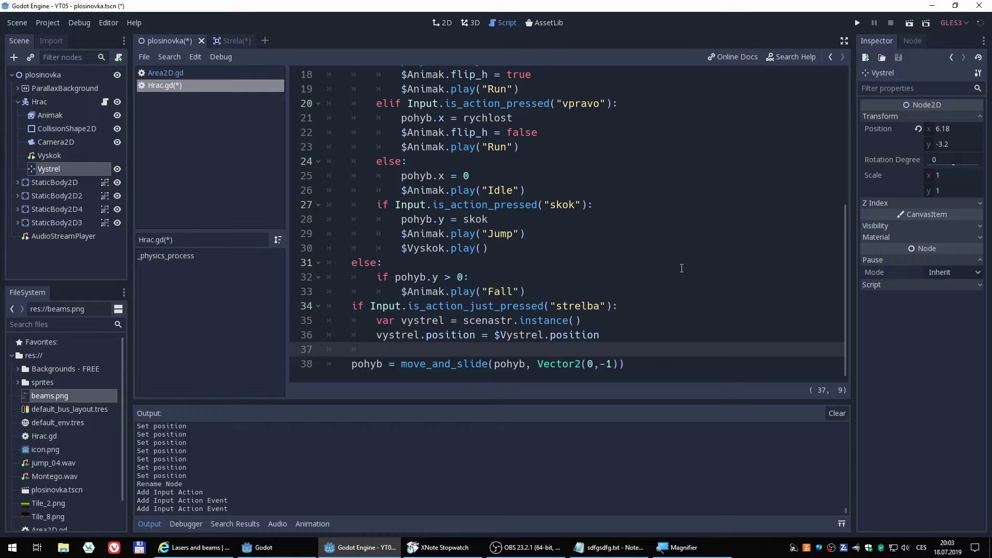
pyautogui.write('chil')
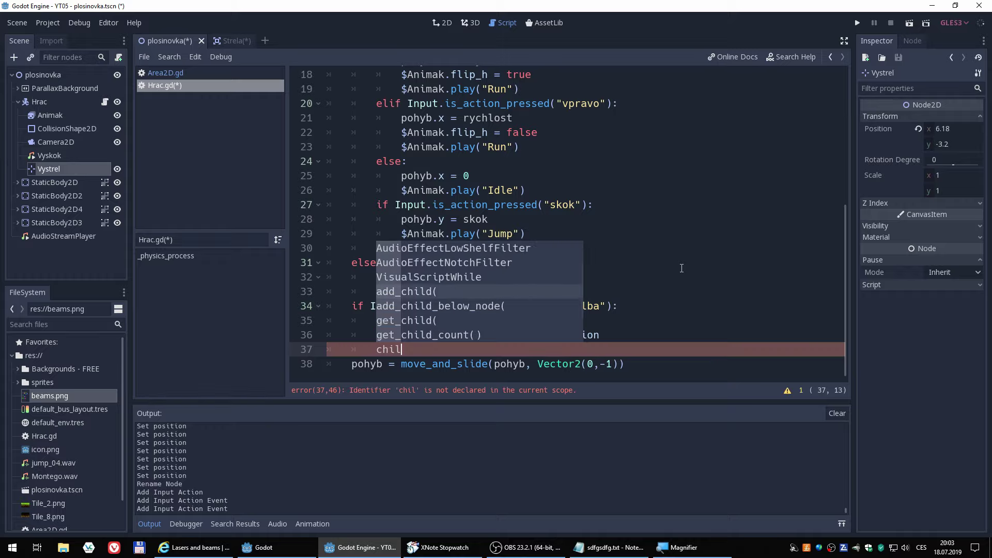
pyautogui.press('Return')
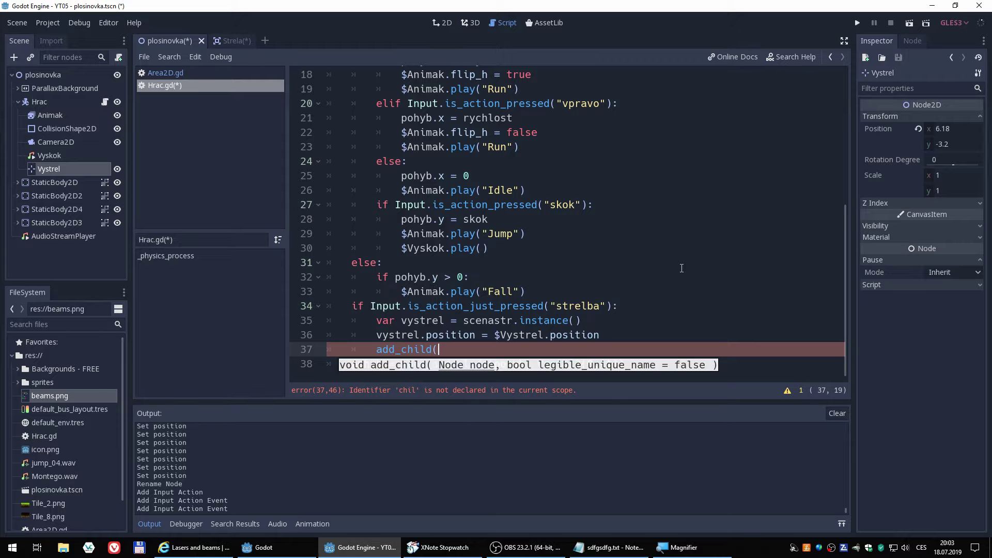
pyautogui.write('vys')
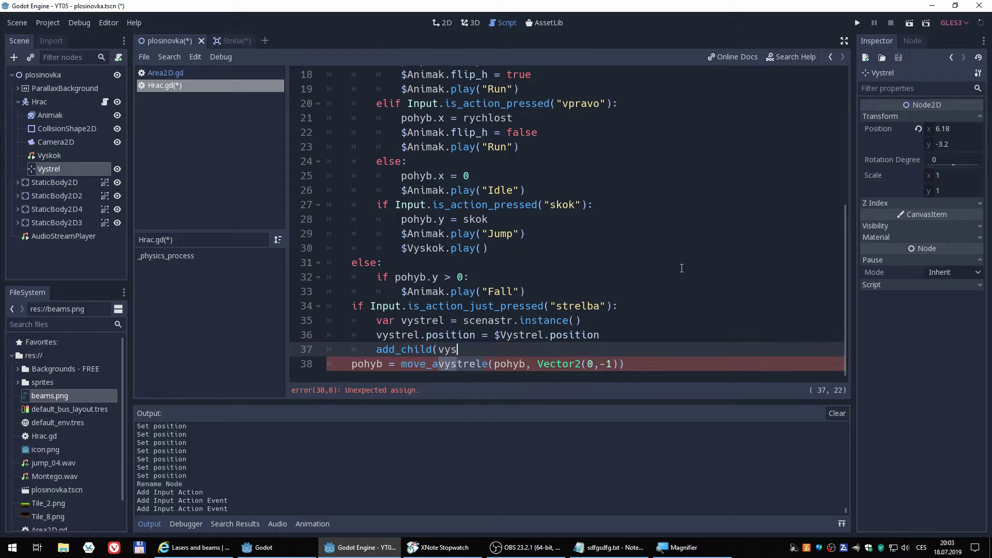
pyautogui.write('trel)')
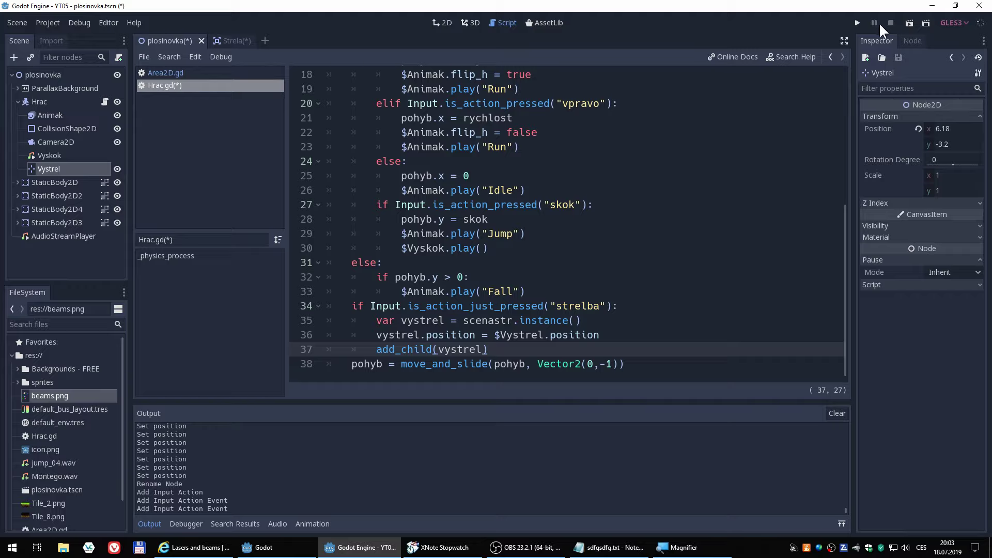
# Run the game and have the player jump and walk left and right
pyautogui.click(857, 23)
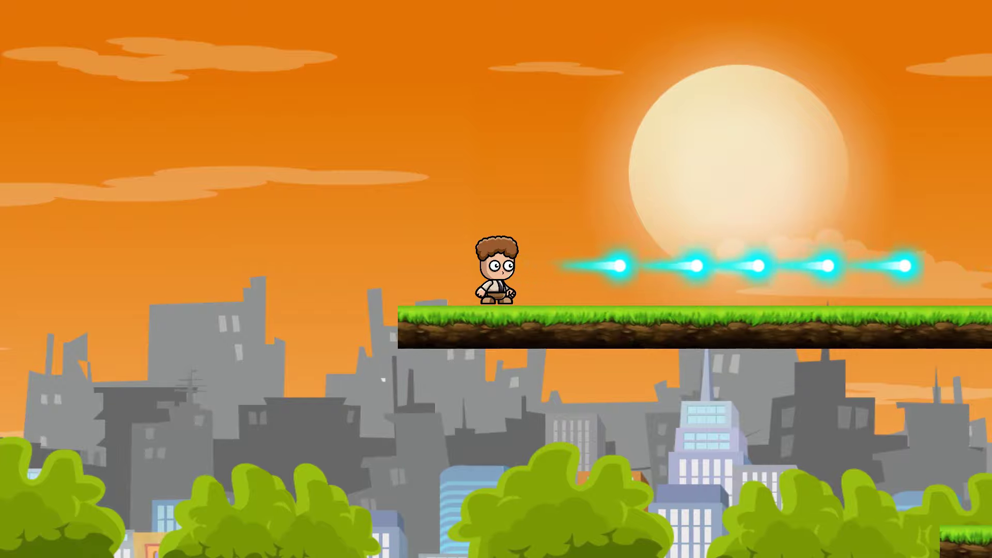
pyautogui.press('space')
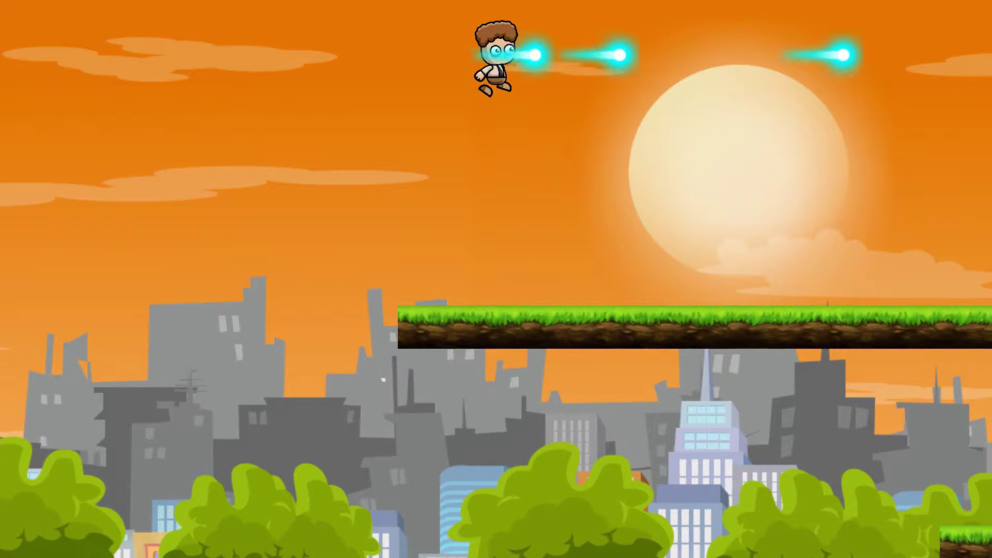
pyautogui.press('space')
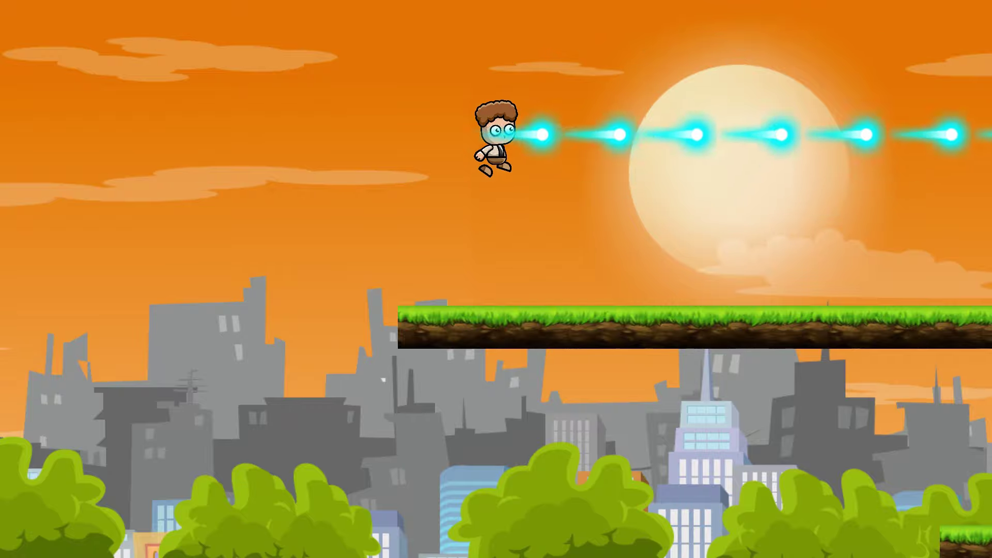
pyautogui.press('space')
pyautogui.press('space')
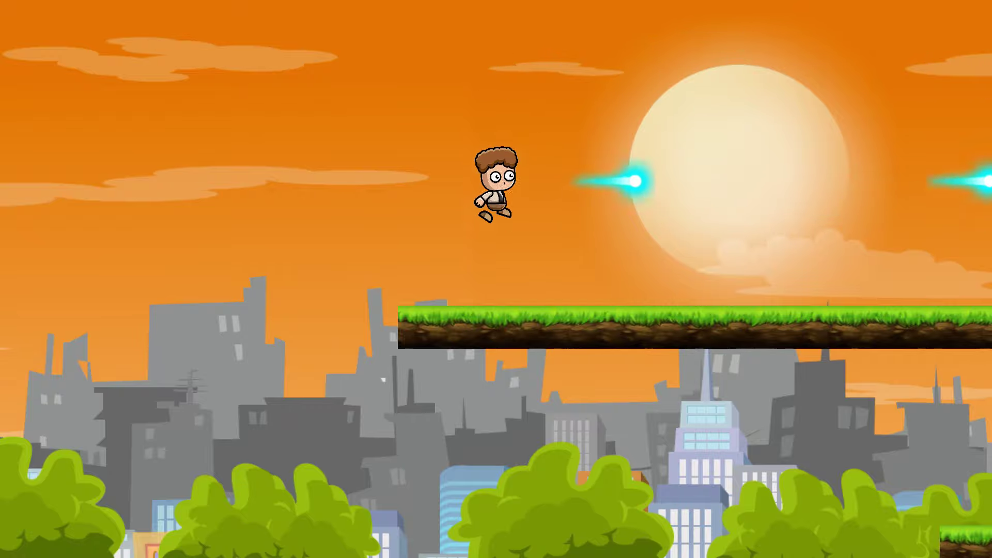
pyautogui.press('space')
pyautogui.press('space')
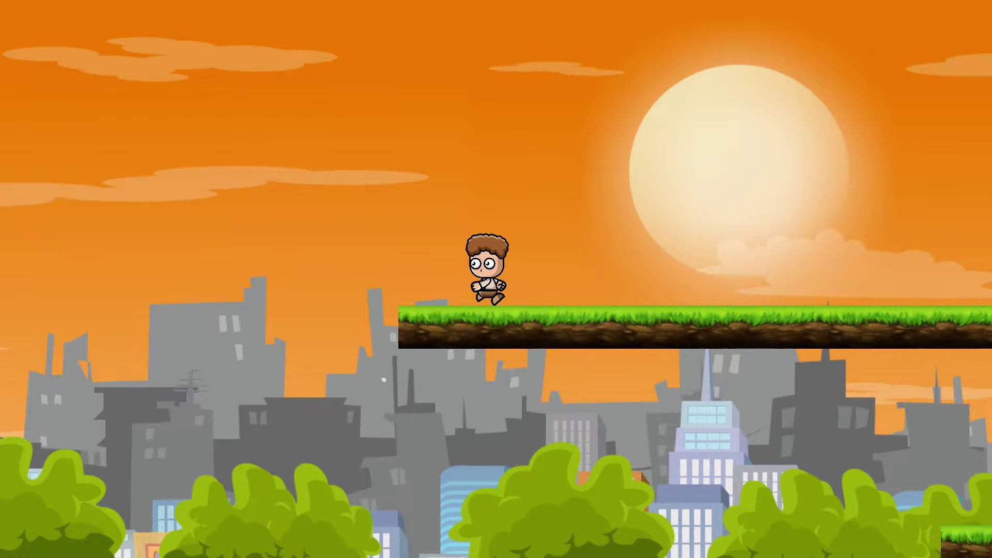
pyautogui.press('Left')
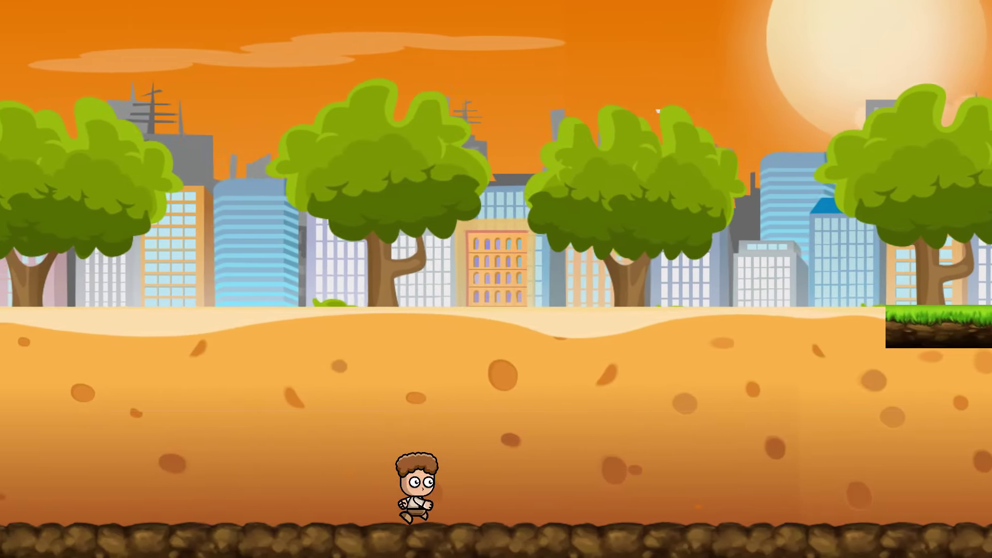
pyautogui.press('Right')
pyautogui.press('space')
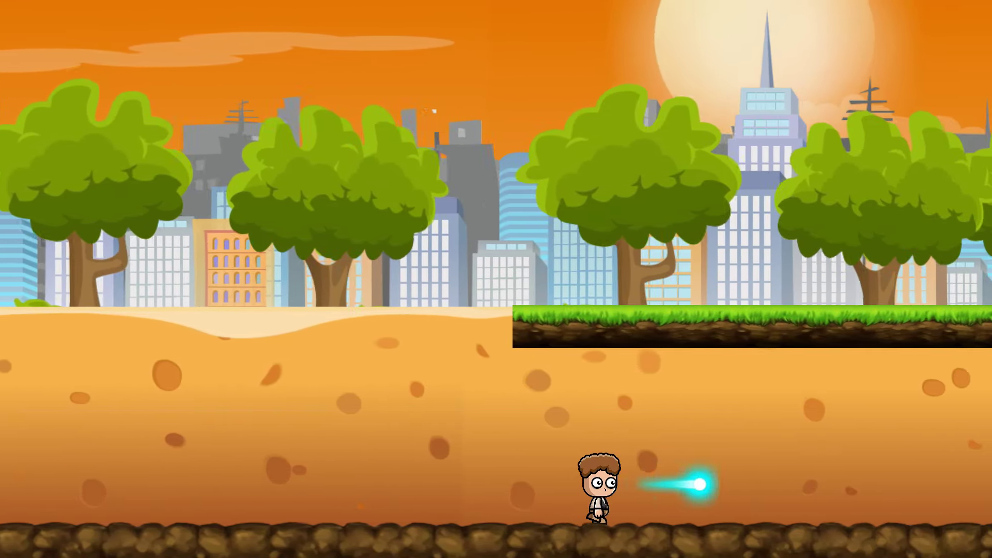
pyautogui.press('space')
# Fire a series of cyan laser shots while running right
pyautogui.press('f')
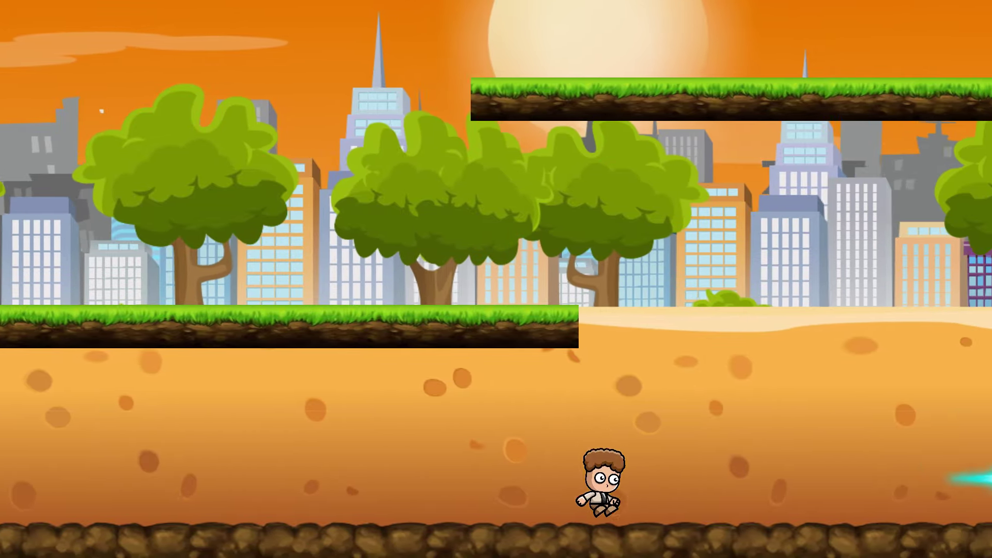
pyautogui.press('f')
pyautogui.press('space')
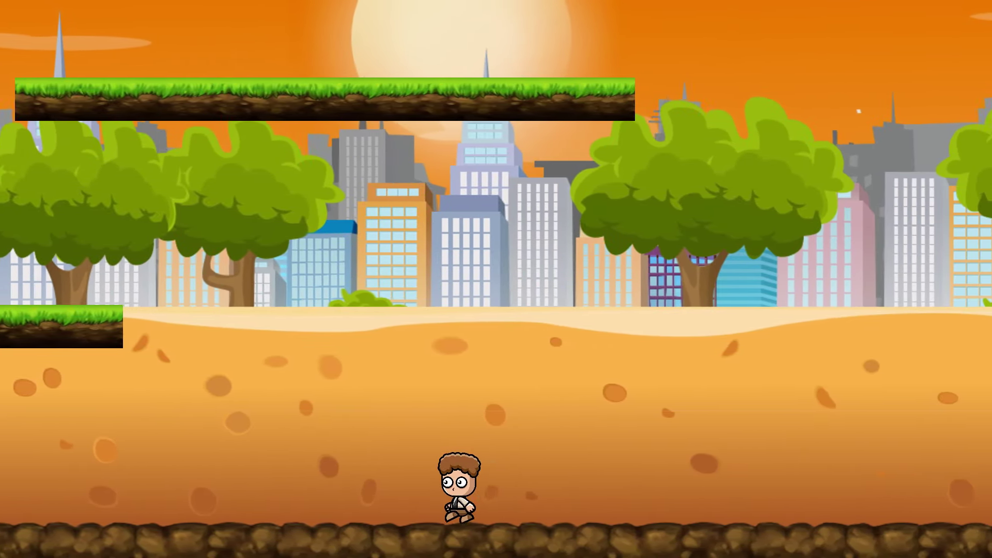
pyautogui.press('f')
pyautogui.press('f')
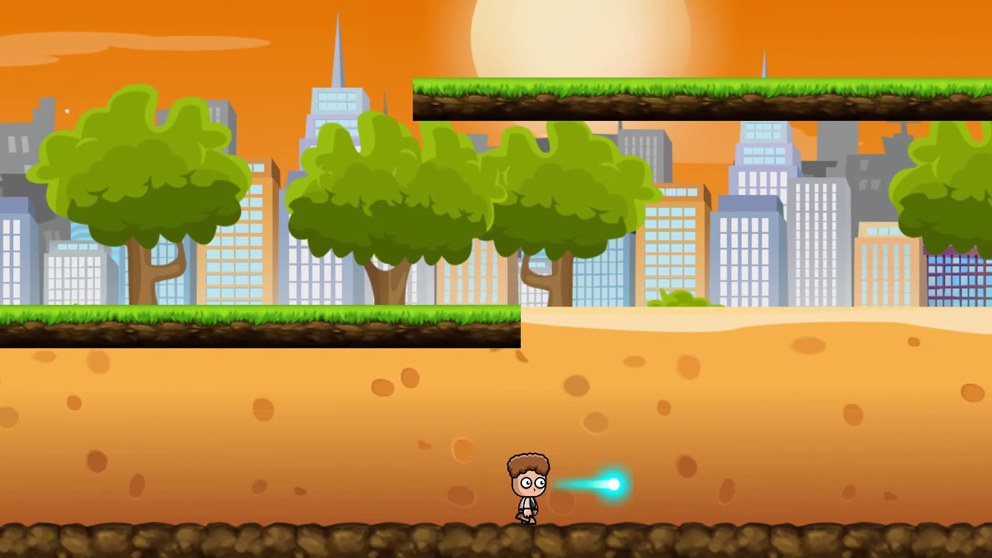
pyautogui.press('f')
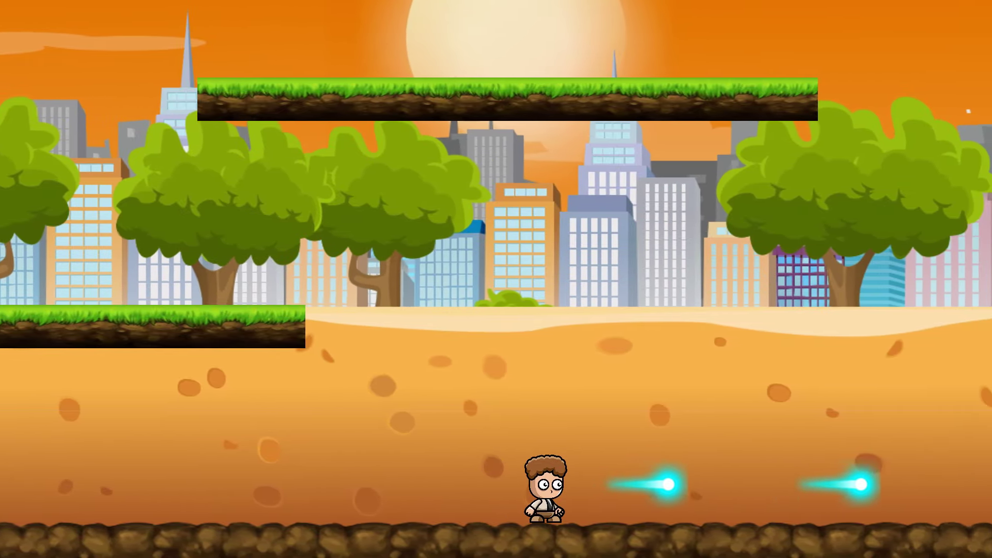
pyautogui.press('f')
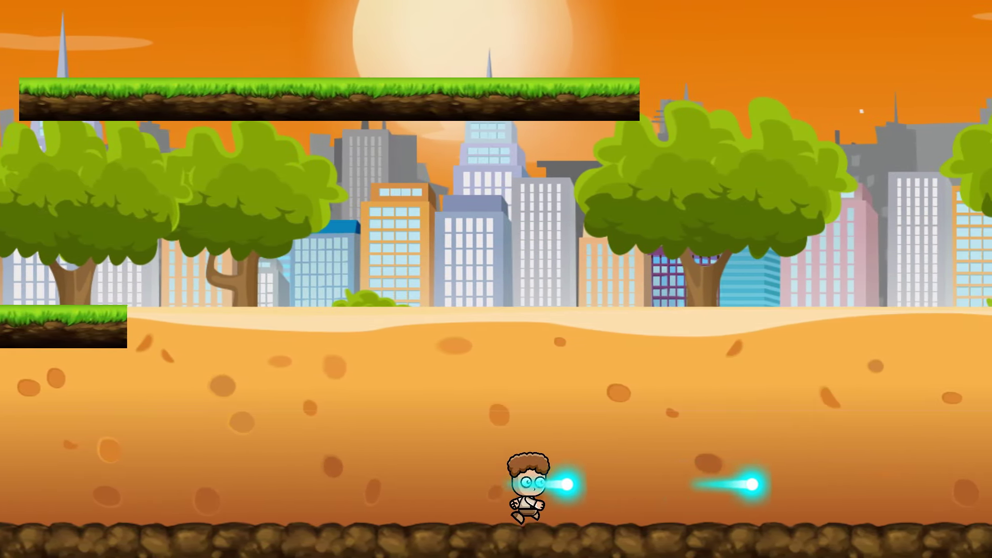
pyautogui.press('f')
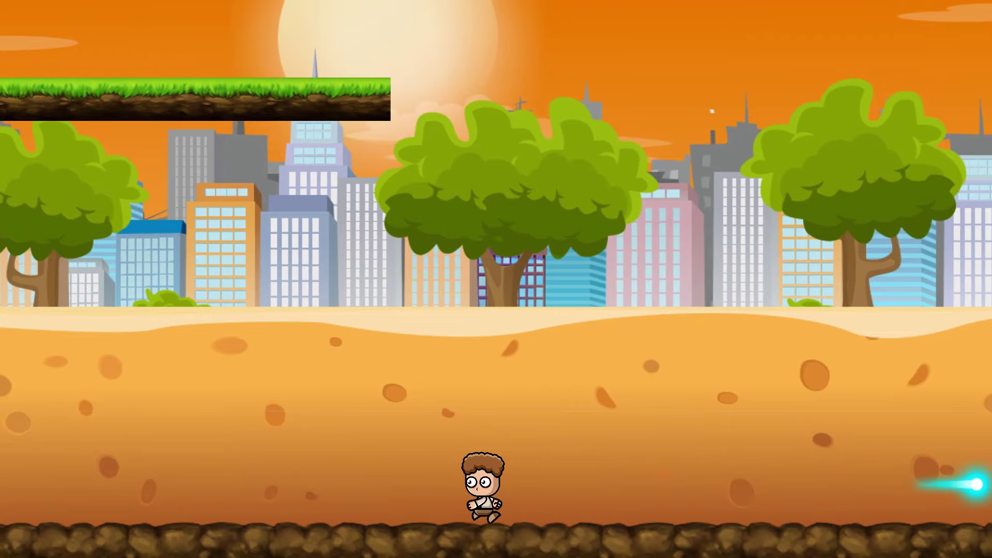
pyautogui.press('f')
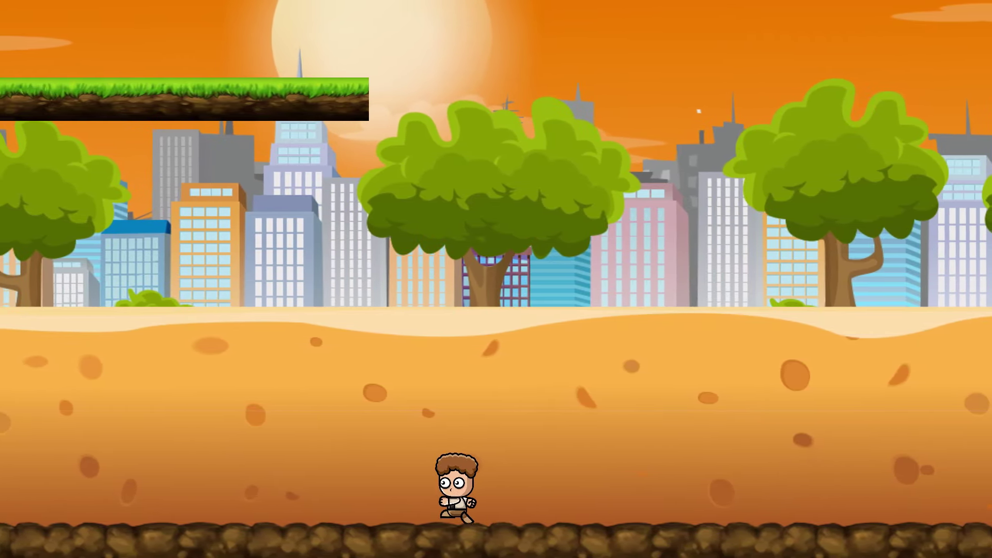
pyautogui.press('f')
pyautogui.press('f')
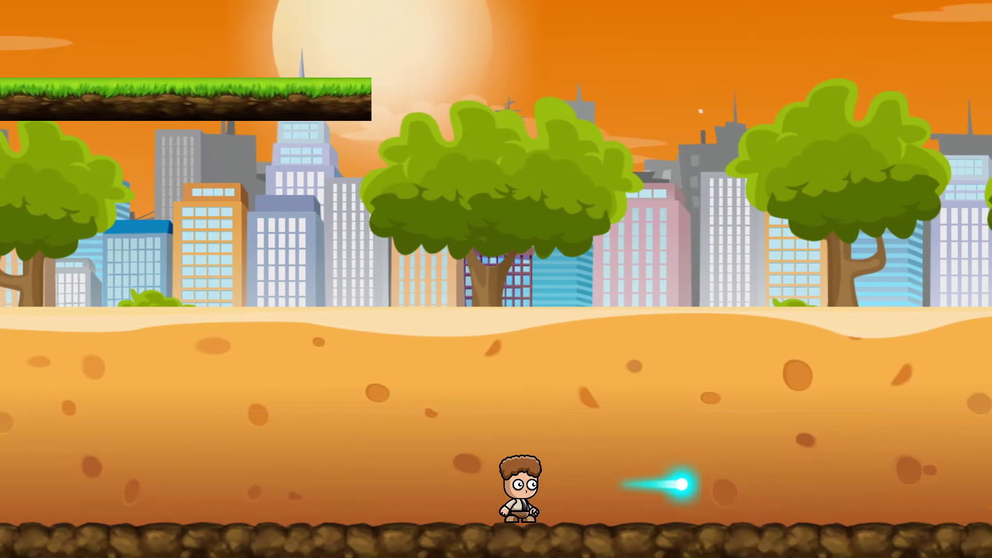
pyautogui.press('f')
pyautogui.press('f')
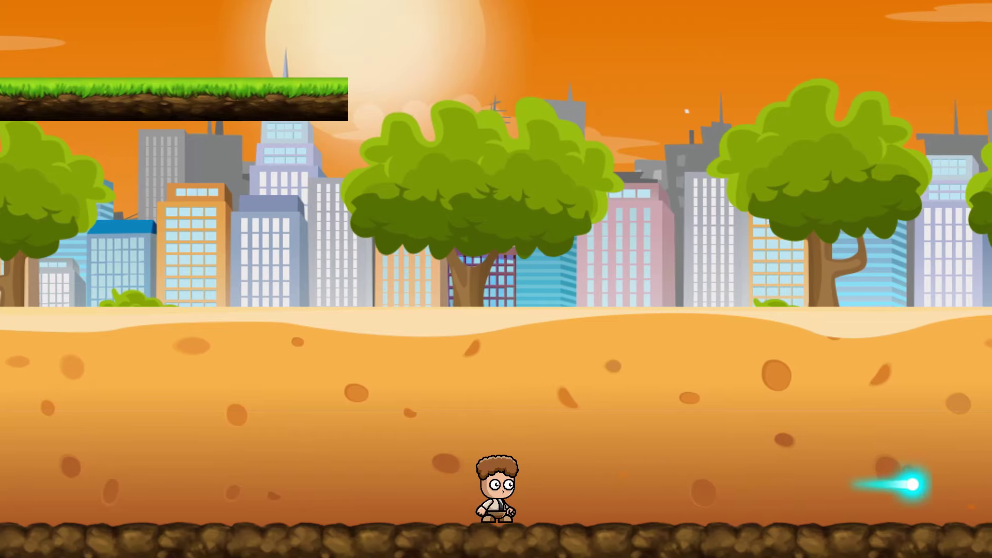
pyautogui.press('f')
pyautogui.press('f')
pyautogui.press('f')
pyautogui.press('f')
pyautogui.press('f')
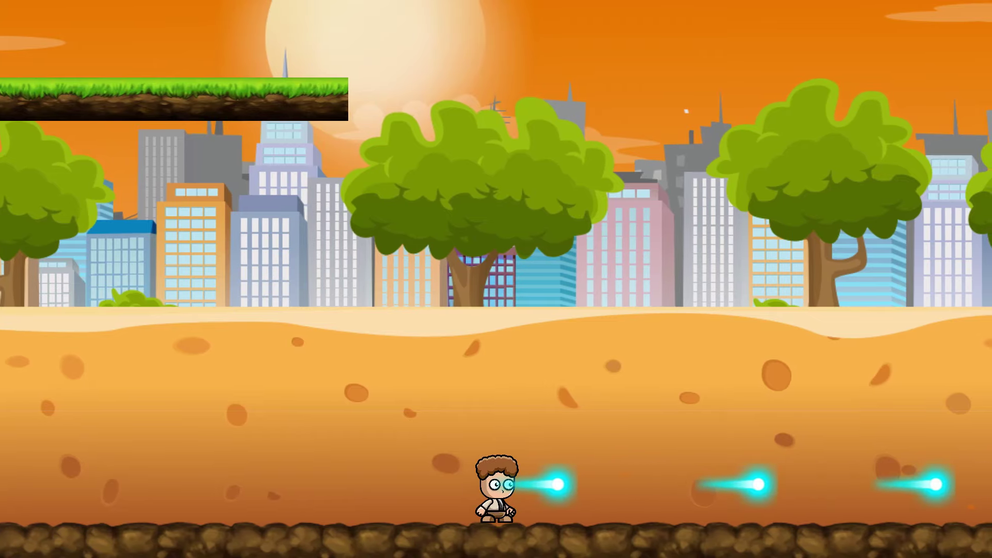
pyautogui.press('f')
pyautogui.press('f')
pyautogui.press('f')
pyautogui.press('f')
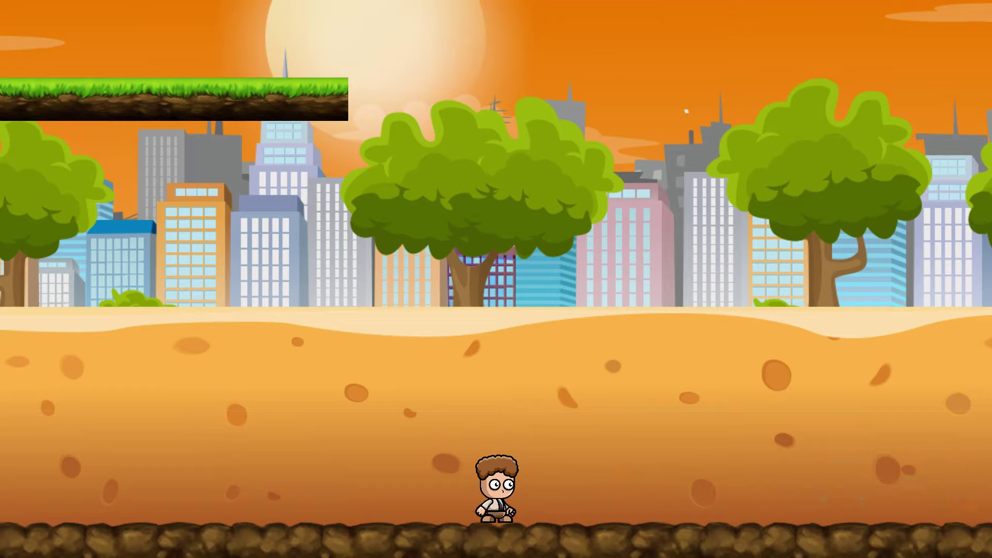
# Jump repeatedly while firing shots mid-air
pyautogui.press('space')
pyautogui.press('f')
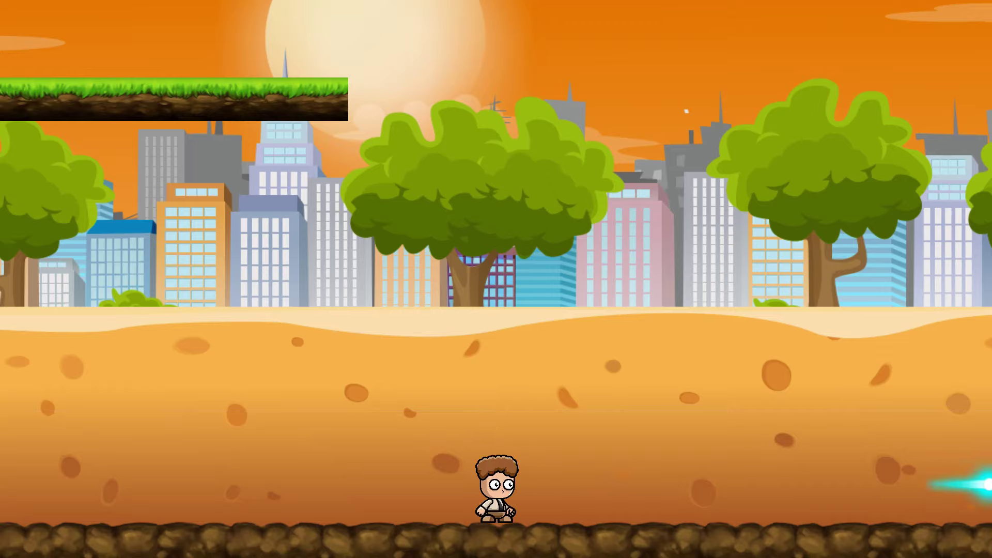
pyautogui.press('space')
pyautogui.press('f')
pyautogui.press('f')
pyautogui.press('space')
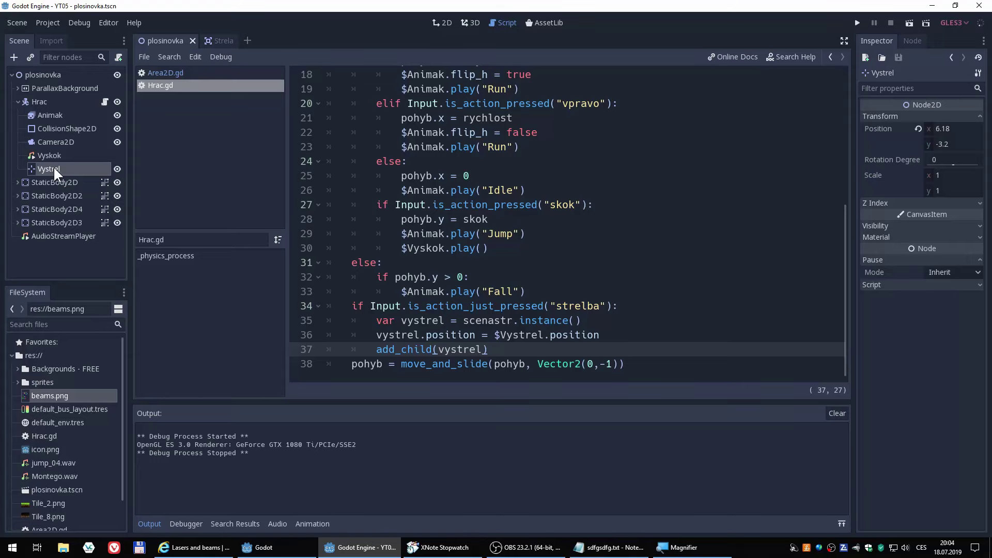
# In the 2D view, drag Vystrel's Position x from 6.18 to 23.53, then launch the game
pyautogui.click(444, 23)
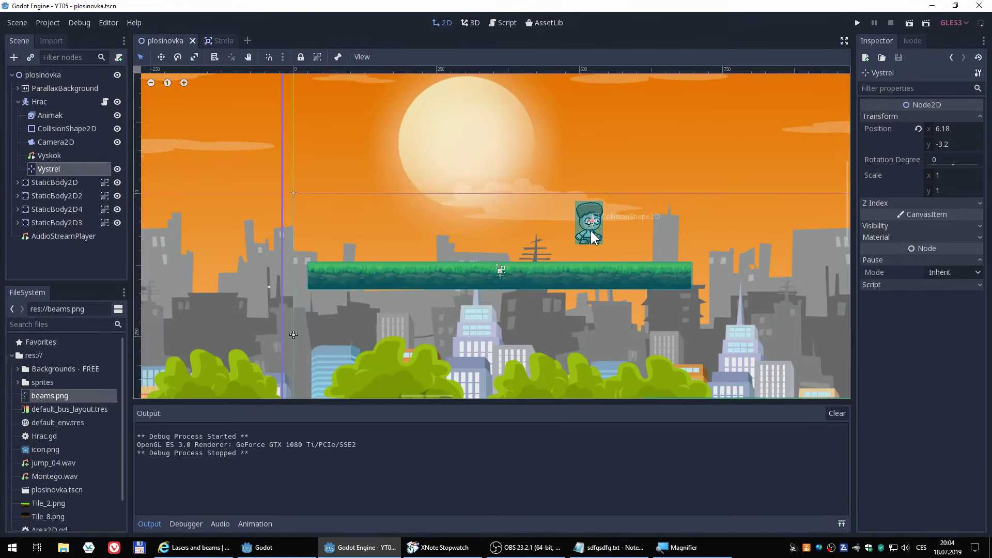
pyautogui.click(940, 129)
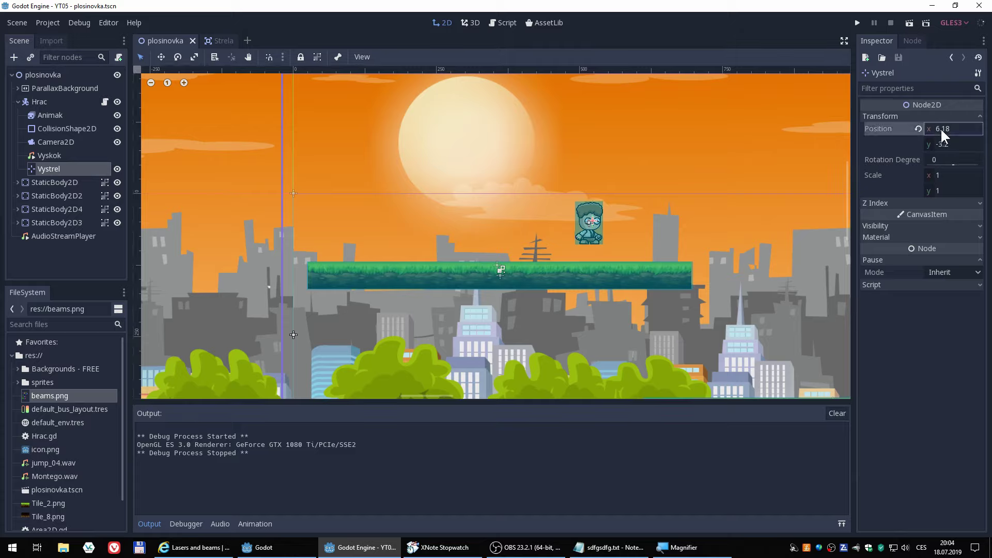
pyautogui.moveTo(940, 128); pyautogui.dragTo(961, 128)
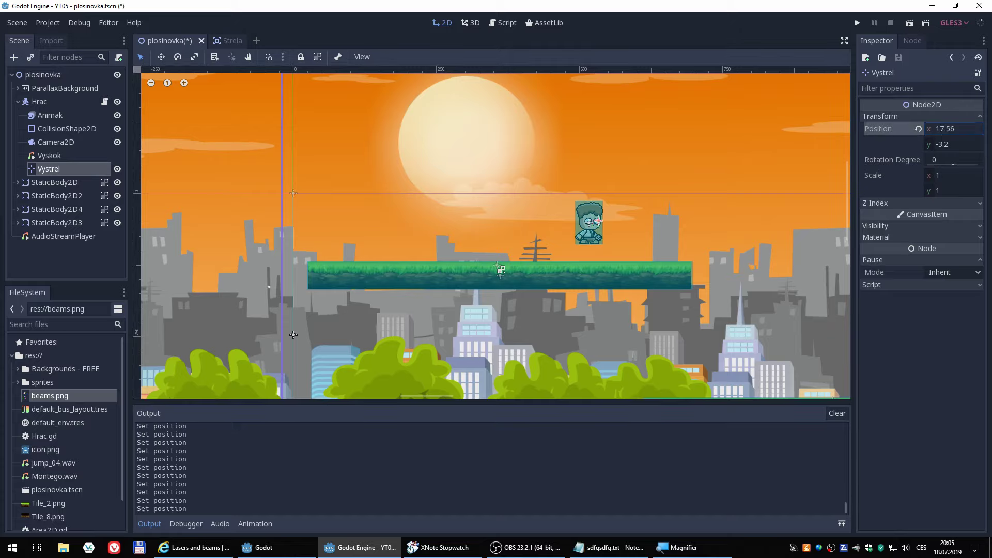
pyautogui.moveTo(961, 128); pyautogui.dragTo(973, 128)
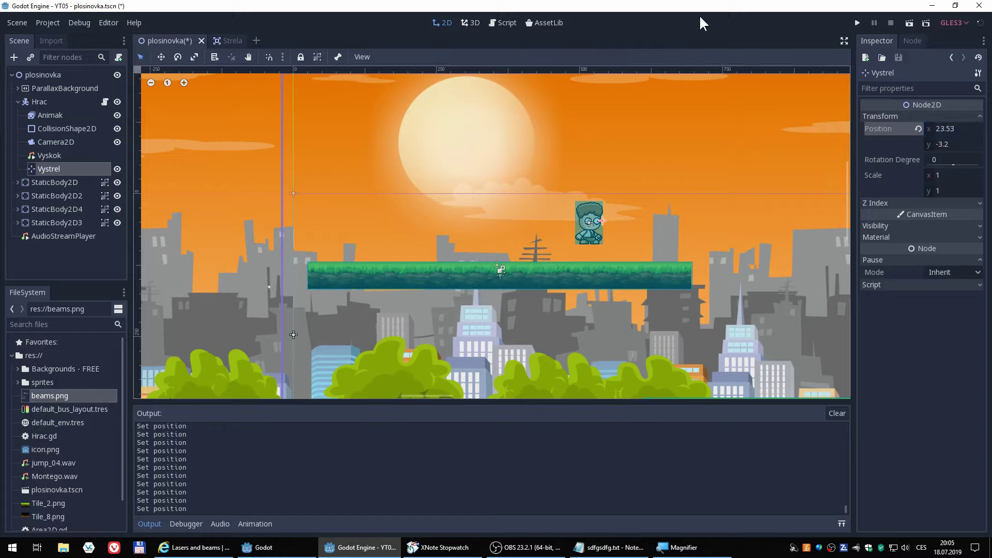
pyautogui.click(858, 23)
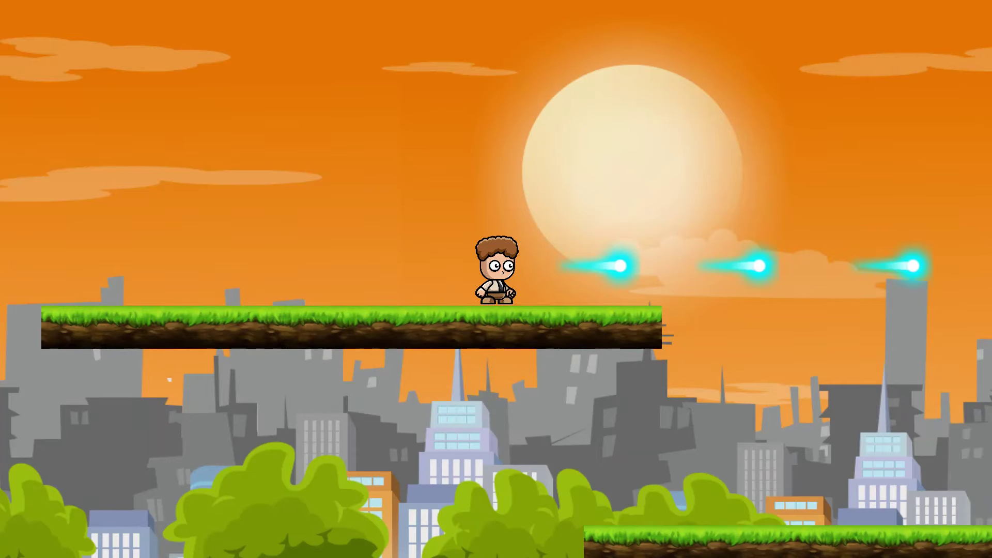
# Jump twice on the platform while shots fly ahead of the player
pyautogui.press('space')
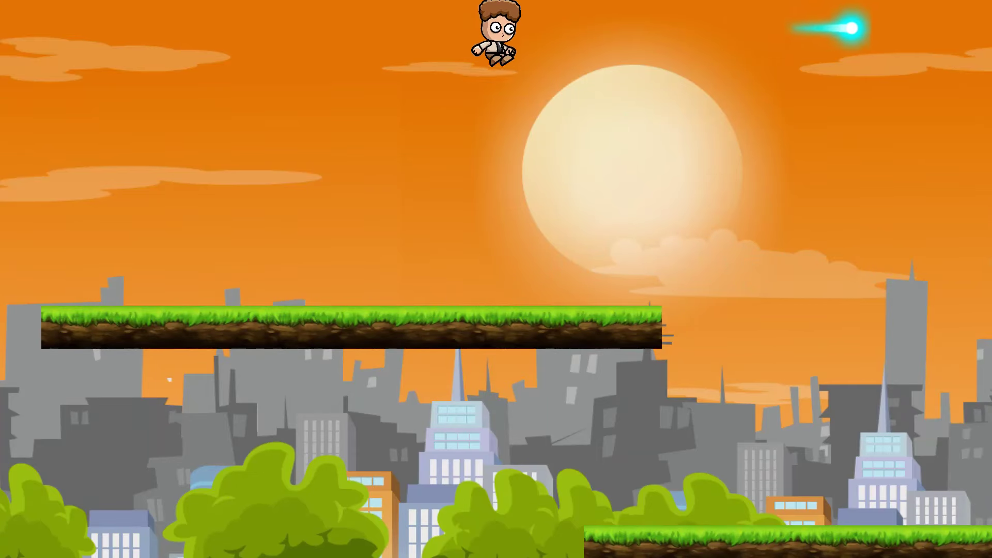
pyautogui.press('space')
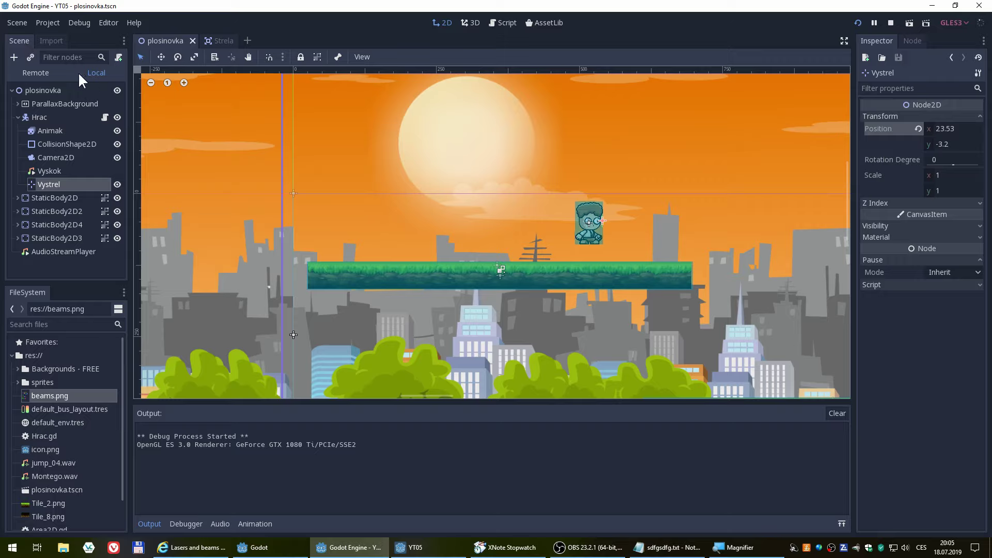
# Show the Remote scene tree and expand plosinovka and Hrac to list spawned shots
pyautogui.click(34, 71)
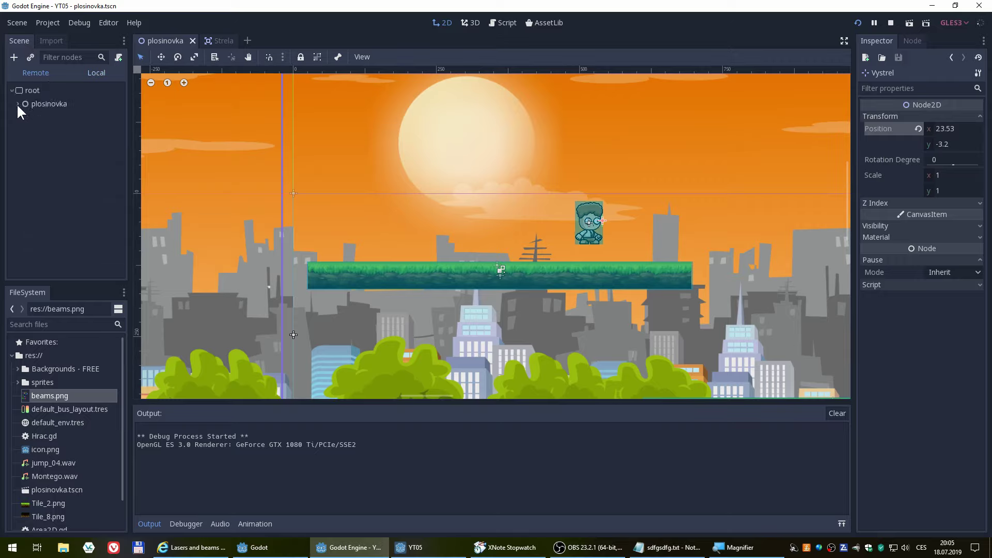
pyautogui.click(18, 105)
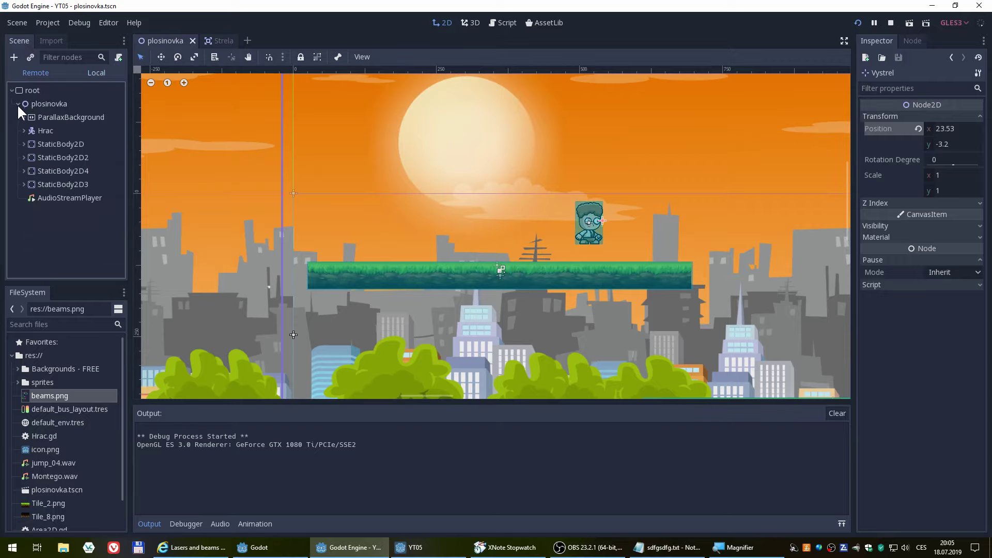
pyautogui.click(24, 131)
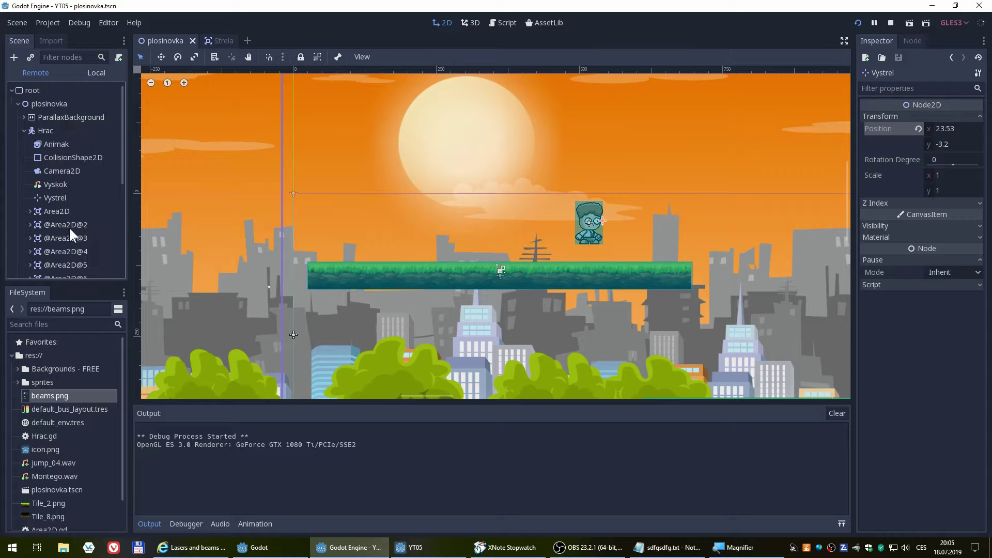
pyautogui.scroll(-3, 55, 212)
pyautogui.scroll(-2, 62, 164)
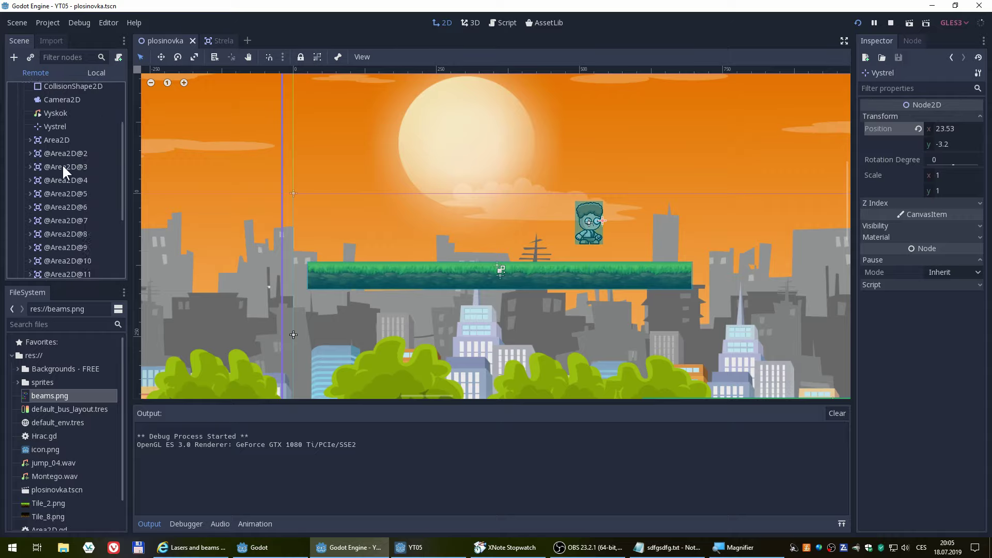
pyautogui.scroll(-2, 81, 190)
pyautogui.scroll(-1, 85, 226)
pyautogui.scroll(-2, 78, 236)
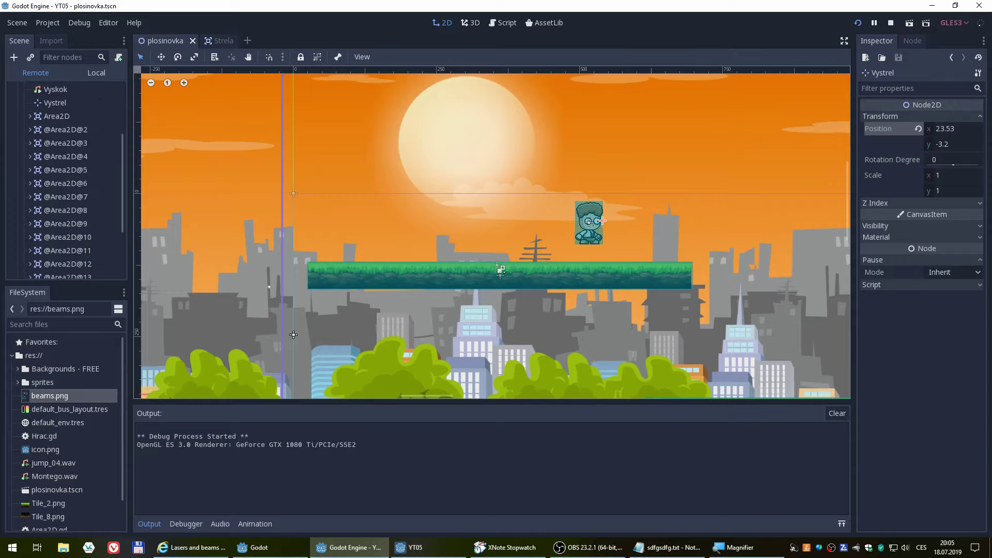
pyautogui.click(71, 209)
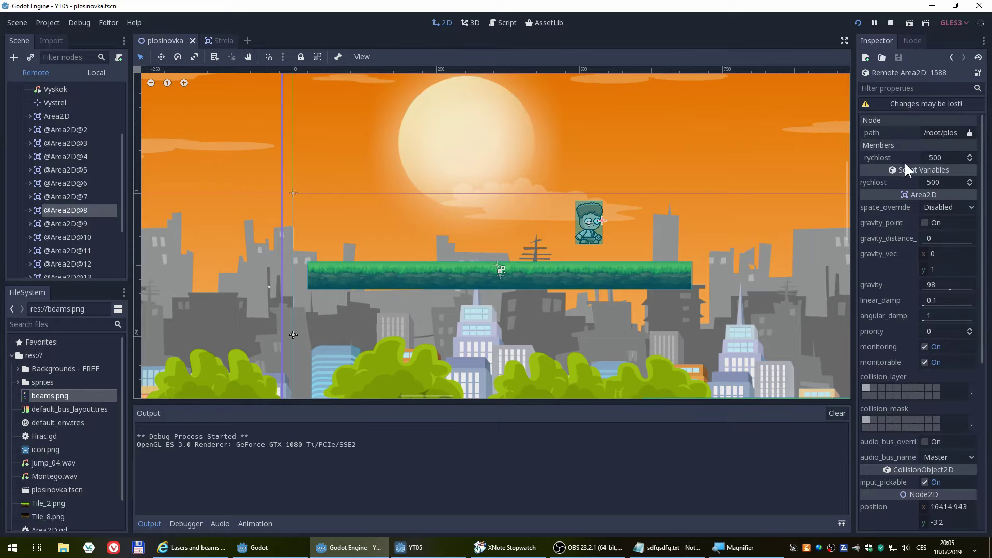
pyautogui.scroll(-3, 901, 257)
pyautogui.scroll(-3, 904, 278)
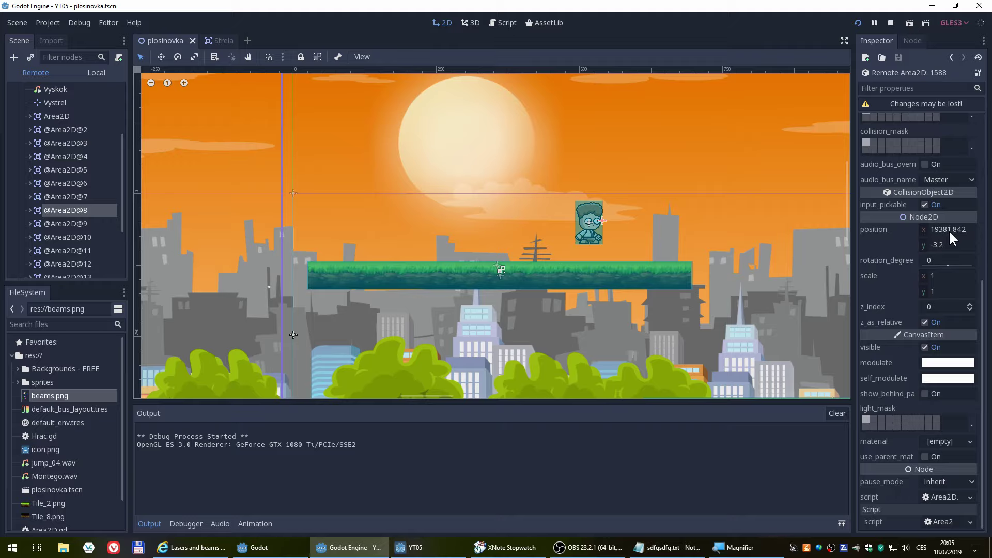
pyautogui.scroll(1, 541, 281)
pyautogui.scroll(-1, 621, 274)
pyautogui.scroll(-1, 723, 279)
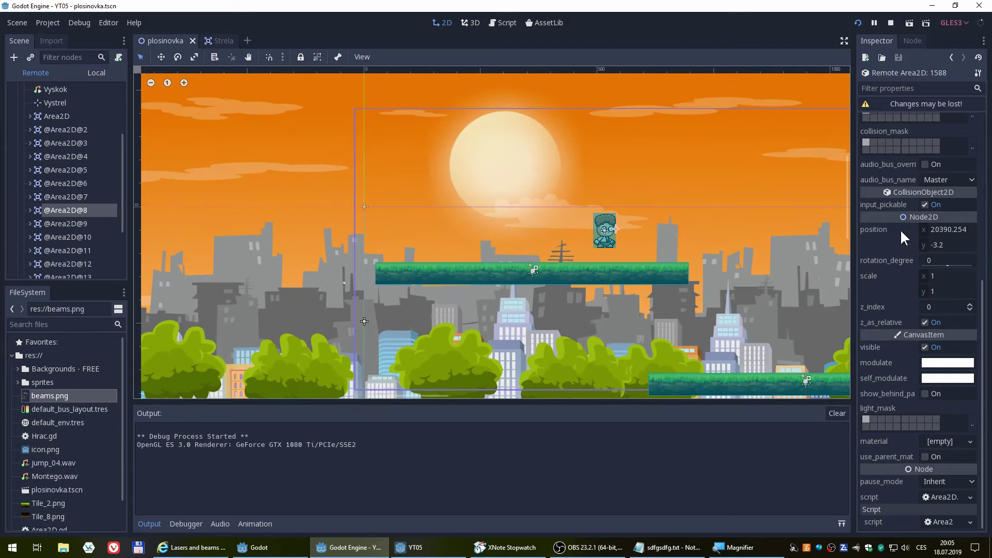
# Inspect another spawned shot's properties, open the audio bus panel, and relaunch the game
pyautogui.click(79, 131)
pyautogui.scroll(-3, 70, 201)
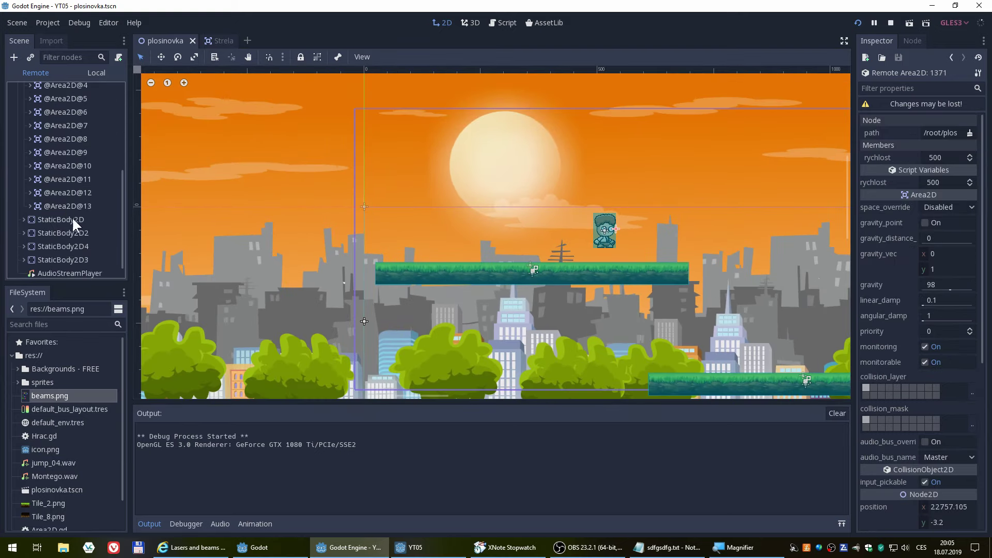
pyautogui.scroll(2, 75, 203)
pyautogui.scroll(2, 75, 204)
pyautogui.scroll(2, 63, 209)
pyautogui.scroll(2, 67, 211)
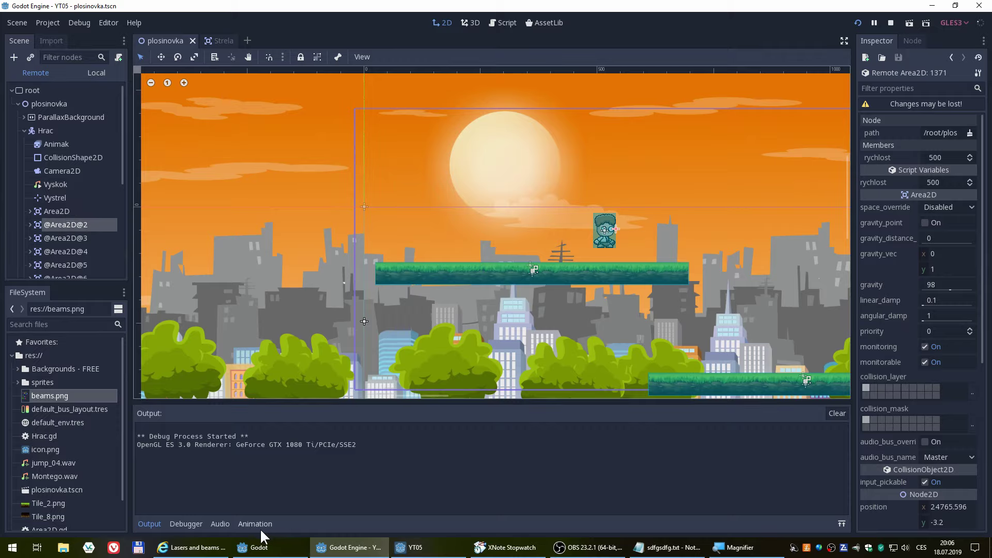
pyautogui.click(220, 523)
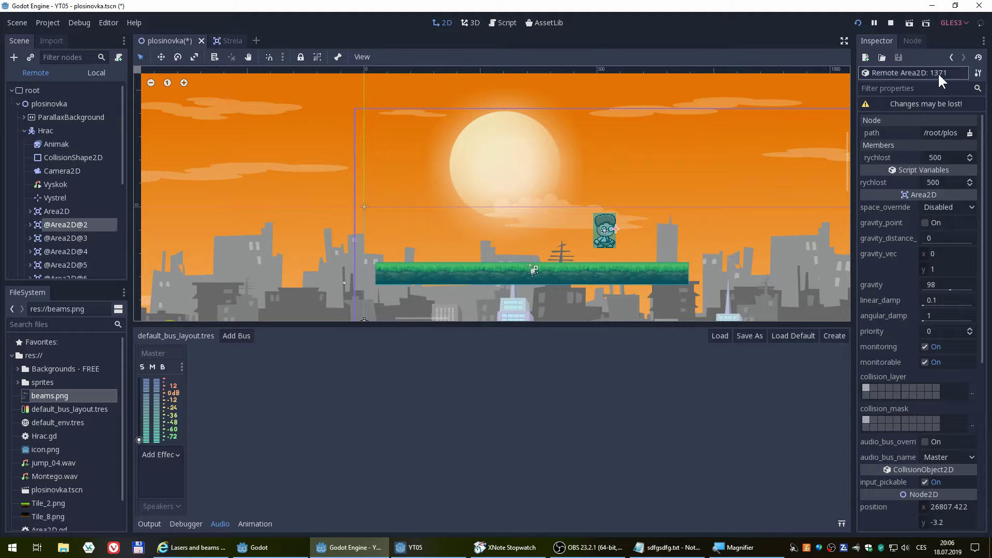
pyautogui.click(857, 20)
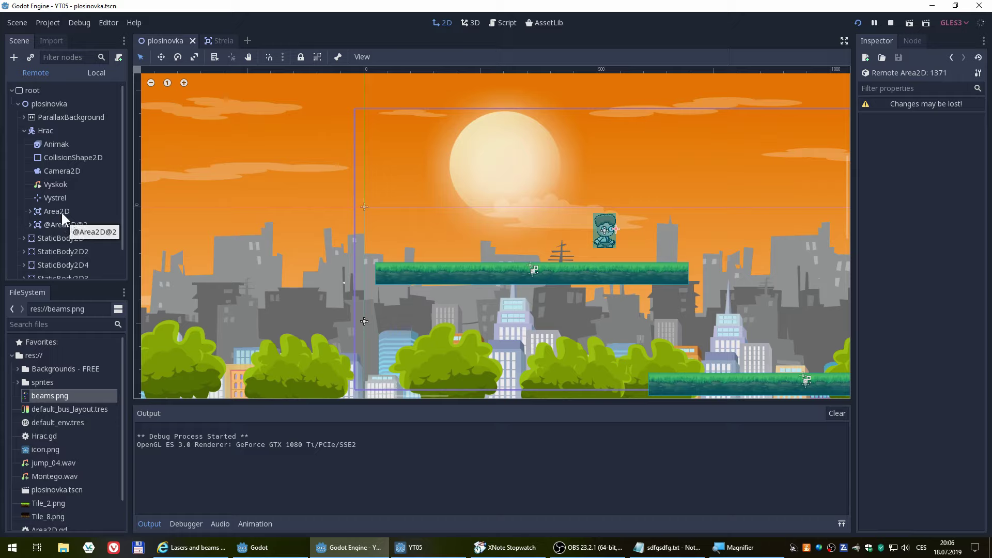
pyautogui.click(46, 131)
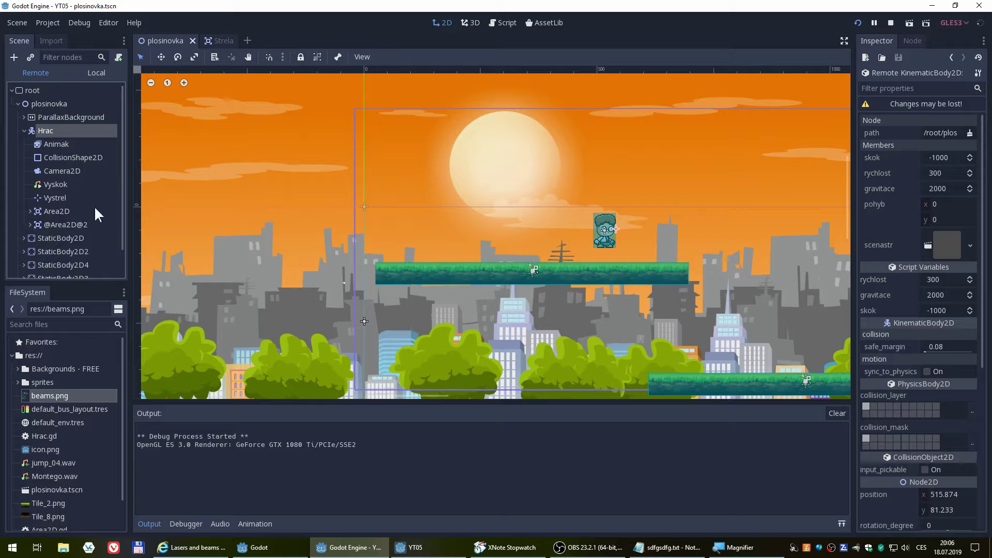
pyautogui.click(56, 211)
pyautogui.click(60, 224)
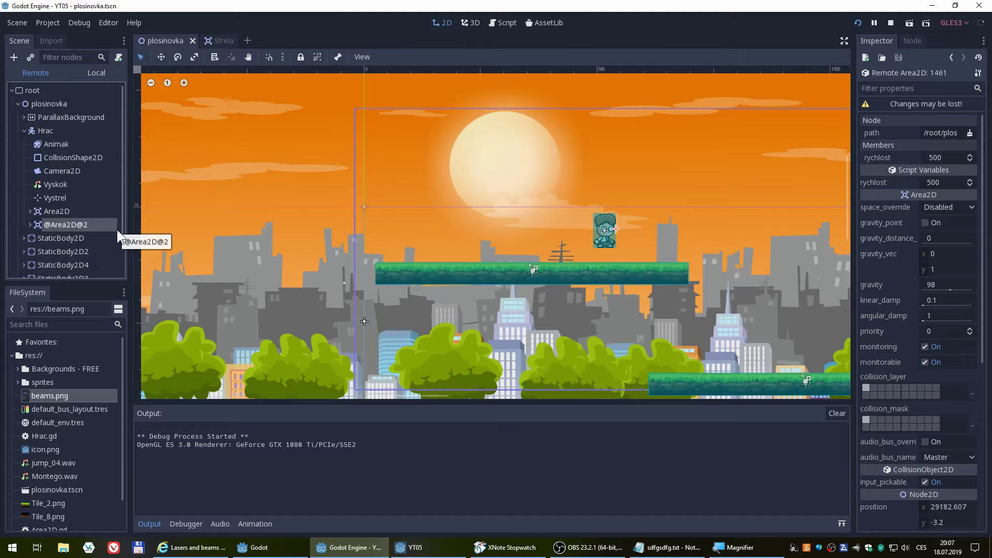
pyautogui.click(890, 23)
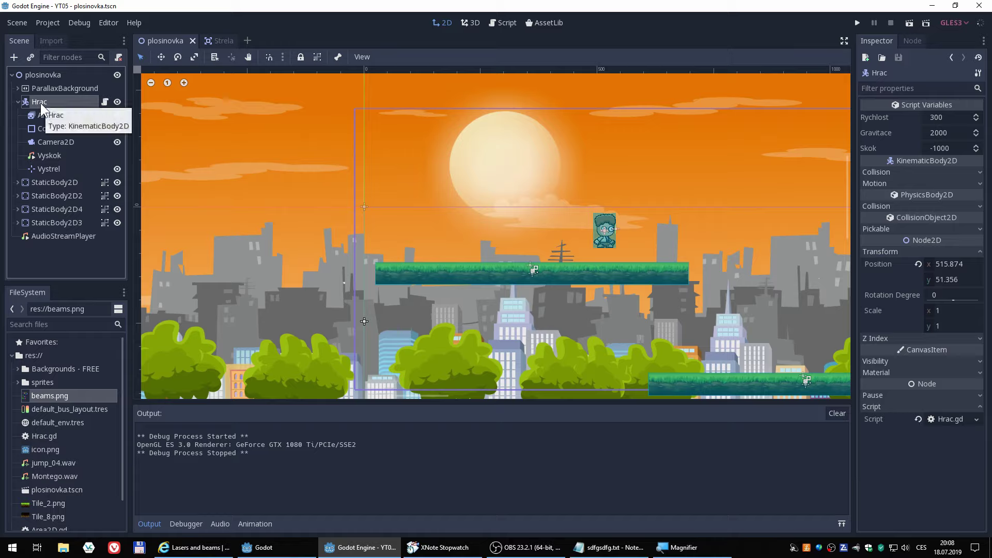
# Create a base Node child under Hrac via the add-node dialog and rename it Strely
pyautogui.click(14, 57)
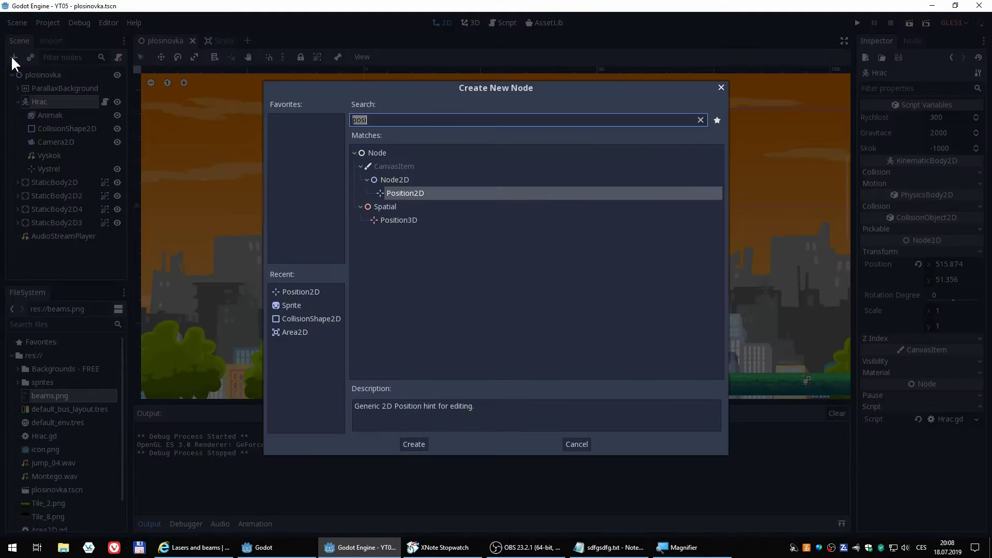
pyautogui.click(377, 153)
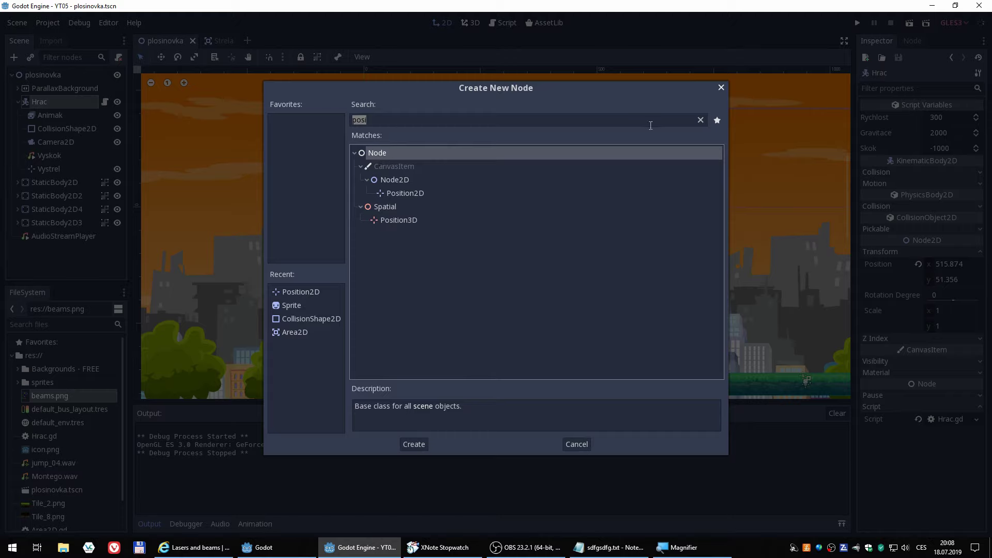
pyautogui.click(700, 120)
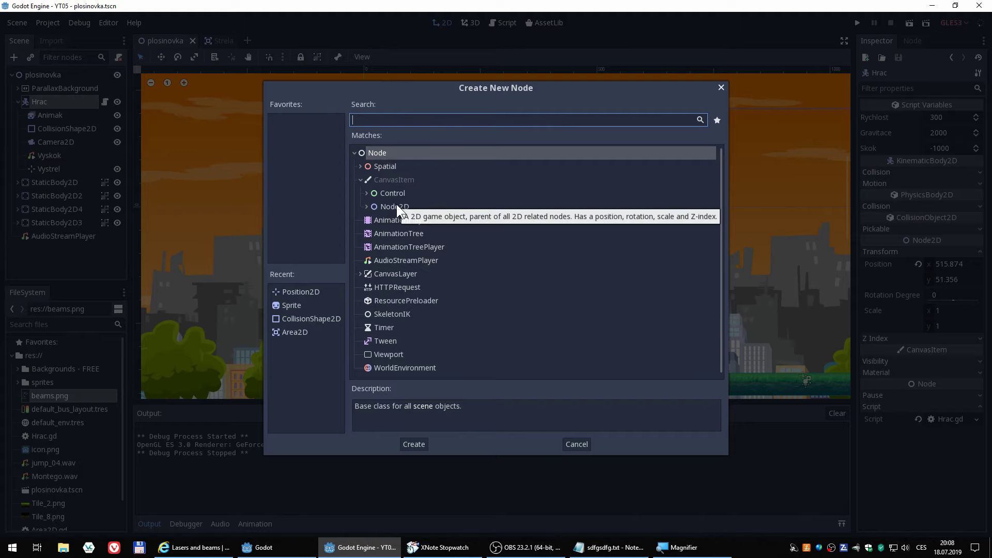
pyautogui.doubleClick(379, 152)
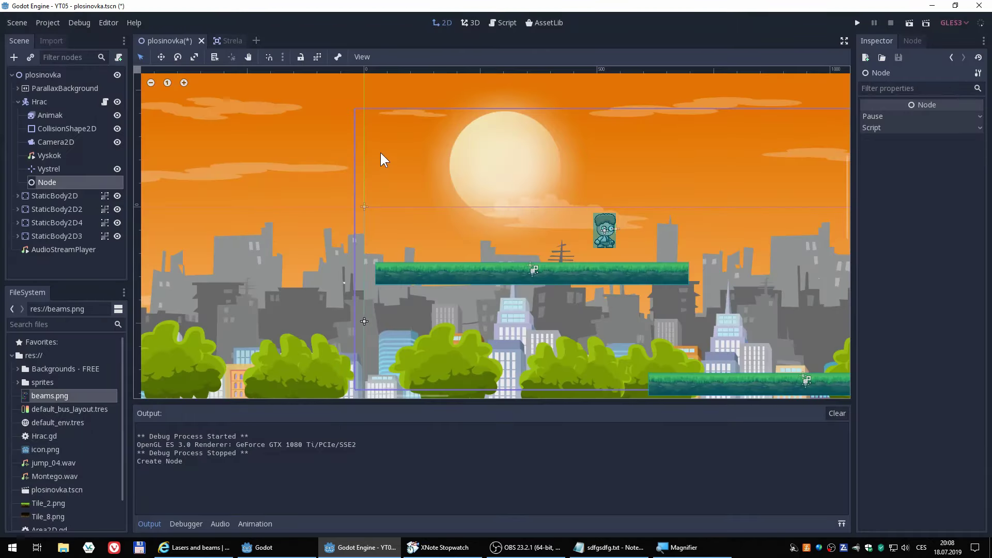
pyautogui.doubleClick(46, 182)
pyautogui.write('Strely')
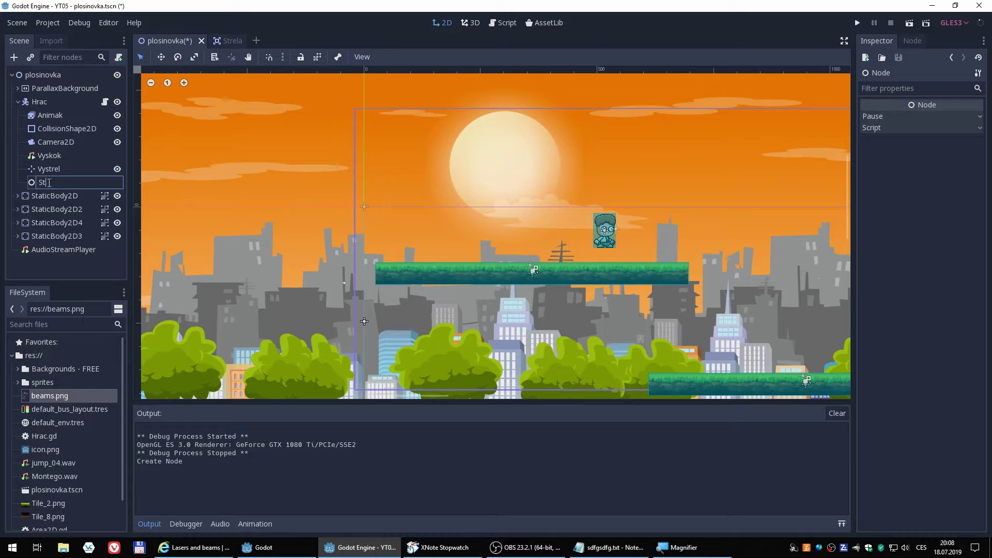
pyautogui.press('Return')
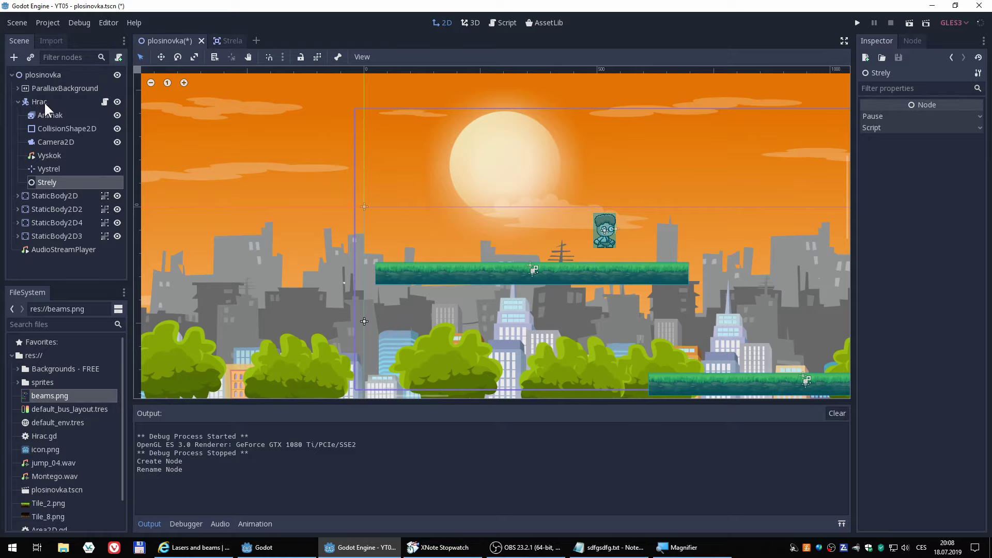
# Change line 37 of Hrac.gd to $Strely.add_child(vystrel) and run the game
pyautogui.click(502, 22)
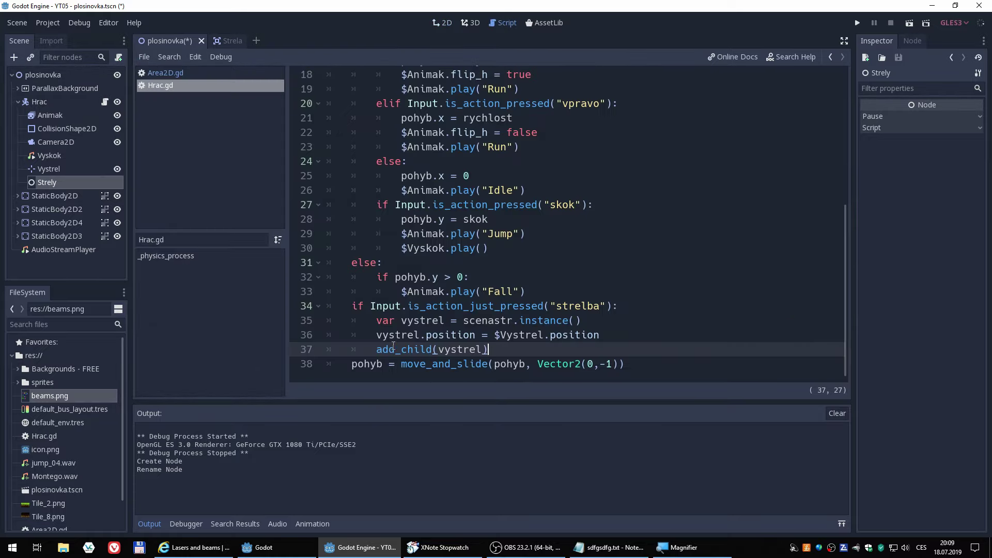
pyautogui.click(377, 350)
pyautogui.scroll(2, 305, 207)
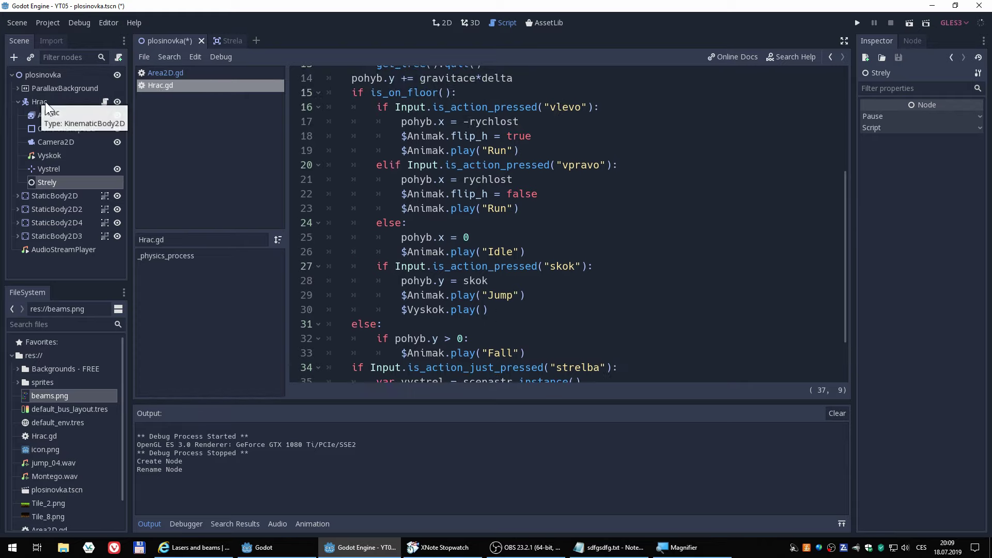
pyautogui.scroll(-2, 438, 329)
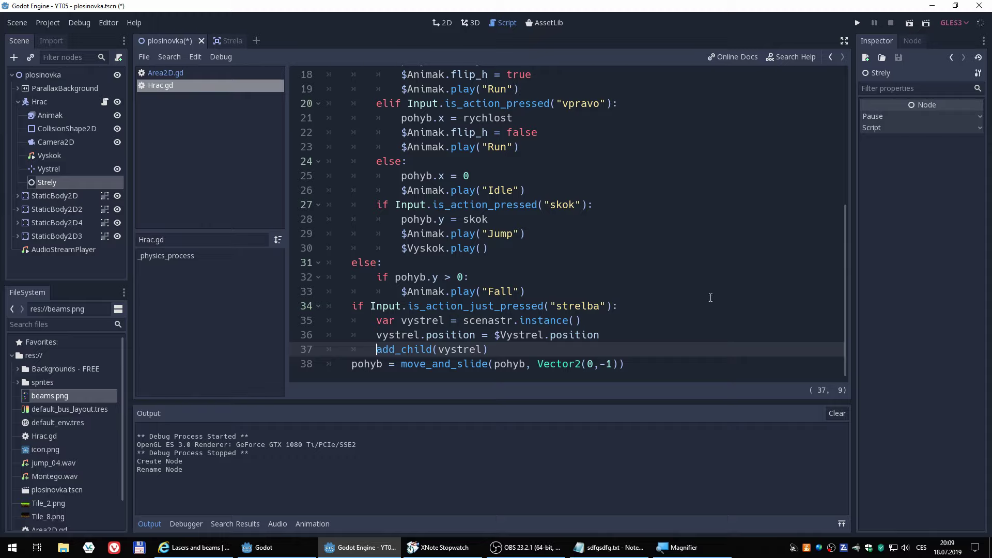
pyautogui.write('$')
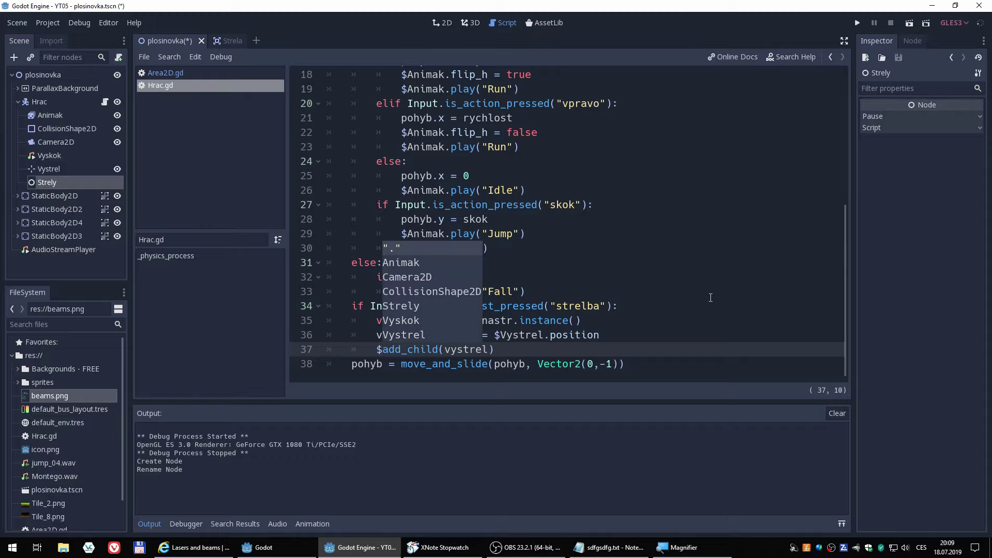
pyautogui.press('Down')
pyautogui.press('Down')
pyautogui.press('Down')
pyautogui.press('Down')
pyautogui.press('Return')
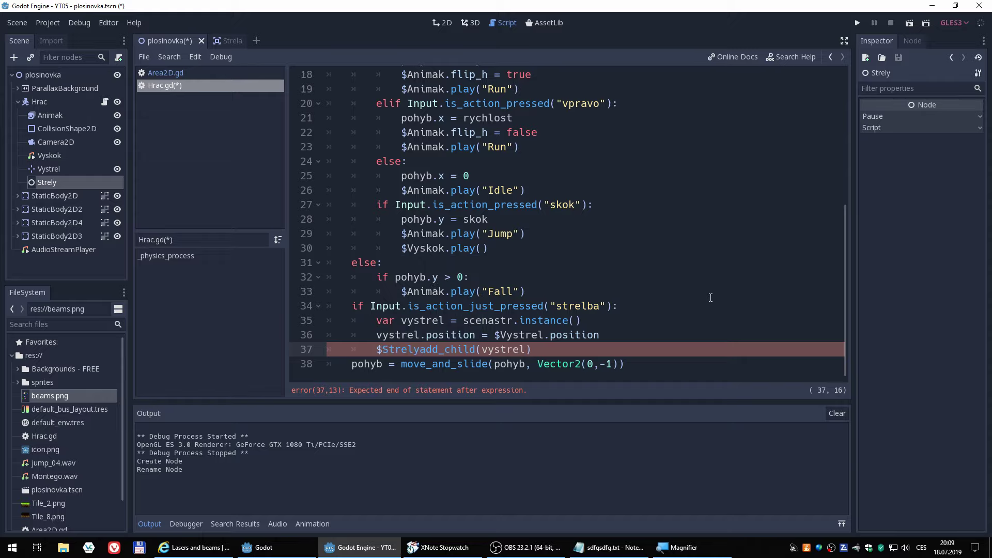
pyautogui.write('.')
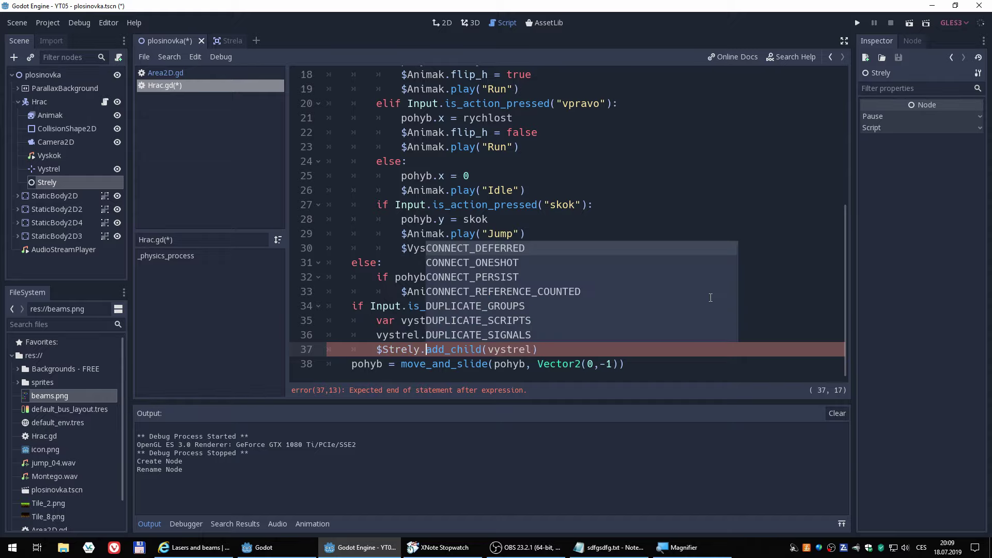
pyautogui.click(710, 128)
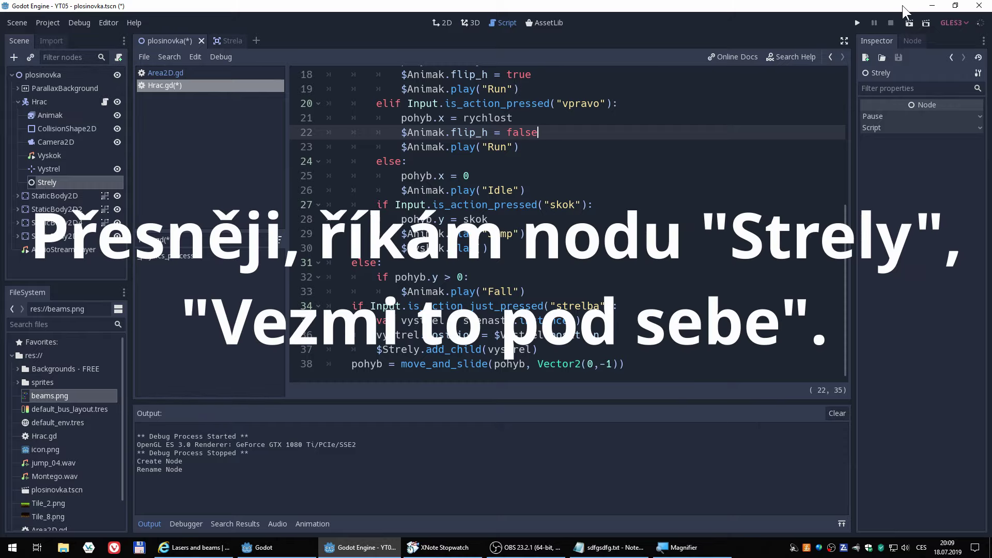
pyautogui.click(857, 22)
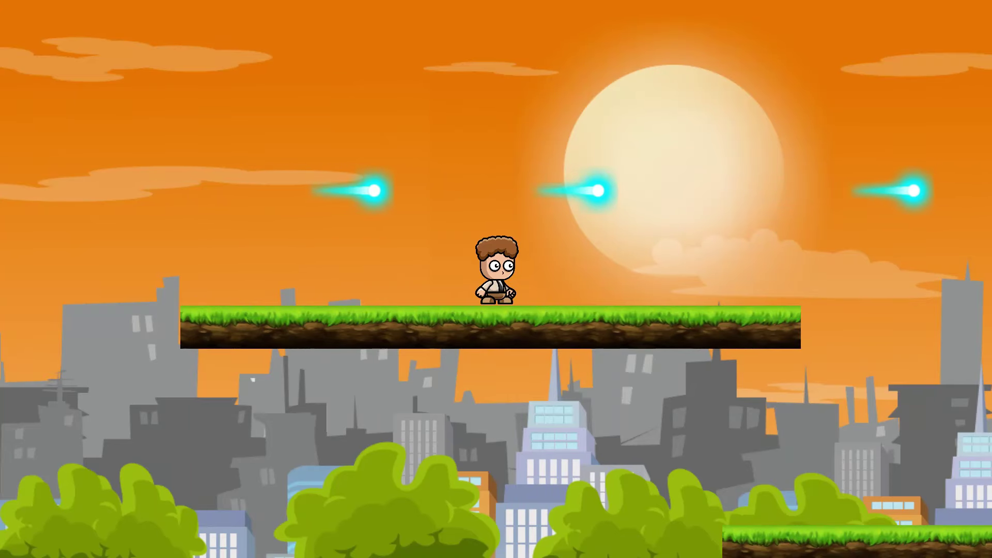
# Run the character right and left and jump repeatedly while cyan laser shots fly
pyautogui.press('Right')
pyautogui.press('space')
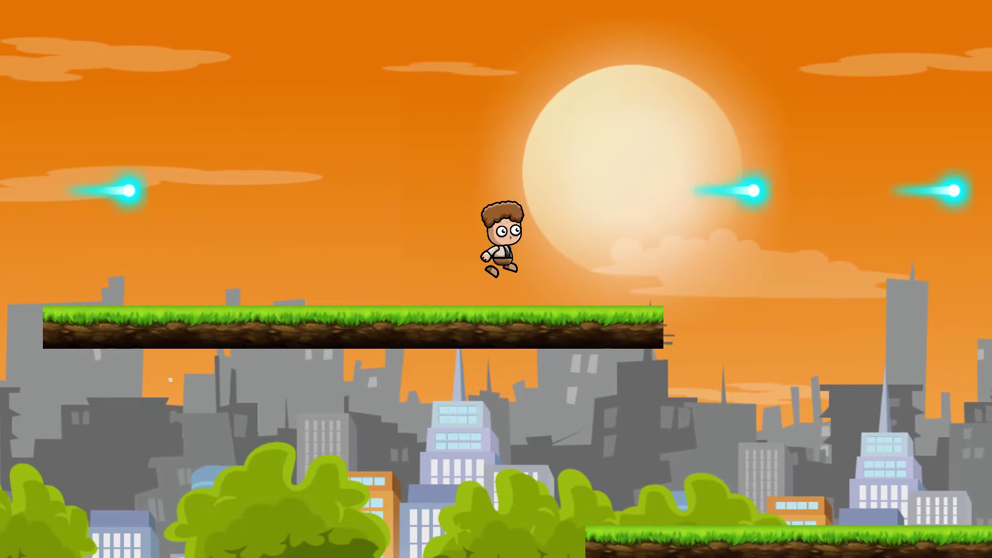
pyautogui.press('space')
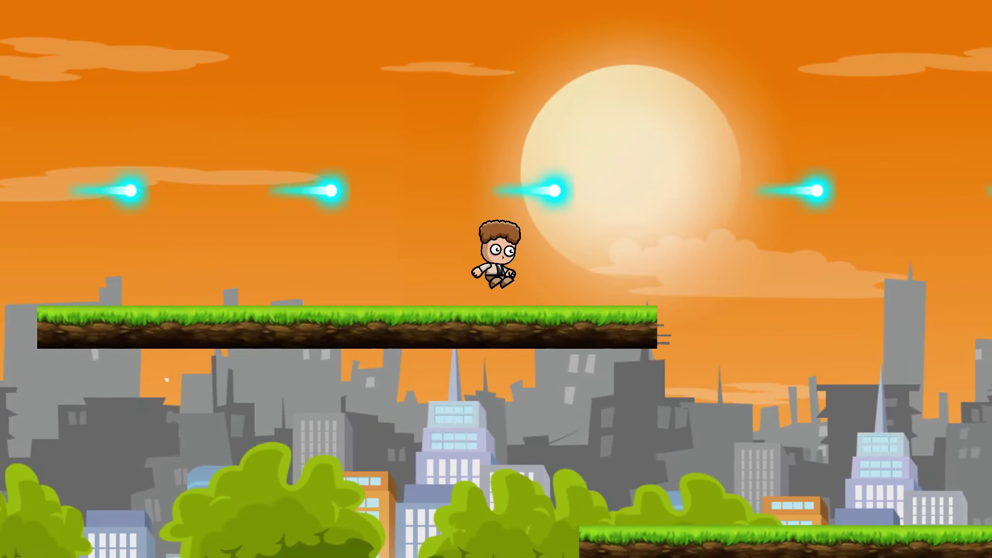
pyautogui.press('space')
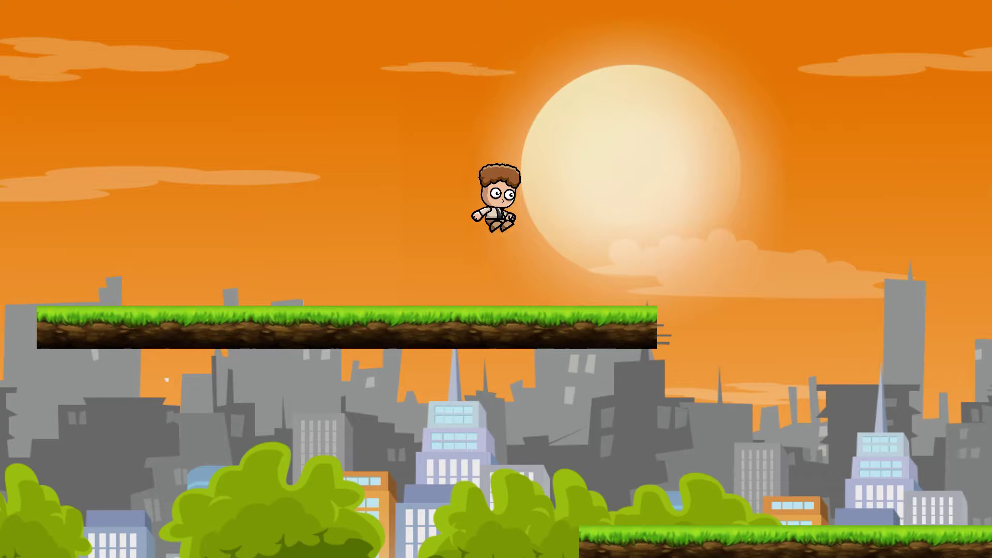
pyautogui.press('Left')
pyautogui.press('Right')
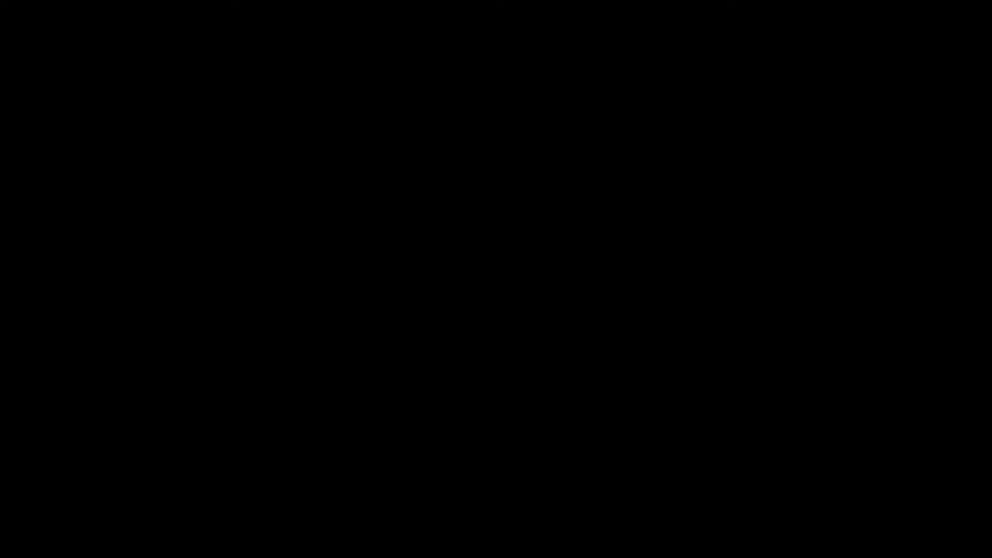
# Scroll the Hrac.gd script to the strelba shooting block
pyautogui.scroll(-2, 676, 266)
pyautogui.scroll(2, 676, 266)
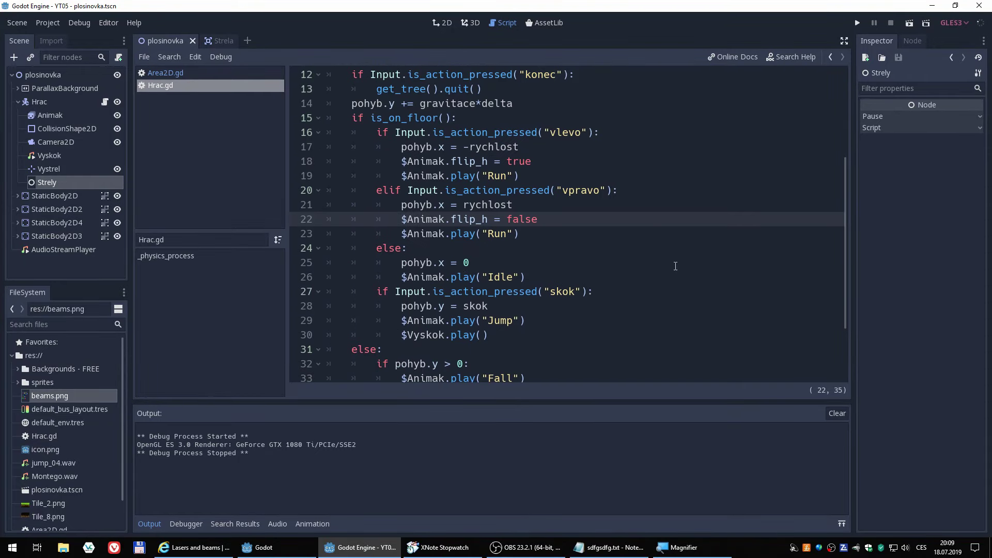
pyautogui.scroll(-2, 466, 263)
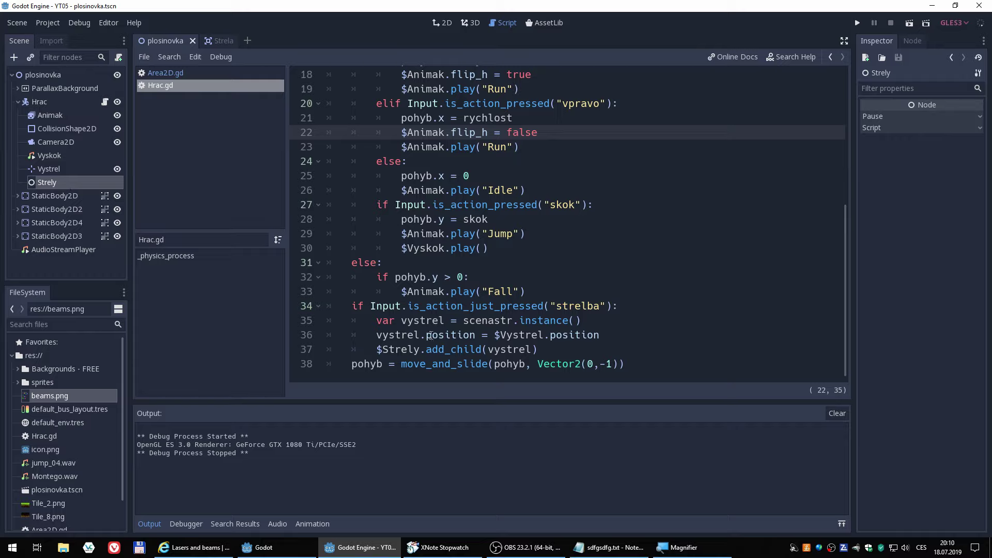
pyautogui.click(547, 338)
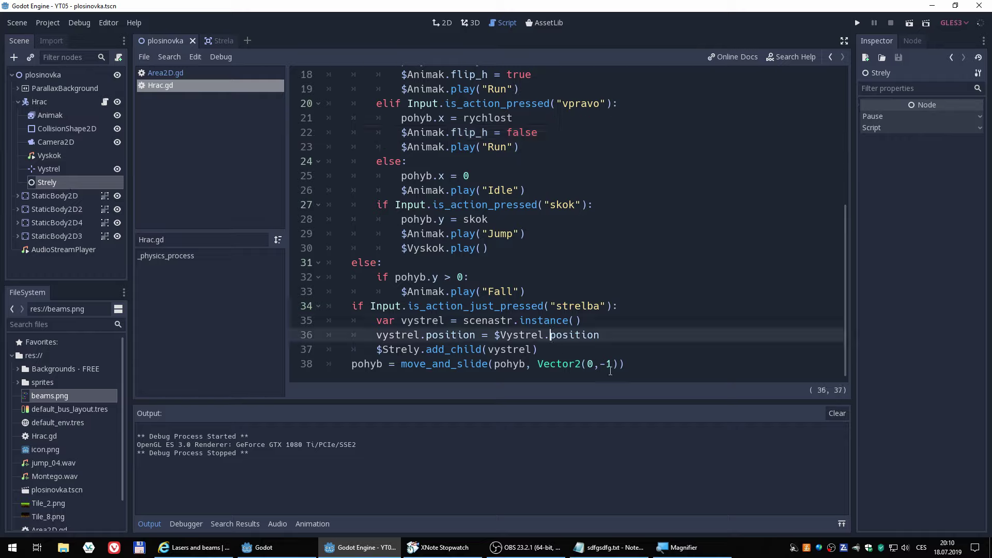
pyautogui.write('glo')
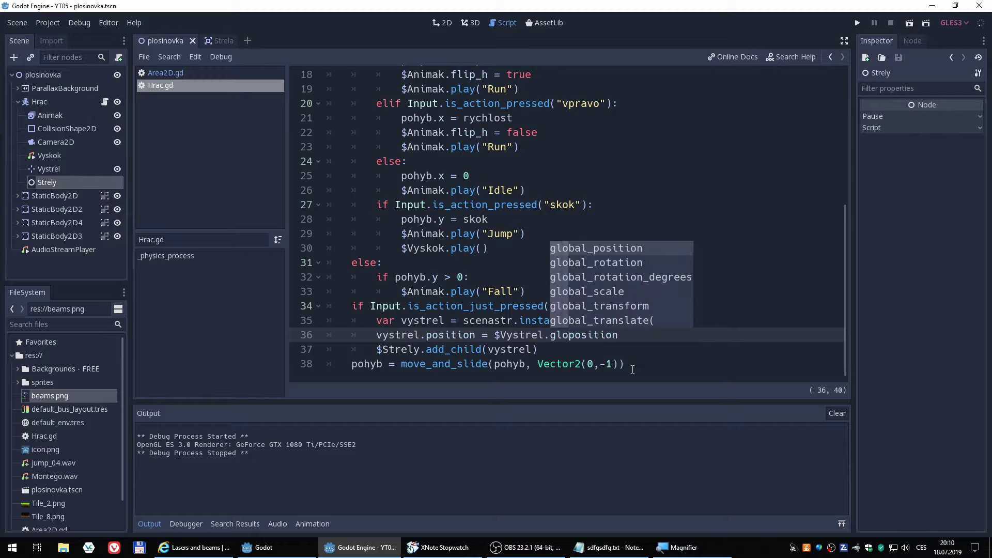
pyautogui.press('Return')
pyautogui.press('Delete')
pyautogui.press('Delete')
pyautogui.press('Delete')
pyautogui.press('Delete')
pyautogui.press('Delete')
pyautogui.press('Delete')
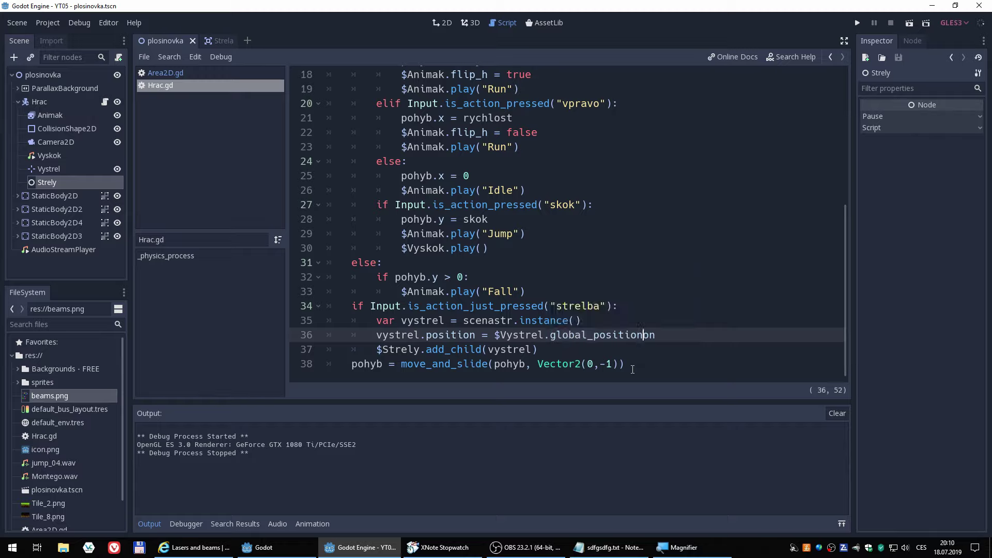
pyautogui.press('Delete')
pyautogui.press('Delete')
pyautogui.click(53, 168)
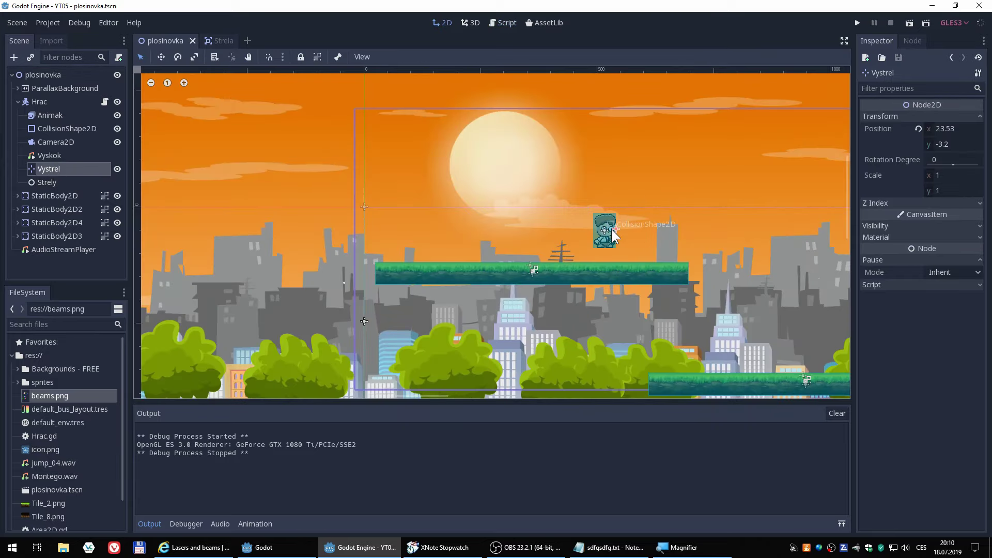
pyautogui.click(42, 181)
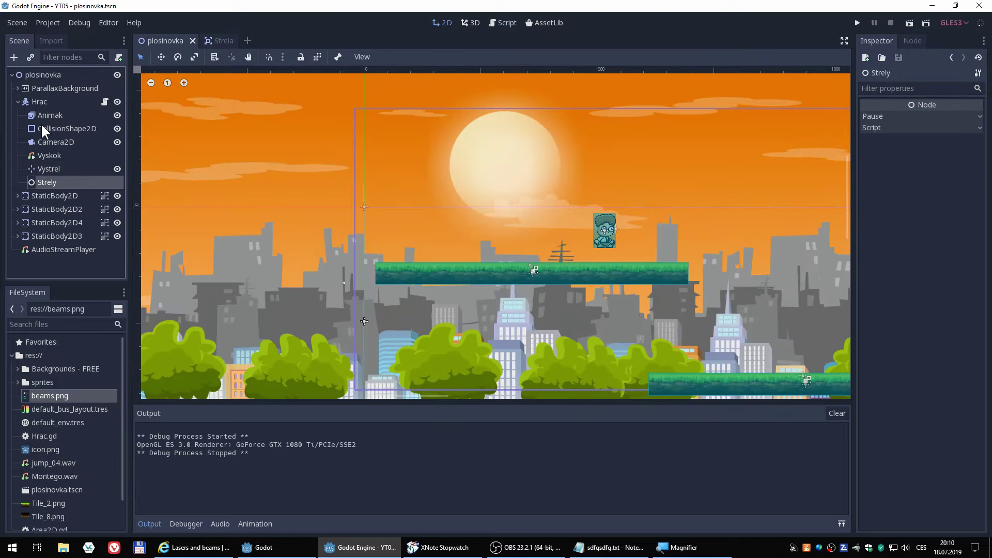
pyautogui.click(38, 102)
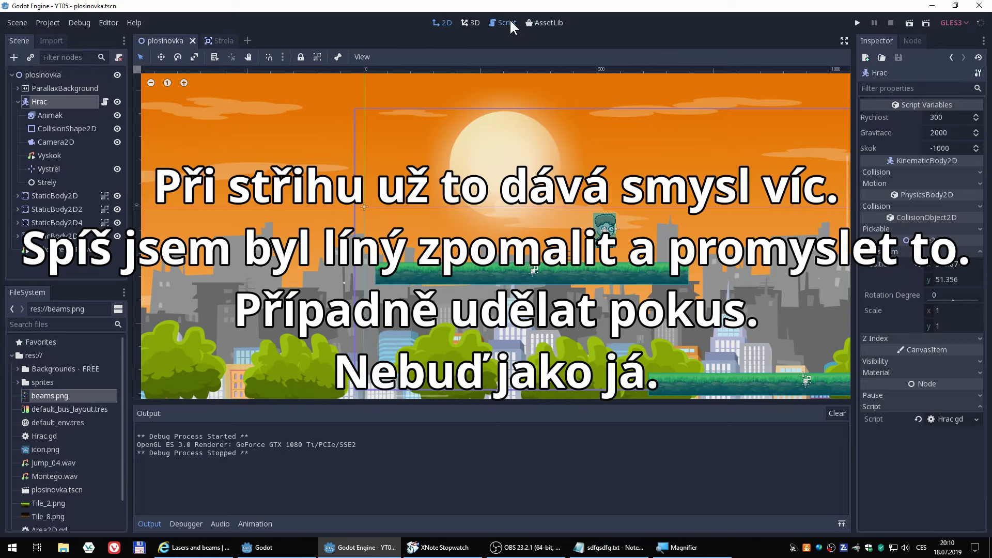
pyautogui.click(506, 22)
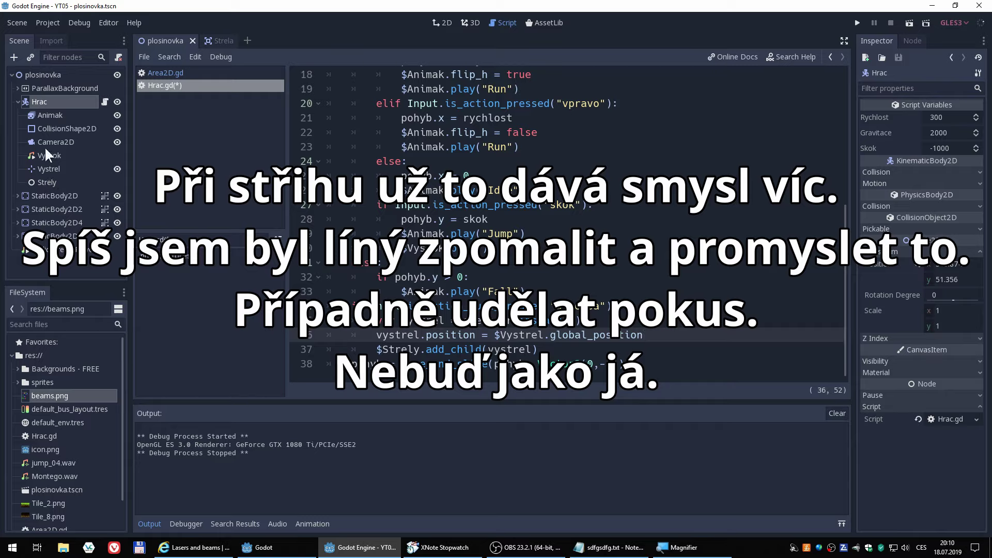
pyautogui.click(443, 24)
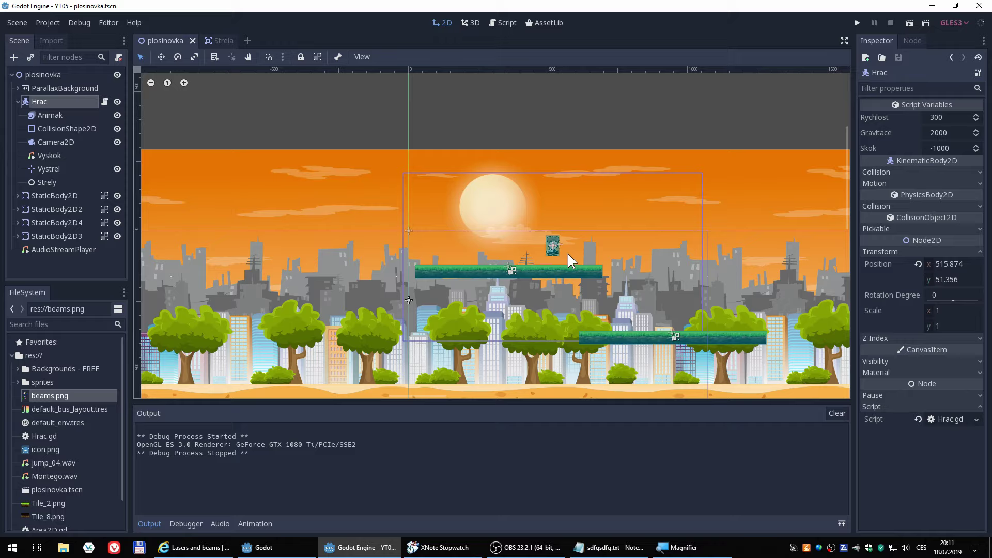
pyautogui.scroll(1, 568, 253)
pyautogui.scroll(2, 556, 244)
pyautogui.scroll(1, 572, 253)
pyautogui.scroll(2, 544, 242)
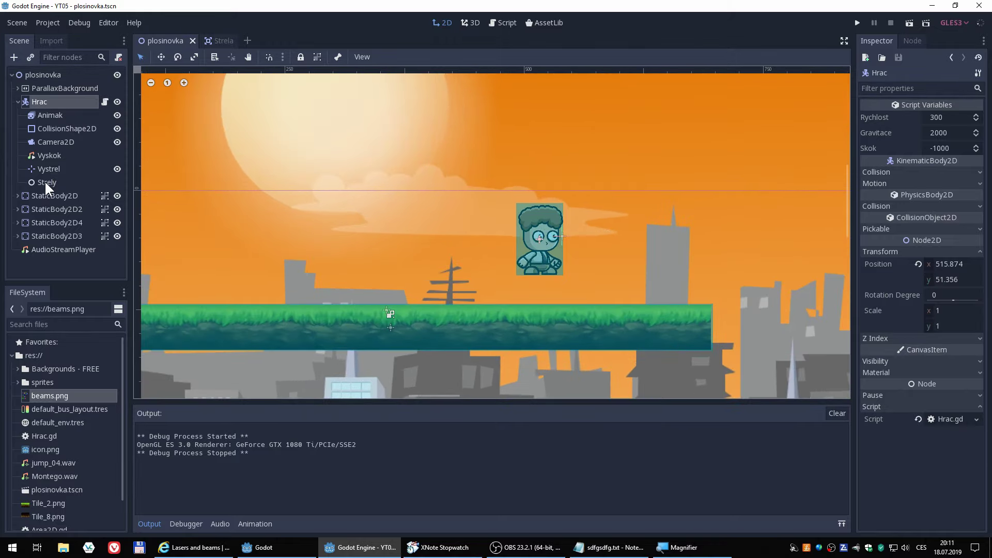
pyautogui.scroll(1, 568, 229)
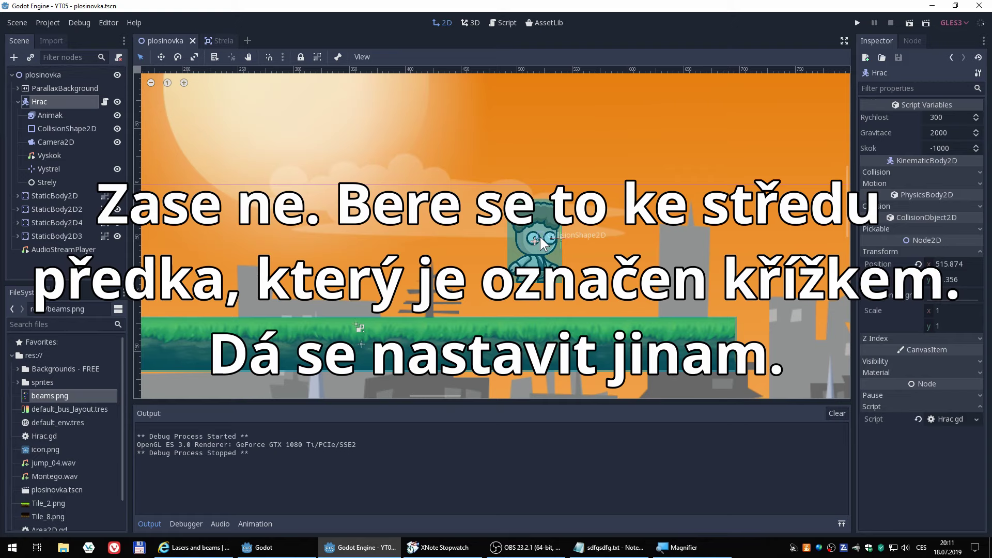
pyautogui.scroll(-4, 540, 236)
pyautogui.scroll(-4, 540, 237)
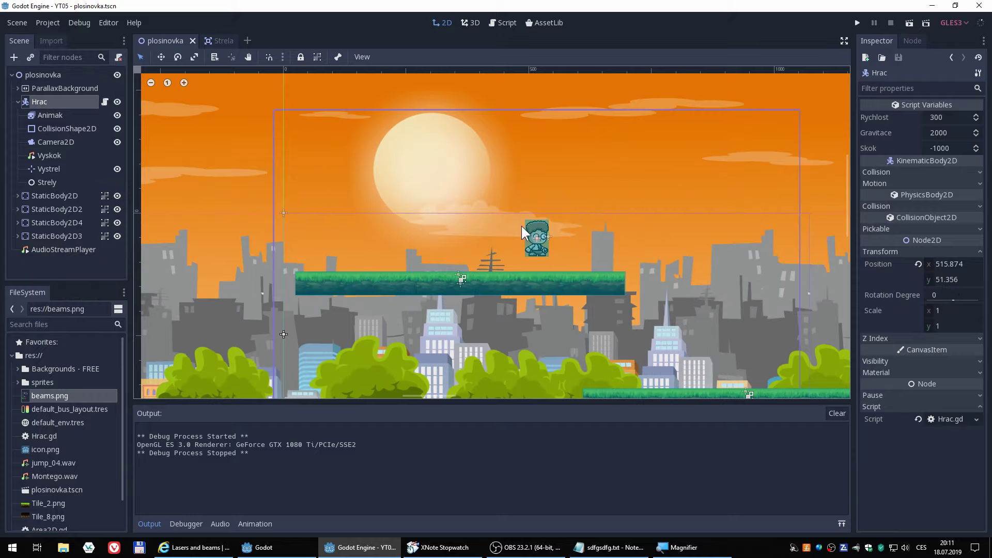
pyautogui.click(502, 22)
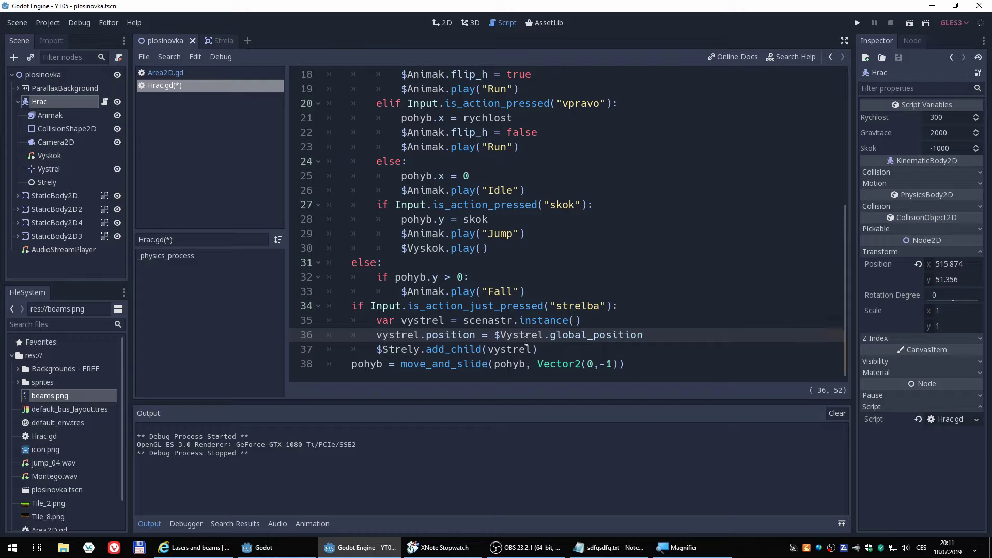
pyautogui.click(507, 336)
pyautogui.click(523, 341)
# Save and launch the game, then jump four times while laser shots fire
pyautogui.click(857, 23)
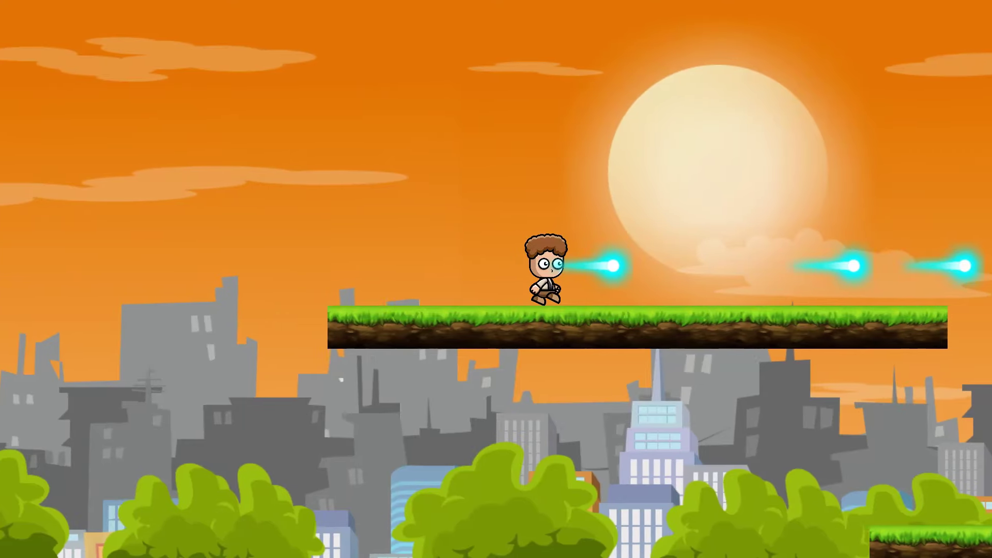
pyautogui.press('space')
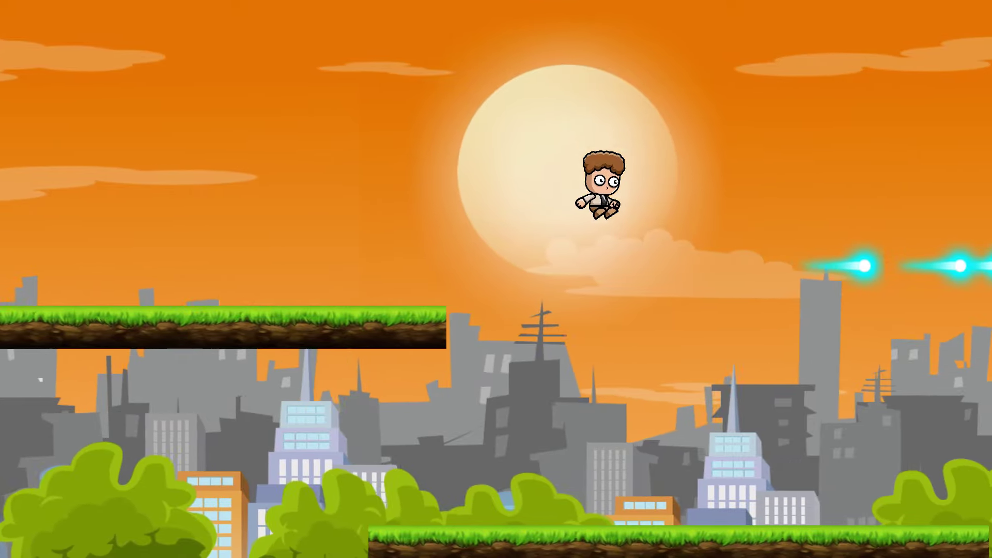
pyautogui.press('space')
pyautogui.press('space')
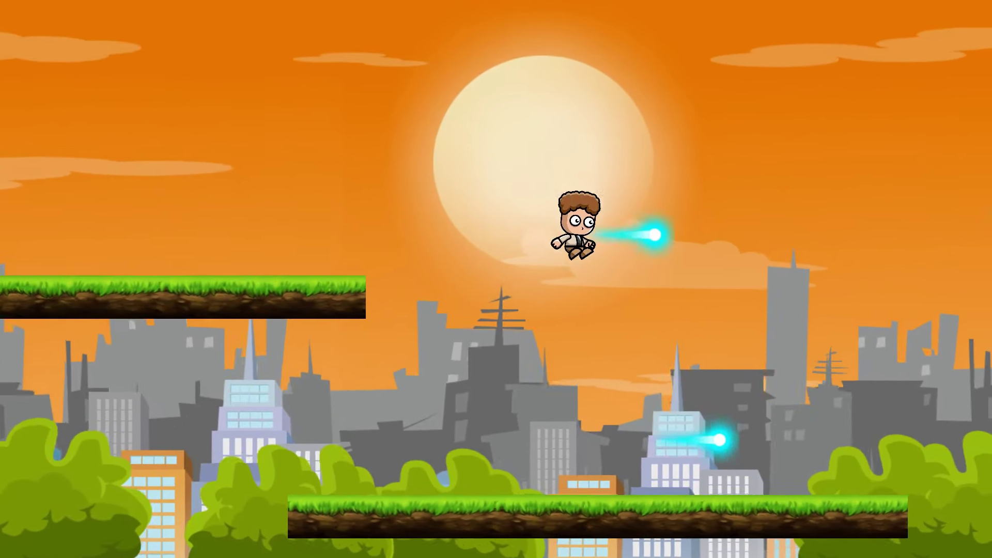
pyautogui.press('space')
pyautogui.press('space')
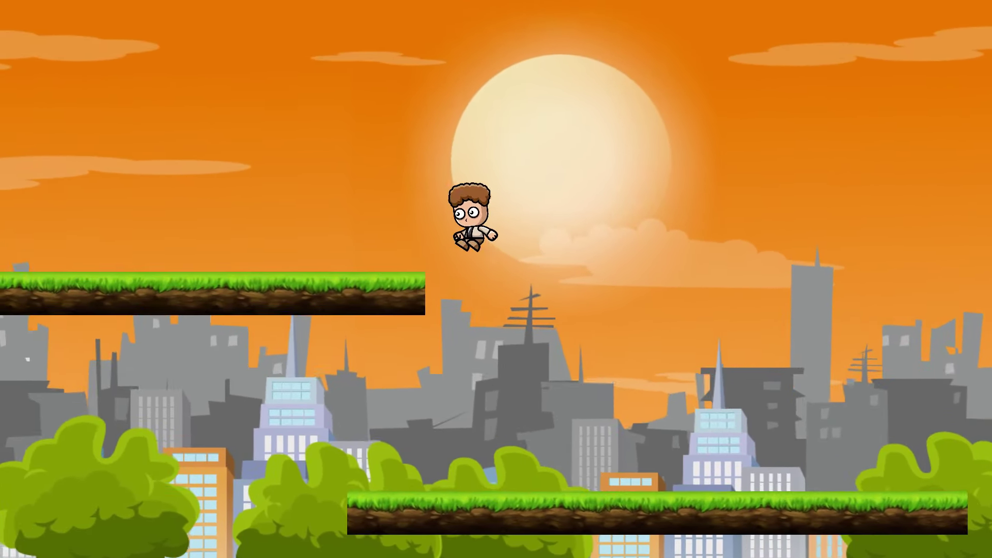
pyautogui.press('space')
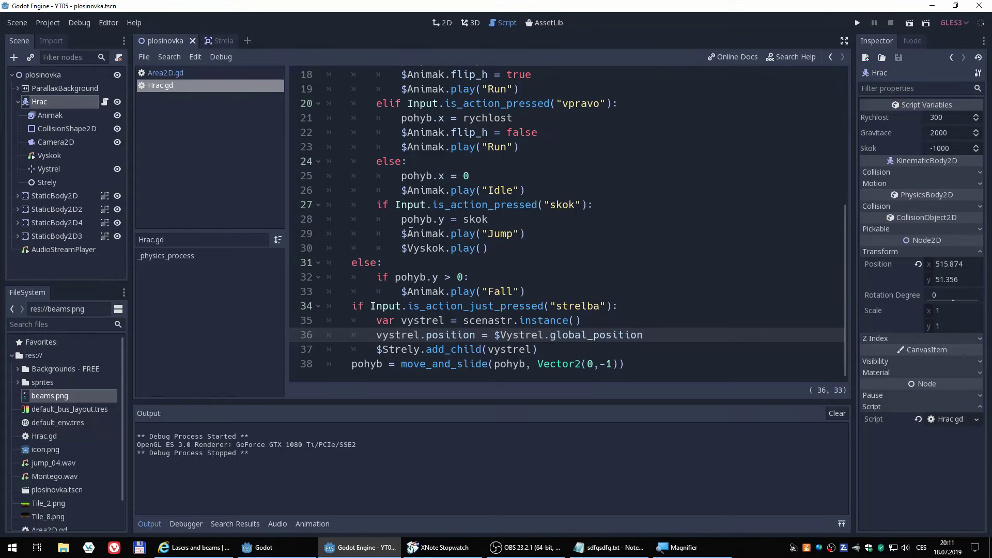
pyautogui.click(42, 184)
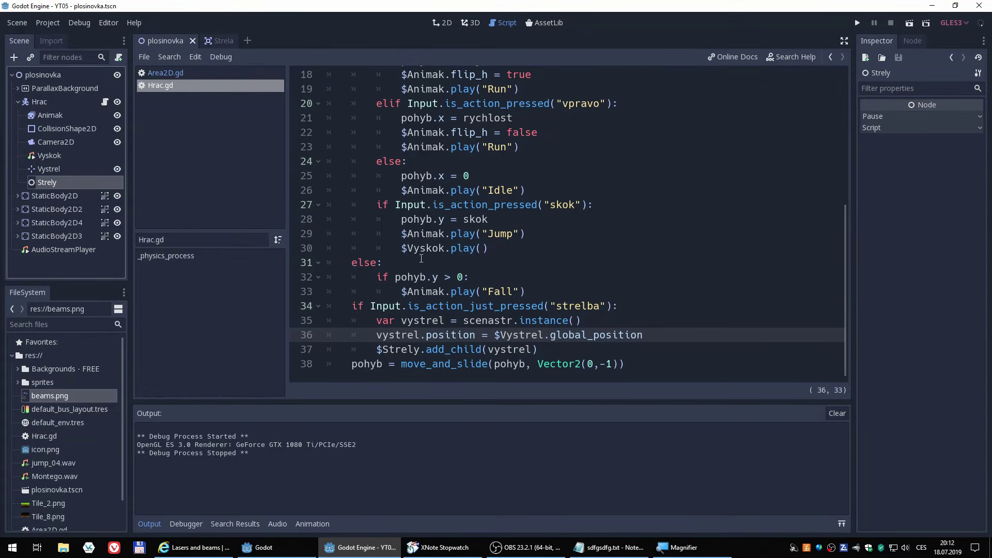
pyautogui.click(857, 23)
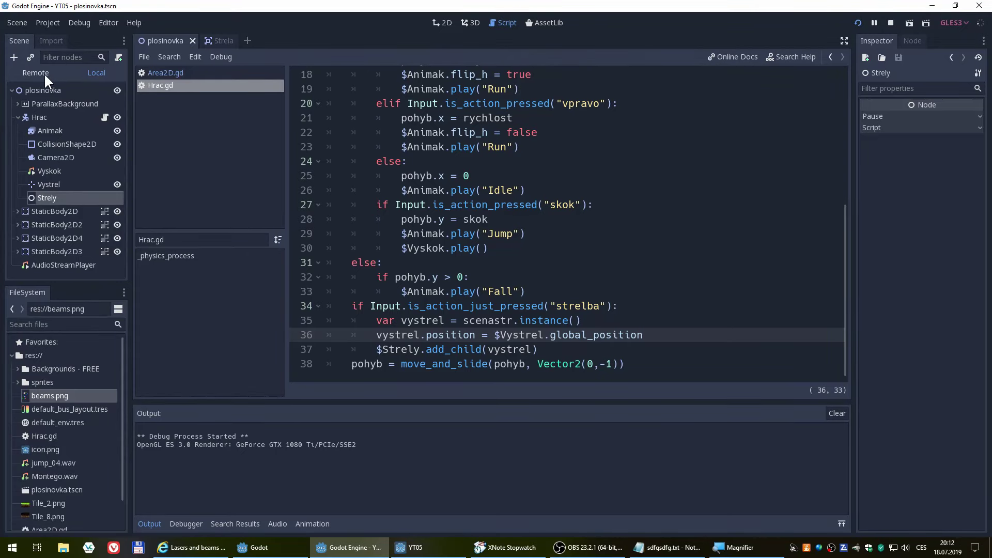
pyautogui.click(44, 73)
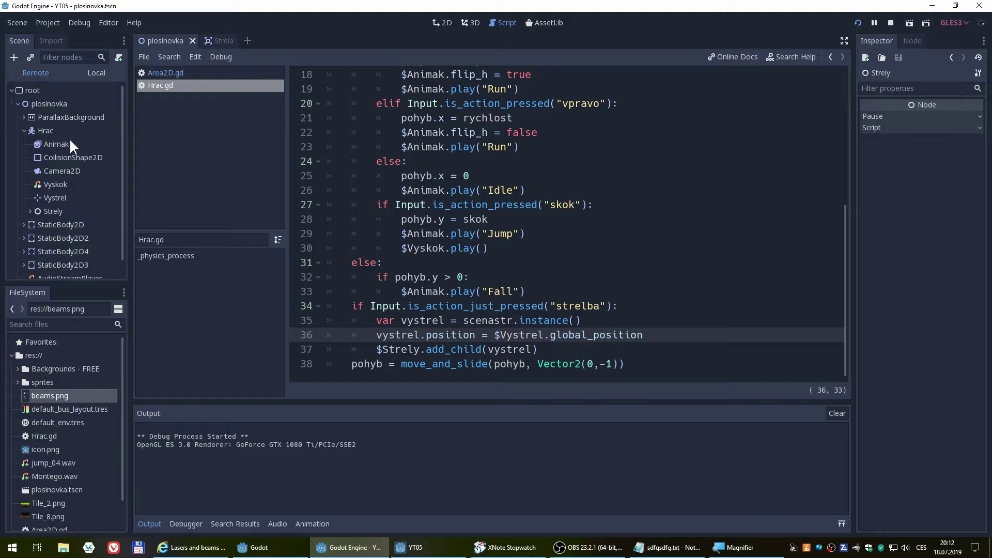
pyautogui.click(31, 211)
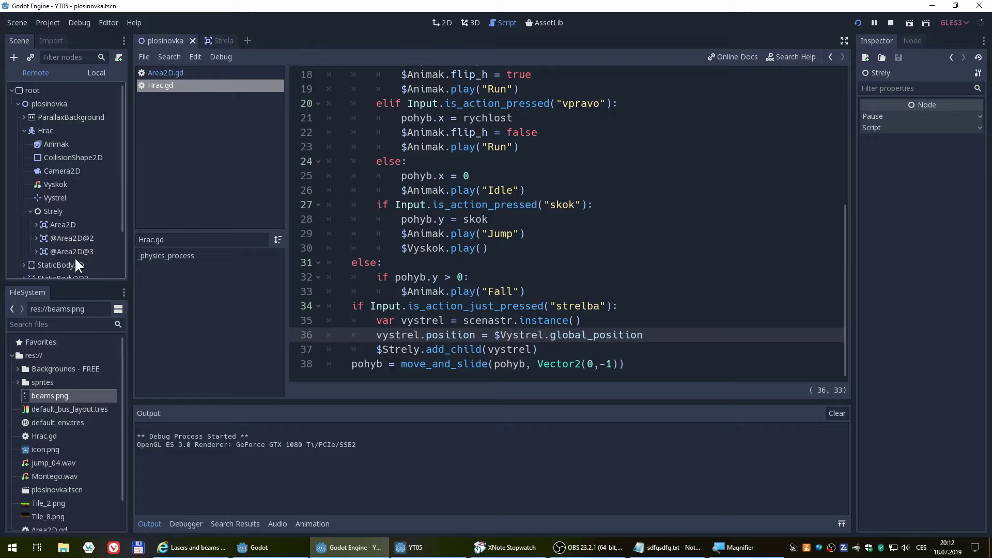
pyautogui.click(35, 212)
pyautogui.click(890, 21)
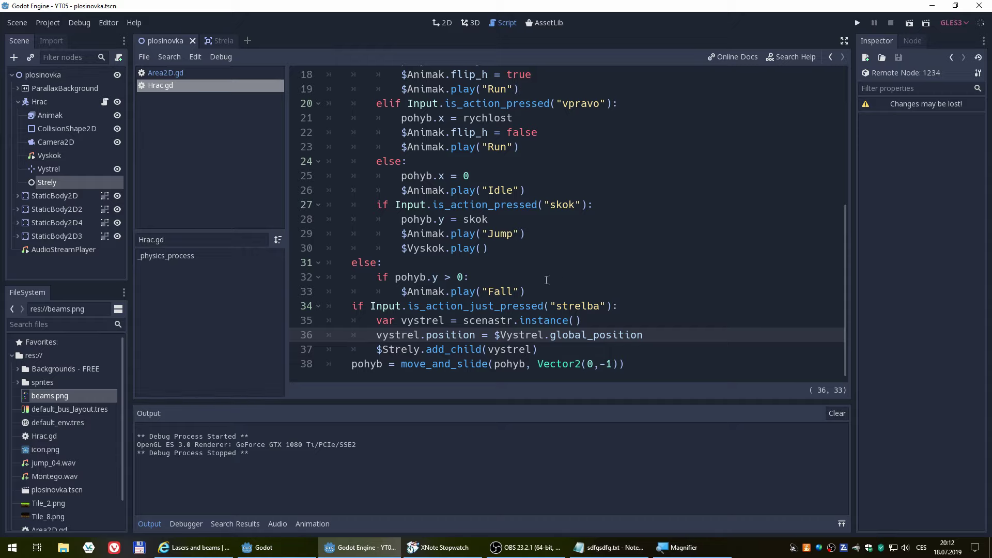
# Drag Strely from under Hrac onto the plosinovka root below AudioStreamPlayer, then select it
pyautogui.scroll(3, 546, 280)
pyautogui.scroll(3, 546, 280)
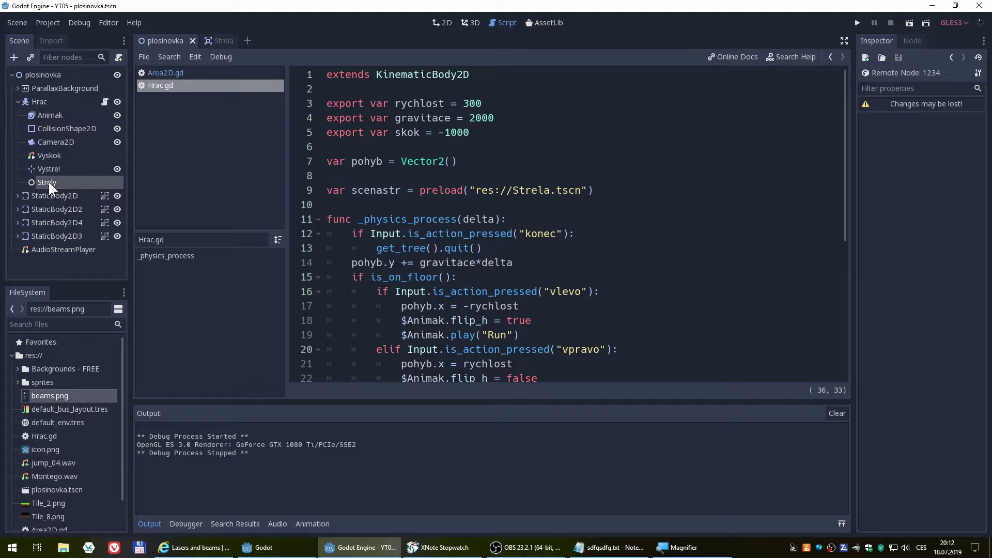
pyautogui.moveTo(48, 181); pyautogui.dragTo(31, 254)
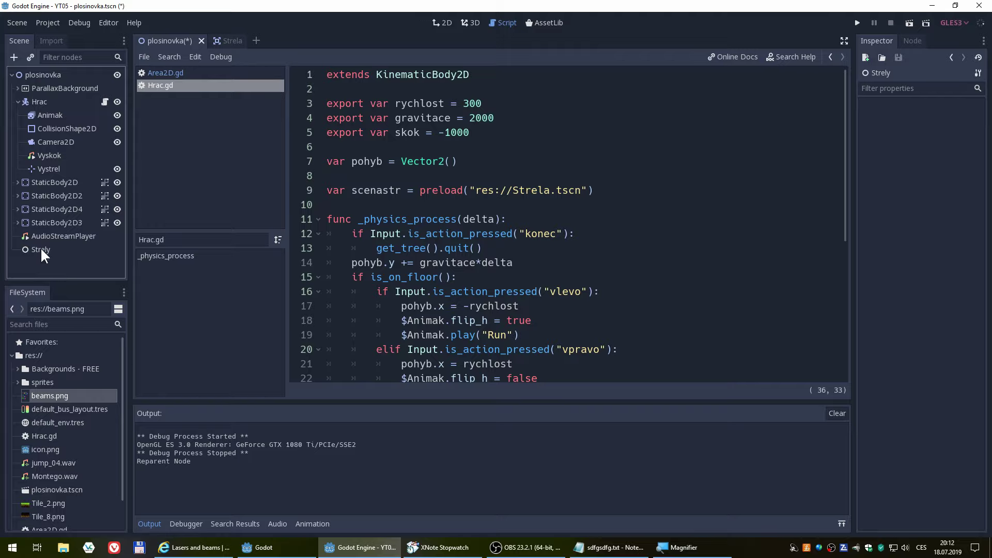
pyautogui.click(61, 248)
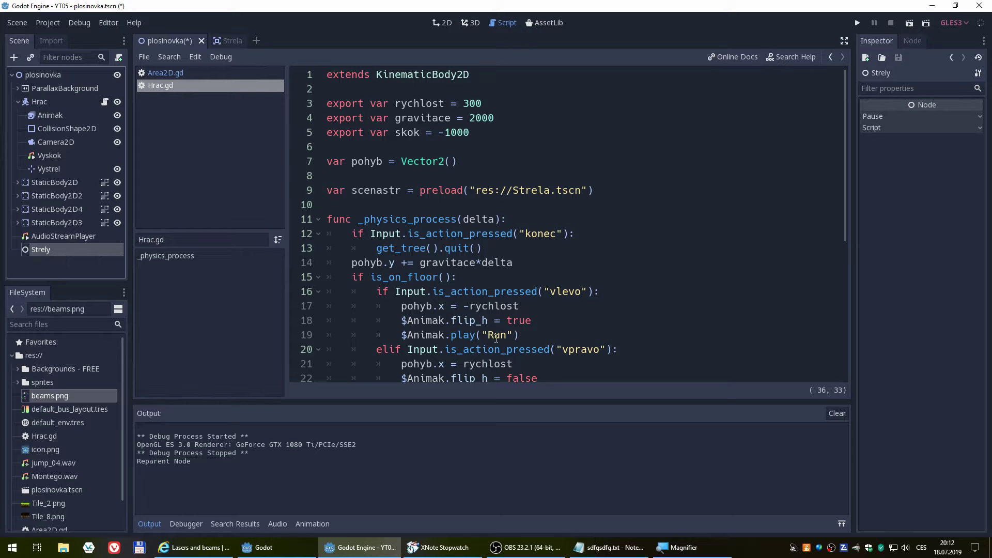
pyautogui.scroll(-5, 463, 320)
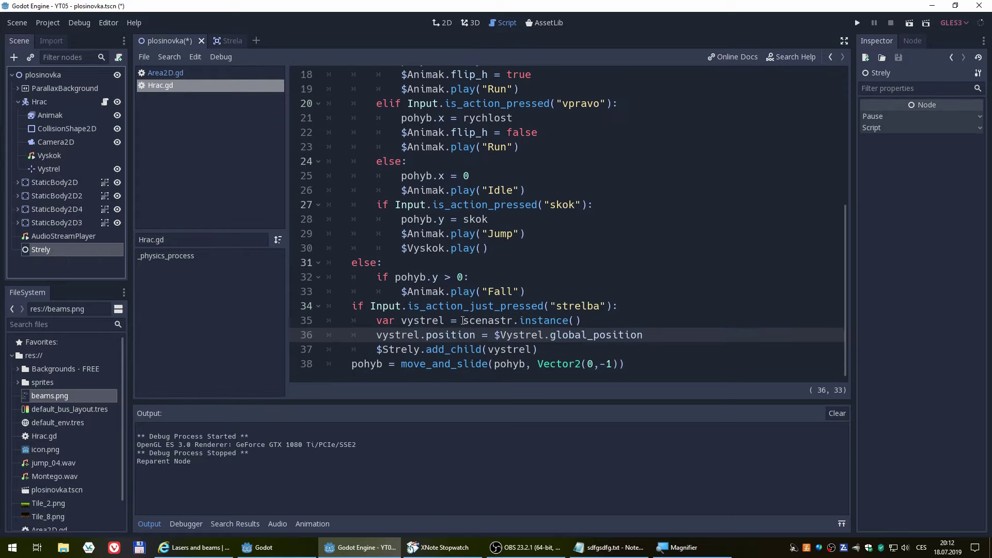
# Begin rewriting line 37's node path, adding '..\' and quotes around Strely
pyautogui.click(394, 354)
pyautogui.press('Left')
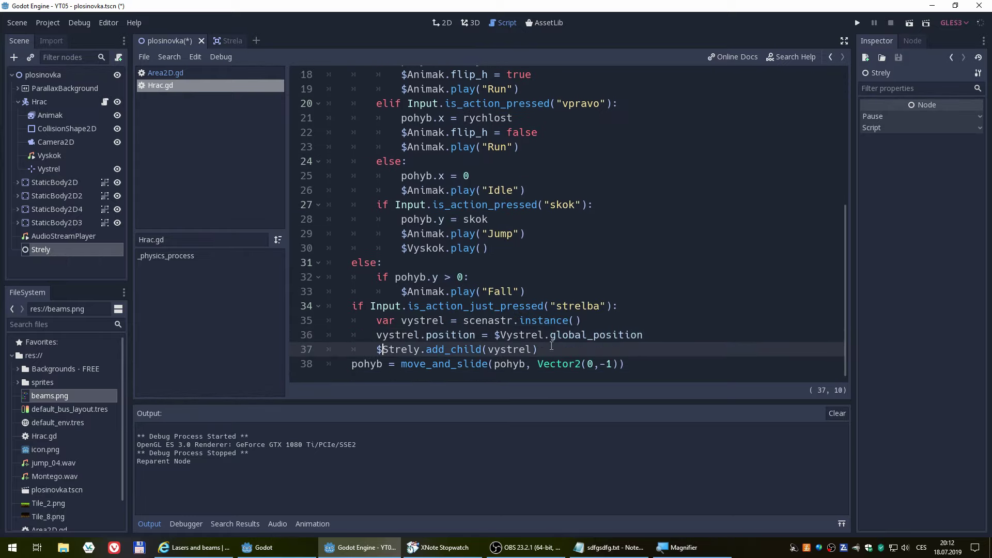
pyautogui.write('..')
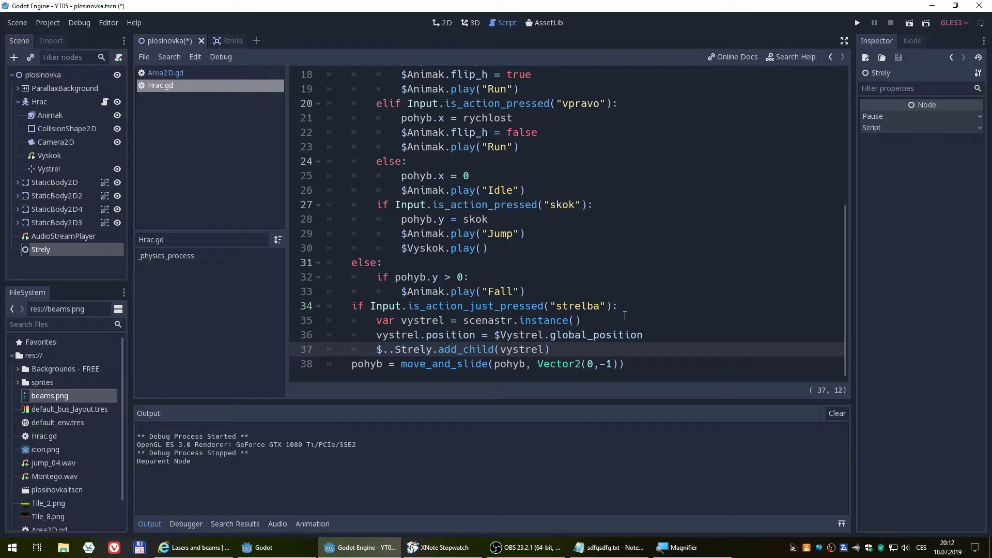
pyautogui.write('\\')
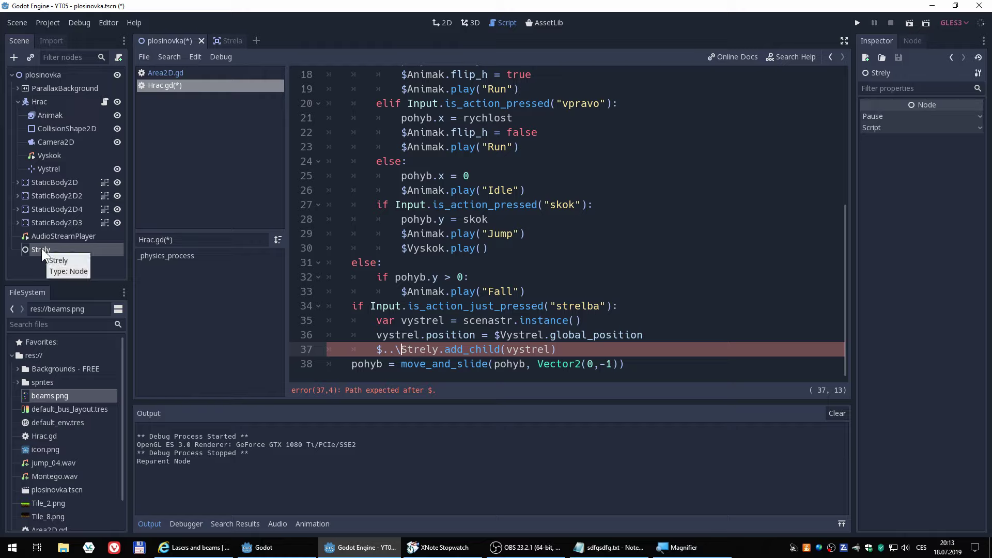
pyautogui.press('Left')
pyautogui.press('Left')
pyautogui.press('Left')
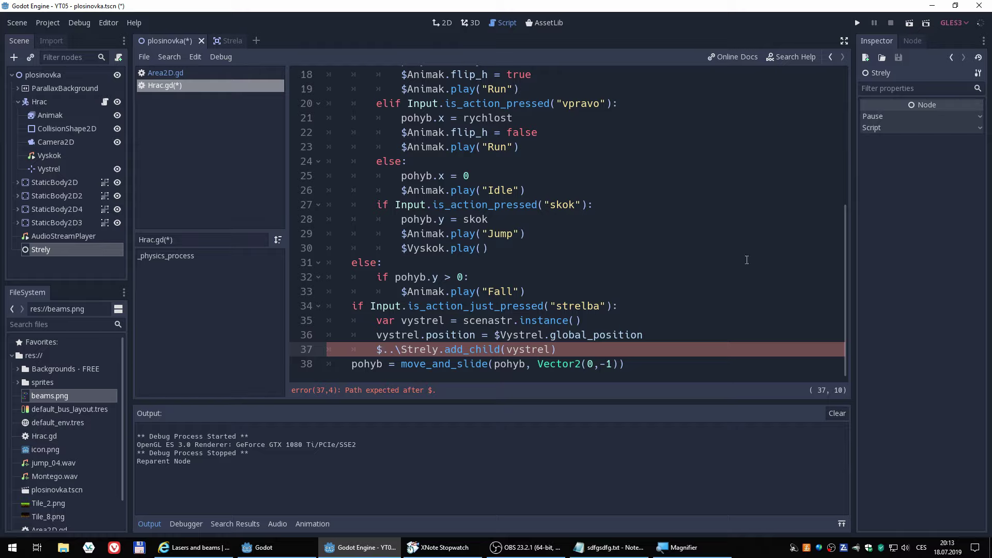
pyautogui.write('"')
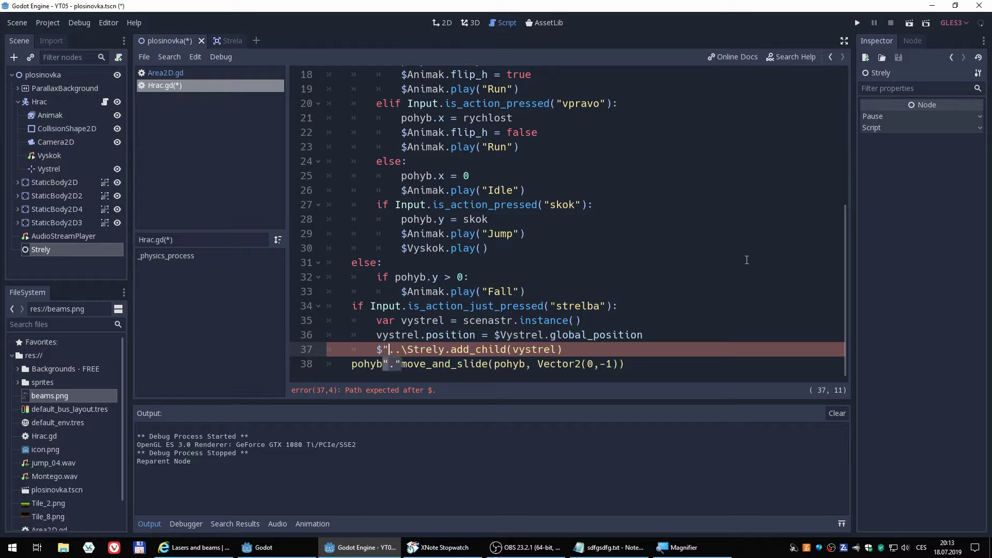
pyautogui.press('Right')
pyautogui.press('Right')
pyautogui.press('Right')
pyautogui.press('Right')
pyautogui.press('Right')
pyautogui.press('Right')
pyautogui.press('Right')
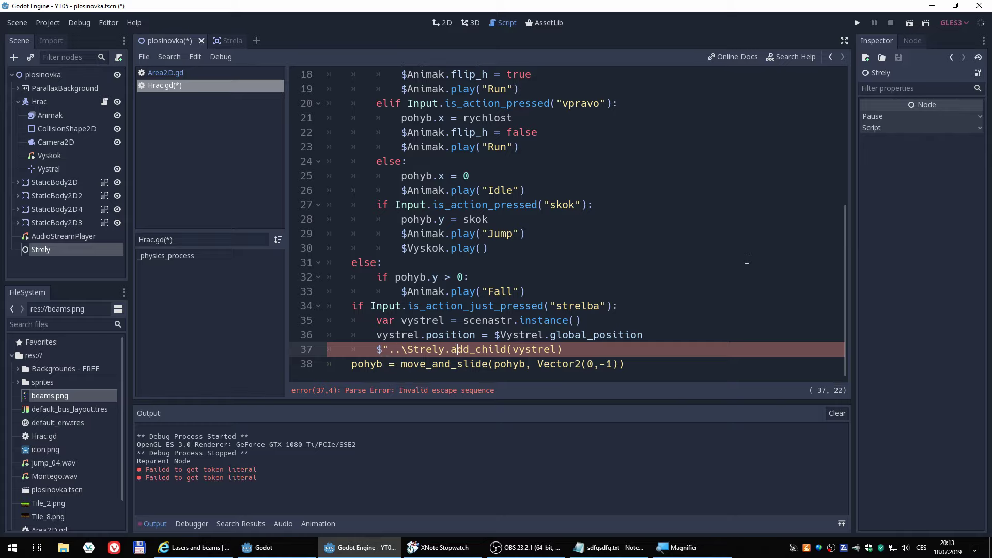
pyautogui.press('Left')
pyautogui.press('Left')
pyautogui.write('"')
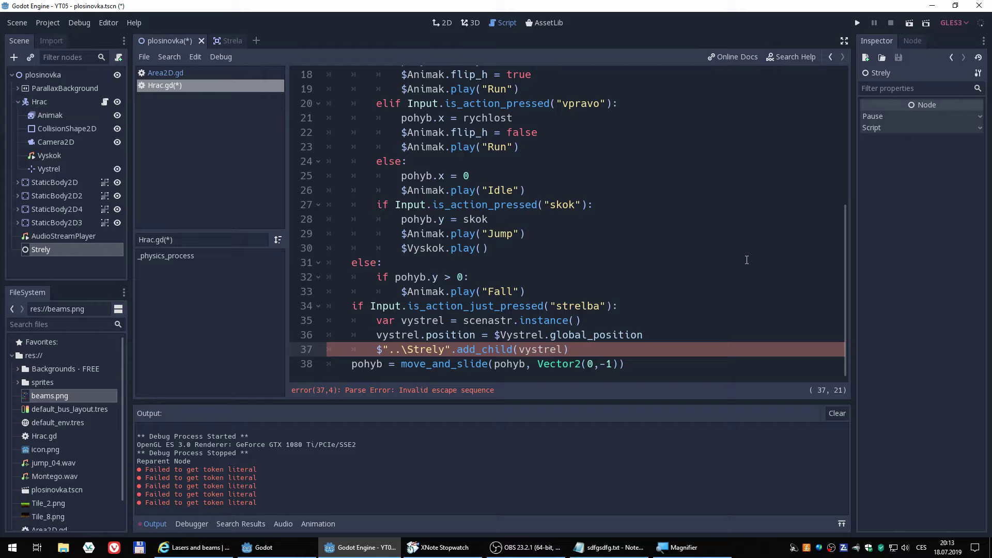
pyautogui.press('BackSpace')
pyautogui.press('BackSpace')
pyautogui.press('BackSpace')
pyautogui.press('BackSpace')
pyautogui.press('BackSpace')
pyautogui.press('BackSpace')
pyautogui.press('BackSpace')
pyautogui.press('BackSpace')
pyautogui.press('BackSpace')
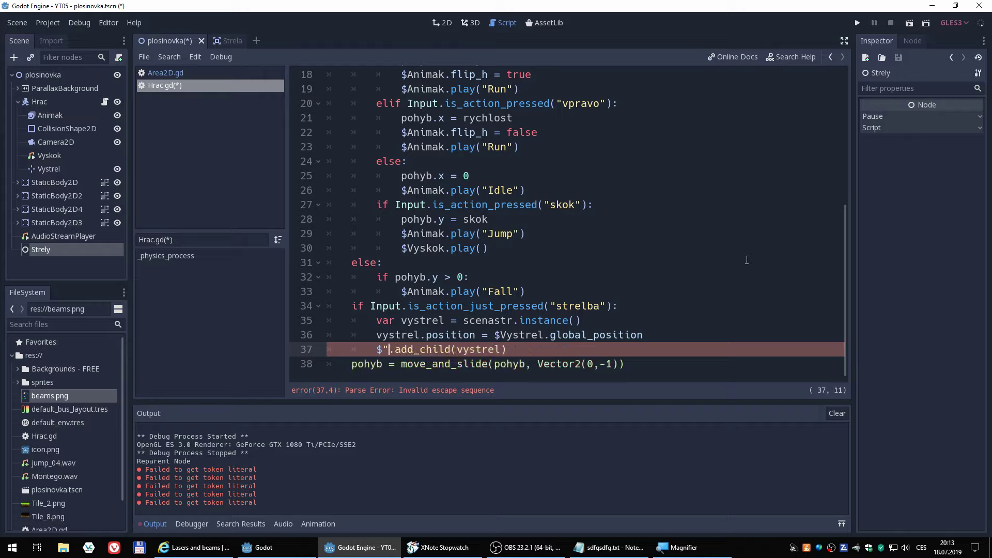
pyautogui.press('BackSpace')
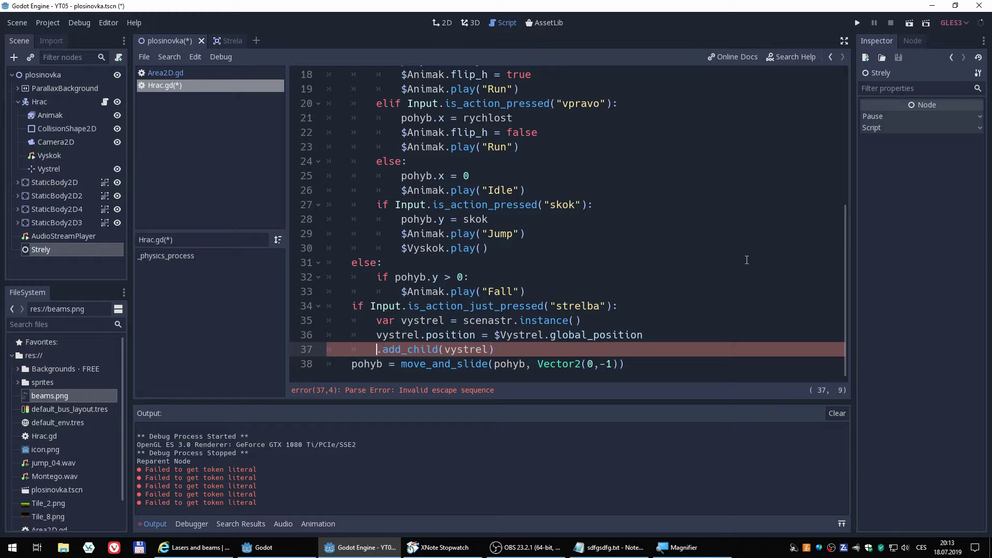
pyautogui.write('$')
# Try node path autocompletion after $, accepting '.', then clear the quoted path
pyautogui.hotkey('ctrl', 'space')
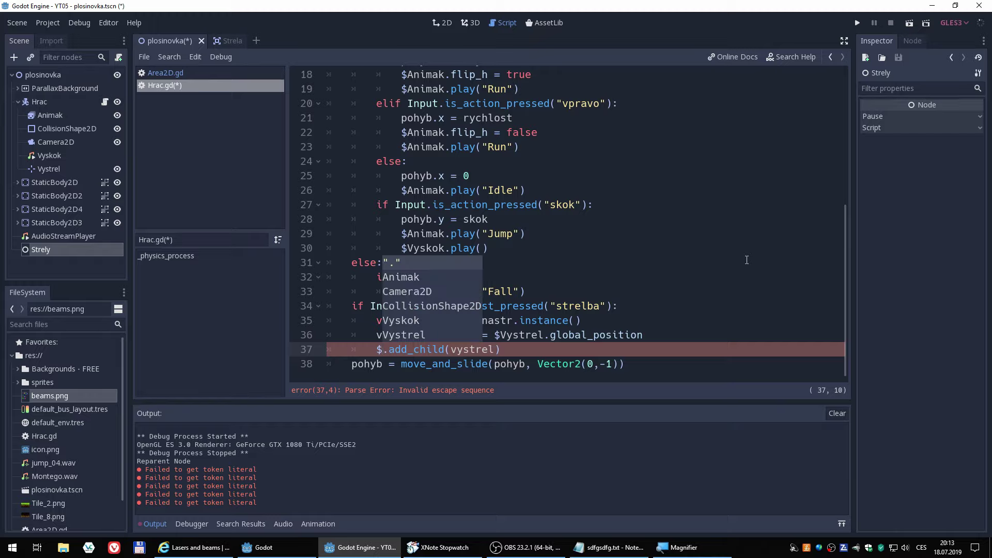
pyautogui.press('Down')
pyautogui.press('Down')
pyautogui.press('Up')
pyautogui.press('Up')
pyautogui.press('Return')
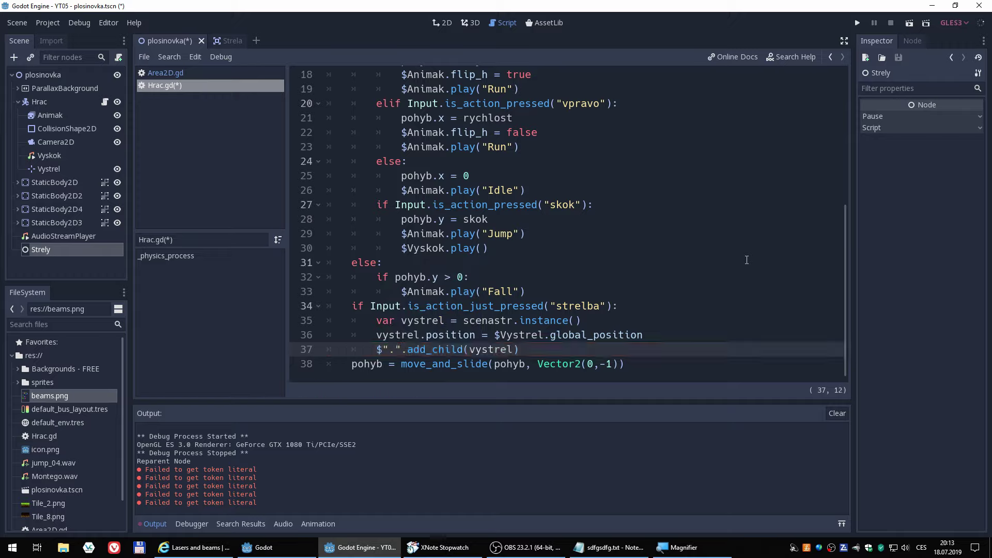
pyautogui.write('.')
pyautogui.press('BackSpace')
pyautogui.press('BackSpace')
pyautogui.press('BackSpace')
# Retype the path as "../Strely", swapping the backslash for a forward slash
pyautogui.write('"')
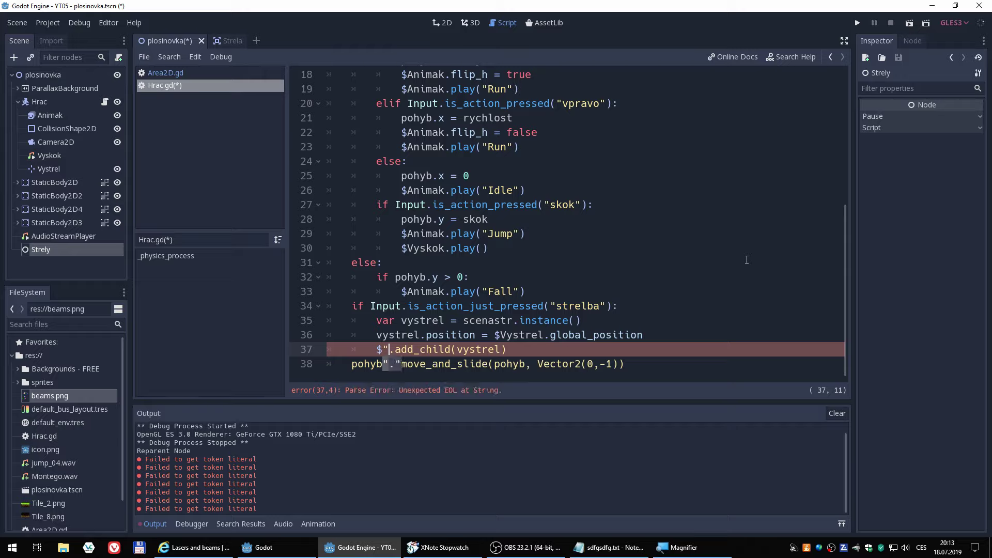
pyautogui.write('.."')
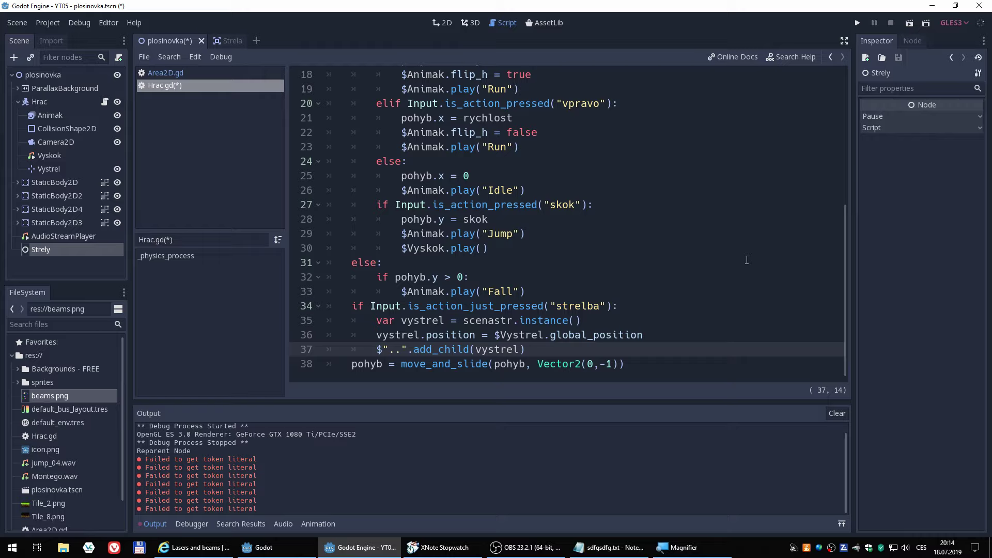
pyautogui.press('Left')
pyautogui.write('\\')
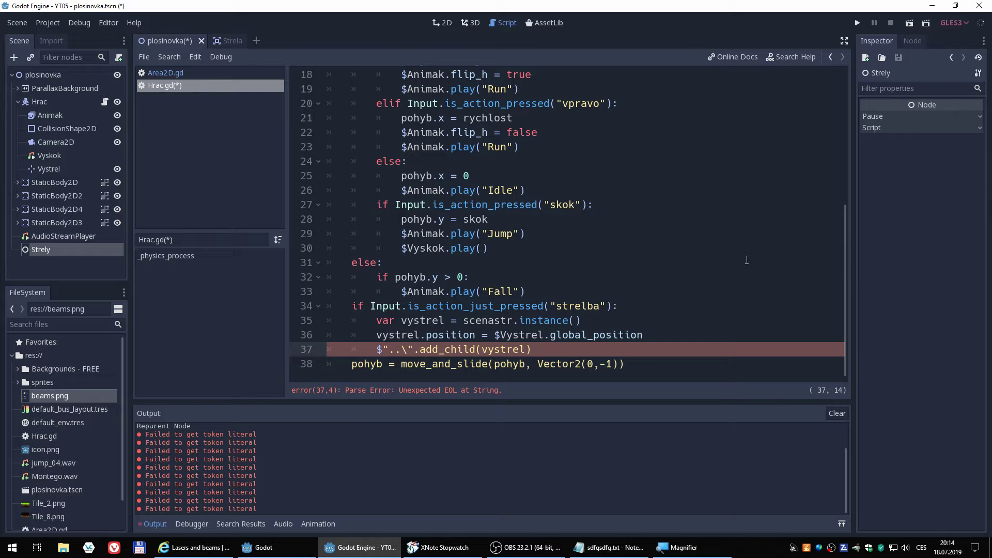
pyautogui.write('Strely')
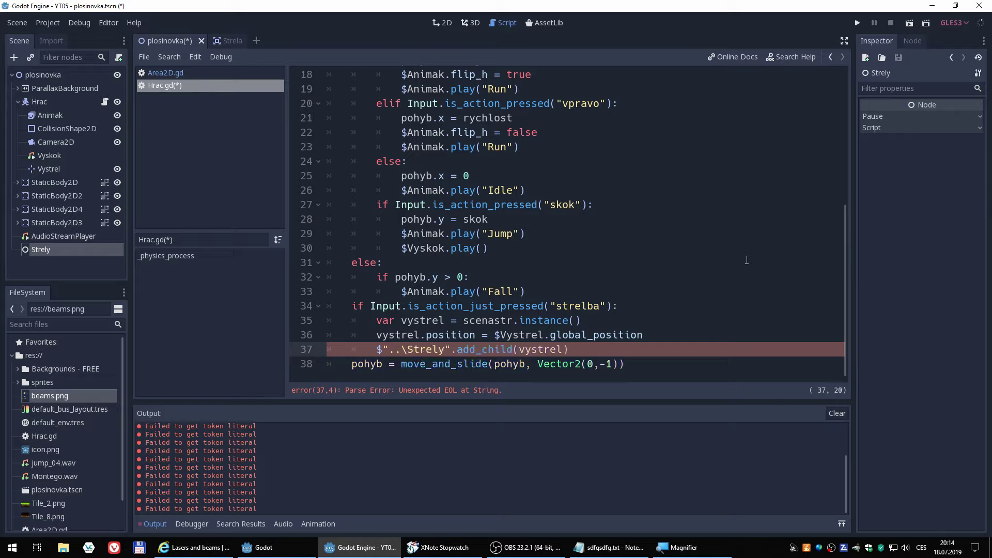
pyautogui.press('Left')
pyautogui.press('Left')
pyautogui.press('Left')
pyautogui.press('Left')
pyautogui.press('Left')
pyautogui.press('Left')
pyautogui.press('Delete')
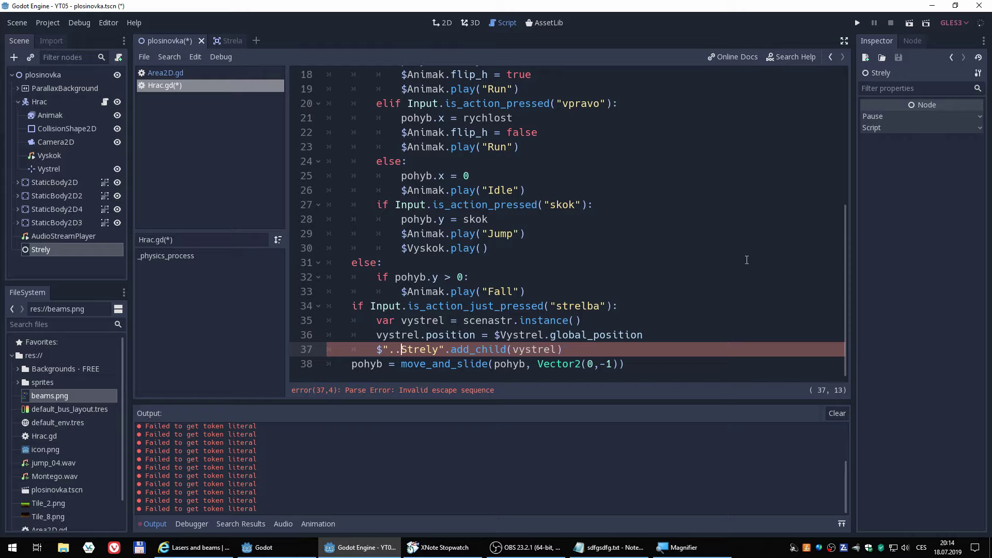
pyautogui.write('/')
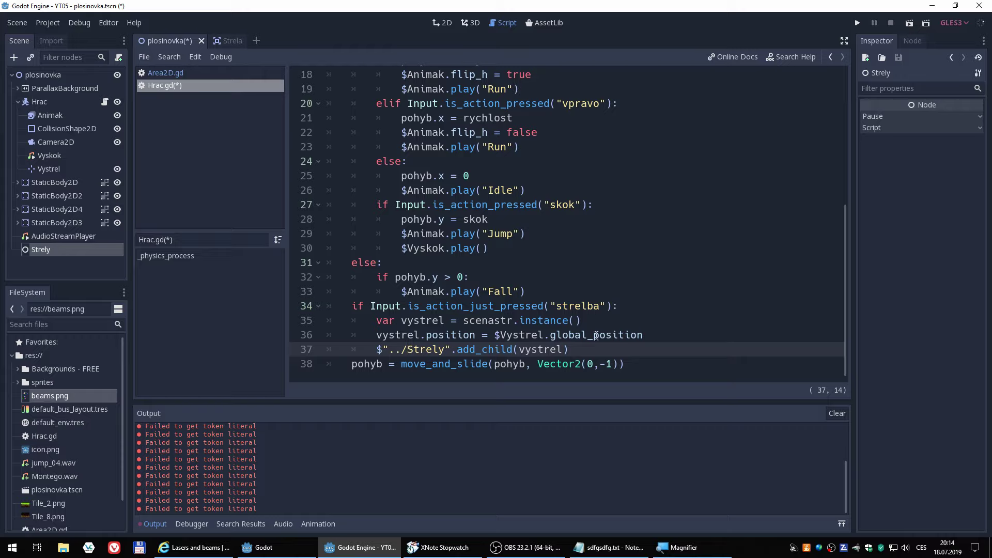
# Save the scene and script changes and test shooting in the running game
pyautogui.click(856, 23)
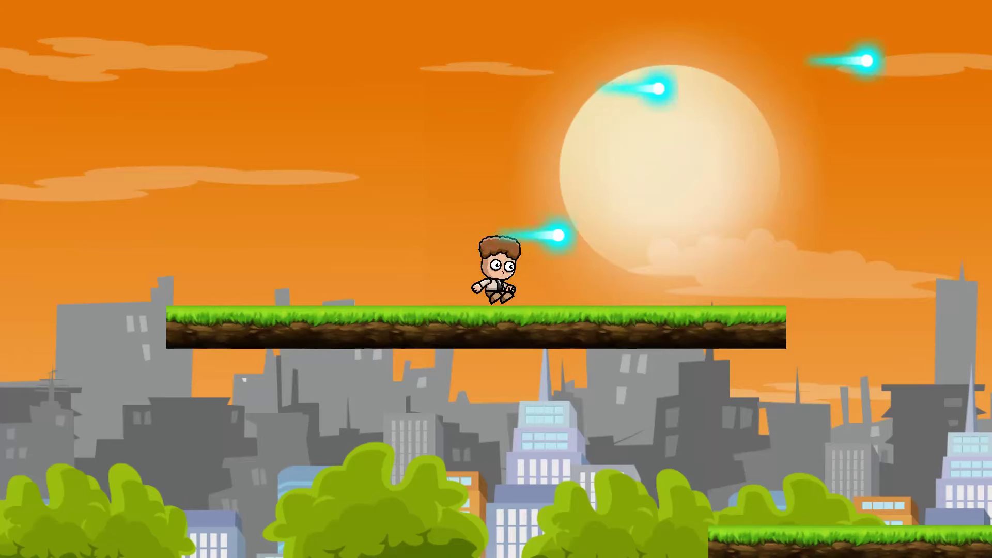
pyautogui.press('space')
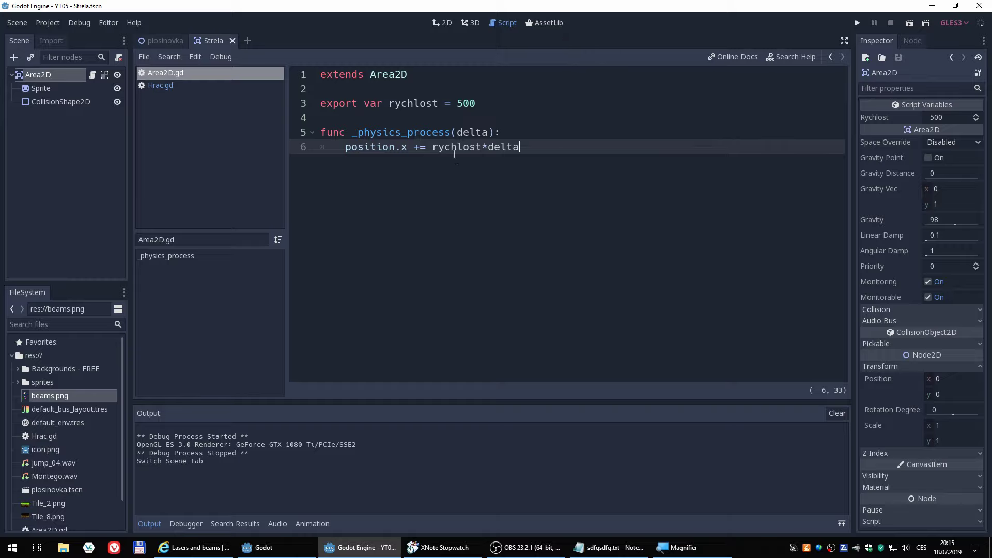
# Show Hrac.gd from the plosinovka scene in distraction-free mode, scrolled to the top
pyautogui.click(146, 47)
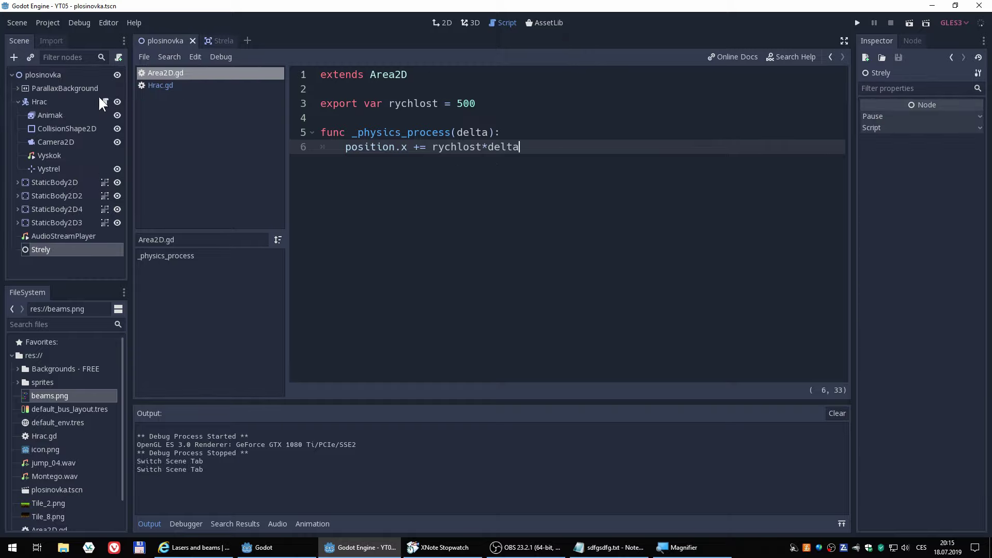
pyautogui.click(159, 86)
pyautogui.scroll(1, 514, 294)
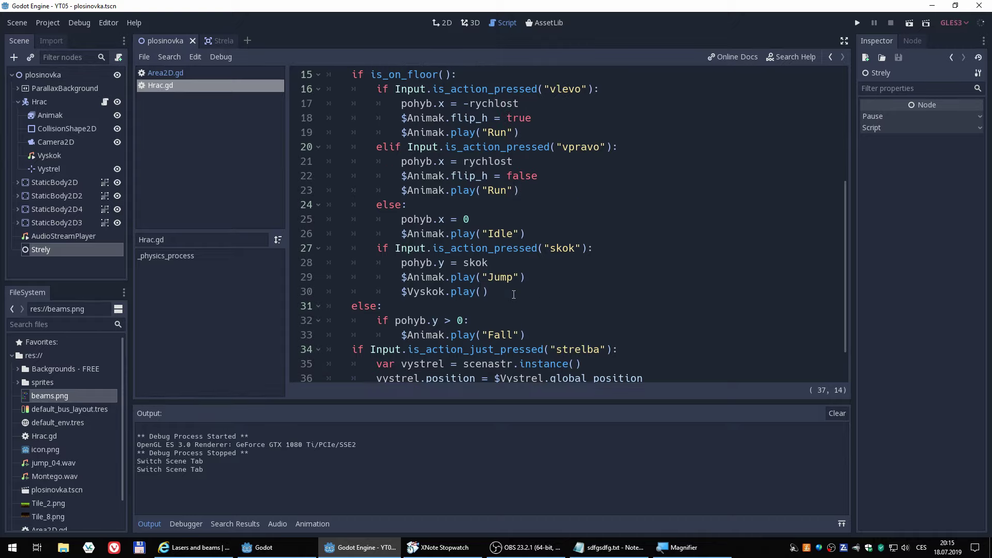
pyautogui.click(843, 41)
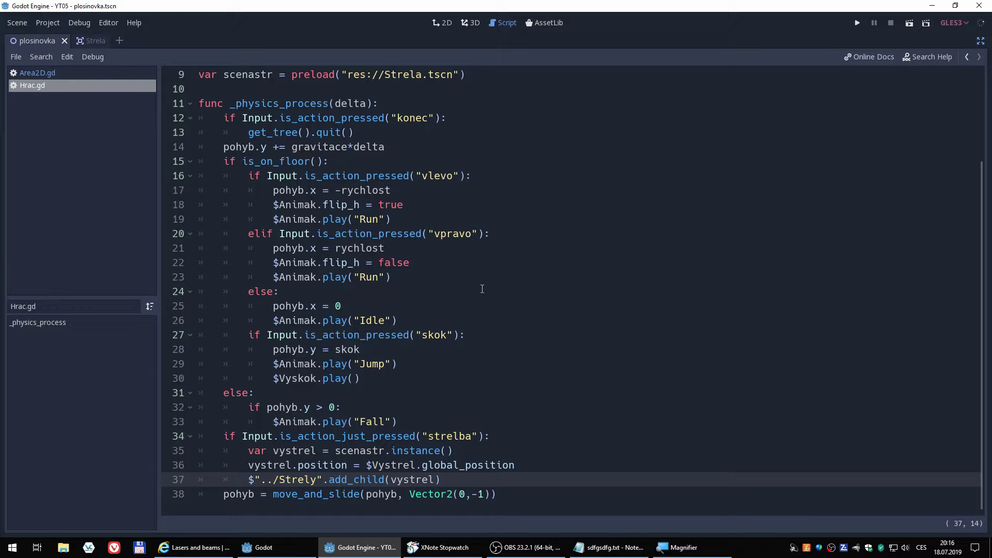
pyautogui.scroll(3, 440, 279)
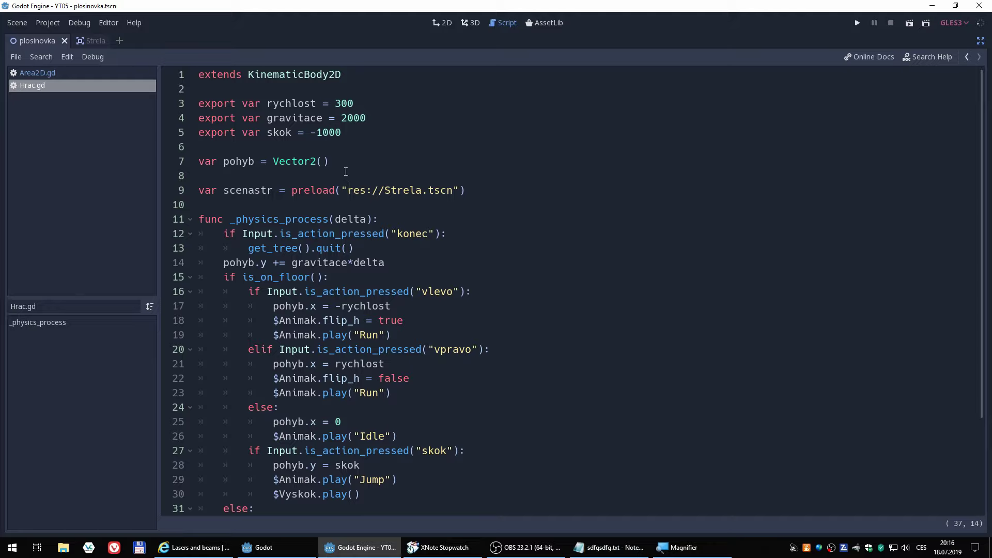
# Declare 'var smer = 1' on a new line after line 7
pyautogui.click(507, 166)
pyautogui.press('Return')
pyautogui.write('va')
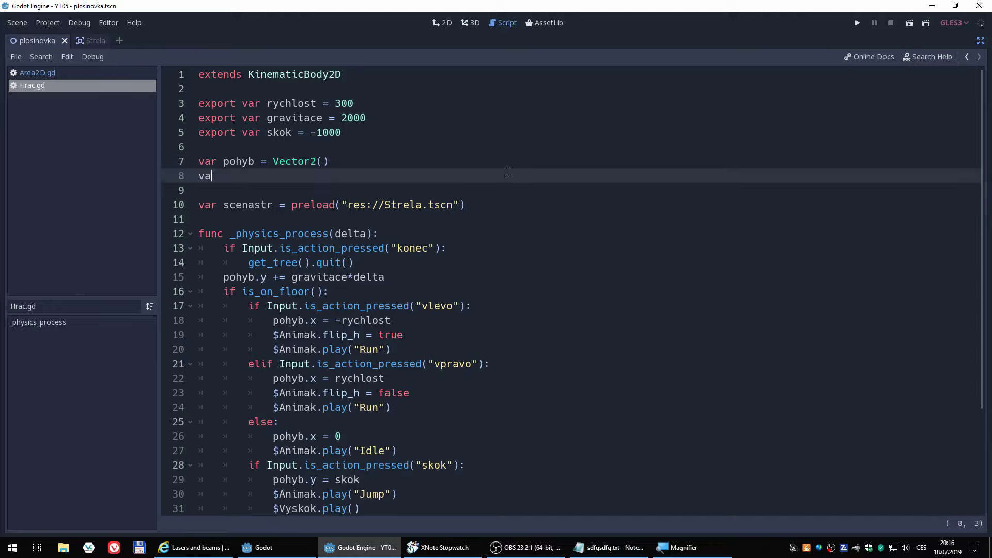
pyautogui.write('r s')
pyautogui.write('mer = ')
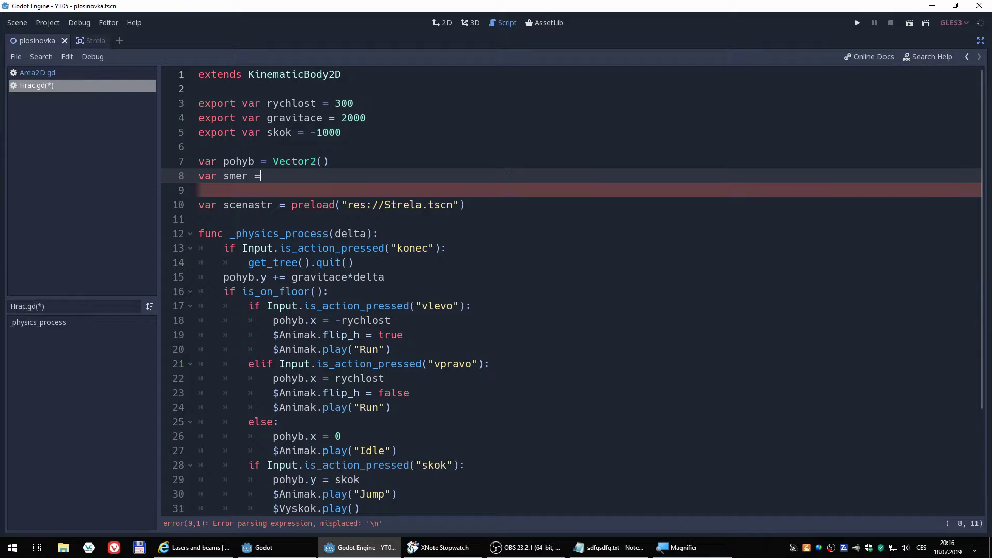
pyautogui.write('1')
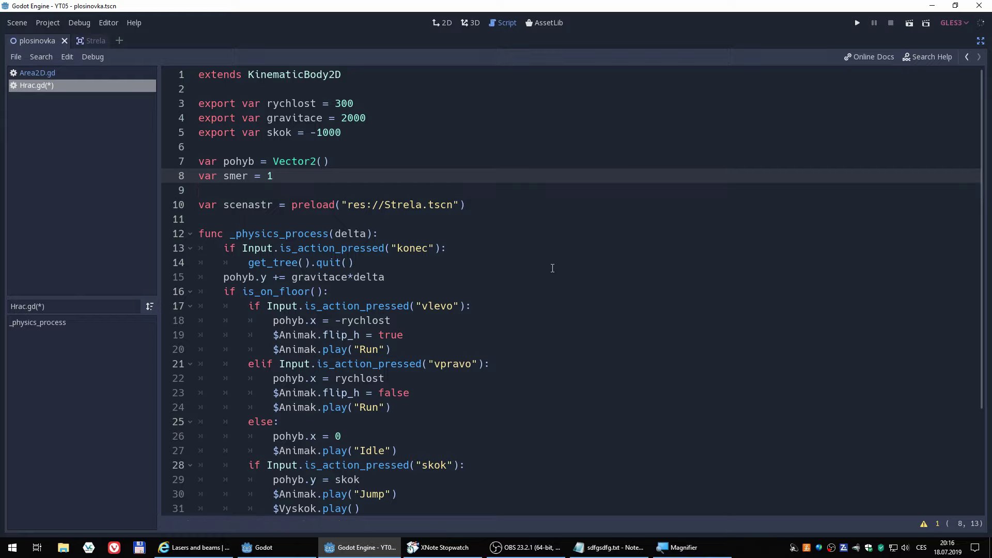
# Set 'smer = -1' in the left-move branch and 'smer = 1' in the right-move branch
pyautogui.scroll(-2, 507, 171)
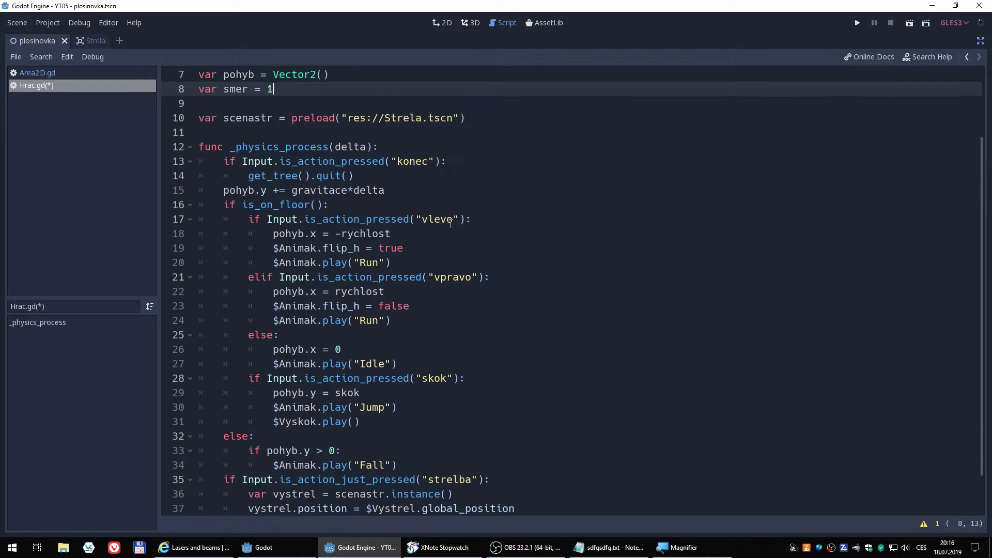
pyautogui.click(483, 264)
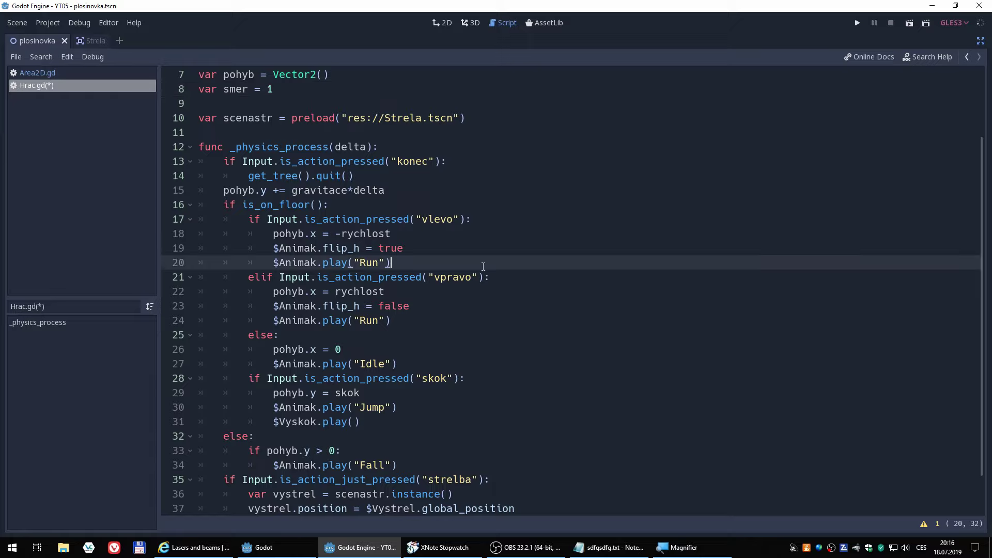
pyautogui.press('Return')
pyautogui.write('smer')
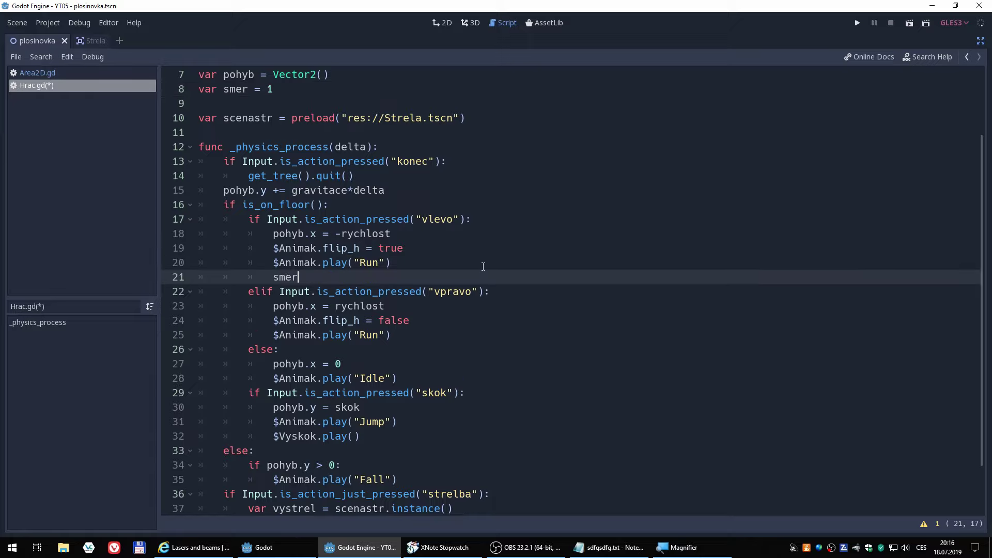
pyautogui.write(' = ')
pyautogui.write('-1')
pyautogui.press('Down')
pyautogui.press('Down')
pyautogui.press('Down')
pyautogui.press('Down')
pyautogui.press('End')
pyautogui.press('Return')
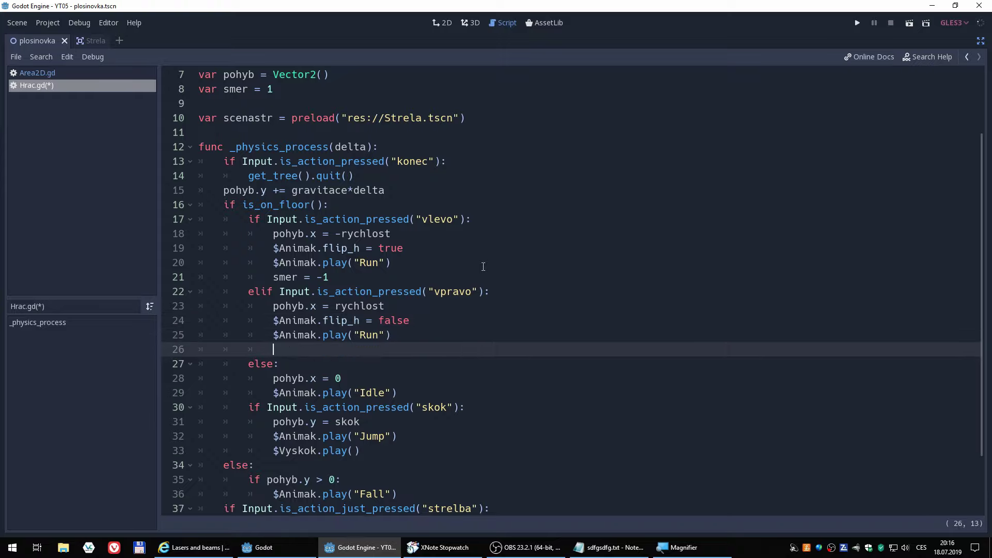
pyautogui.write('smer ')
pyautogui.write('= 1')
pyautogui.scroll(-2, 517, 323)
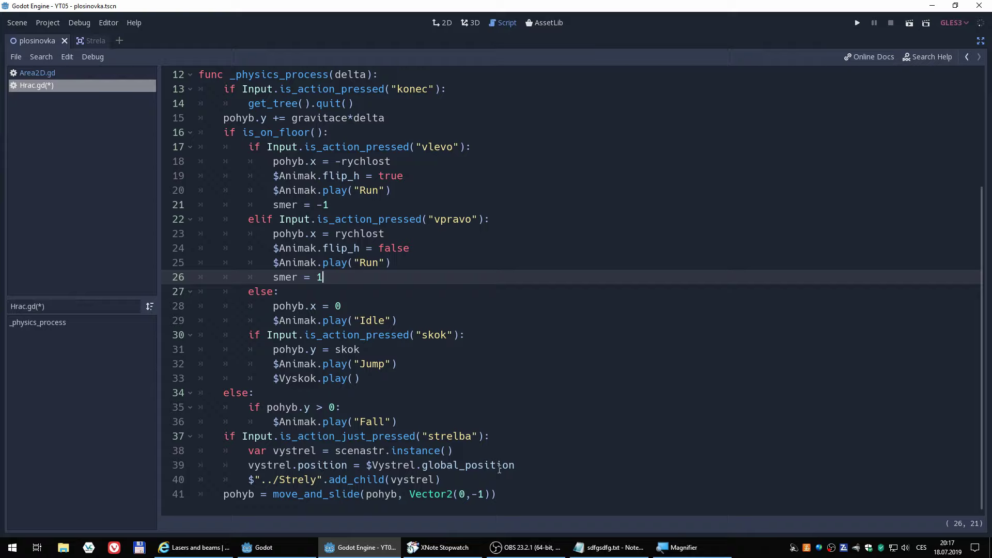
# Insert 'vystrel.rychlost *= smer' after the vystrel.position line, autocompleting rychlost
pyautogui.click(531, 467)
pyautogui.press('Return')
pyautogui.write('v')
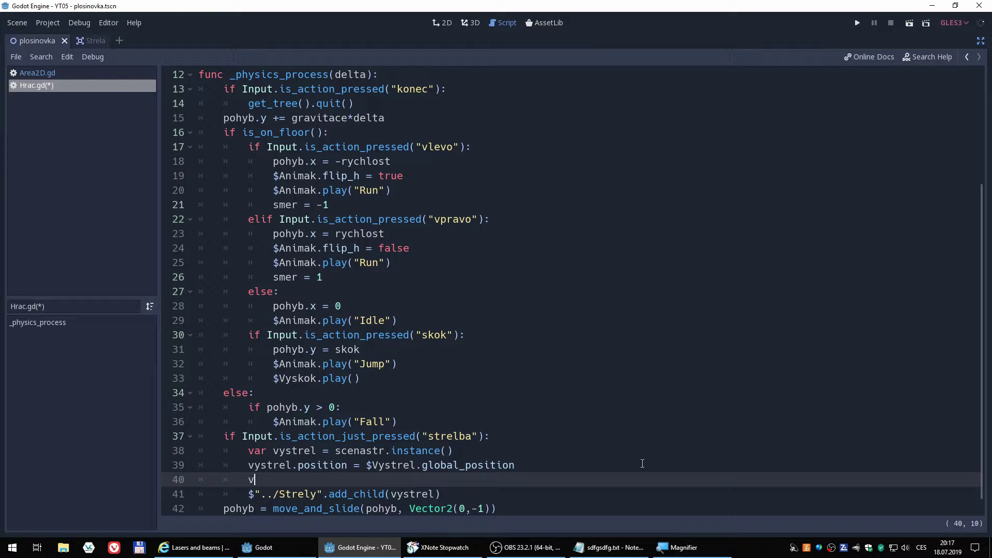
pyautogui.write('ystrel.')
pyautogui.write('r')
pyautogui.press('Return')
pyautogui.write('*= ')
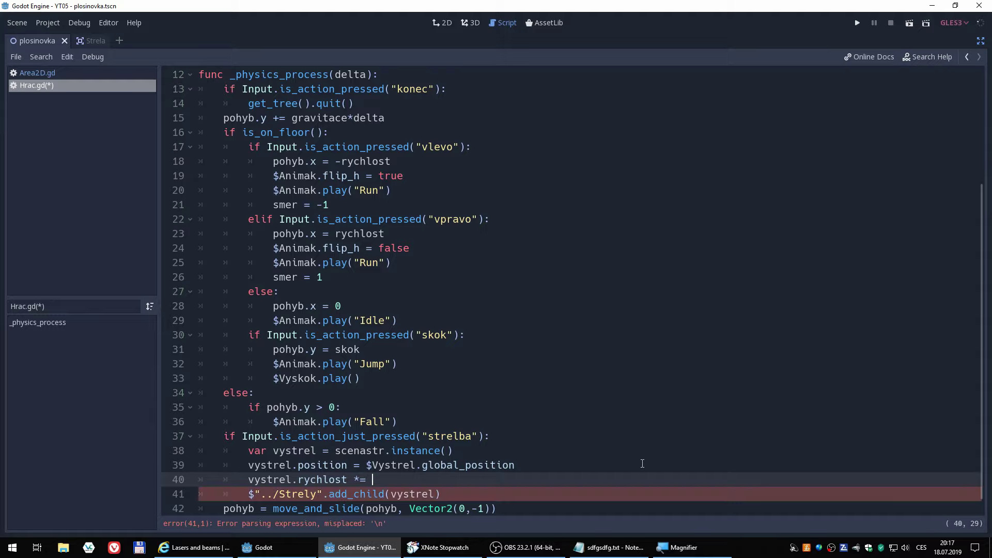
pyautogui.write('smer')
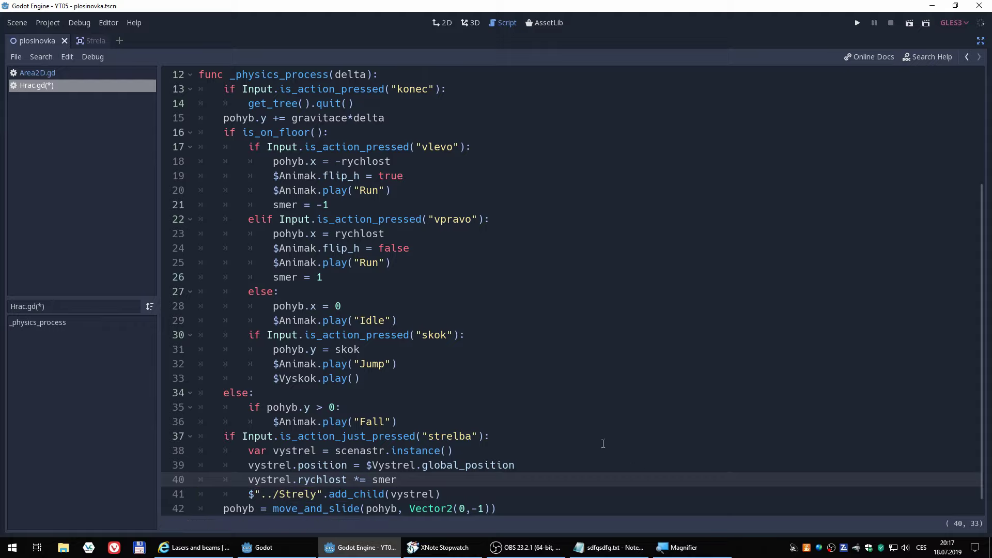
# Check the add_child line 41, then return to the new rychlost line 40
pyautogui.click(253, 495)
pyautogui.press('End')
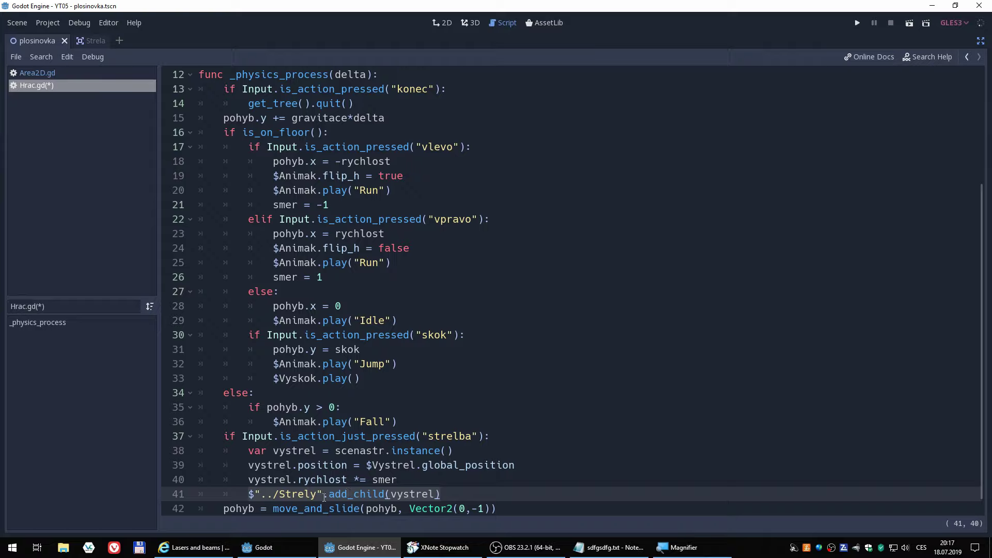
pyautogui.click(344, 493)
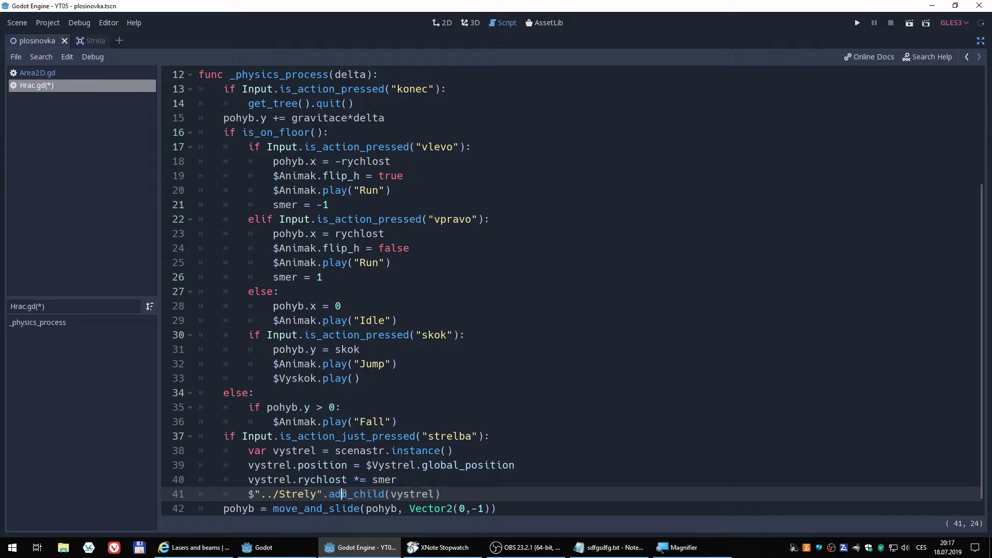
pyautogui.click(313, 468)
pyautogui.click(274, 479)
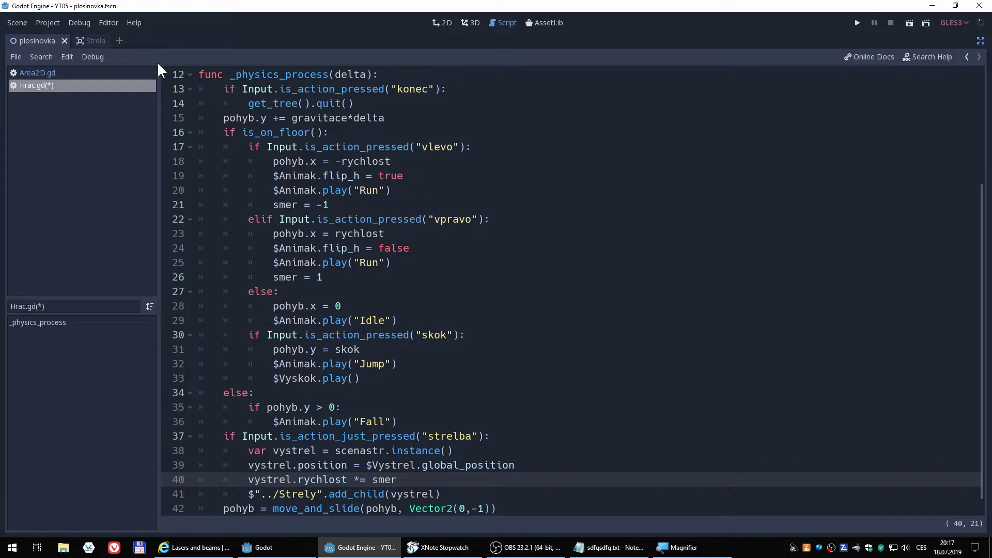
# In the Strela script, change rychlost from 500 to 800, restore side panels, and save
pyautogui.click(86, 42)
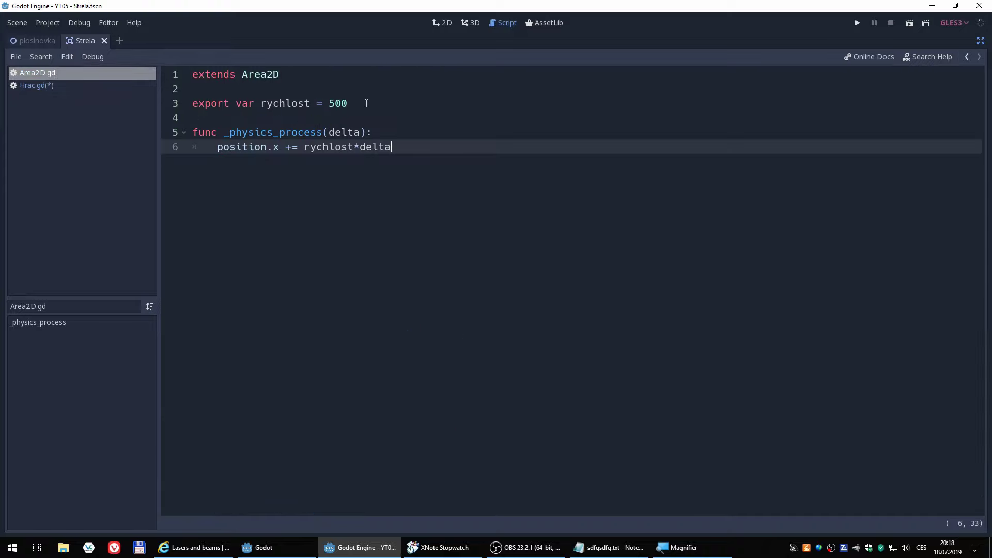
pyautogui.click(329, 103)
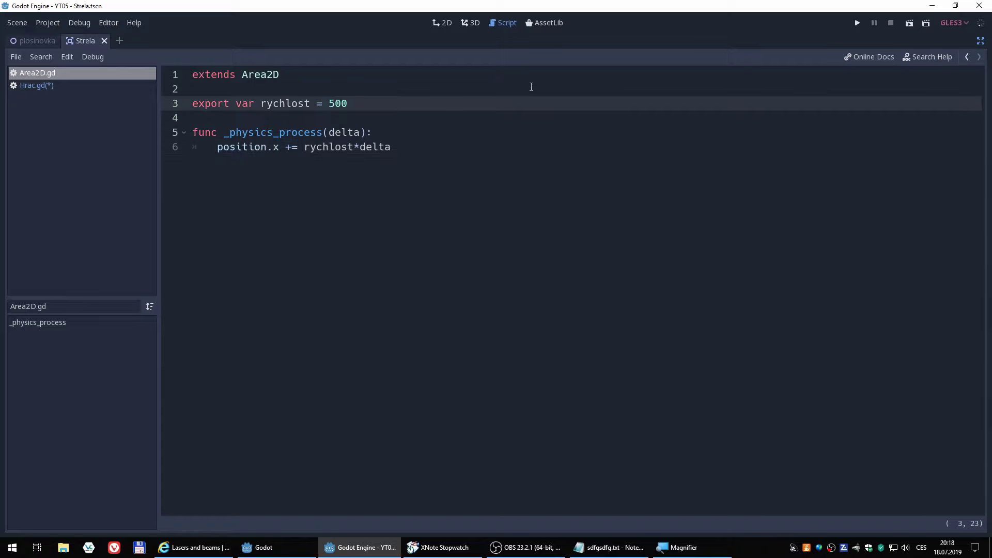
pyautogui.press('Delete')
pyautogui.write('8')
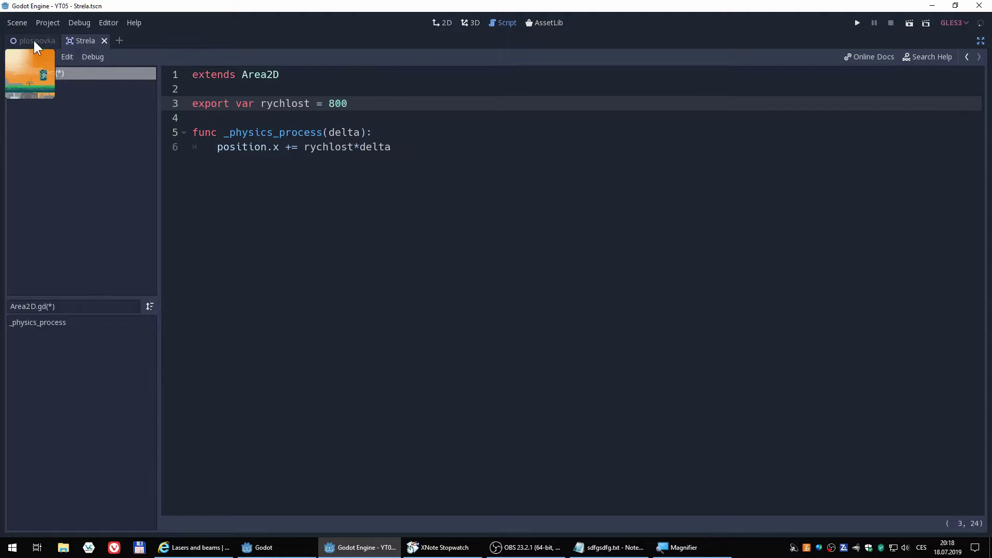
pyautogui.click(980, 41)
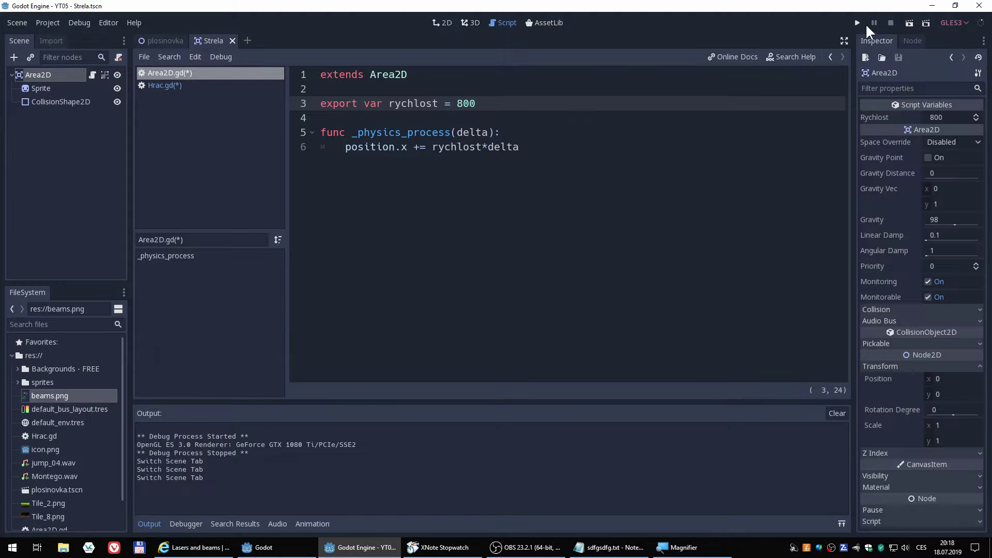
pyautogui.hotkey('ctrl', 's')
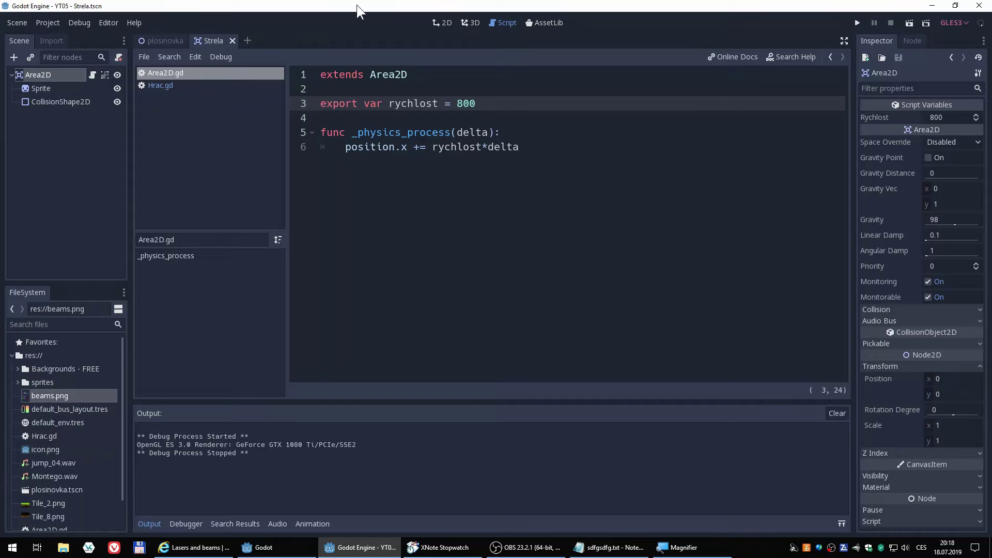
# Look over the player's Hrac.gd script from the Strela scene
pyautogui.click(212, 41)
pyautogui.click(155, 88)
pyautogui.scroll(-2, 502, 275)
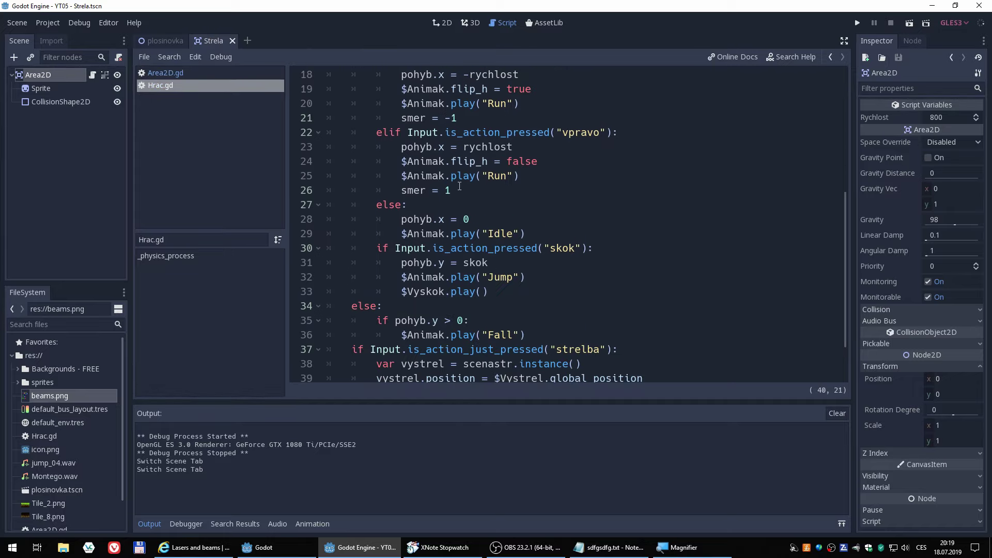
pyautogui.scroll(2, 464, 309)
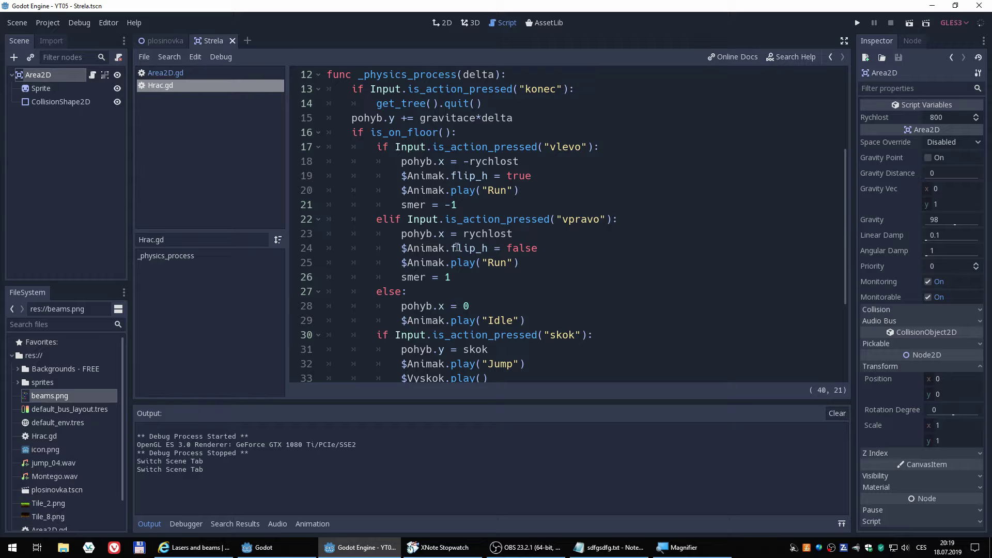
pyautogui.scroll(3, 553, 264)
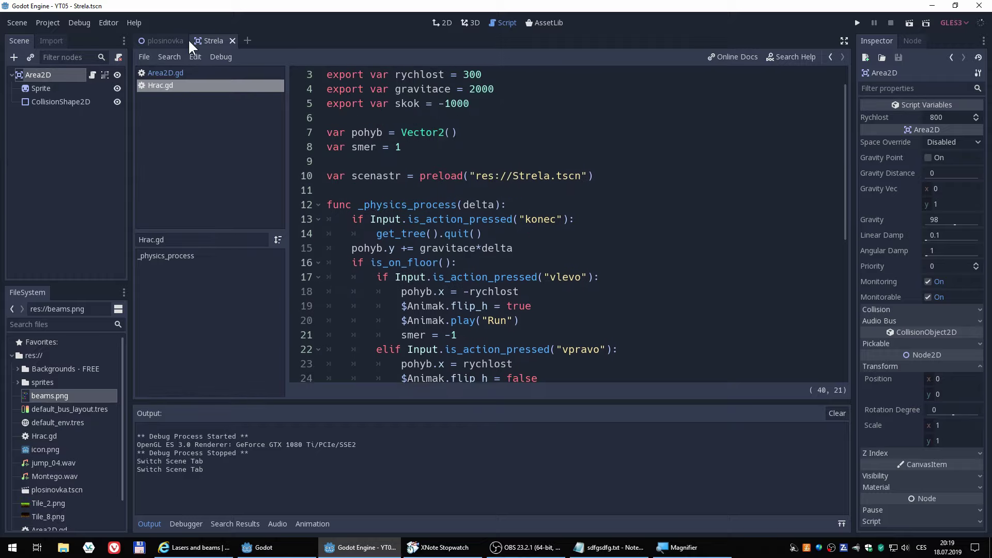
# In the plosinovka scene, rename the player's Vystrel muzzle node to Vystrelp
pyautogui.click(161, 42)
pyautogui.click(34, 101)
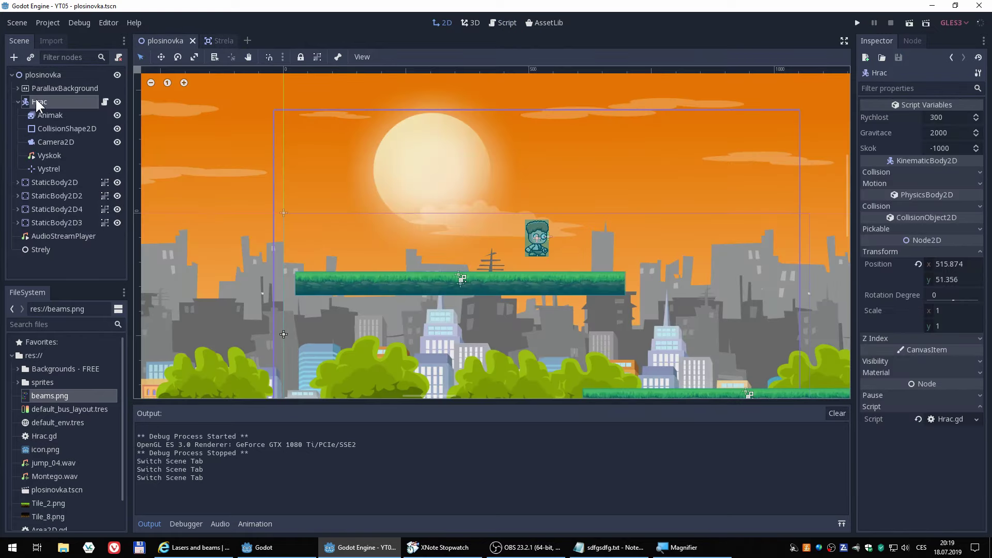
pyautogui.click(48, 168)
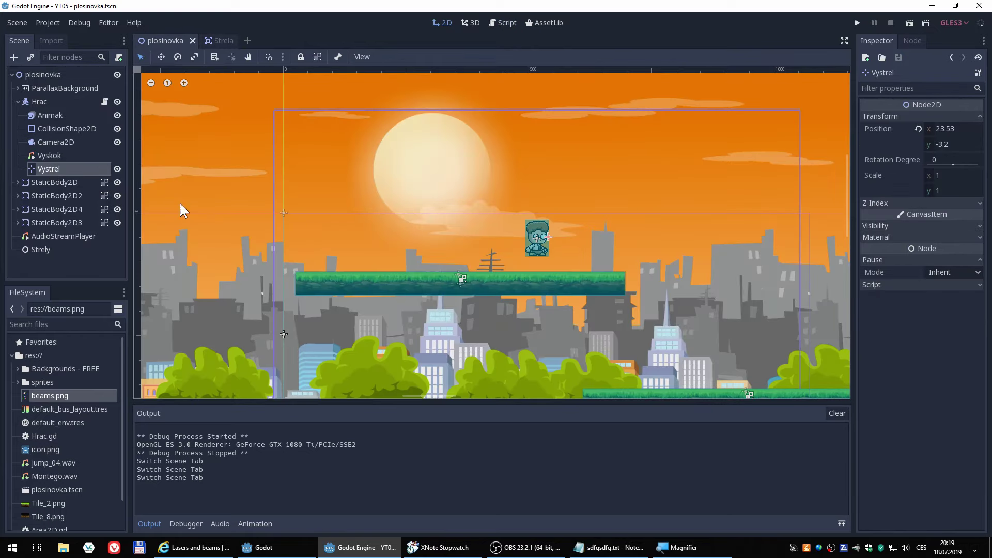
pyautogui.scroll(3, 547, 236)
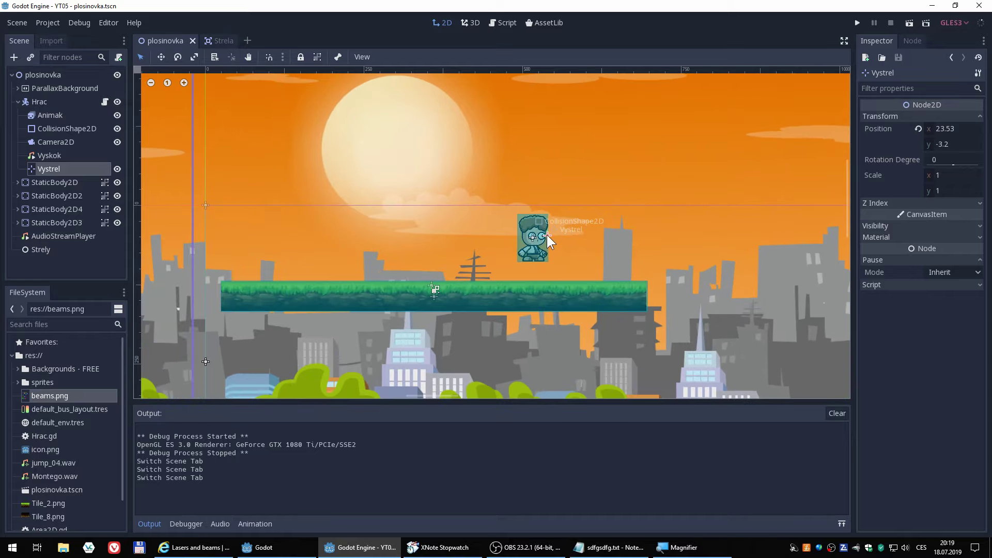
pyautogui.scroll(3, 548, 235)
pyautogui.scroll(3, 548, 235)
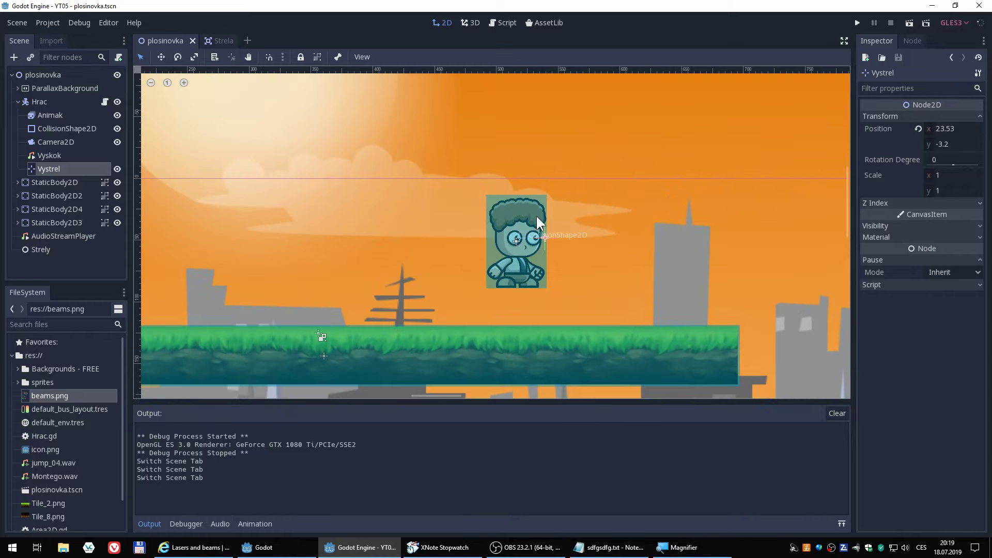
pyautogui.scroll(1, 516, 221)
pyautogui.scroll(3, 516, 221)
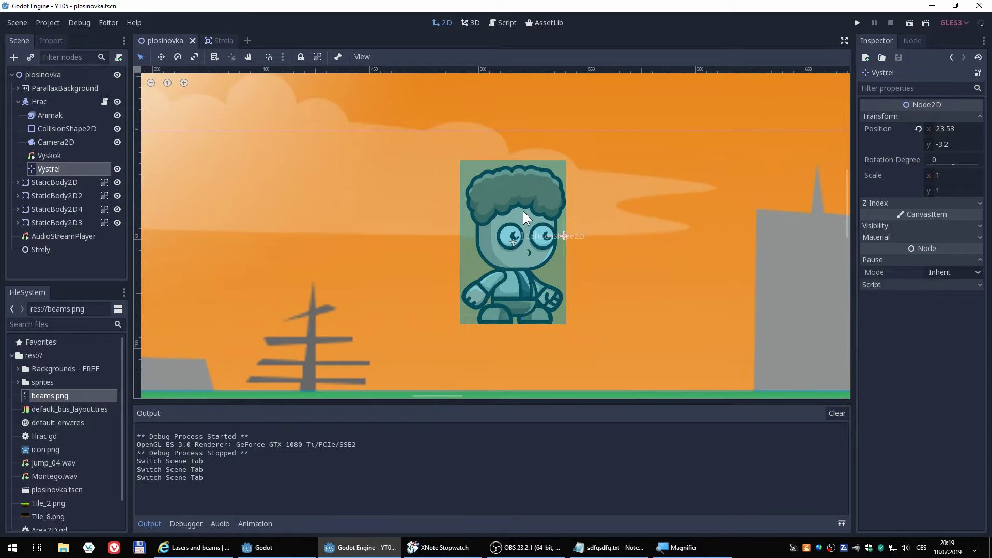
pyautogui.scroll(3, 522, 211)
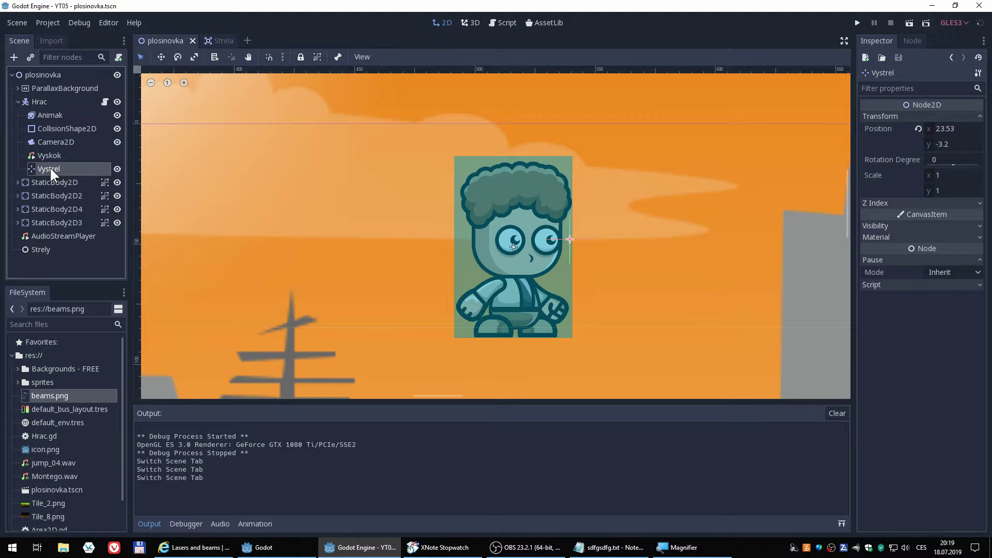
pyautogui.doubleClick(73, 169)
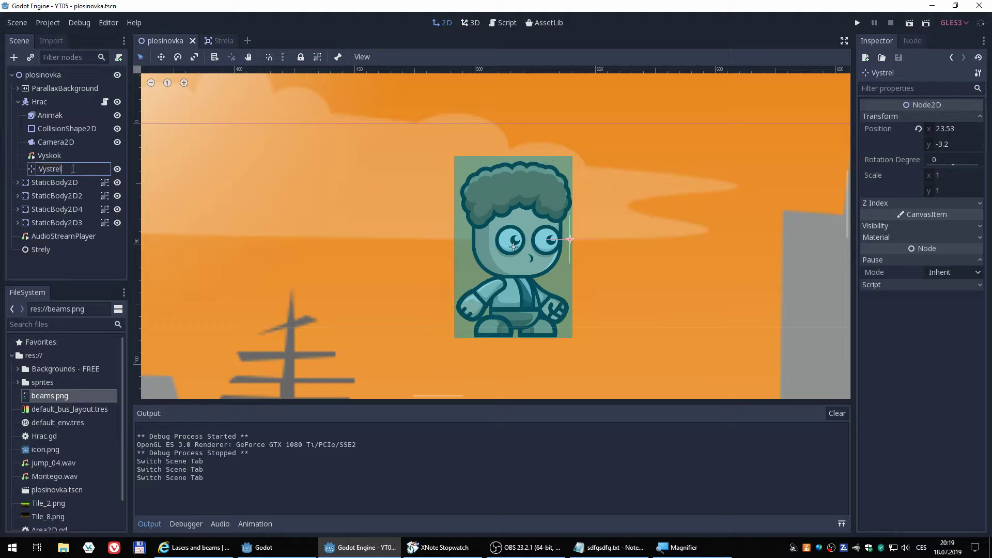
pyautogui.write('p')
pyautogui.press('Return')
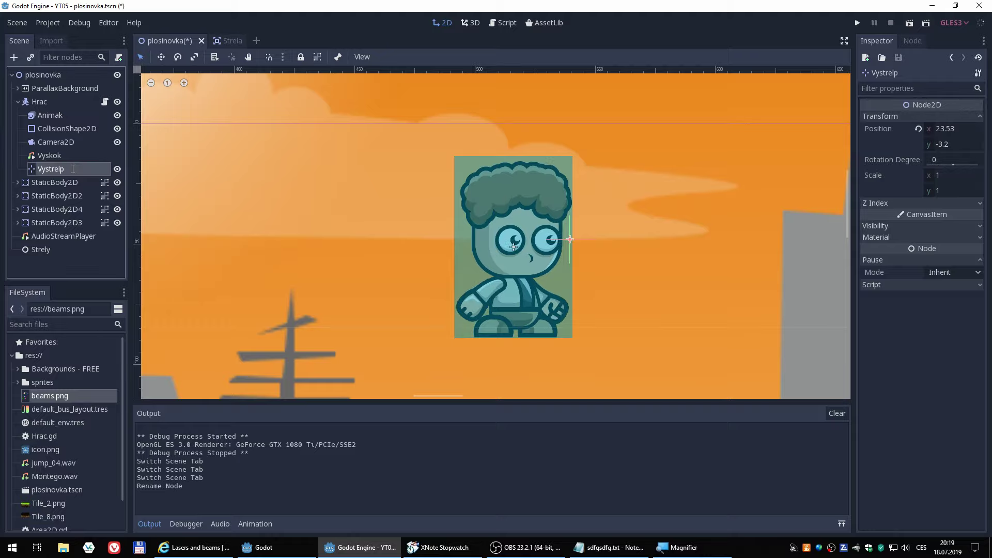
# Duplicate Vystrelp and begin editing the copy's name
pyautogui.hotkey('ctrl', 'd')
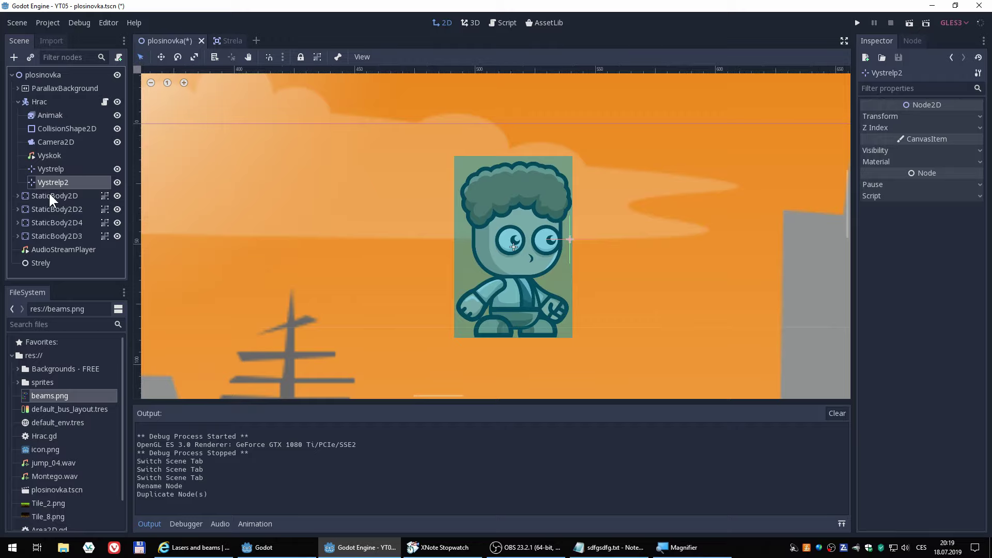
pyautogui.doubleClick(62, 182)
pyautogui.click(62, 183)
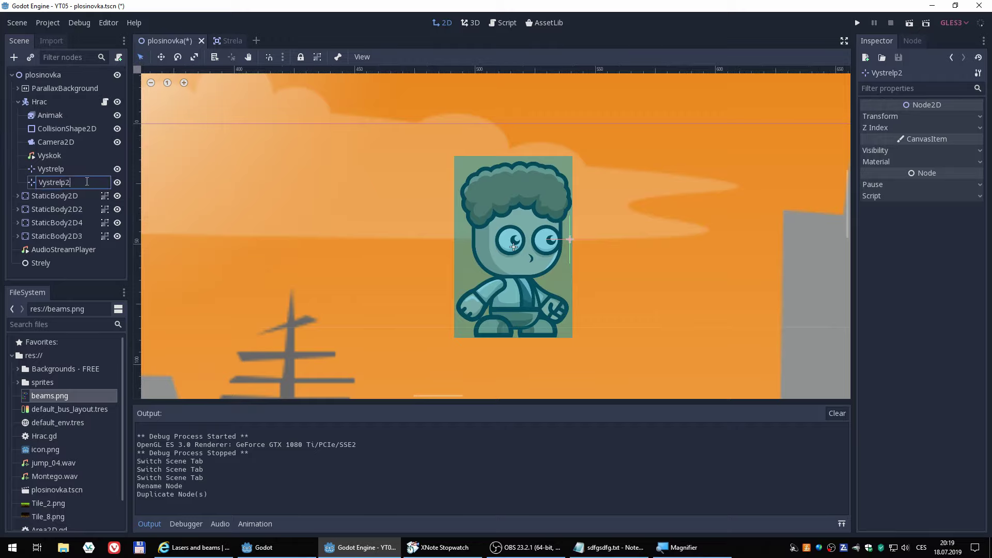
pyautogui.press('BackSpace')
pyautogui.press('BackSpace')
# Confirm the duplicated muzzle point's name as Vystrell
pyautogui.press('Return')
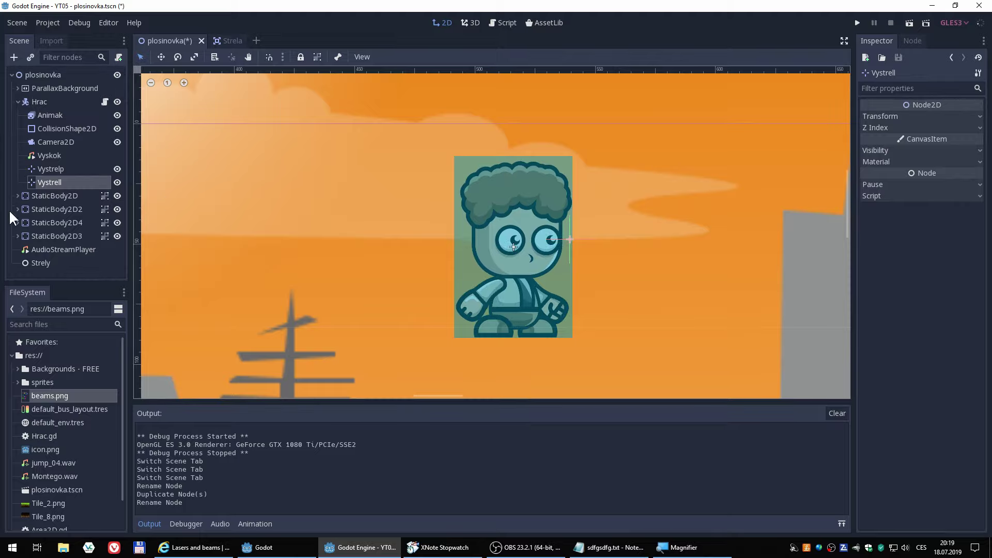
pyautogui.click(978, 74)
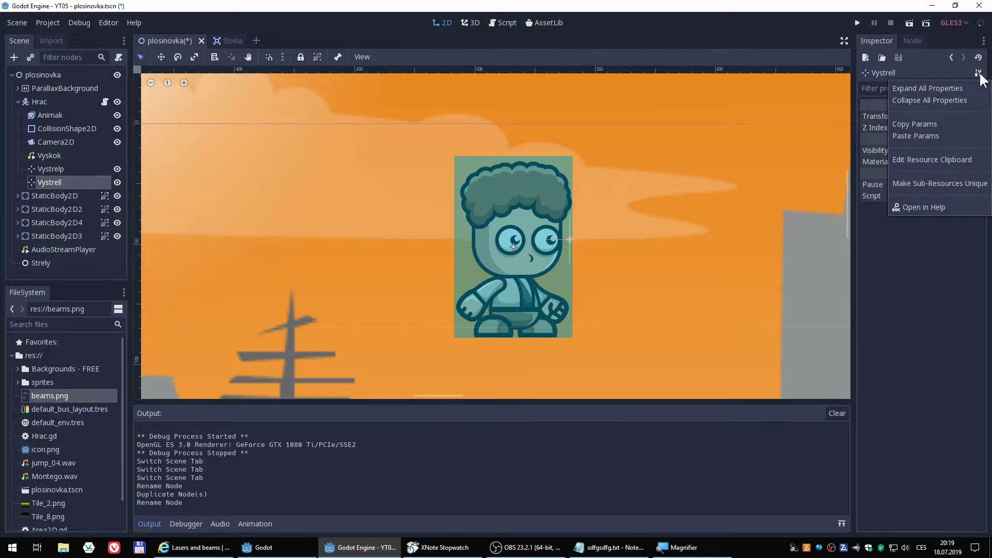
pyautogui.click(928, 185)
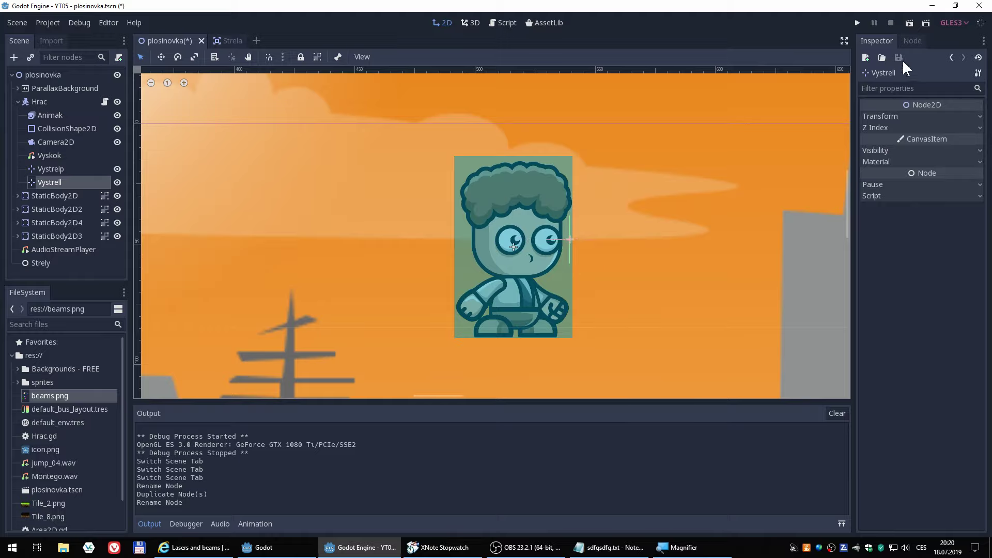
# Move Vystrell to Position x -22.71 on the player's left side, back in Hrac.gd
pyautogui.click(884, 118)
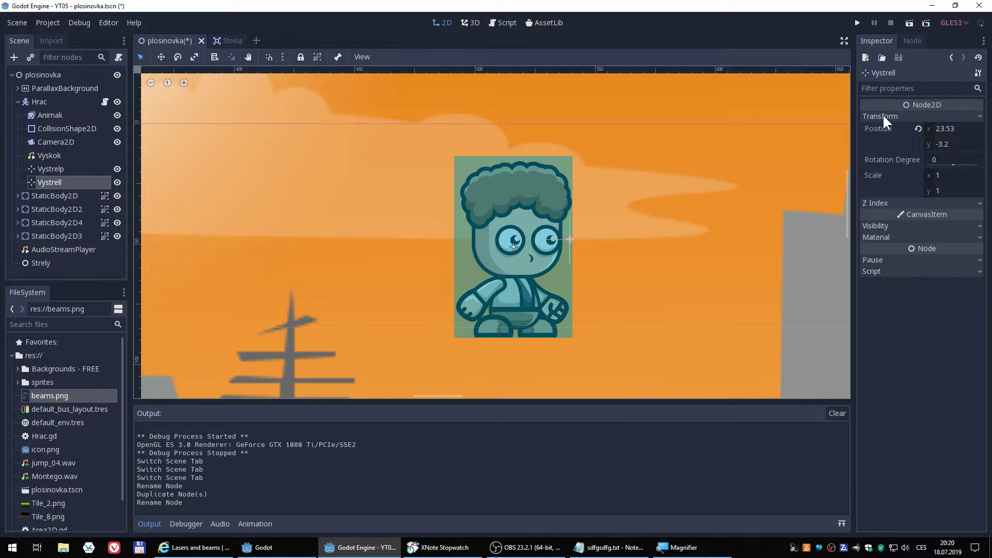
pyautogui.moveTo(948, 129); pyautogui.dragTo(932, 129)
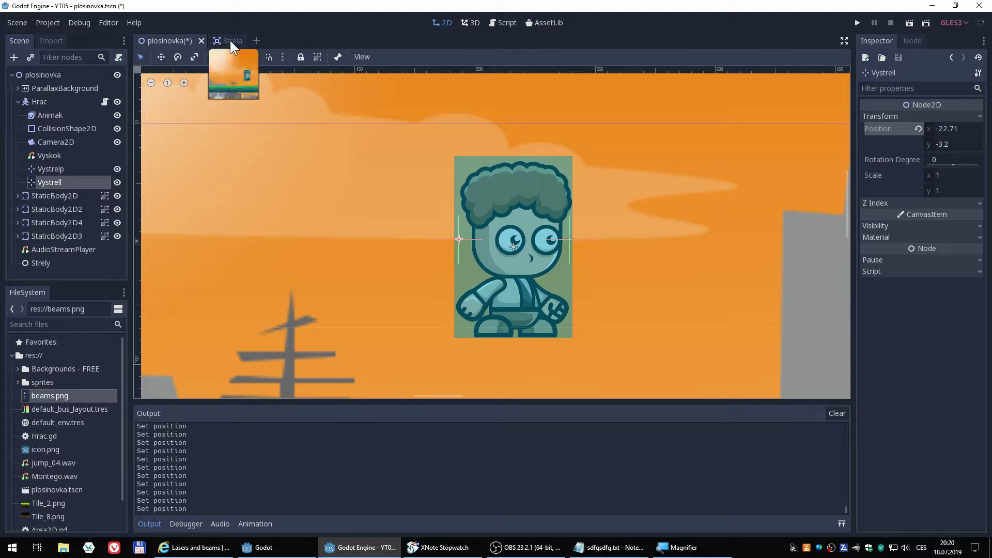
pyautogui.click(503, 23)
pyautogui.scroll(-6, 341, 319)
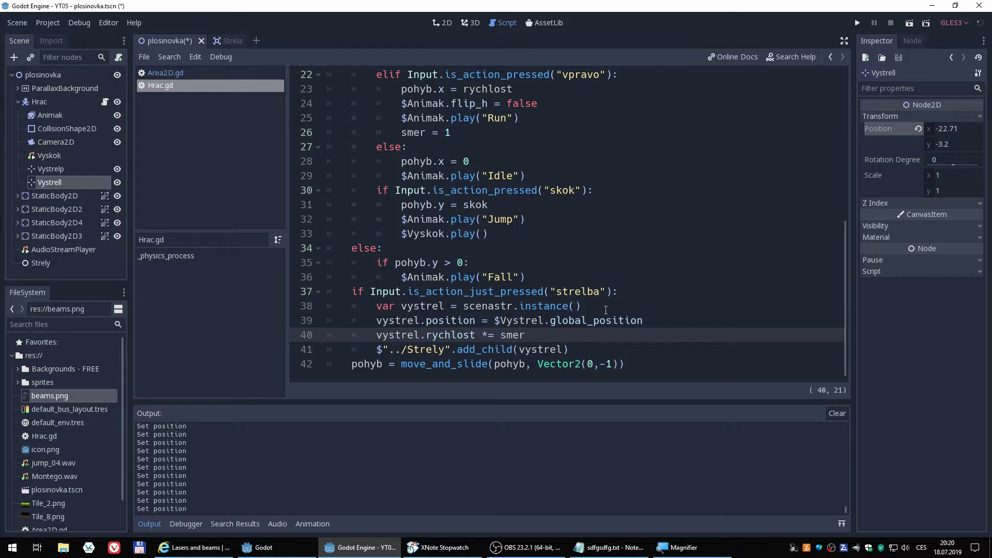
# In Hrac.gd, wrap the shot position line in 'if smer > 0:' using $Vystrelp
pyautogui.click(729, 311)
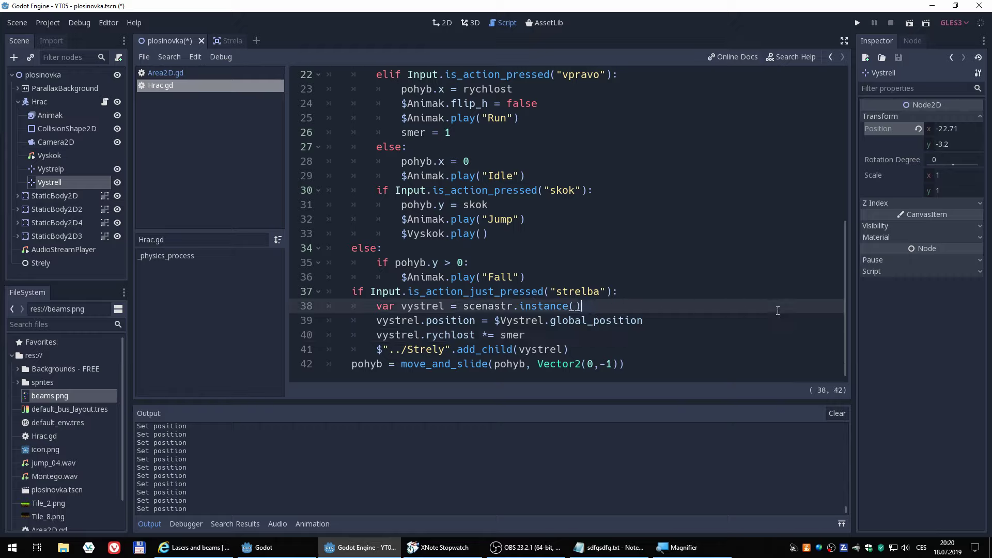
pyautogui.press('Return')
pyautogui.write('if ')
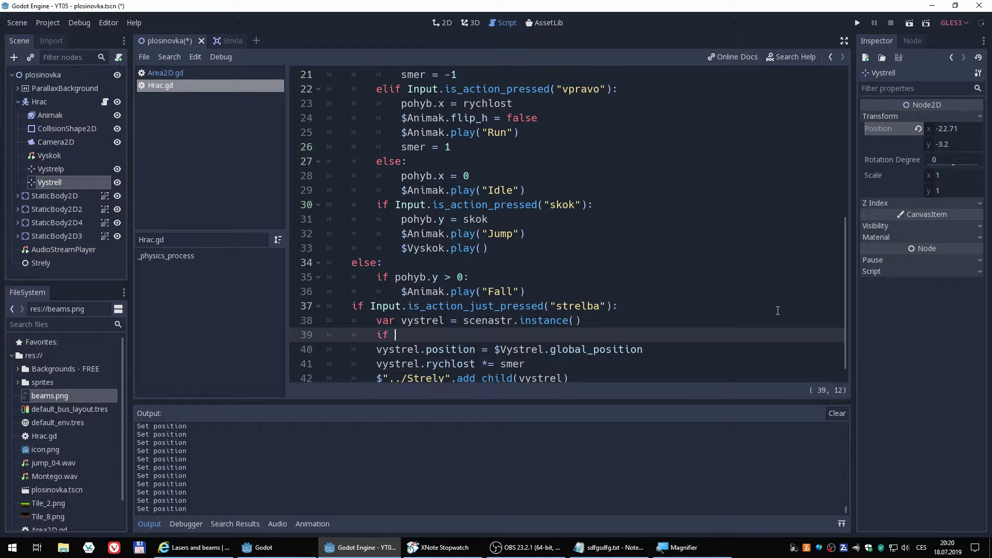
pyautogui.write('smer ')
pyautogui.write('> 0')
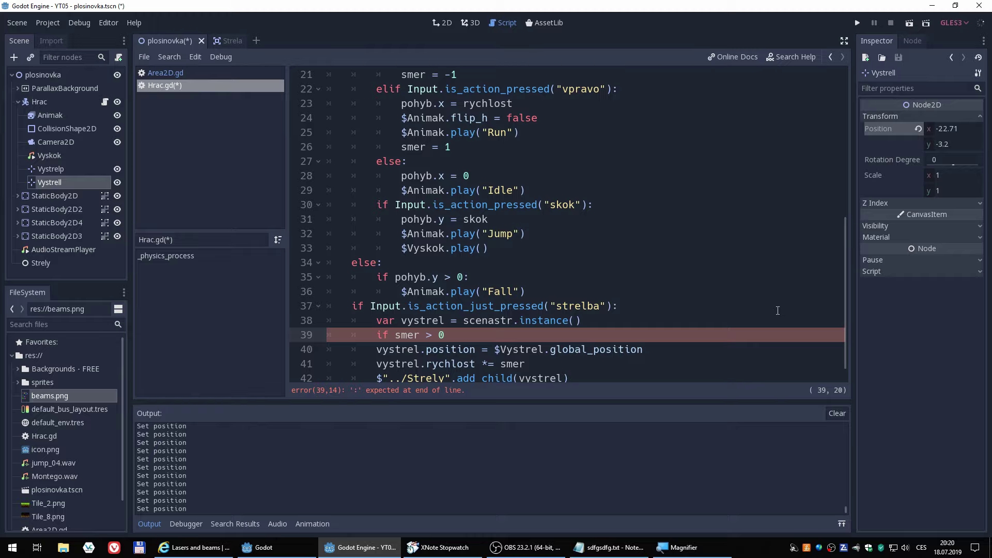
pyautogui.write(':')
pyautogui.press('Return')
pyautogui.press('Delete')
pyautogui.press('Delete')
pyautogui.press('Delete')
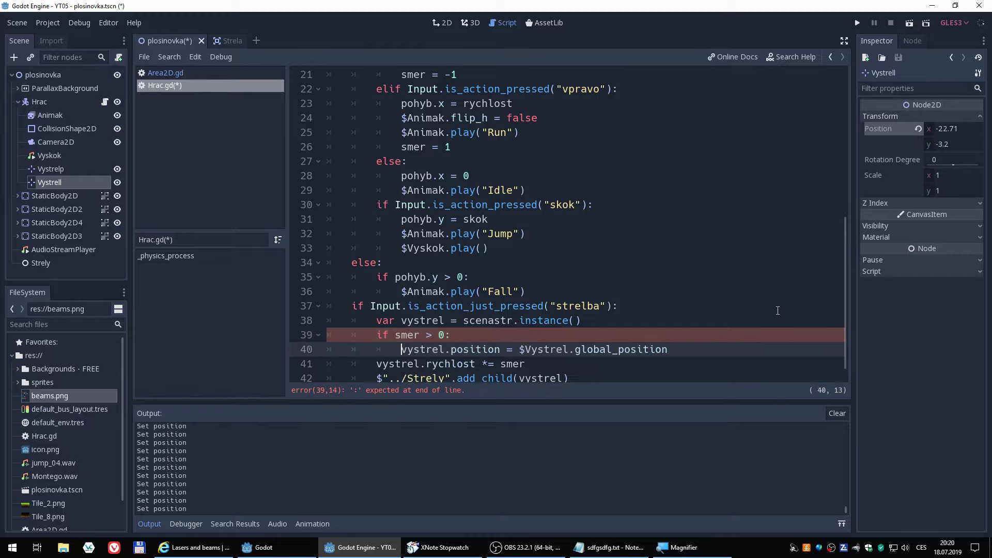
pyautogui.press('Right')
pyautogui.press('Right')
pyautogui.press('Right')
pyautogui.press('Right')
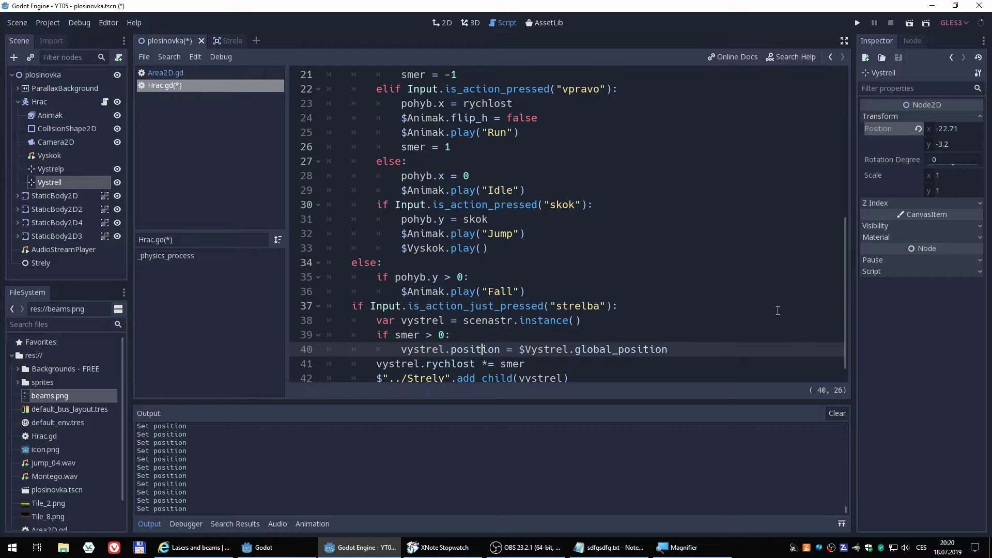
pyautogui.press('Right')
pyautogui.press('Right')
pyautogui.press('Right')
pyautogui.press('Right')
pyautogui.press('Right')
pyautogui.press('Right')
pyautogui.press('Right')
pyautogui.write('p')
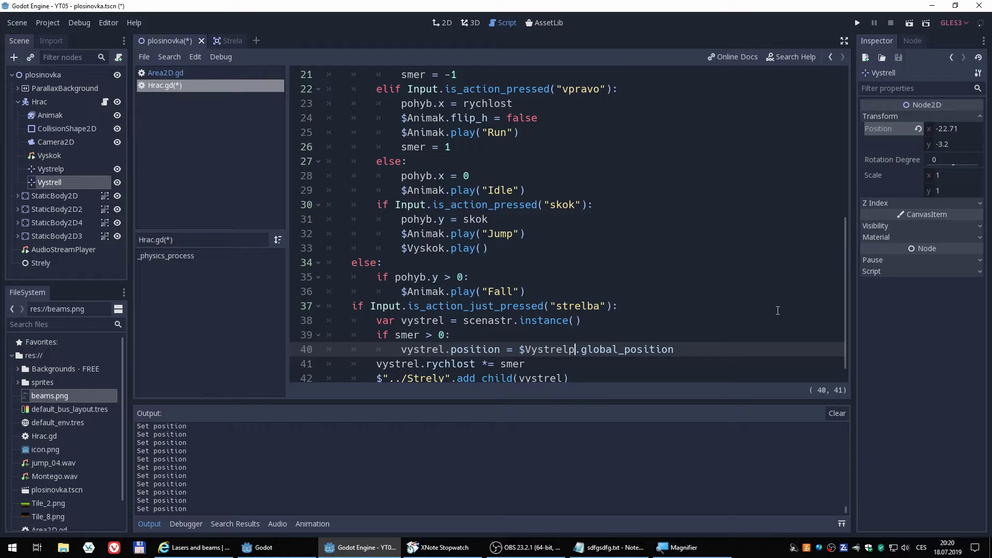
# Add an 'elif smer < 0' line after the right-facing branch
pyautogui.press('Return')
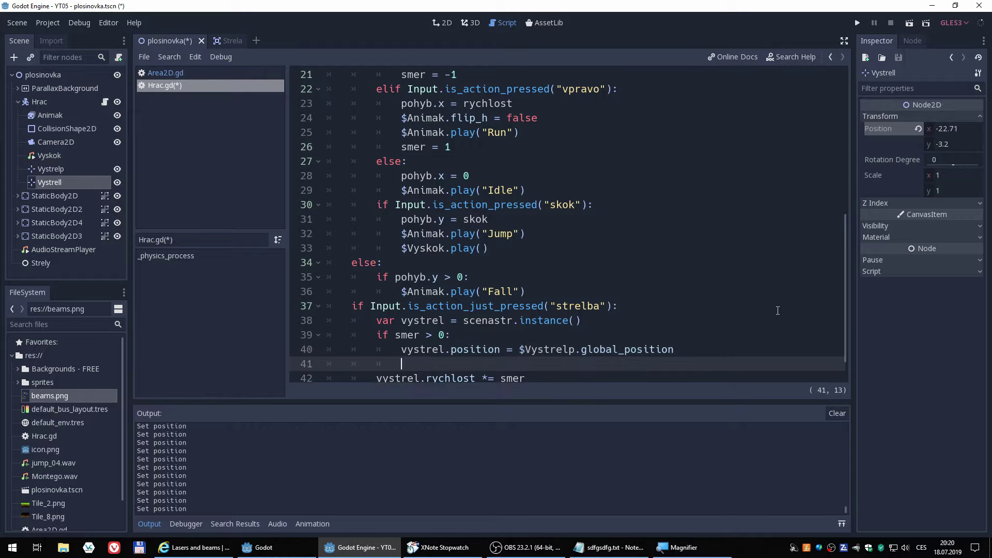
pyautogui.press('BackSpace')
pyautogui.write('elif ')
pyautogui.write('smer ')
pyautogui.write('< 0')
pyautogui.press('Return')
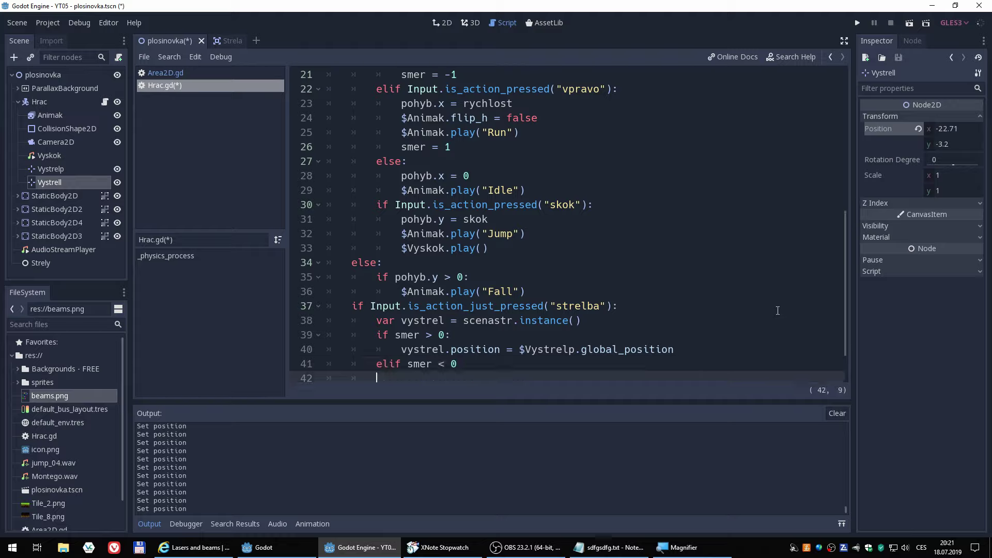
# Copy the position assignment under the elif, pointing it at $Vystrell, and finish the colon
pyautogui.press('Up')
pyautogui.press('Up')
pyautogui.press('Right')
pyautogui.press('Right')
pyautogui.press('Left')
pyautogui.press('End')
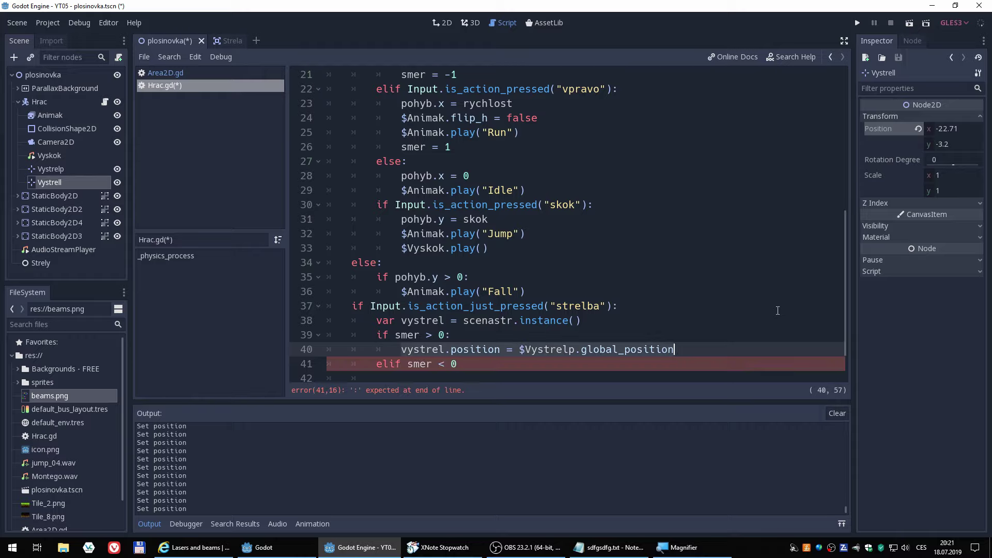
pyautogui.press('Down')
pyautogui.press('Down')
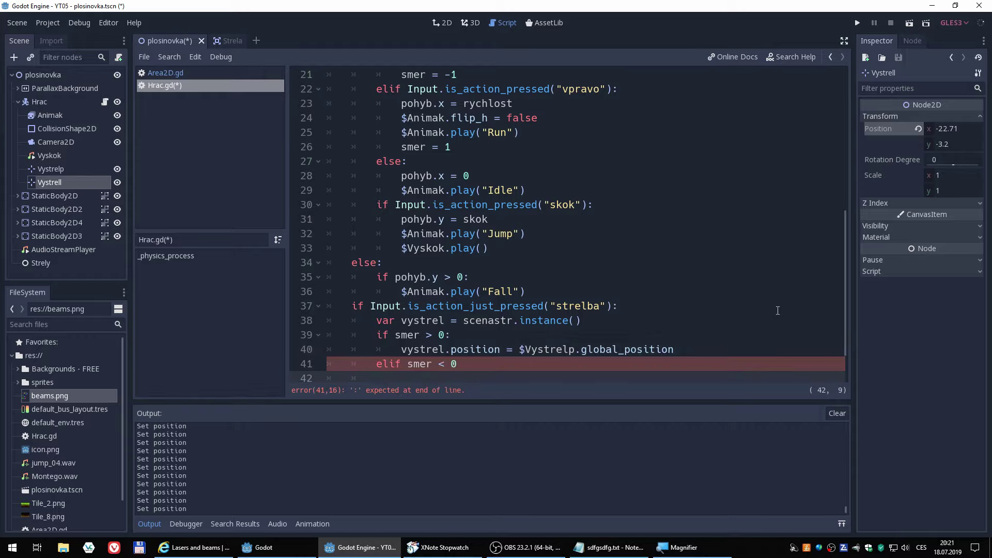
pyautogui.press('Tab')
pyautogui.write('vystrel.position = $Vystrelp.global_position')
pyautogui.press('Left')
pyautogui.press('Left')
pyautogui.press('Left')
pyautogui.press('Left')
pyautogui.press('Left')
pyautogui.press('Left')
pyautogui.press('Left')
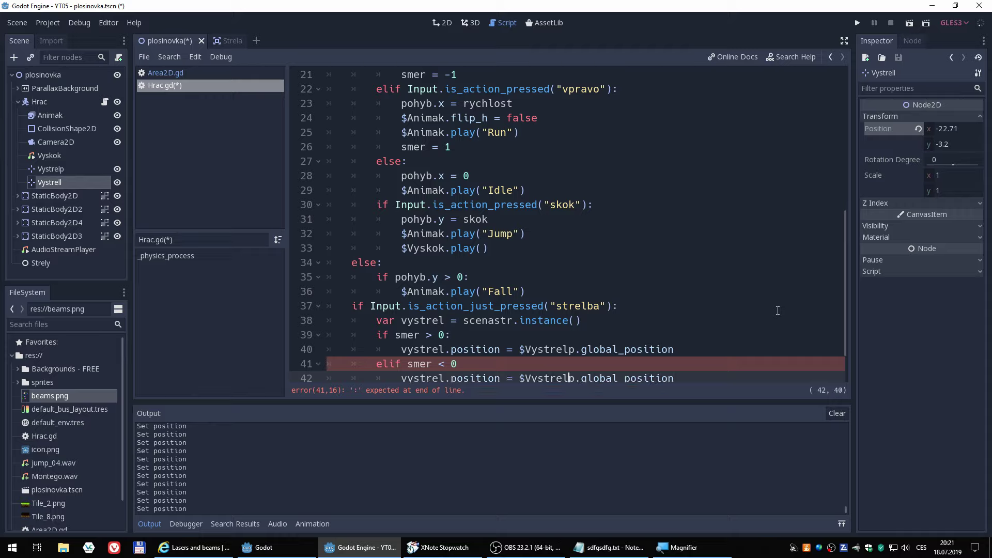
pyautogui.press('Delete')
pyautogui.write('l')
pyautogui.scroll(-2, 765, 297)
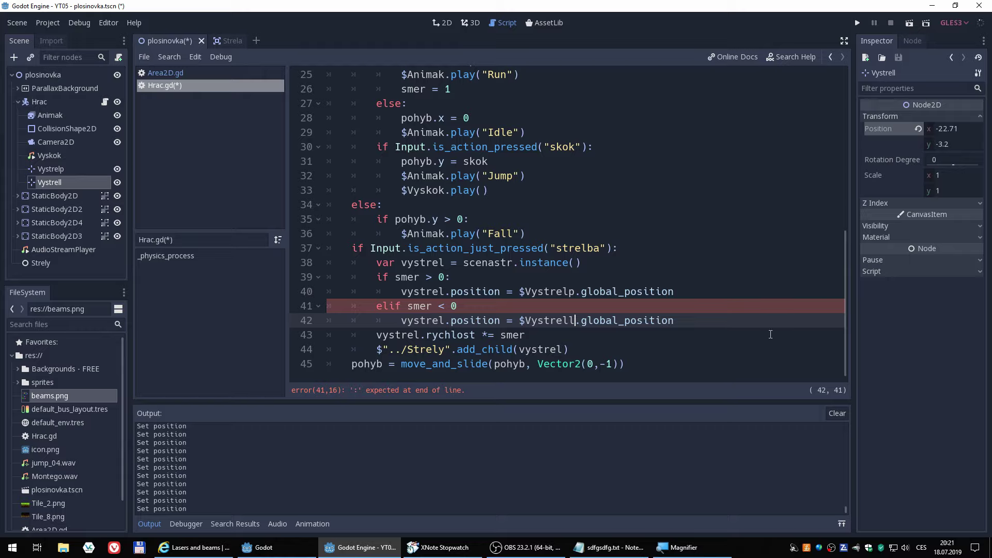
pyautogui.click(478, 306)
pyautogui.write(':')
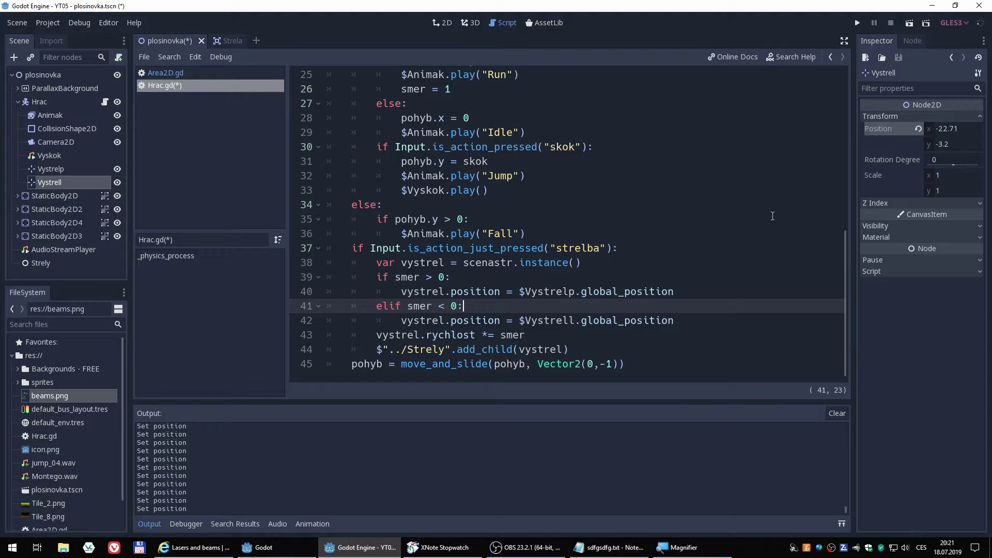
# Run the game and fire laser shots while moving right and then left
pyautogui.click(856, 23)
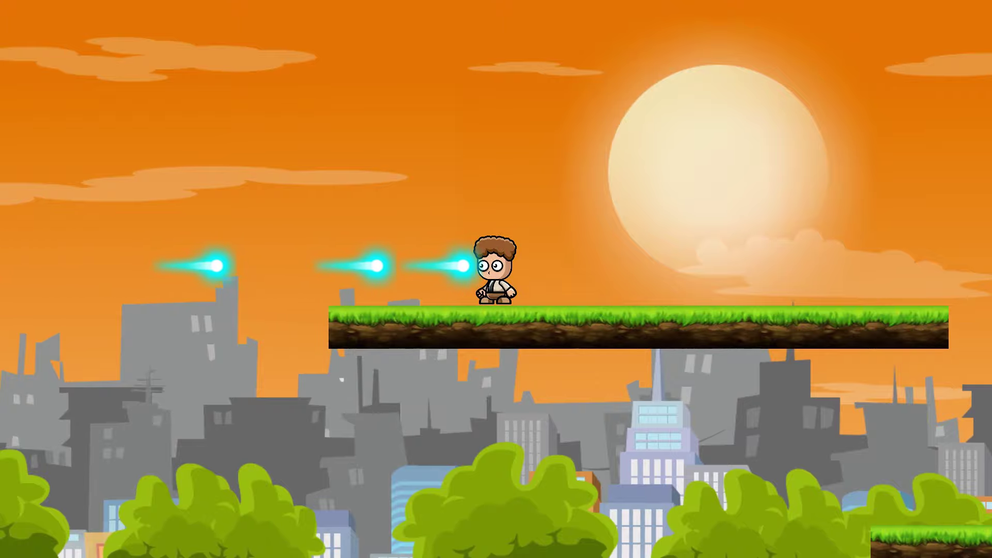
pyautogui.press('Right')
pyautogui.press('Left')
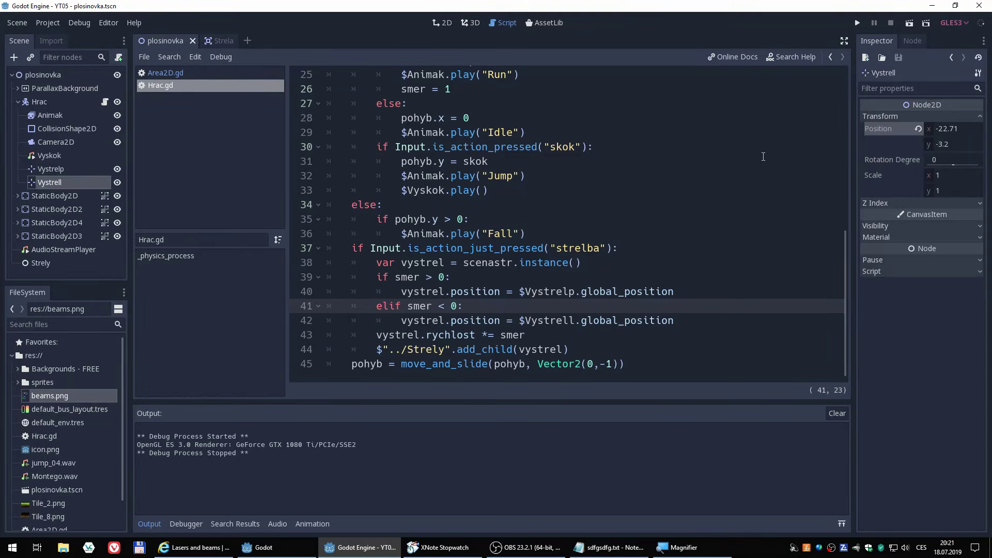
pyautogui.moveTo(222, 43)
# In the Strela script, insert blank lines above _physics_process
pyautogui.click(222, 41)
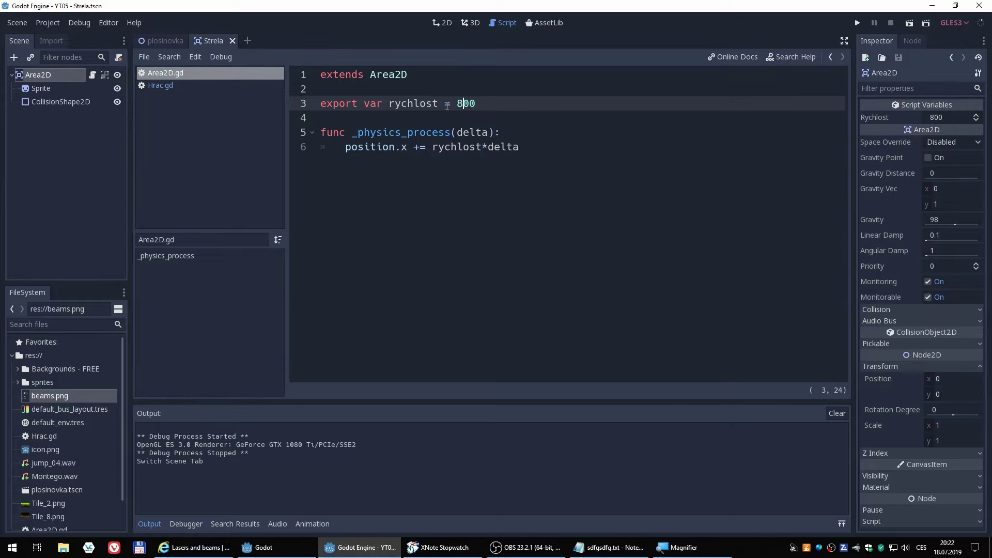
pyautogui.click(510, 132)
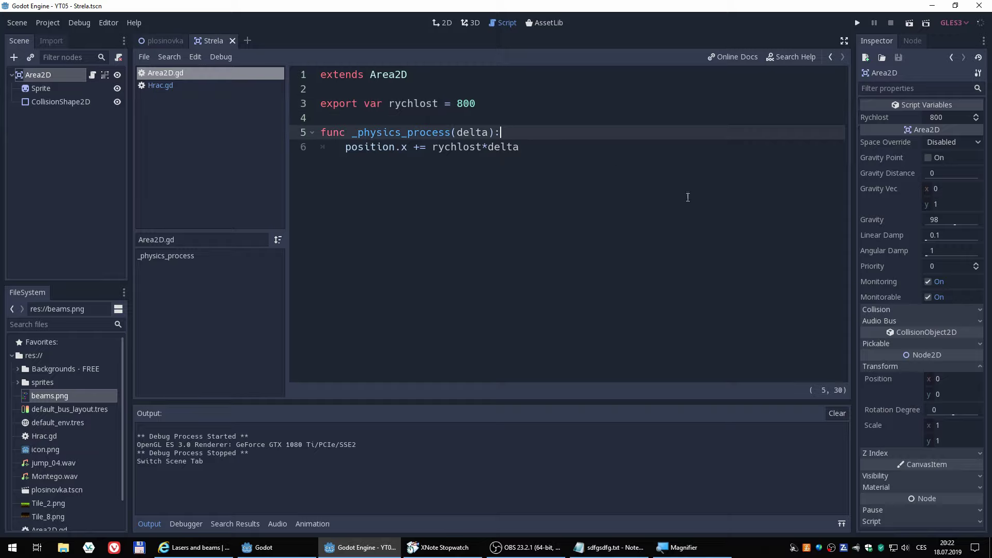
pyautogui.press('Home')
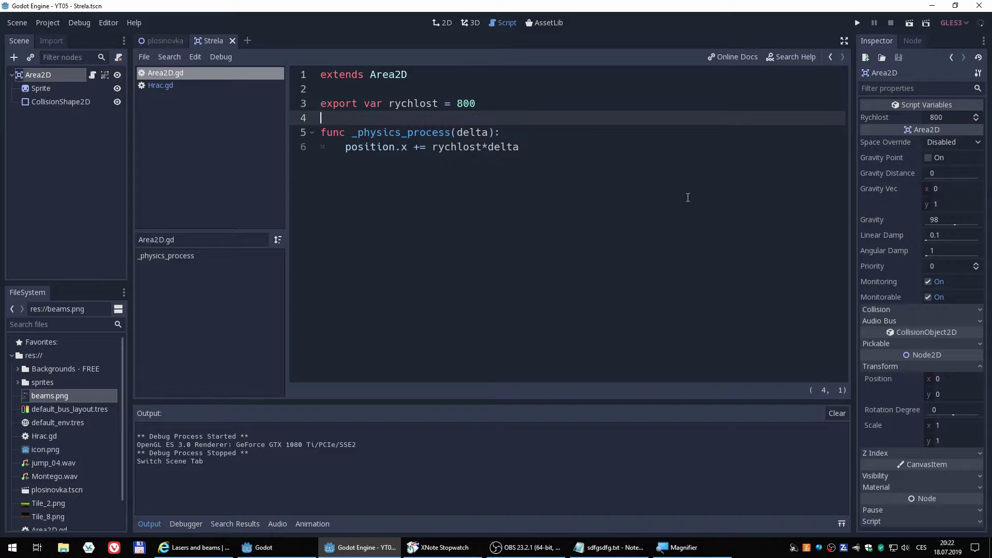
pyautogui.press('Return')
pyautogui.press('Up')
pyautogui.press('Return')
pyautogui.press('Up')
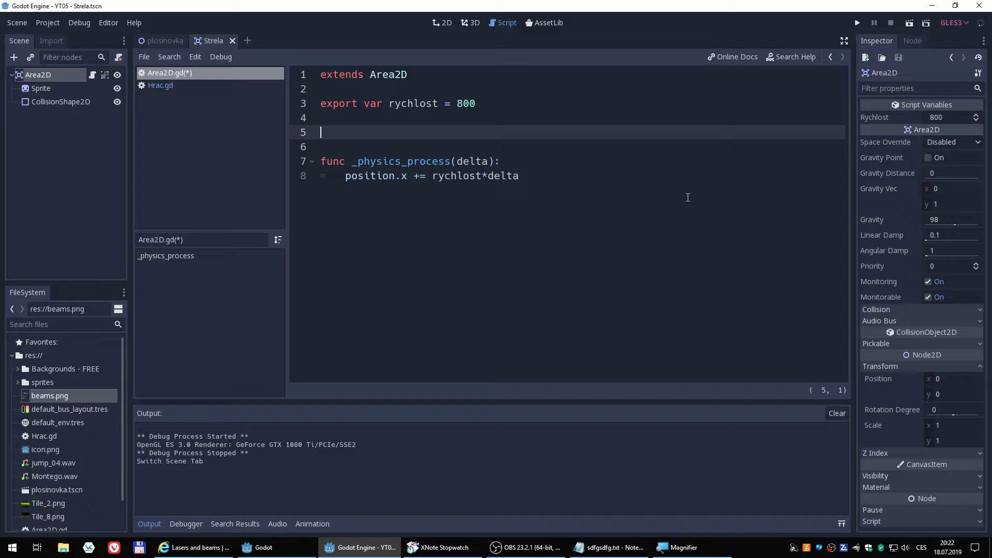
# Write func _ready() with 'if rychlost < 0:' calling $Sprite.flip_v()
pyautogui.write('f')
pyautogui.write('unc _re')
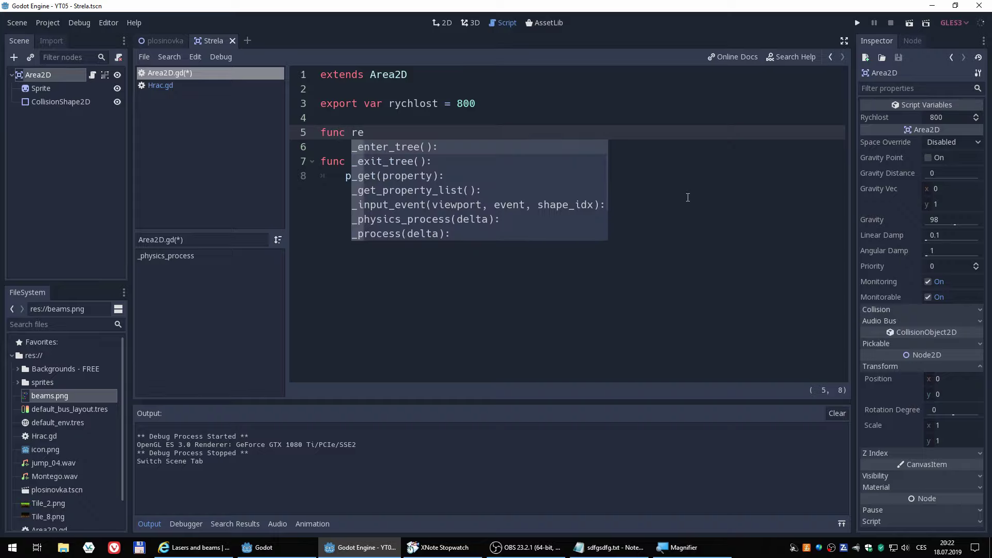
pyautogui.write('a')
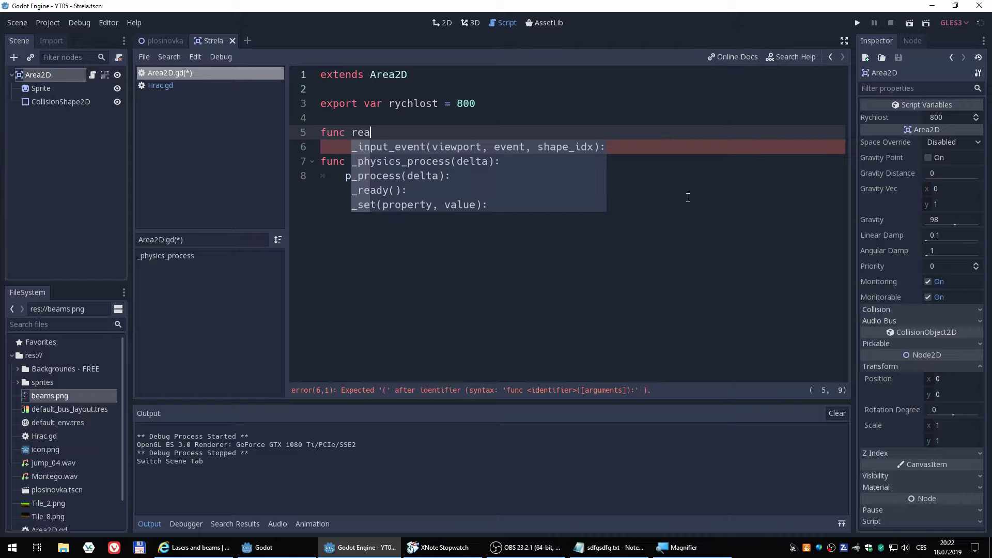
pyautogui.write('d')
pyautogui.press('Return')
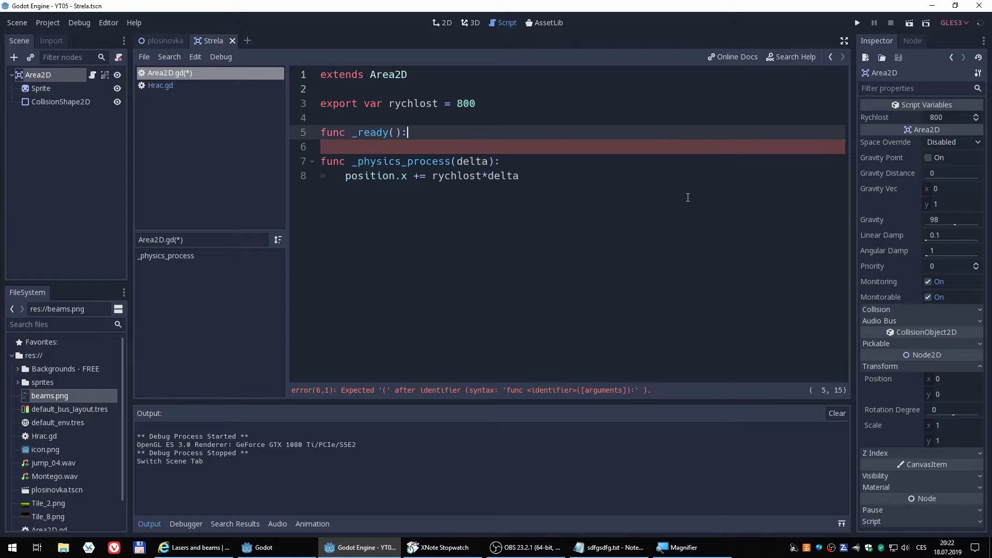
pyautogui.press('Return')
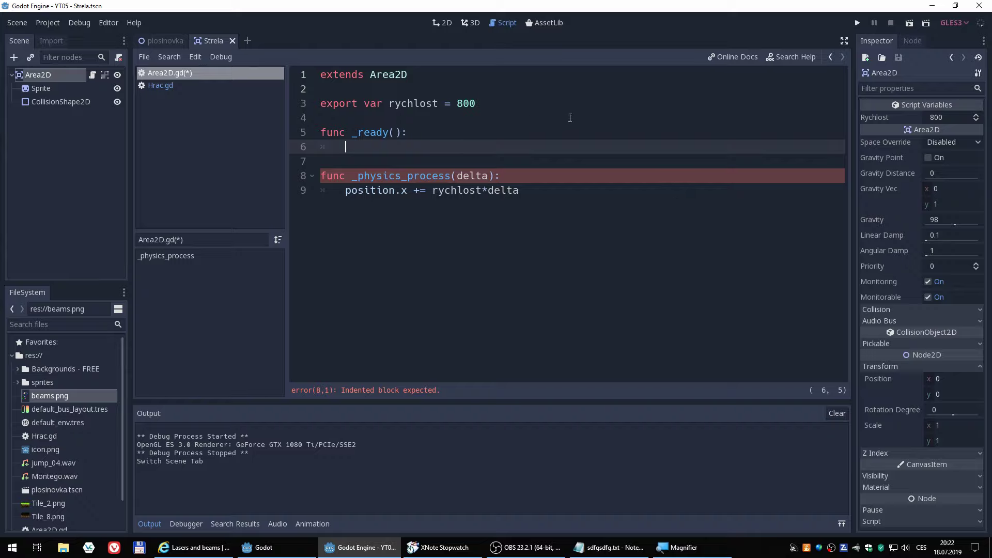
pyautogui.write('if ')
pyautogui.write('rychl')
pyautogui.write('ost < ')
pyautogui.write('0')
pyautogui.write(':')
pyautogui.press('Return')
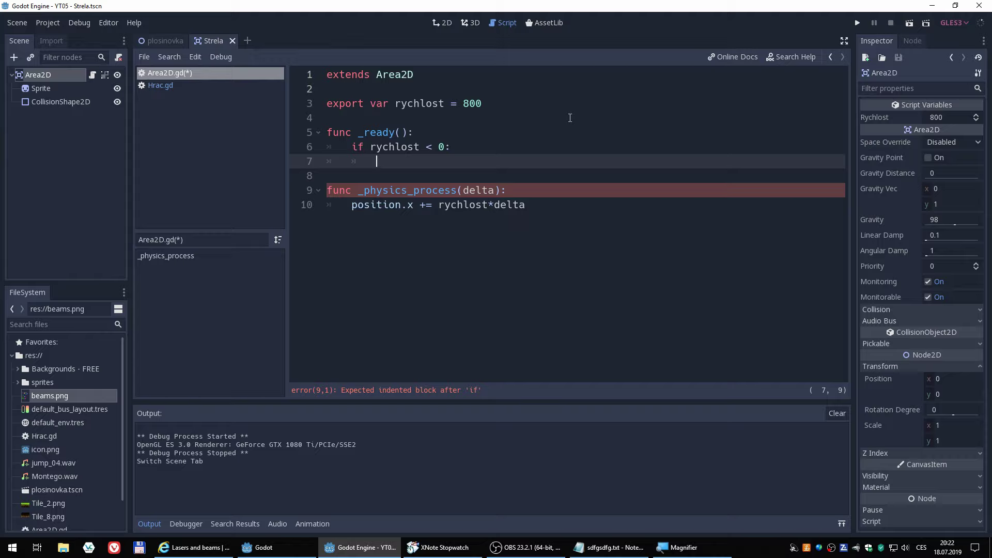
pyautogui.write('$')
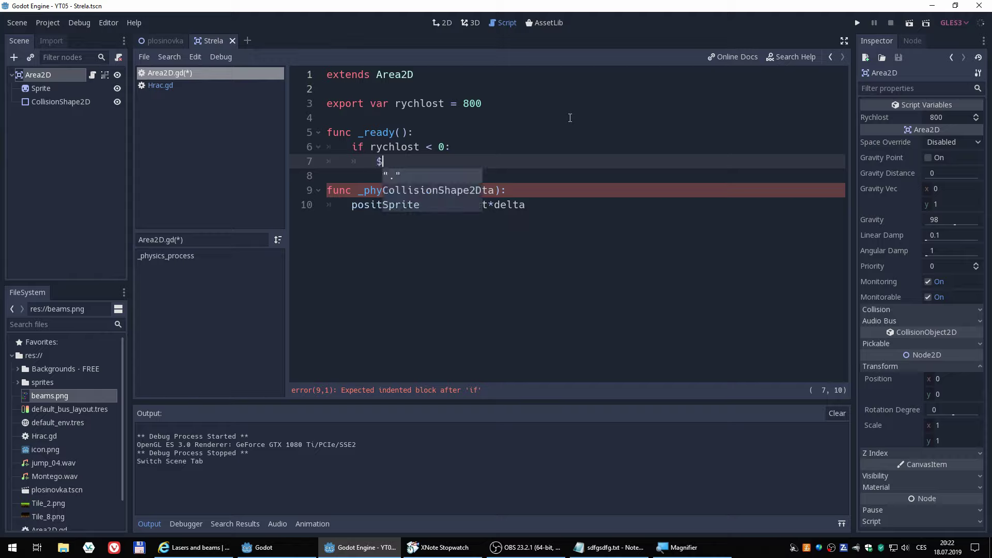
pyautogui.write('Sprite.')
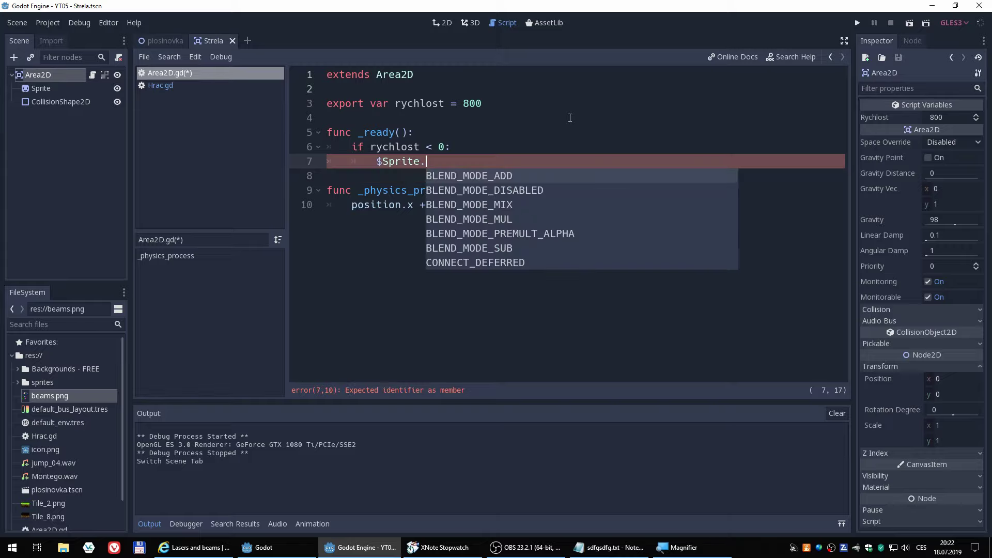
pyautogui.write('fl')
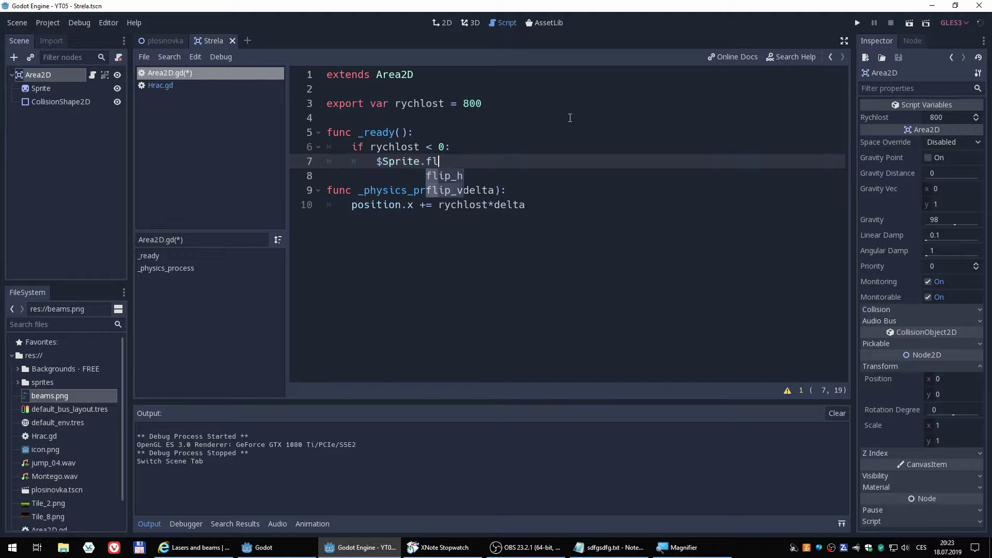
pyautogui.press('Down')
pyautogui.press('Return')
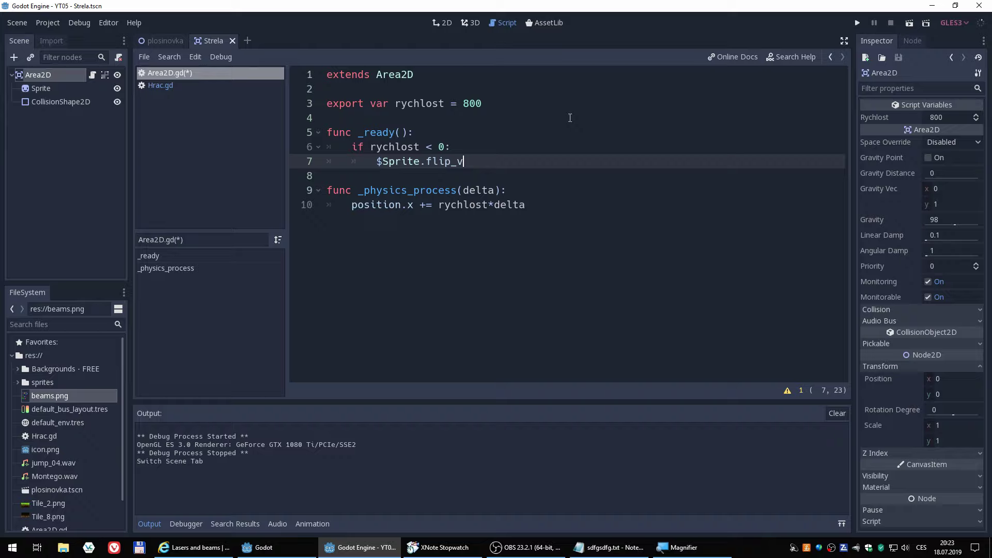
pyautogui.write('()')
# Toggle the shot Sprite's Flip V on and off, then return to the Area2D script
pyautogui.click(39, 88)
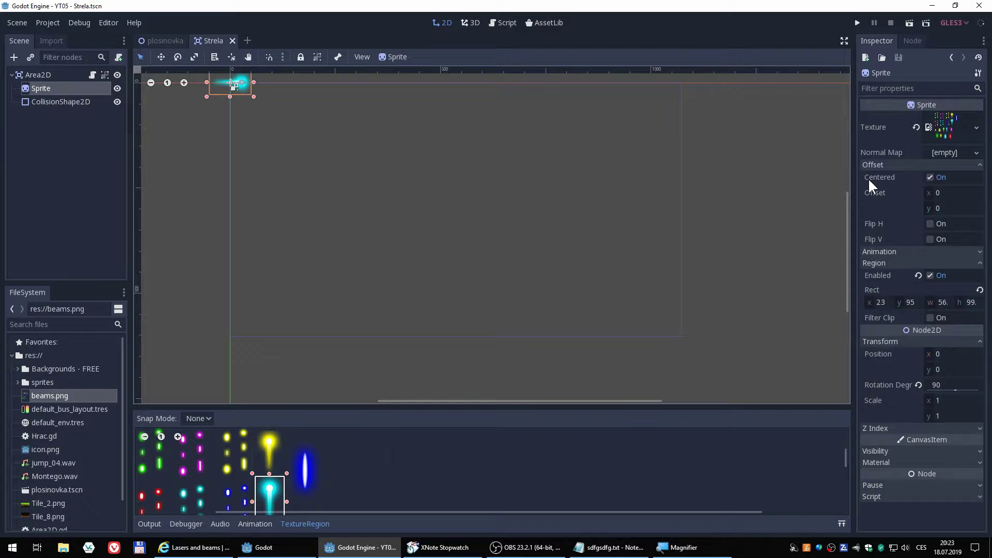
pyautogui.click(930, 239)
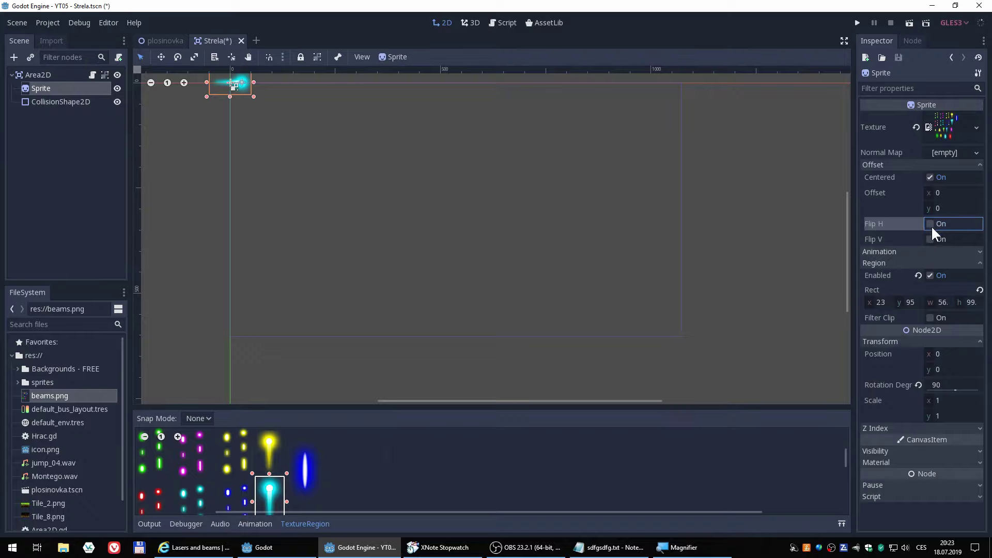
pyautogui.click(931, 239)
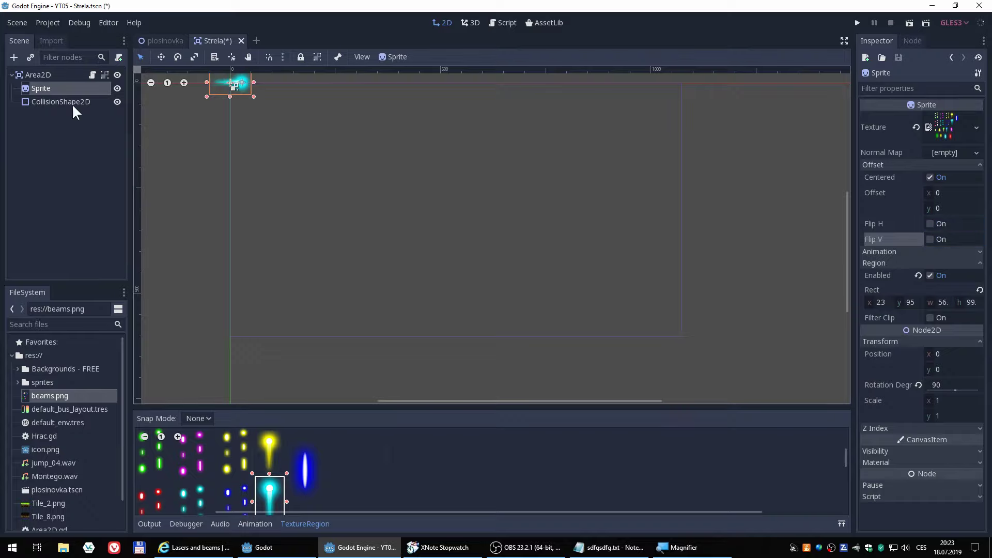
pyautogui.click(39, 74)
pyautogui.click(506, 23)
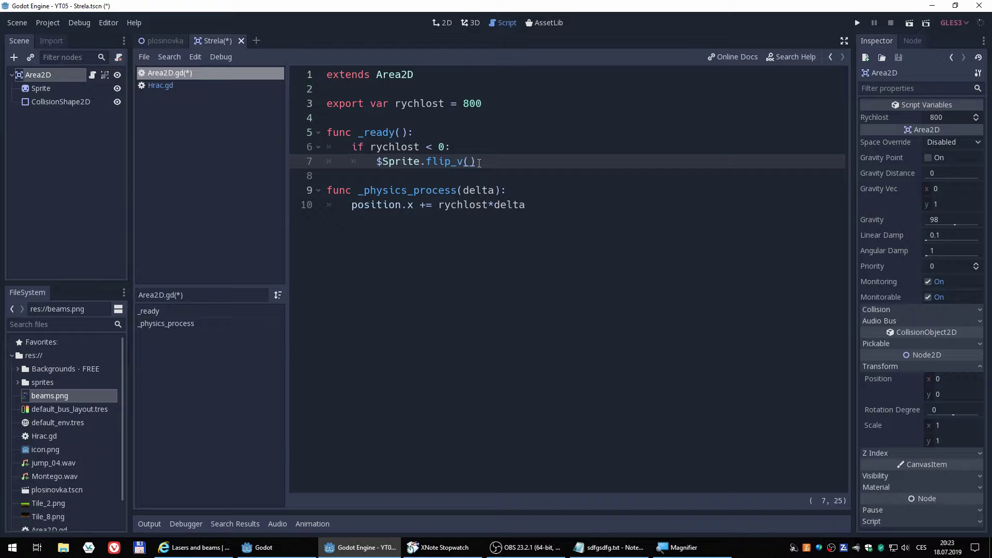
# Inspect CollisionShape2D, centre the shot sprite in view, and enable the Sprite's Flip V
pyautogui.click(78, 101)
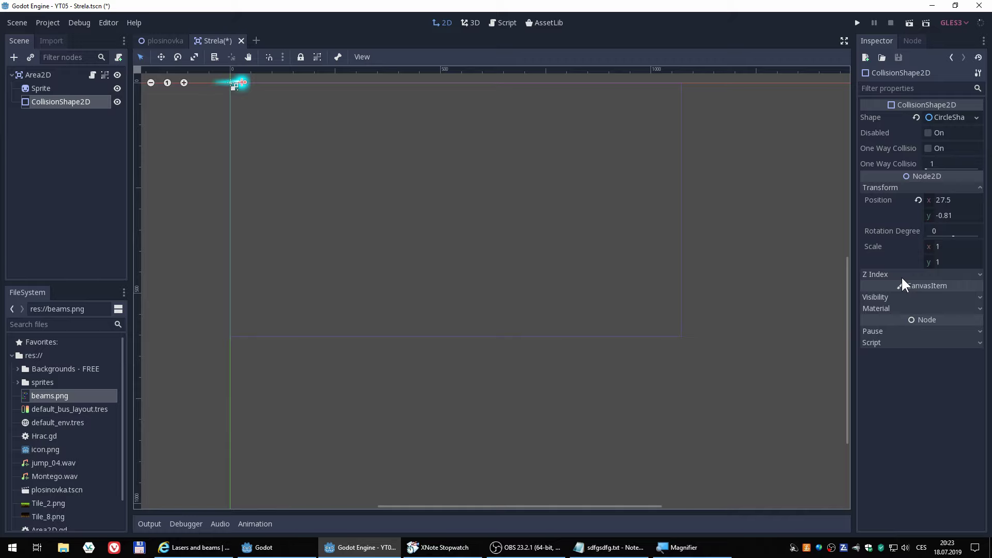
pyautogui.scroll(-2, 356, 176)
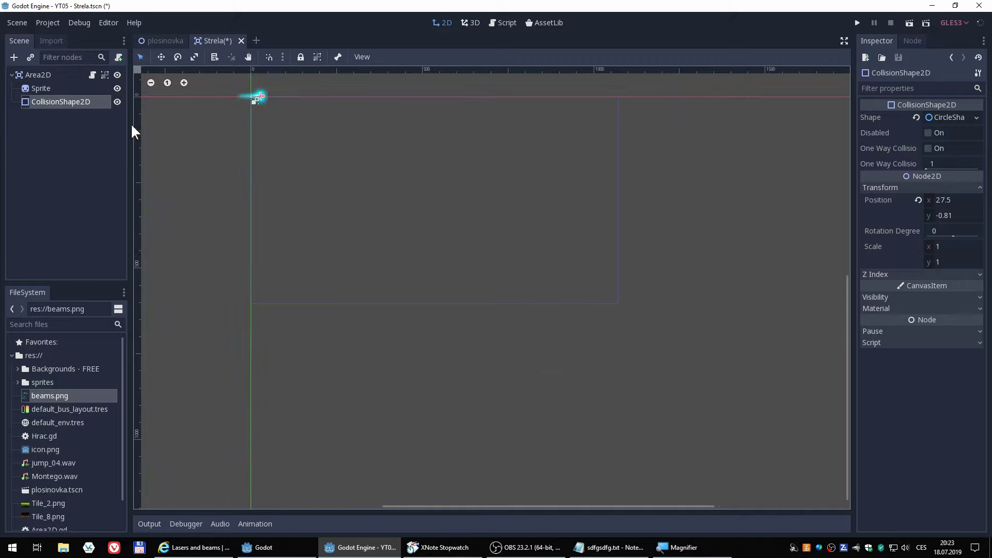
pyautogui.click(41, 89)
pyautogui.scroll(1, 310, 170)
pyautogui.moveTo(337, 209); pyautogui.dragTo(379, 266, button='middle')
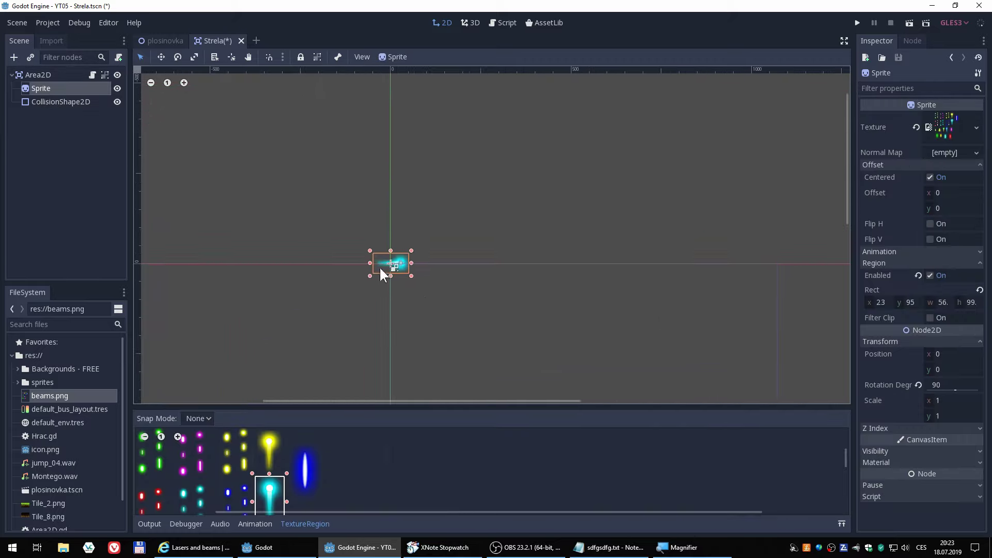
pyautogui.scroll(4, 398, 268)
pyautogui.scroll(2, 405, 270)
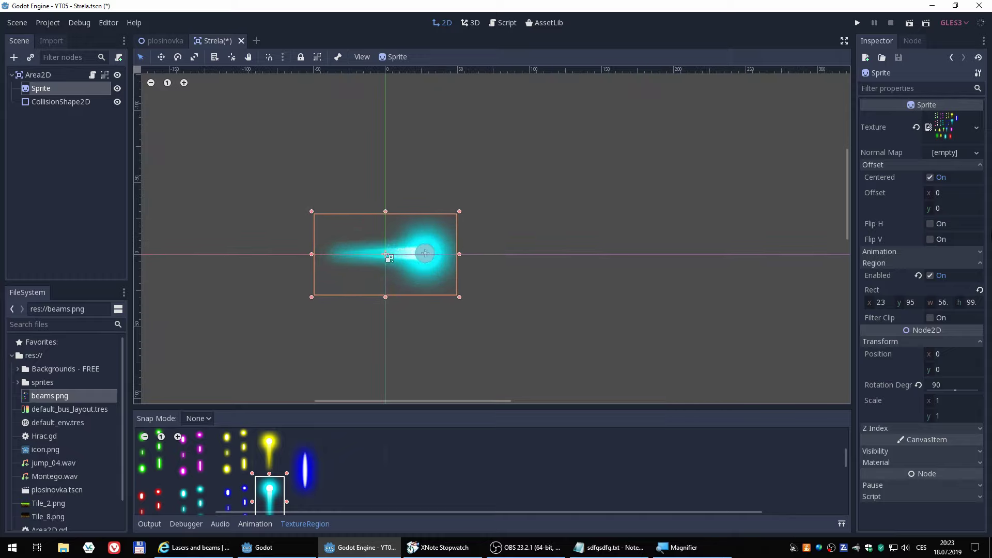
pyautogui.click(931, 240)
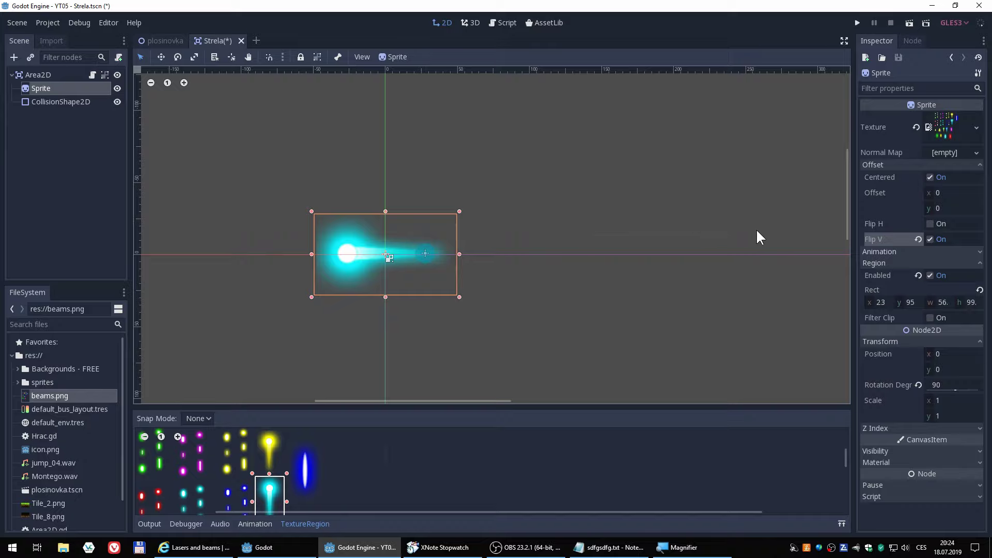
# Try the collision shape at x -27.5, then restore it to 27.5
pyautogui.click(71, 101)
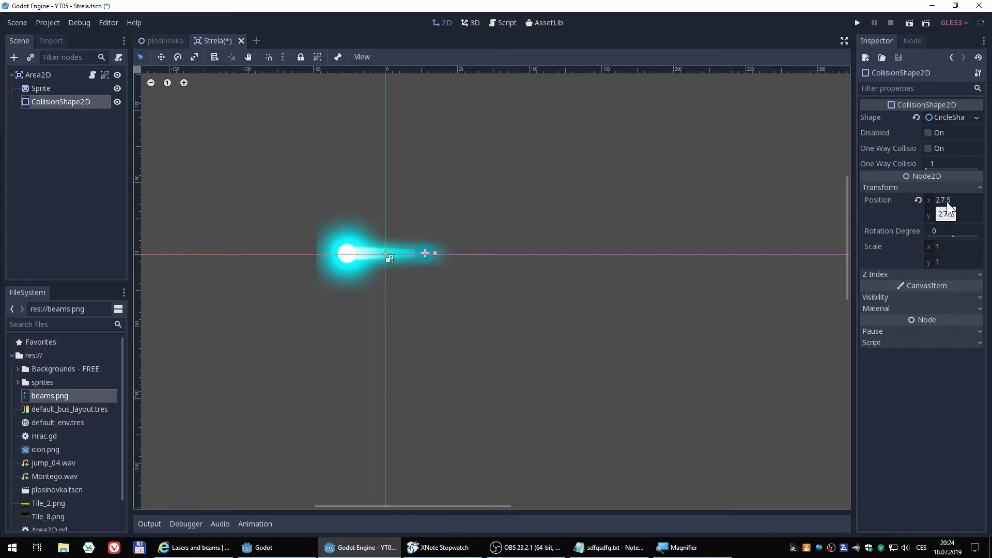
pyautogui.click(951, 201)
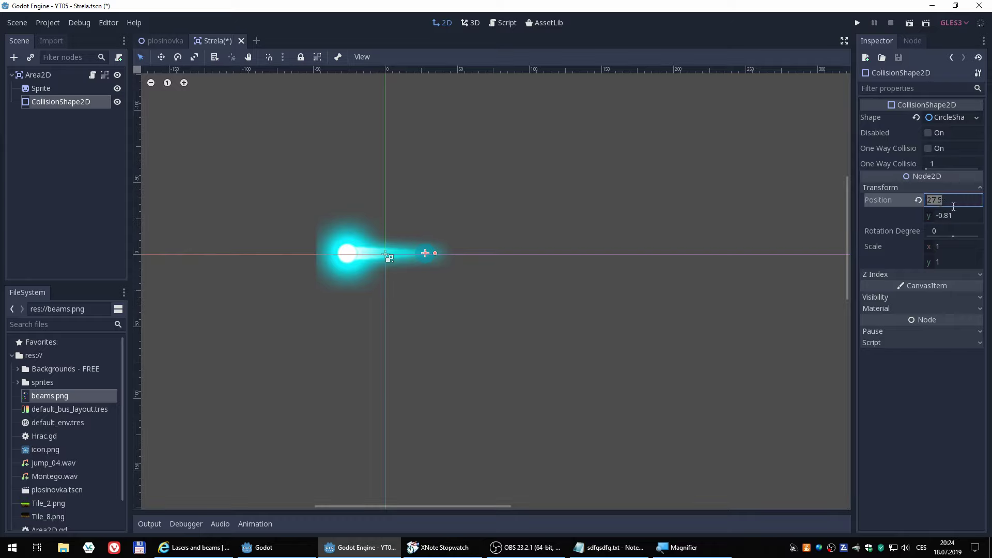
pyautogui.press('Home')
pyautogui.write('-')
pyautogui.press('Tab')
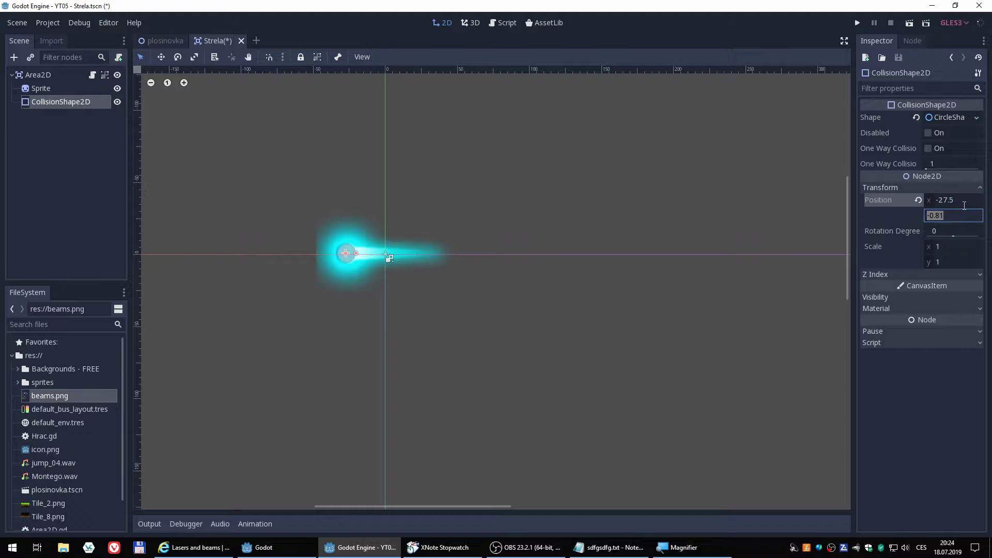
pyautogui.click(936, 200)
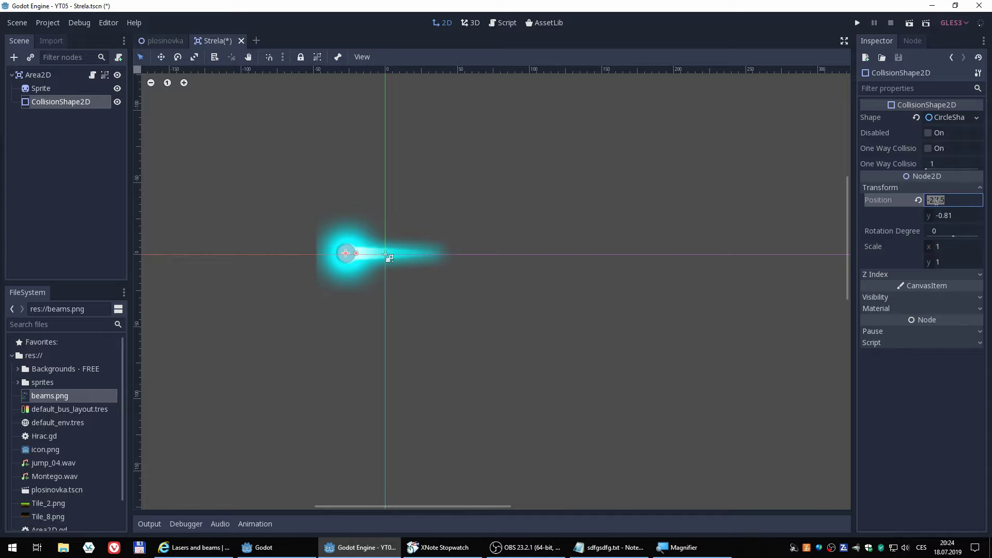
pyautogui.click(966, 201)
pyautogui.press('Home')
pyautogui.press('Delete')
pyautogui.press('Return')
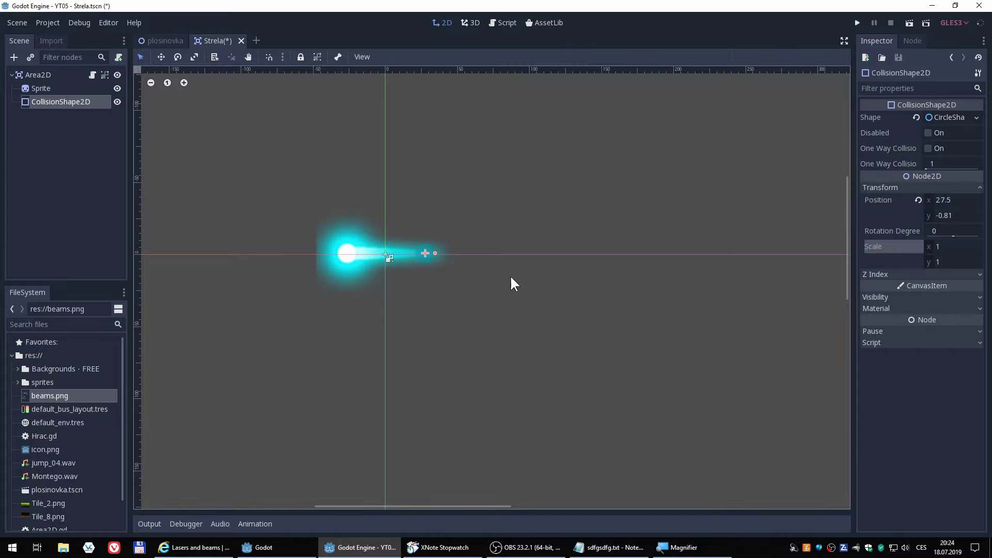
# Turn off the Sprite's Flip V and open Area2D.gd from the root node
pyautogui.click(29, 91)
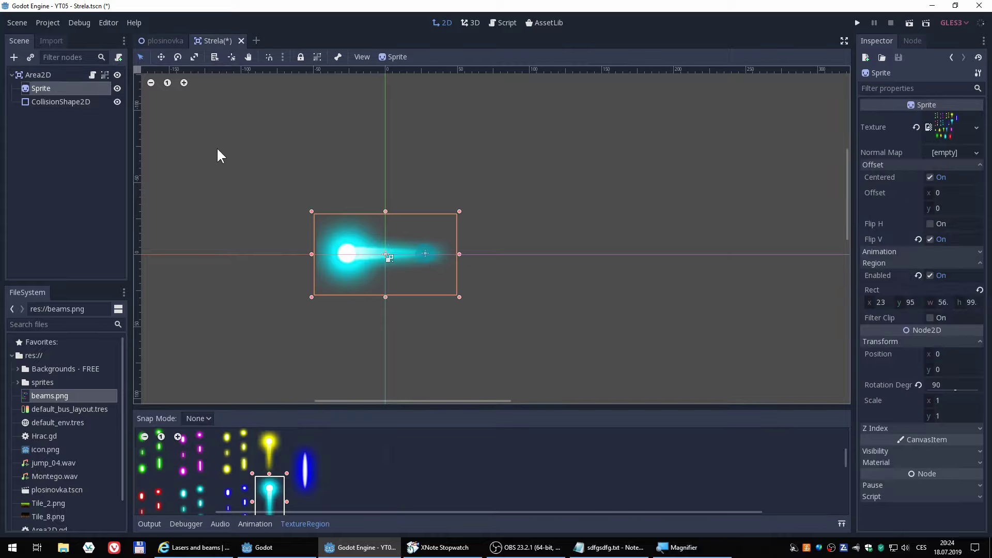
pyautogui.click(930, 239)
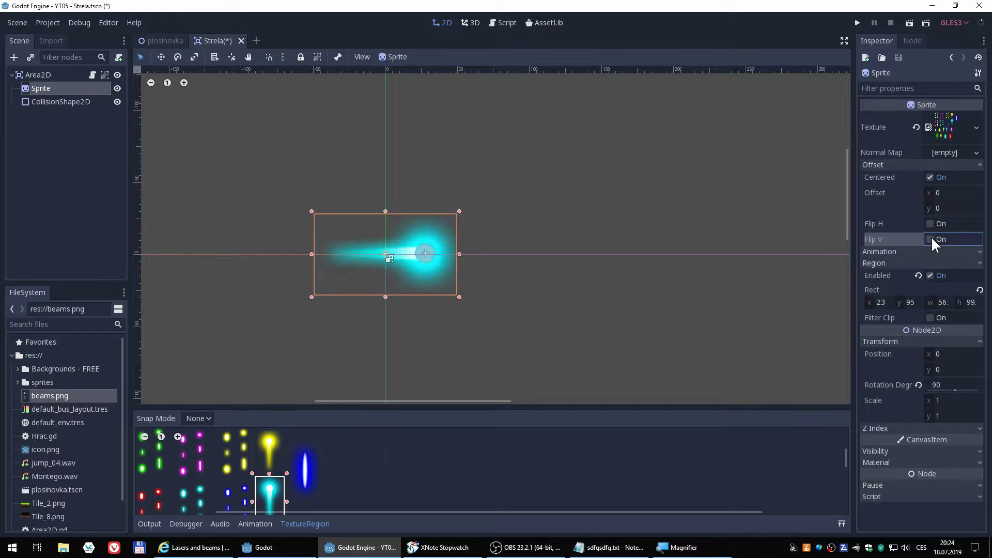
pyautogui.click(54, 101)
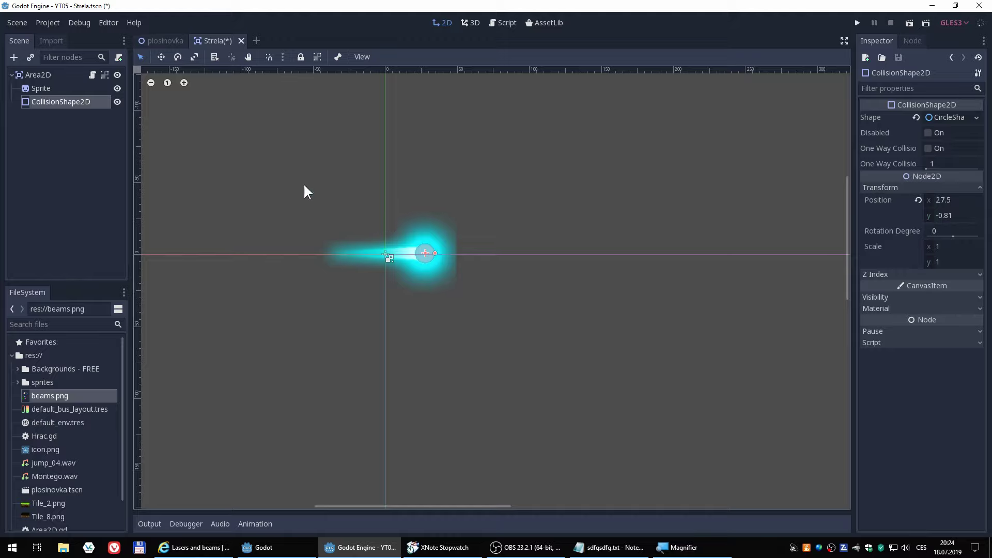
pyautogui.click(42, 75)
pyautogui.click(508, 24)
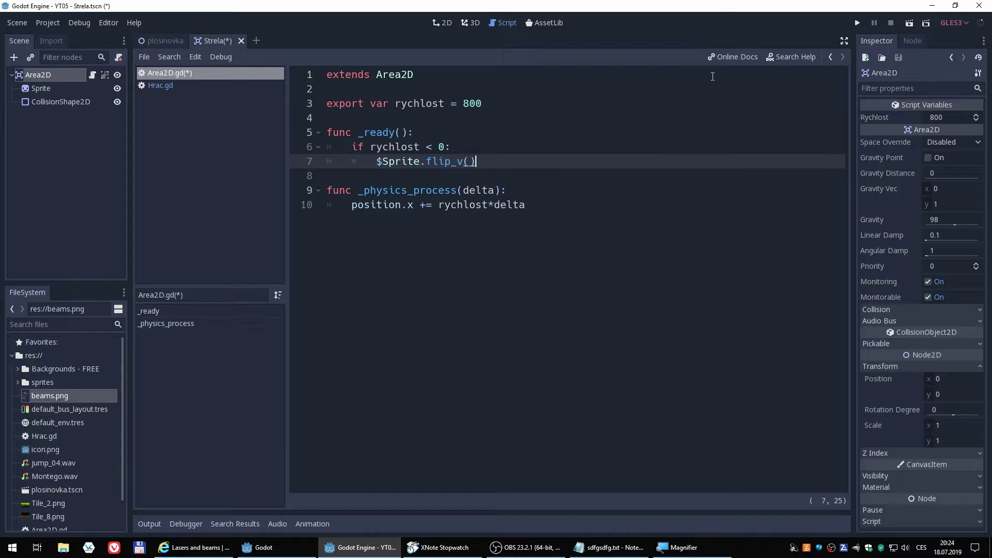
# Add '$CollisionShape2D.position.x = -27.5' under the sprite flip line
pyautogui.press('Return')
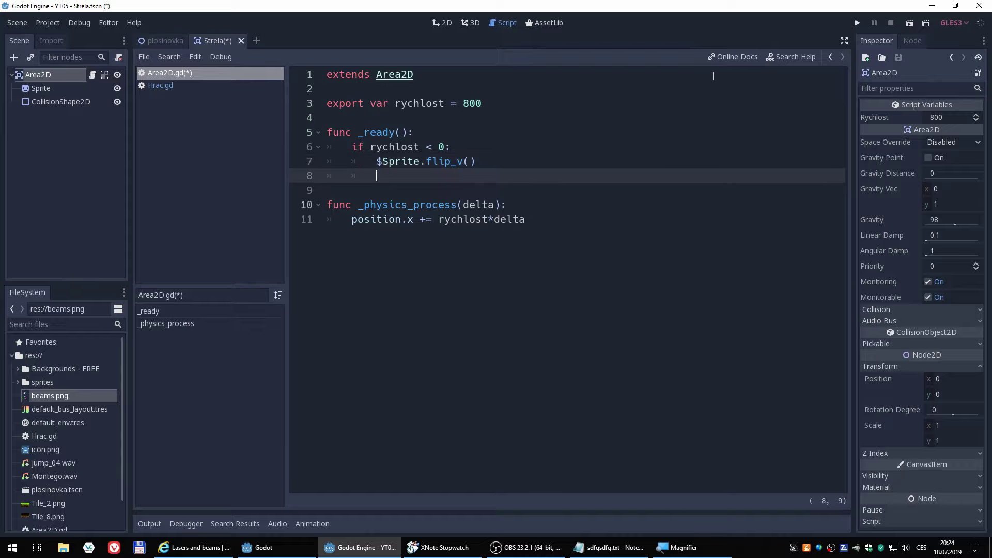
pyautogui.write('$')
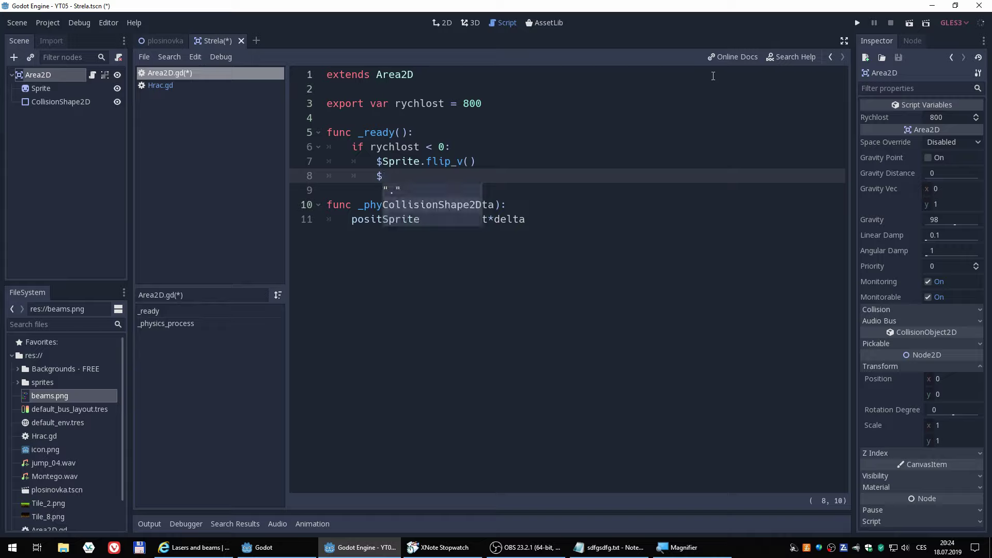
pyautogui.press('Down')
pyautogui.press('Return')
pyautogui.write('.po')
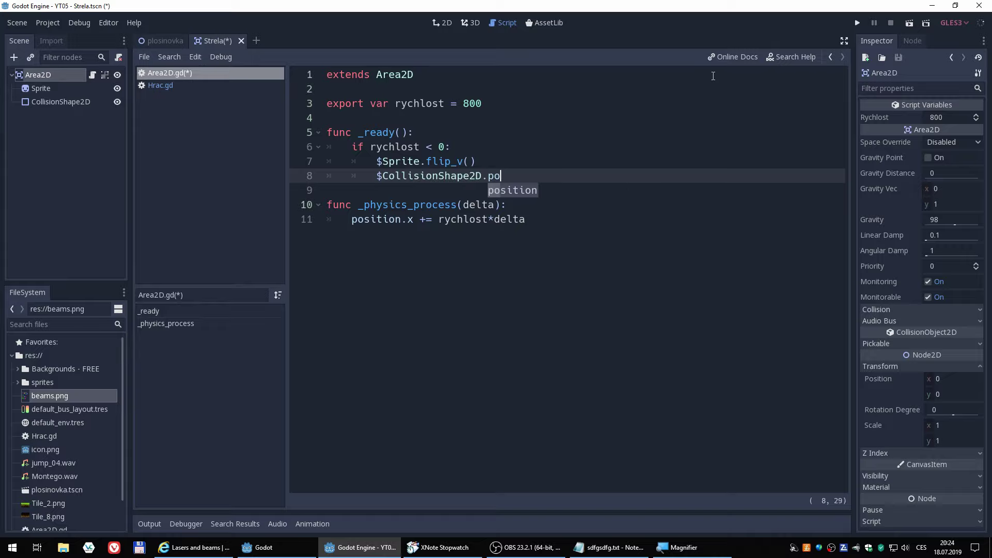
pyautogui.press('Return')
pyautogui.write('.x ')
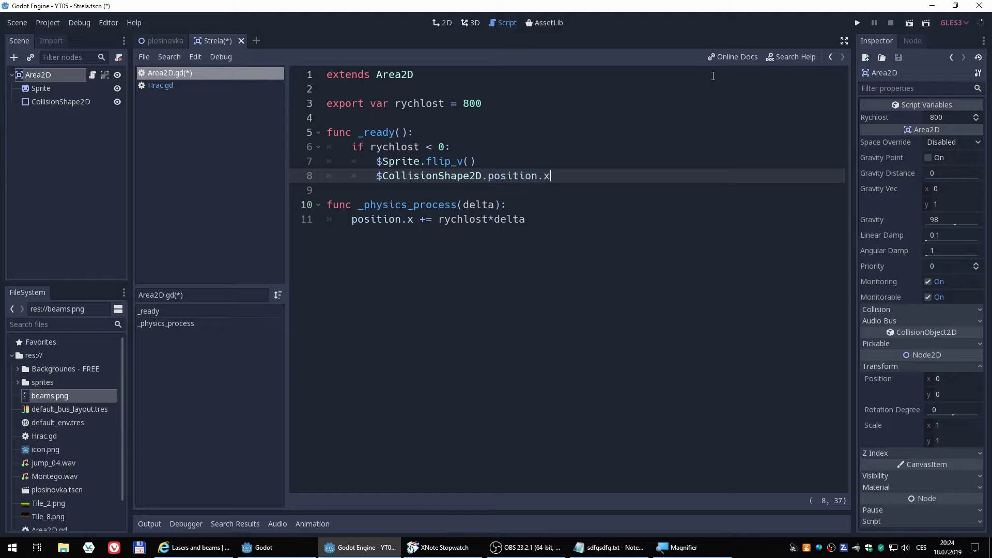
pyautogui.write('= -')
pyautogui.write('27.5')
# Check the collision shape's Position values in the Inspector against the script
pyautogui.click(76, 103)
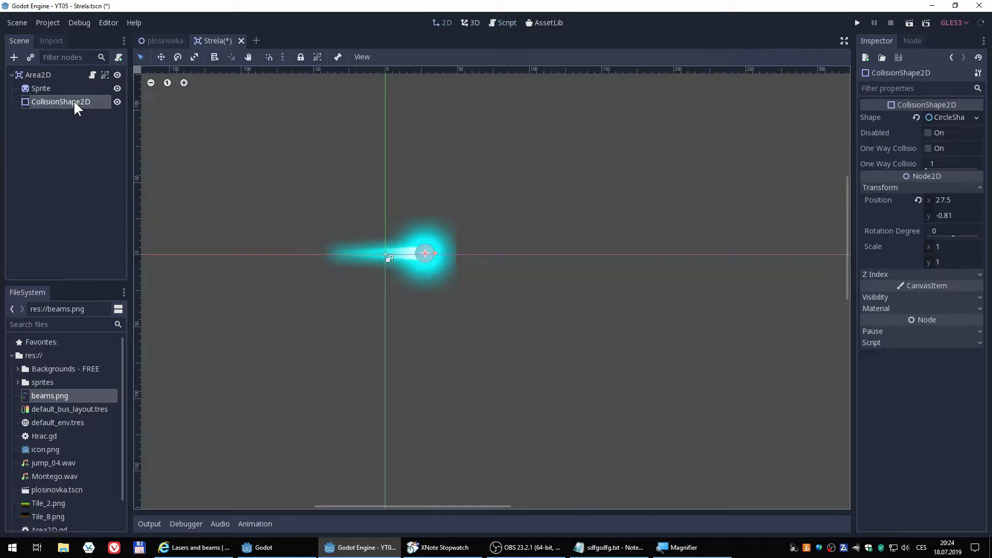
pyautogui.click(48, 87)
pyautogui.click(45, 76)
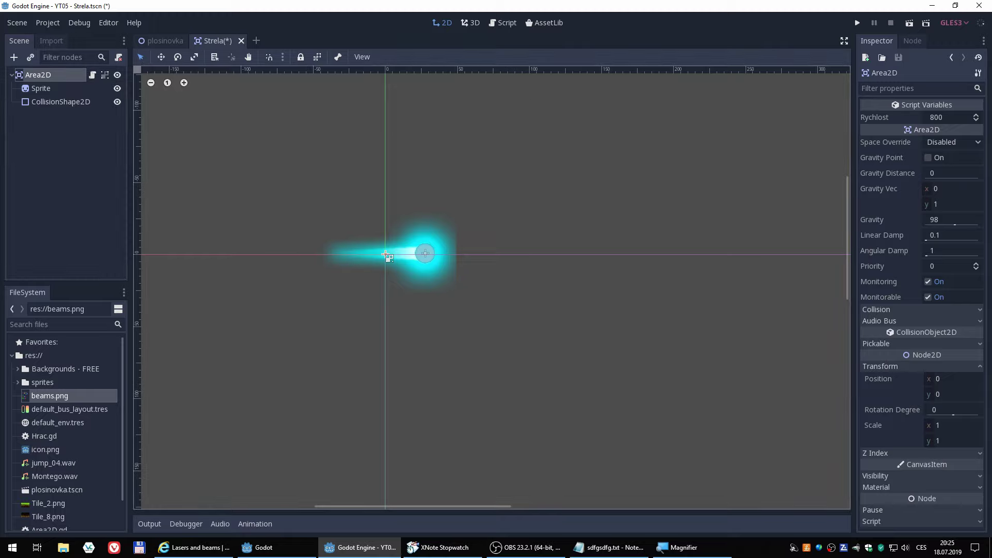
pyautogui.click(44, 89)
pyautogui.click(504, 26)
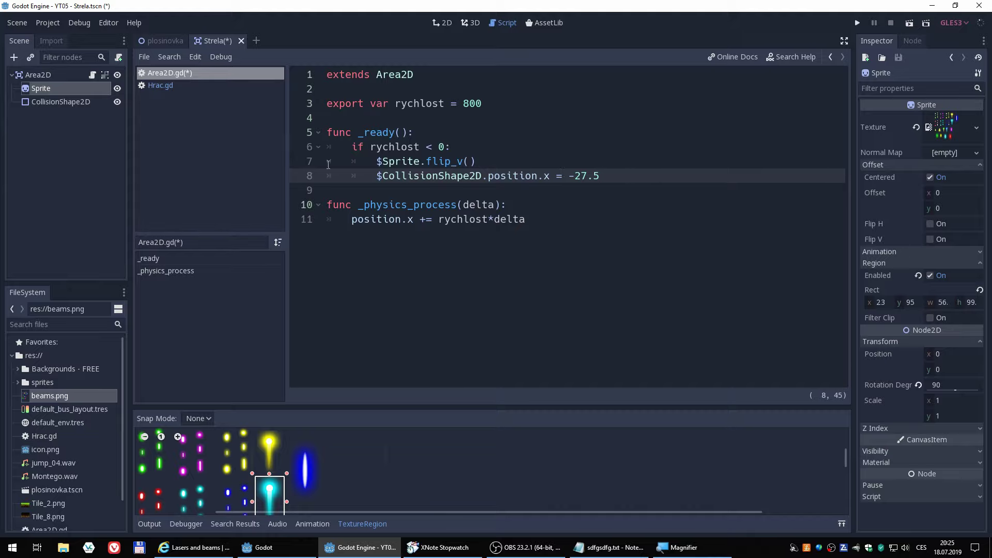
pyautogui.click(57, 102)
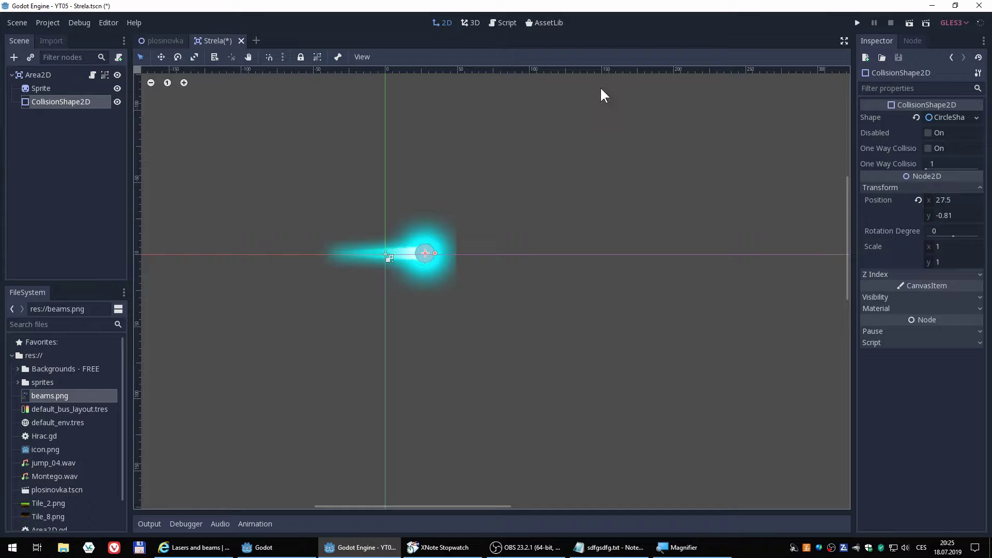
pyautogui.click(504, 26)
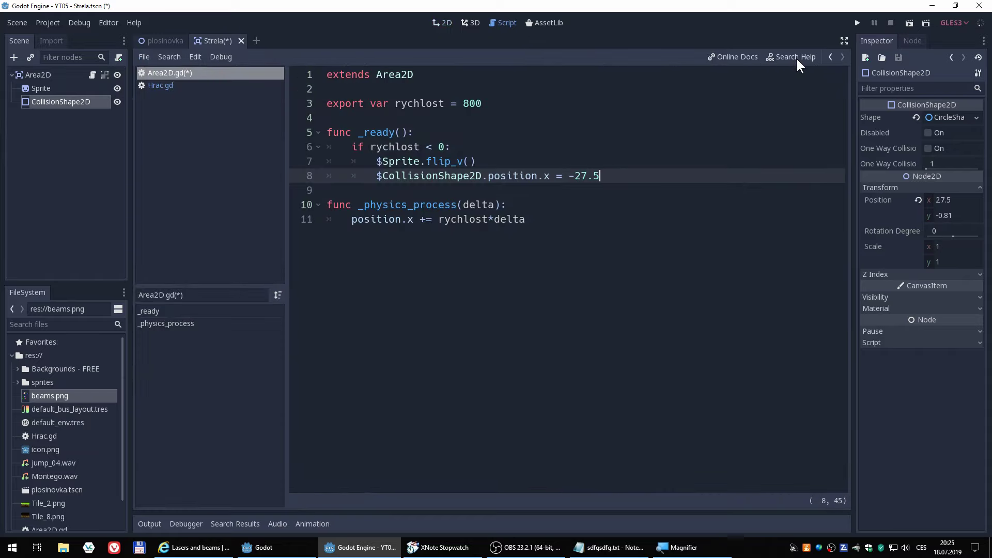
# Search the help for 'coll' and browse the collision-related results, collapsing the 3D Spatial branch
pyautogui.click(796, 57)
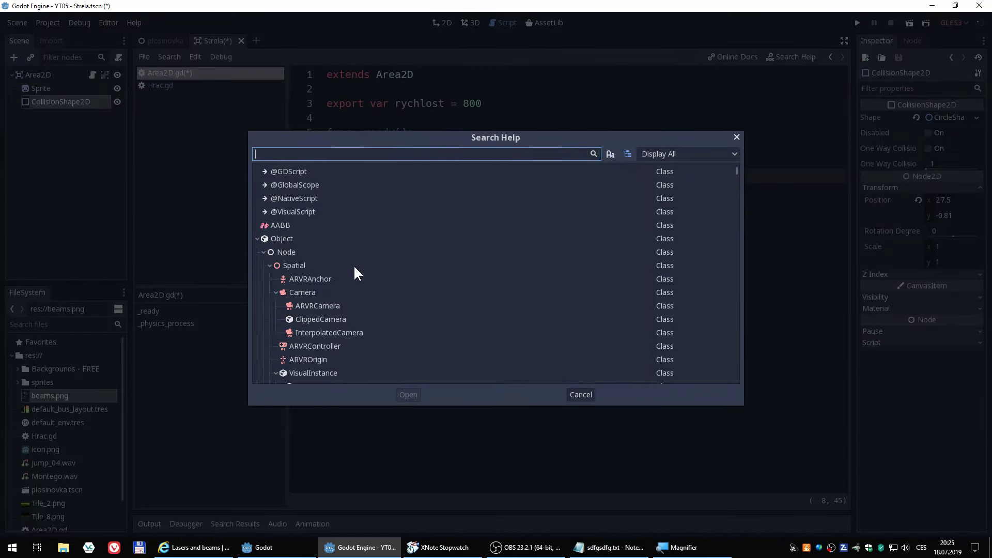
pyautogui.write('c')
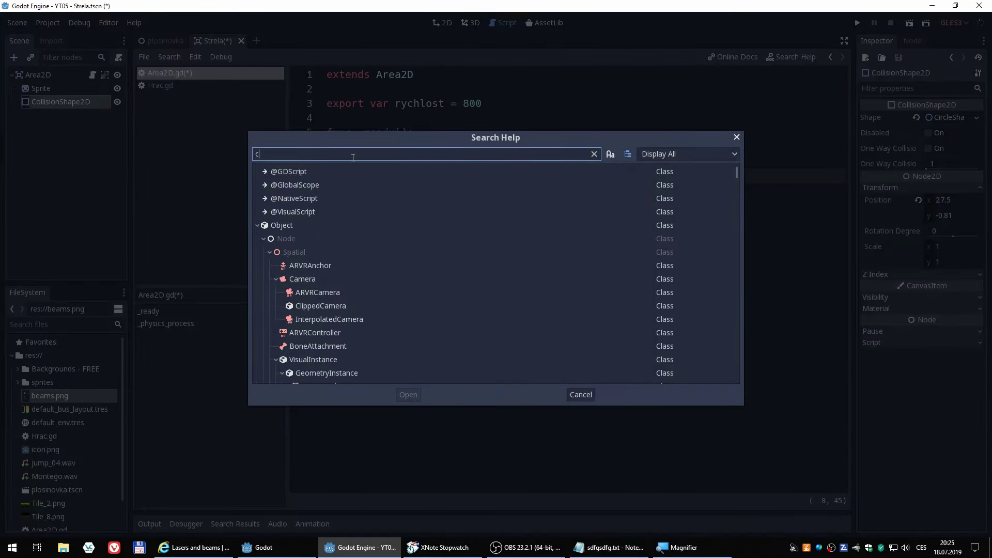
pyautogui.write('olli')
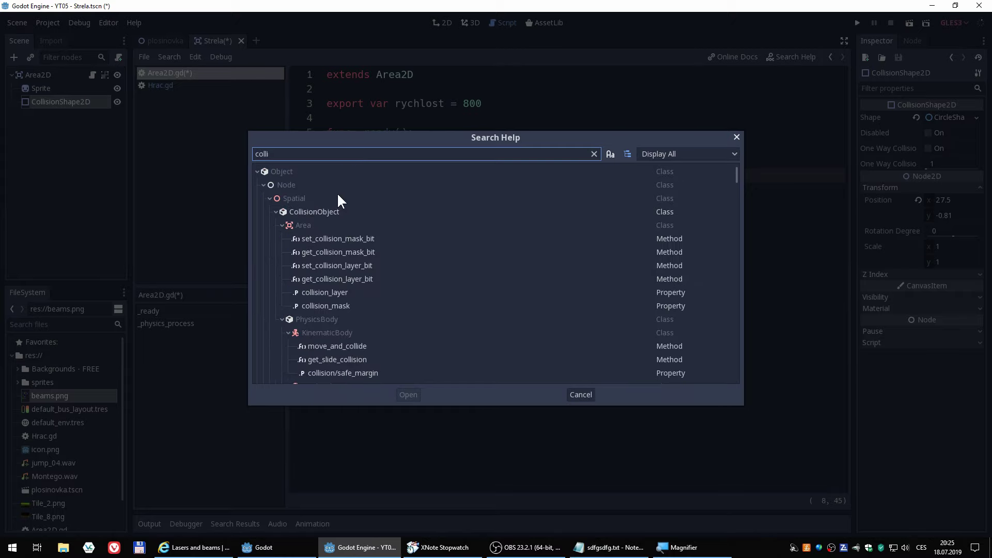
pyautogui.scroll(-3, 349, 336)
pyautogui.click(269, 199)
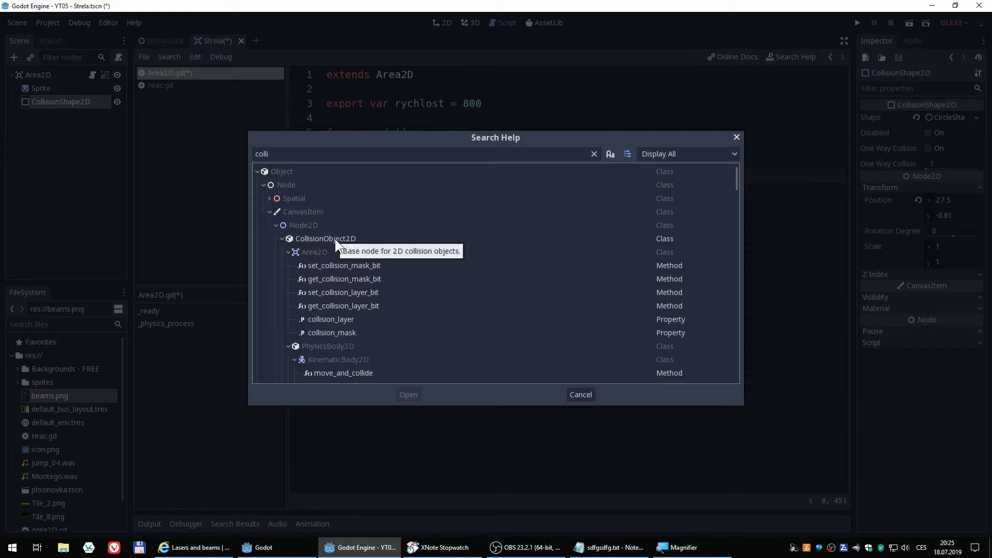
pyautogui.scroll(-1, 355, 327)
pyautogui.scroll(-2, 418, 325)
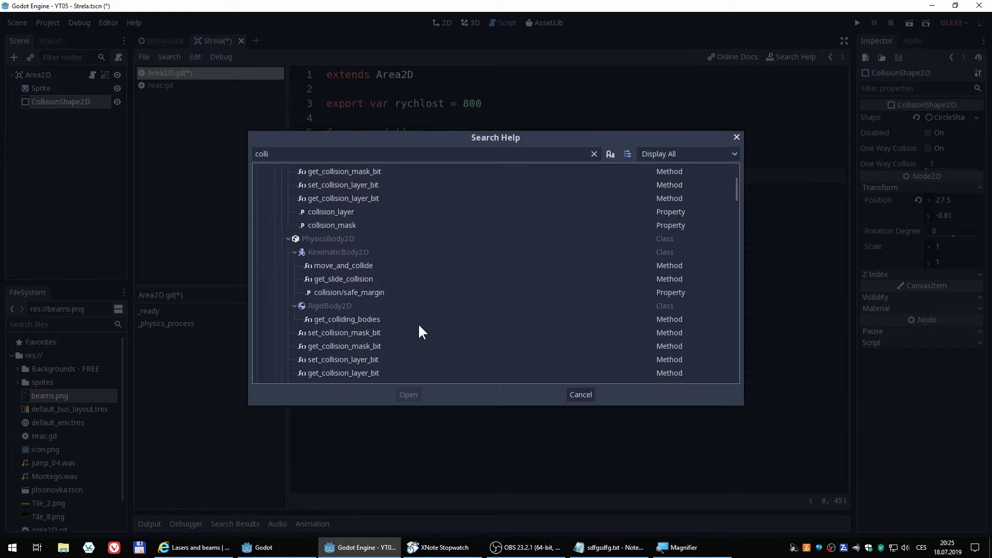
pyautogui.scroll(-1, 417, 324)
pyautogui.scroll(-3, 413, 321)
pyautogui.scroll(-3, 412, 321)
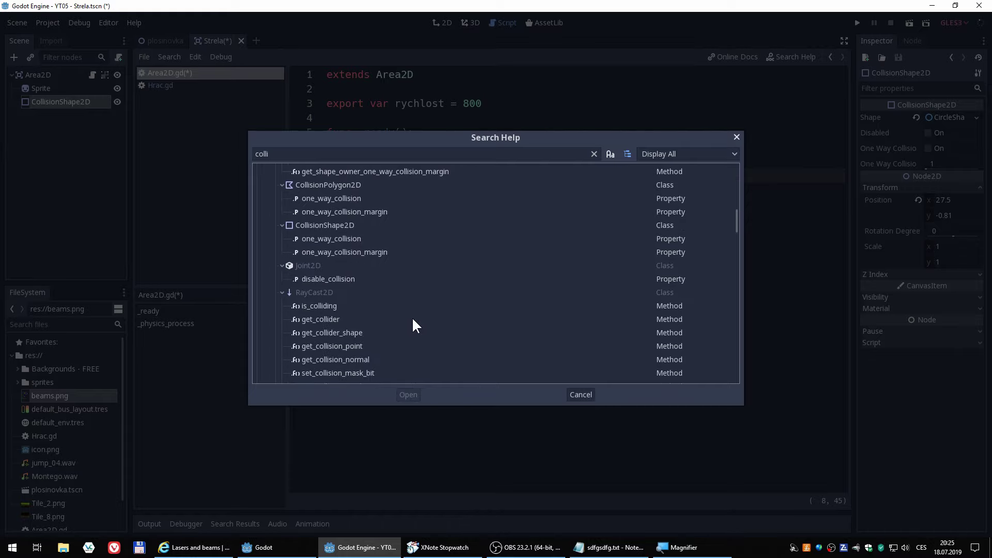
pyautogui.scroll(-3, 411, 319)
pyautogui.scroll(-3, 411, 316)
pyautogui.scroll(-1, 331, 318)
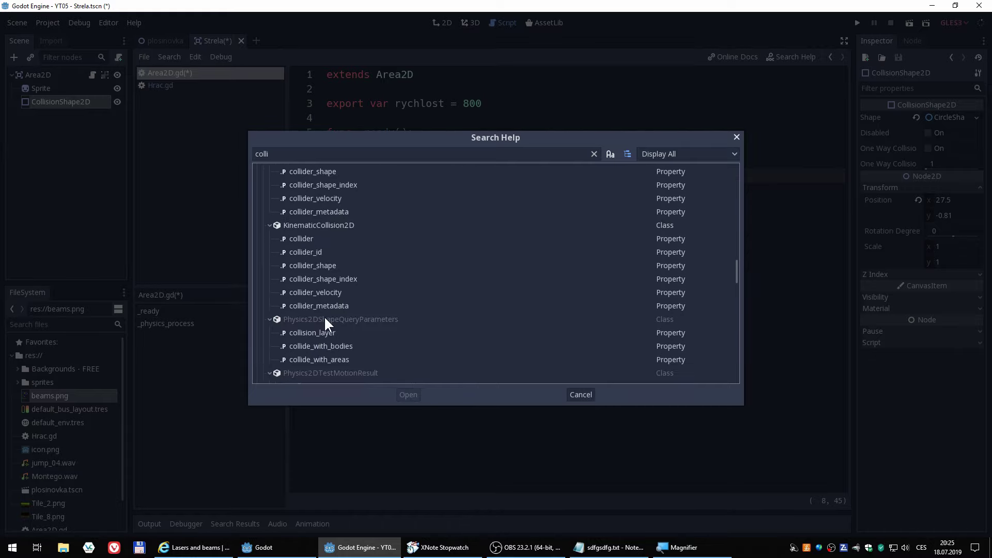
pyautogui.scroll(-3, 324, 317)
pyautogui.scroll(-3, 324, 318)
pyautogui.scroll(-3, 326, 321)
pyautogui.scroll(3, 326, 317)
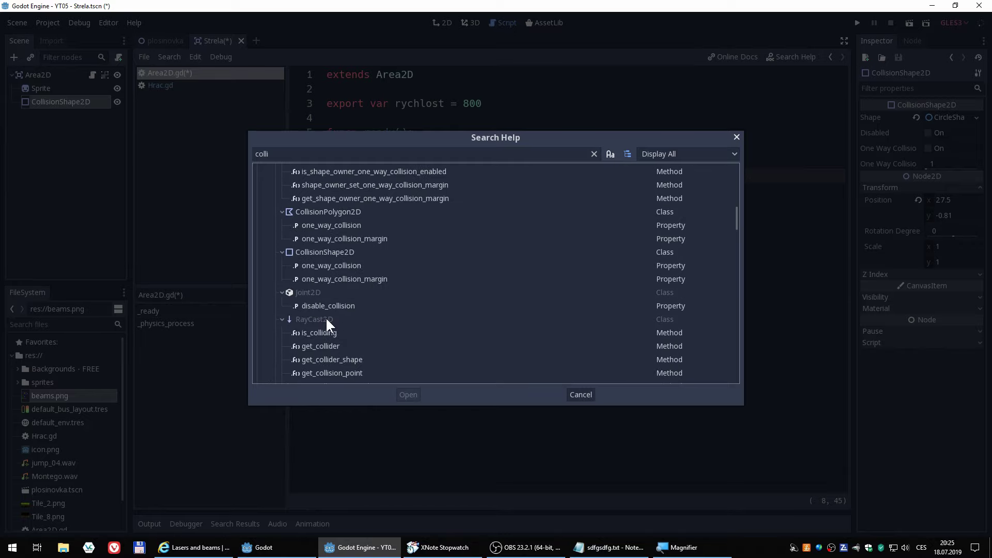
pyautogui.scroll(3, 325, 317)
pyautogui.scroll(1, 326, 317)
# Clear the search text and cancel the Search Help dialog
pyautogui.click(594, 153)
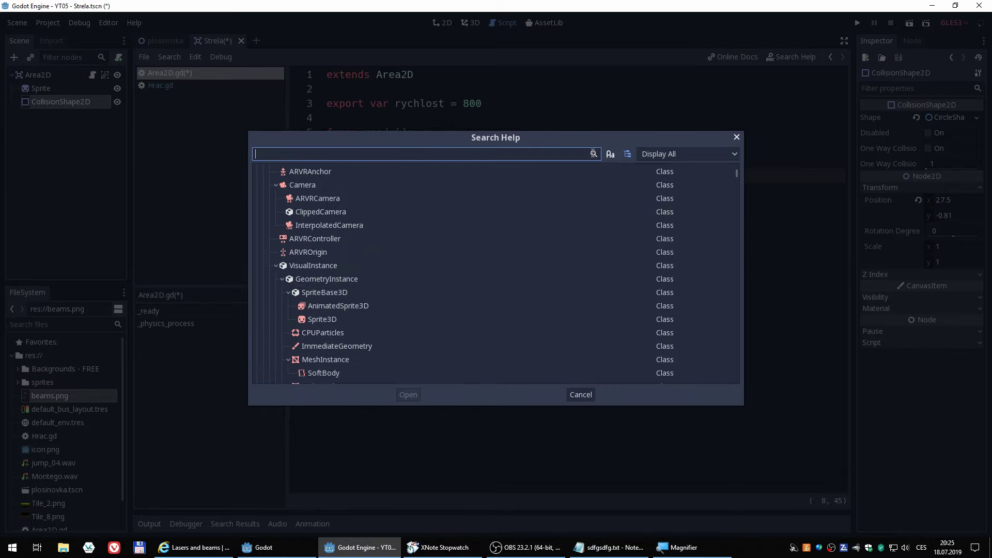
pyautogui.scroll(2, 496, 227)
pyautogui.scroll(1, 423, 233)
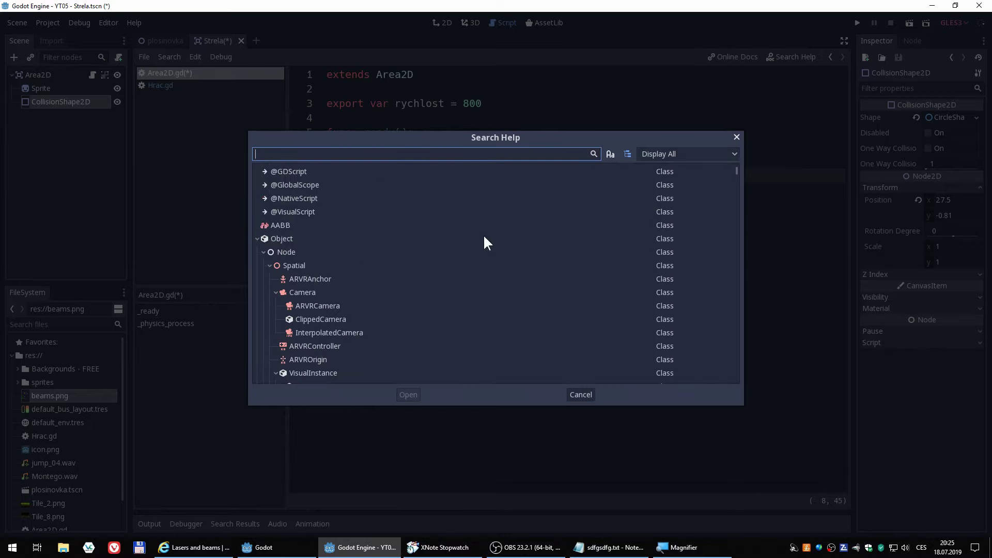
pyautogui.click(581, 394)
# Reopen Search Help and browse the class tree with the Spatial and CanvasItem branches collapsed
pyautogui.click(791, 57)
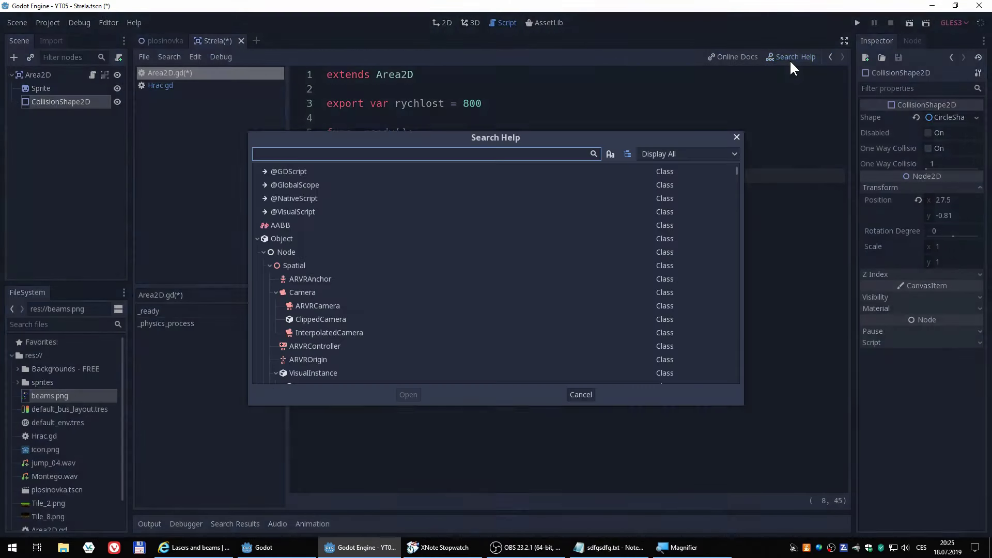
pyautogui.click(270, 266)
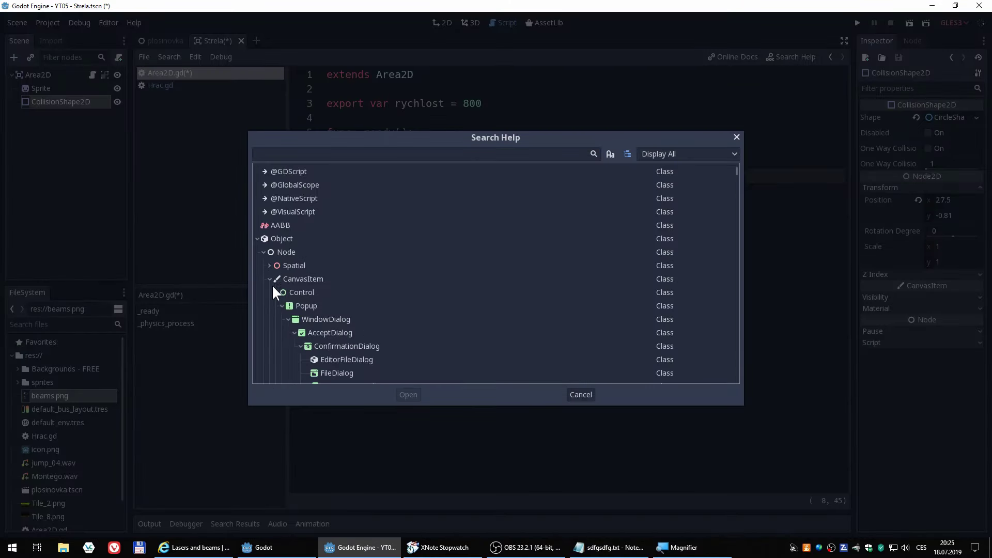
pyautogui.click(269, 279)
pyautogui.scroll(-2, 268, 278)
pyautogui.scroll(-2, 305, 302)
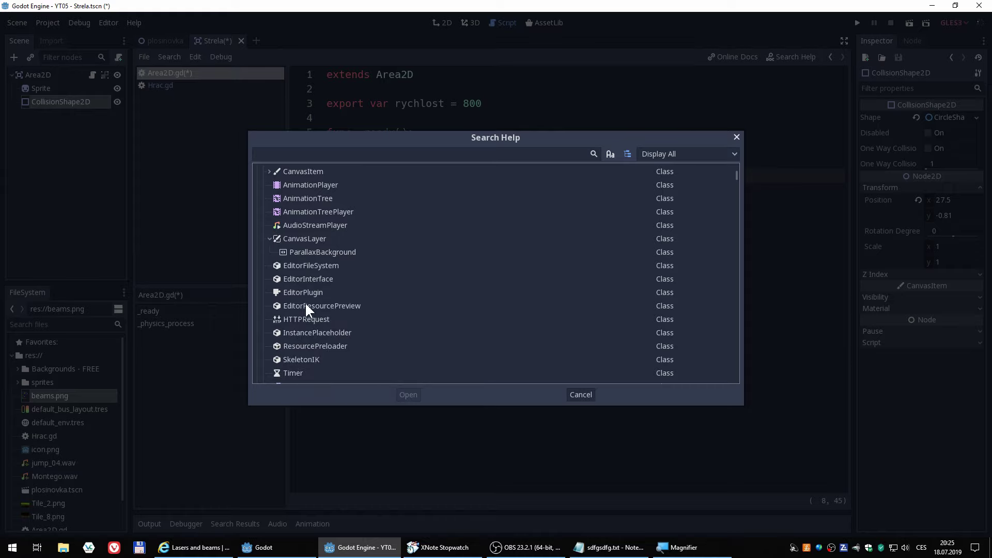
pyautogui.scroll(-2, 303, 309)
pyautogui.scroll(-2, 302, 305)
pyautogui.scroll(-3, 303, 307)
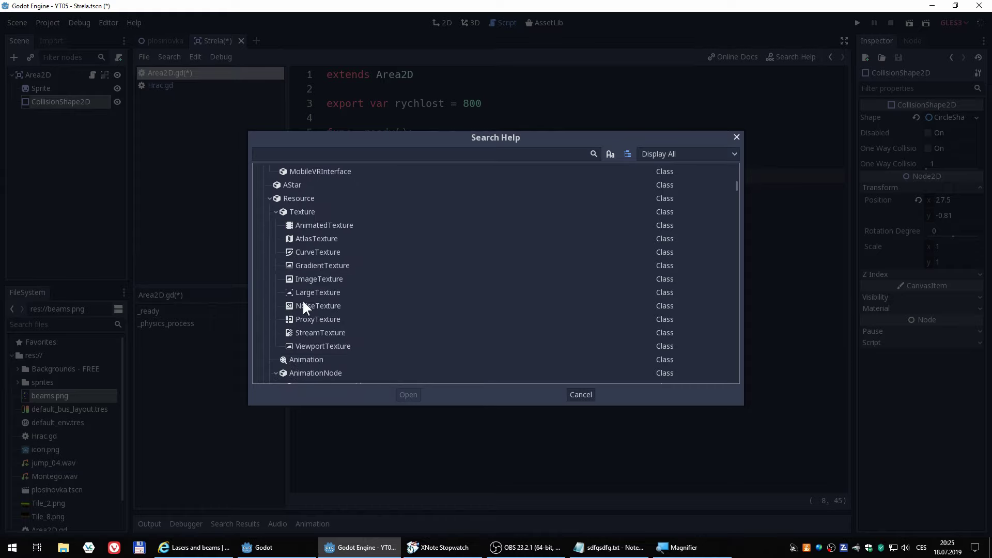
pyautogui.scroll(-3, 302, 299)
pyautogui.scroll(-3, 312, 307)
pyautogui.scroll(-3, 312, 318)
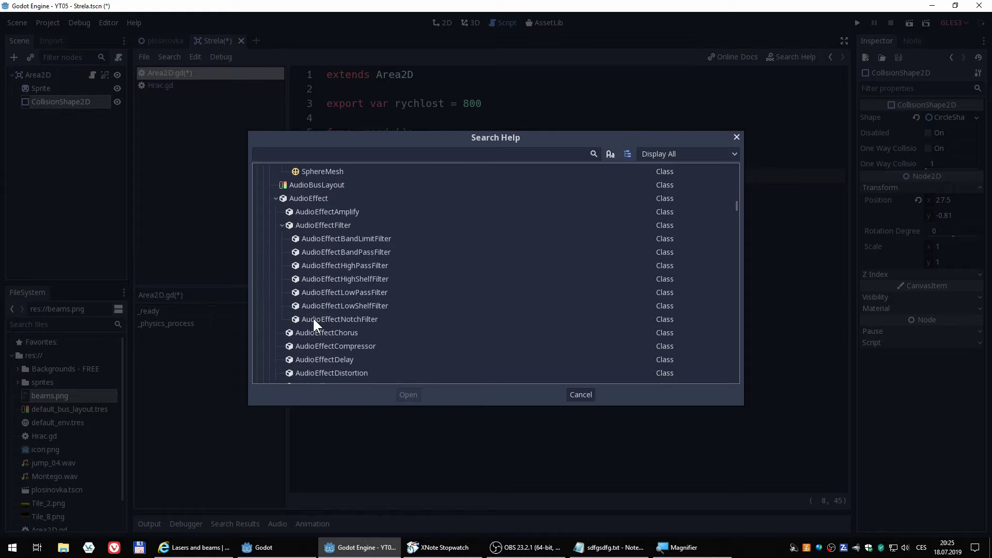
pyautogui.scroll(3, 359, 325)
pyautogui.scroll(3, 364, 342)
pyautogui.scroll(3, 364, 342)
pyautogui.scroll(3, 361, 339)
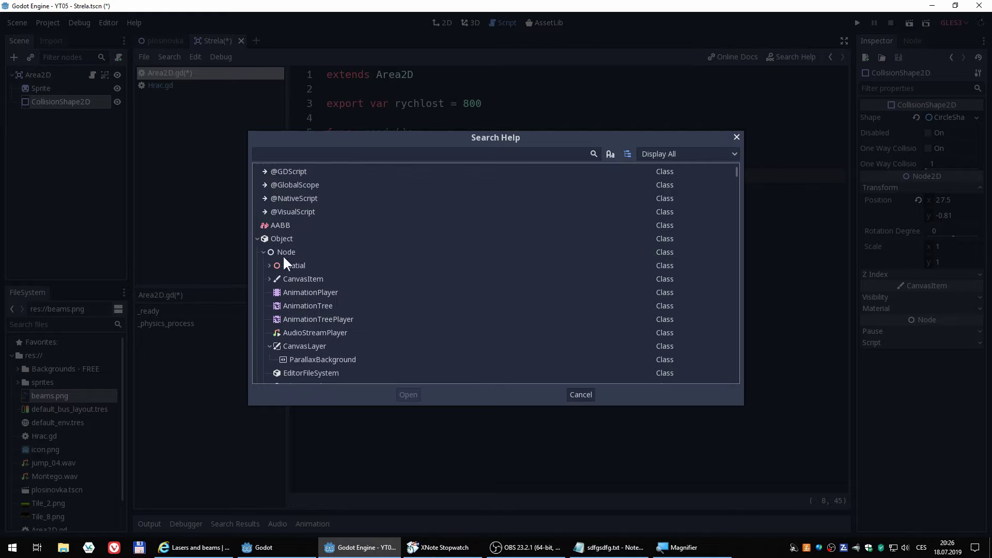
pyautogui.scroll(-2, 320, 284)
pyautogui.scroll(-3, 321, 287)
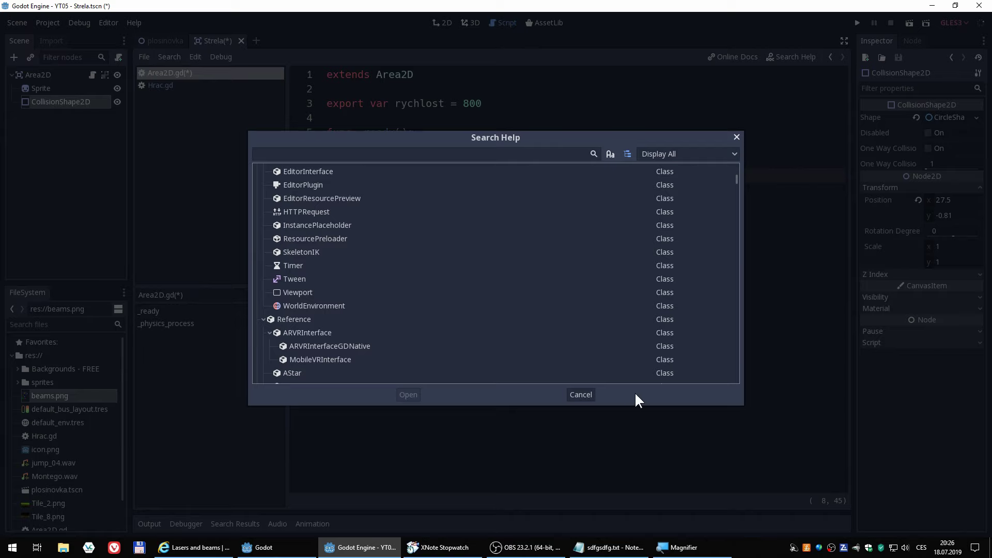
# Dismiss Search Help, then save the Strela scene and run the game with Play (F5)
pyautogui.click(583, 395)
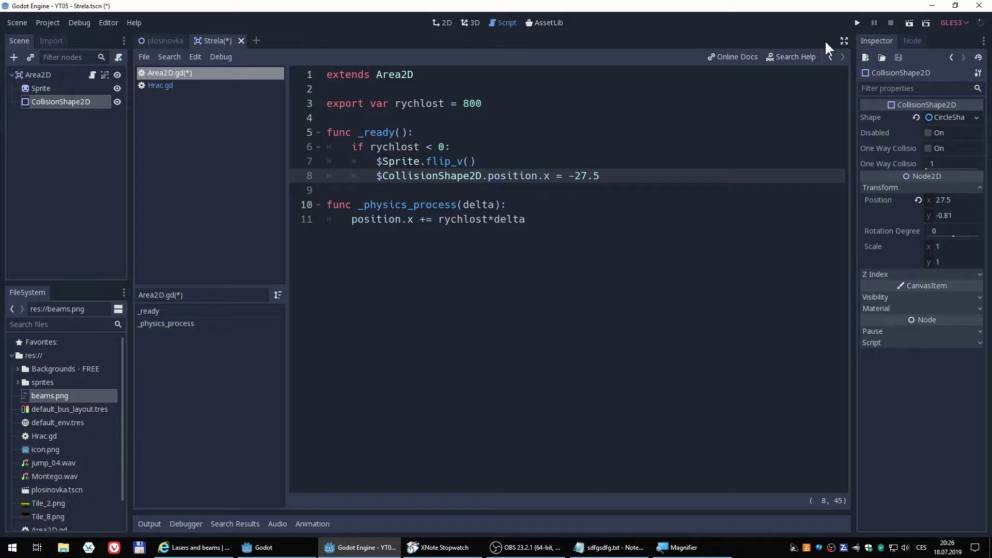
pyautogui.click(855, 21)
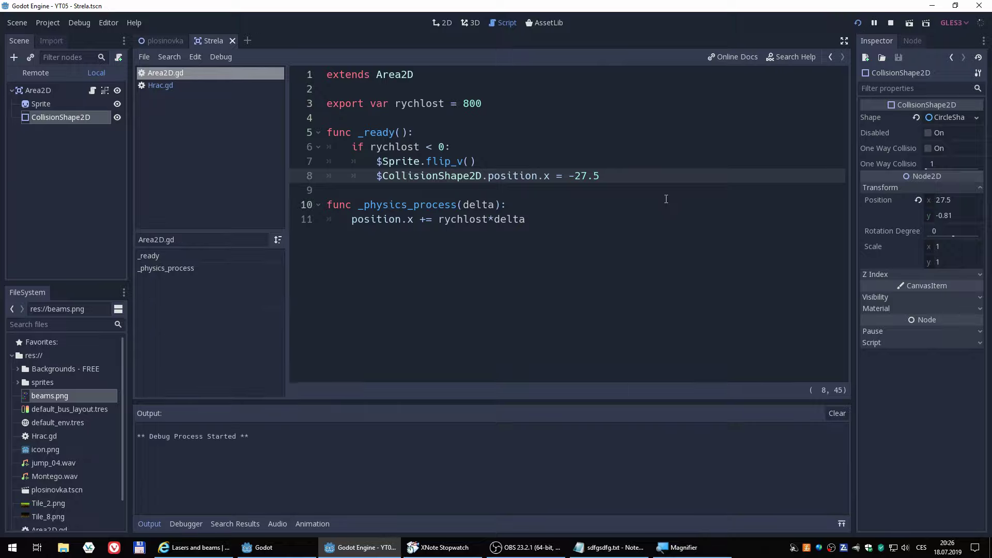
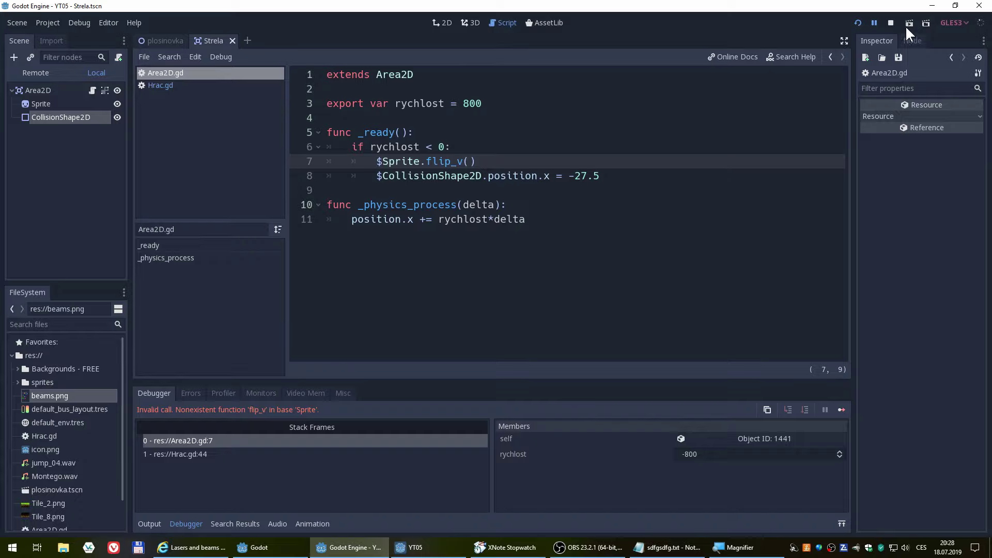
# Stop the game, change line 7 to $Sprite.flip_v = true, then save and run again
pyautogui.click(890, 23)
pyautogui.click(466, 162)
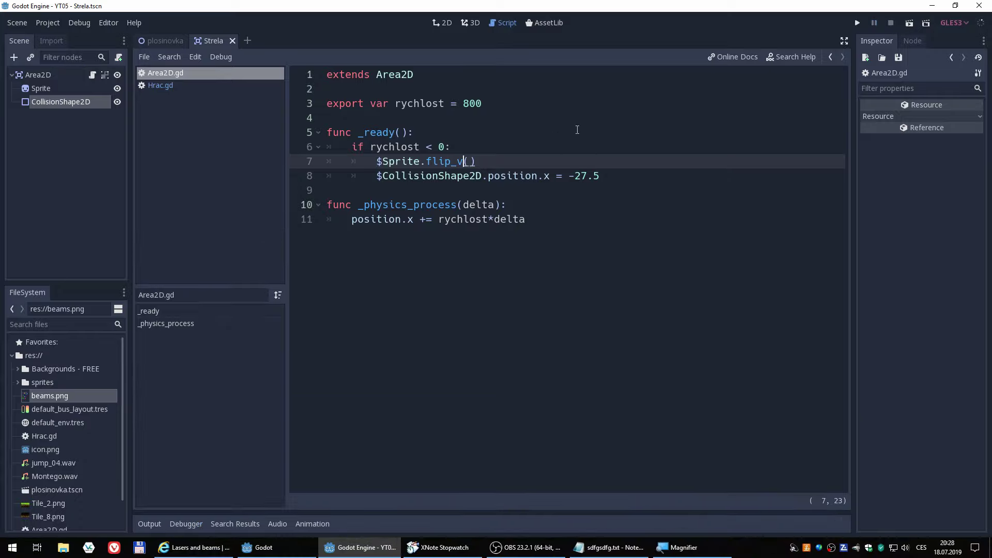
pyautogui.press('Delete')
pyautogui.press('Delete')
pyautogui.write('= ')
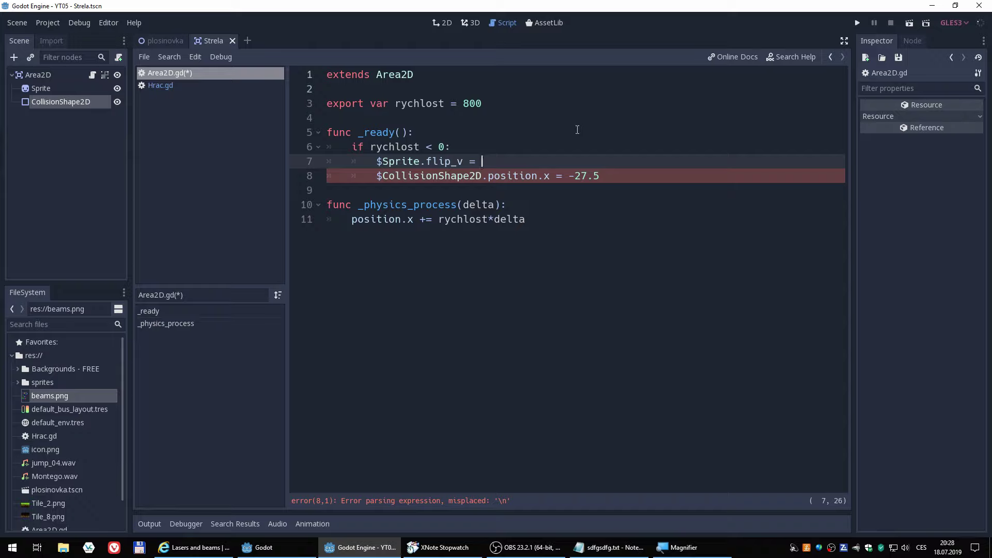
pyautogui.write('true')
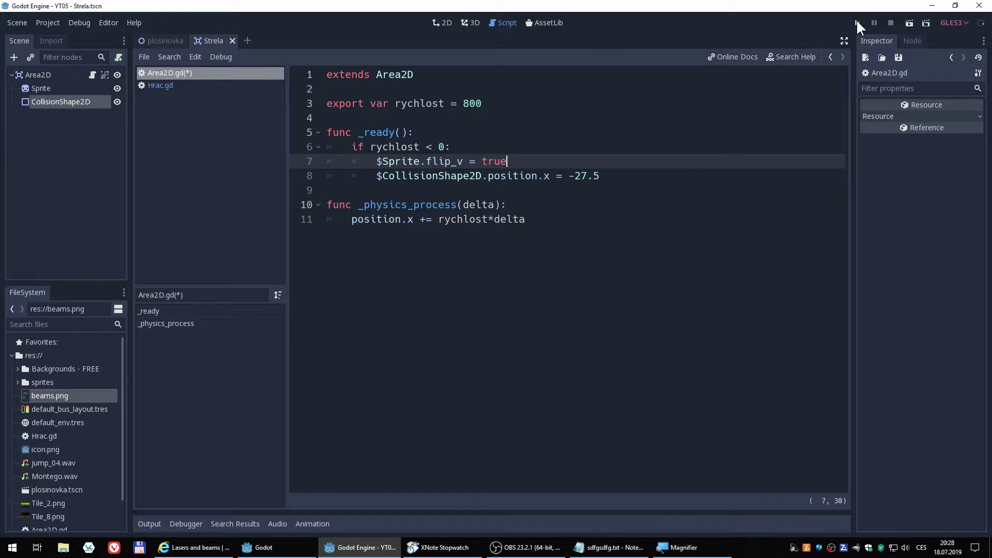
pyautogui.click(857, 22)
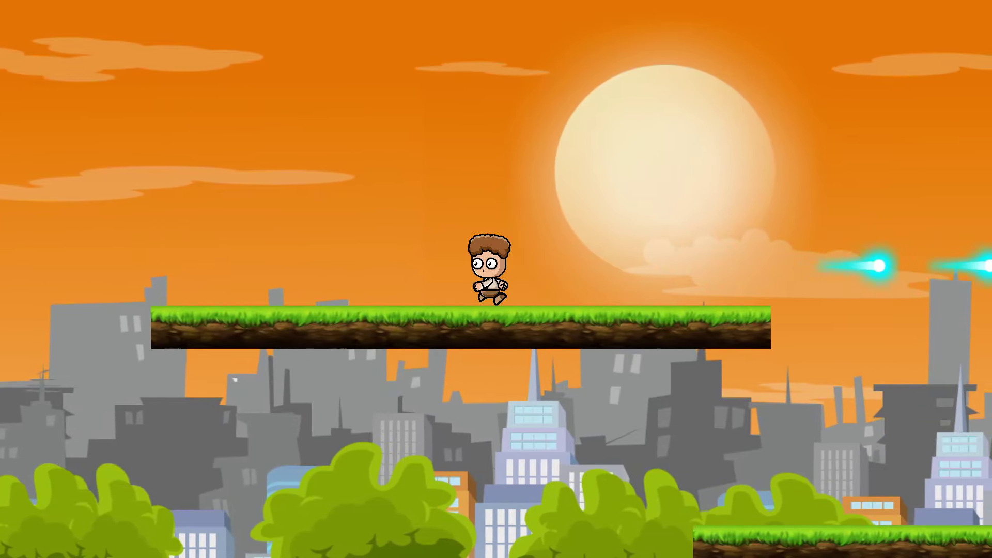
# Run left and right across the platforms, jumping and firing cyan laser bullets in mid-air
pyautogui.press('Left')
pyautogui.press('space')
pyautogui.press('Right')
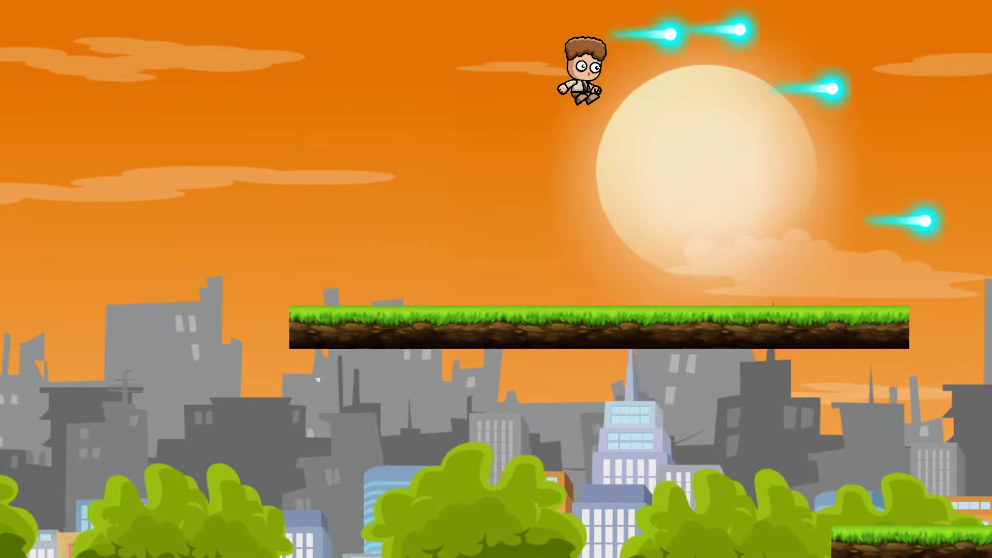
pyautogui.press('Left')
pyautogui.press('space')
pyautogui.press('Right')
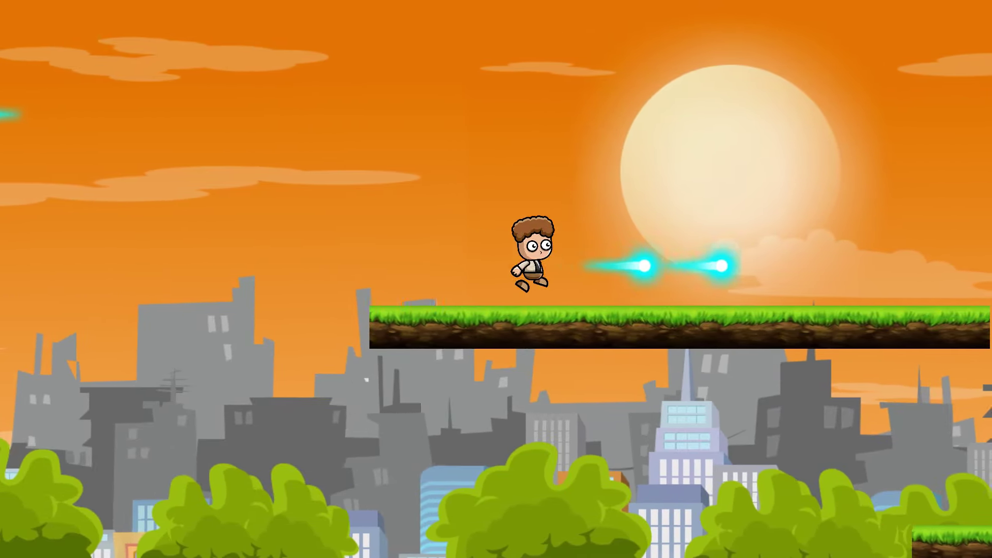
pyautogui.press('space')
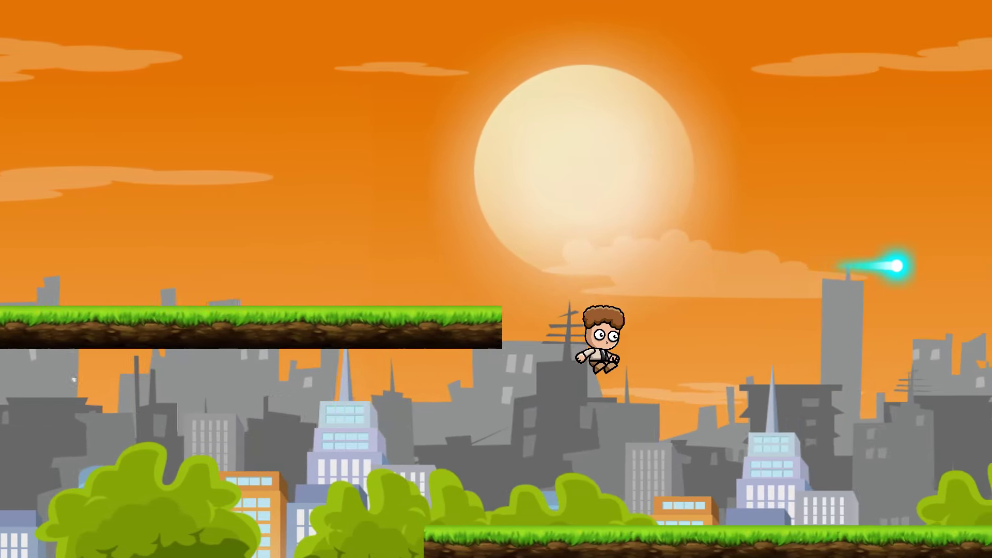
pyautogui.press('Right')
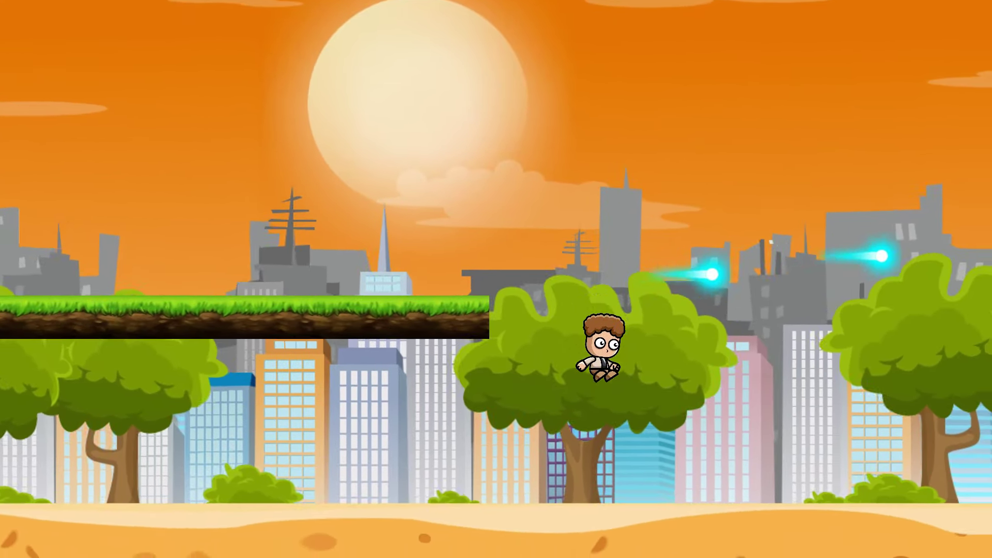
# Shoot lasers on the bottom ground, then jump back up toward the higher grass ledges
pyautogui.press('Left')
pyautogui.press('space')
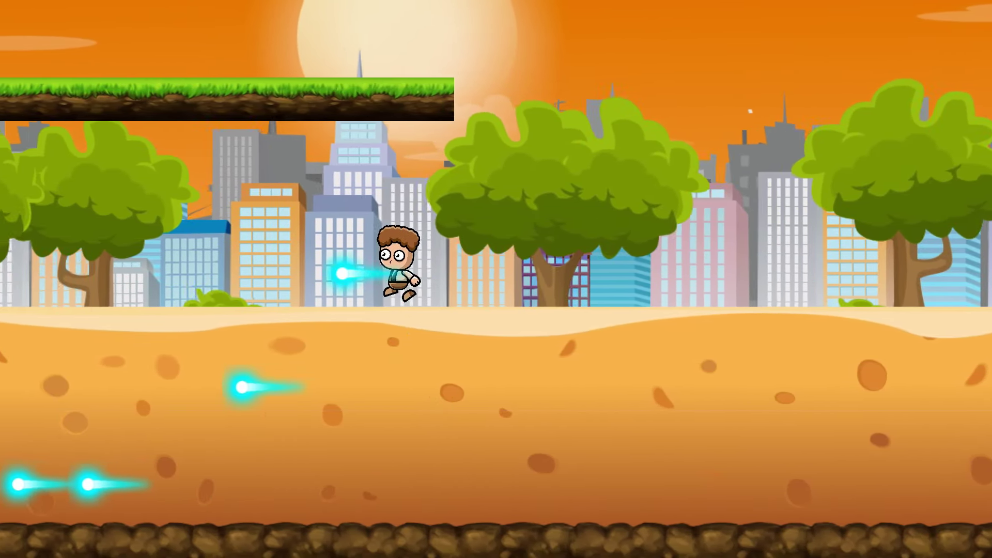
pyautogui.press('Left')
pyautogui.press('space')
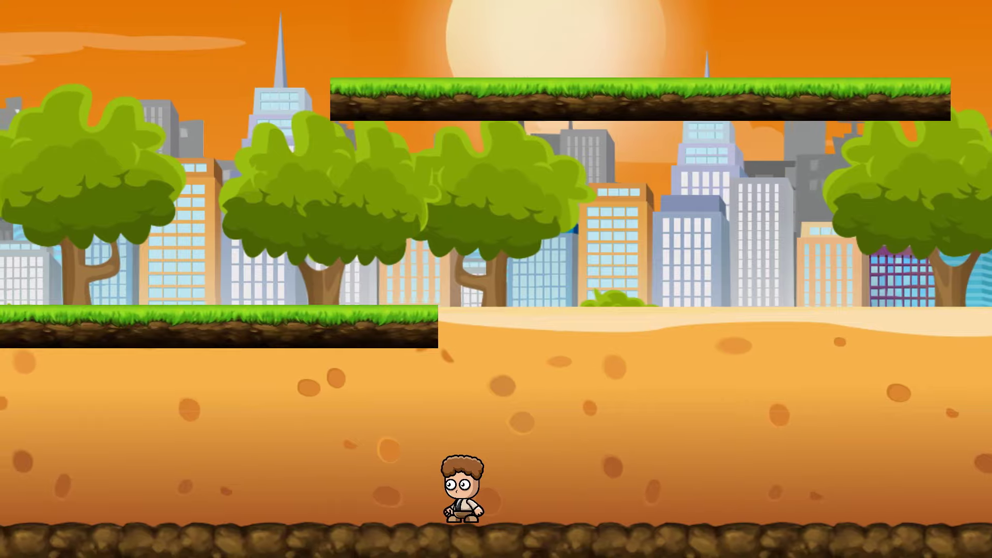
pyautogui.press('Right')
pyautogui.press('Left')
pyautogui.press('space')
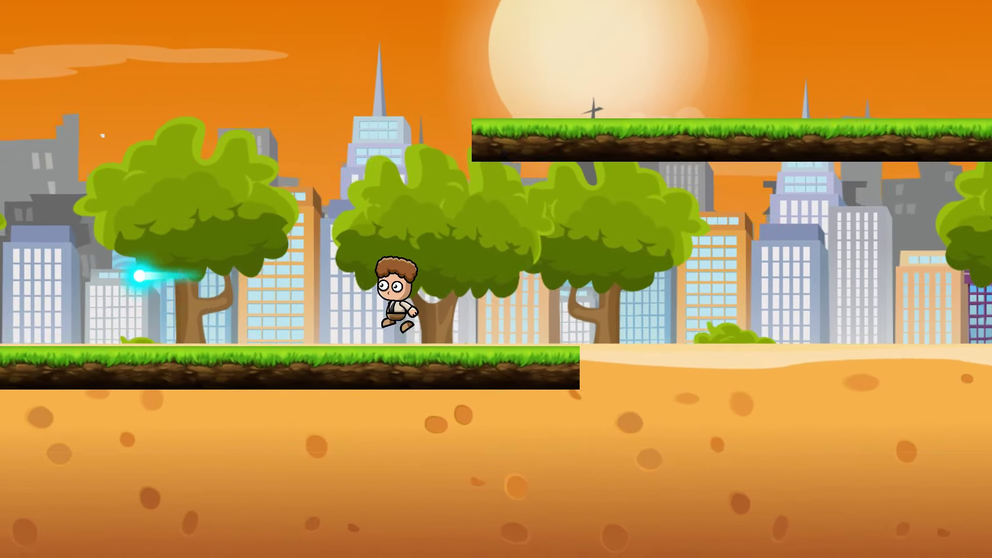
pyautogui.press('space')
pyautogui.press('space')
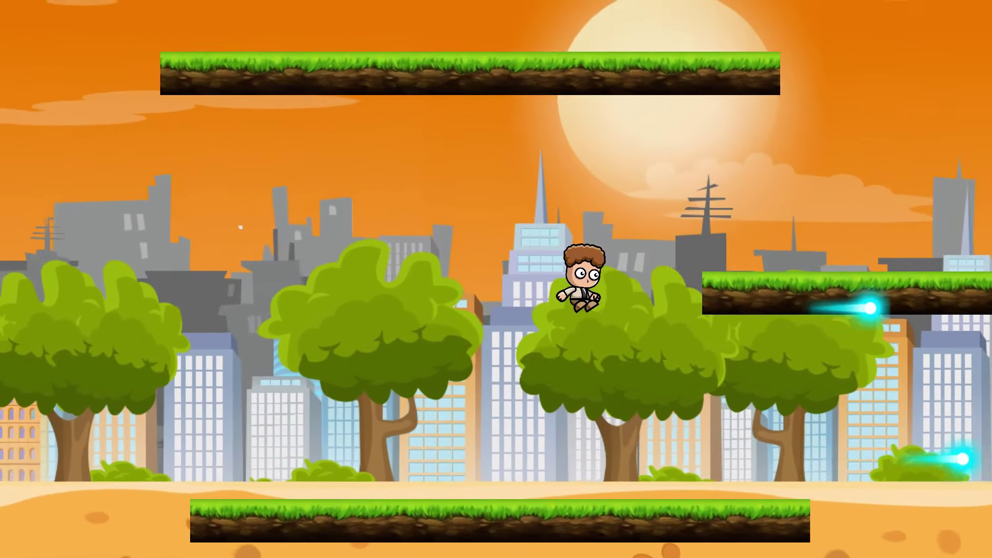
pyautogui.press('Left')
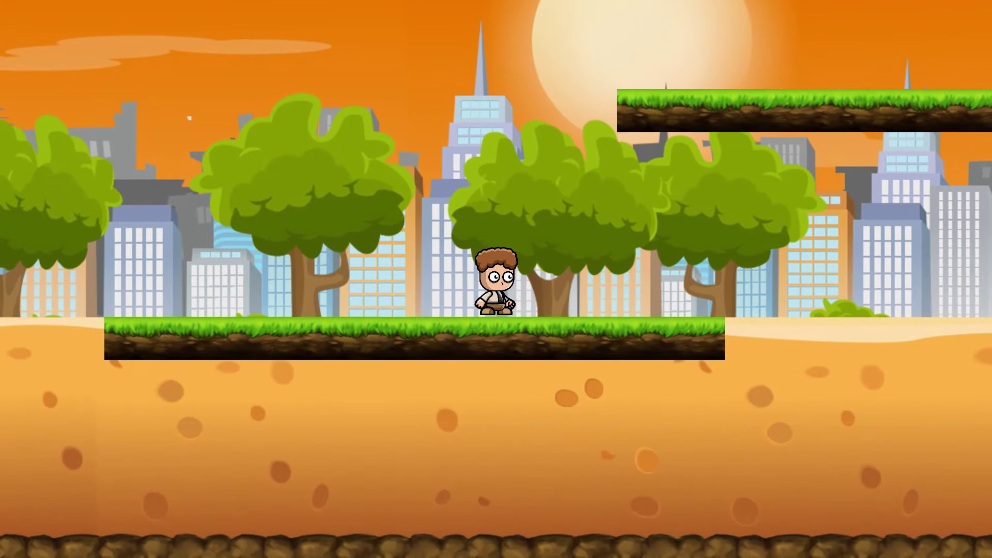
pyautogui.press('Left')
pyautogui.press('space')
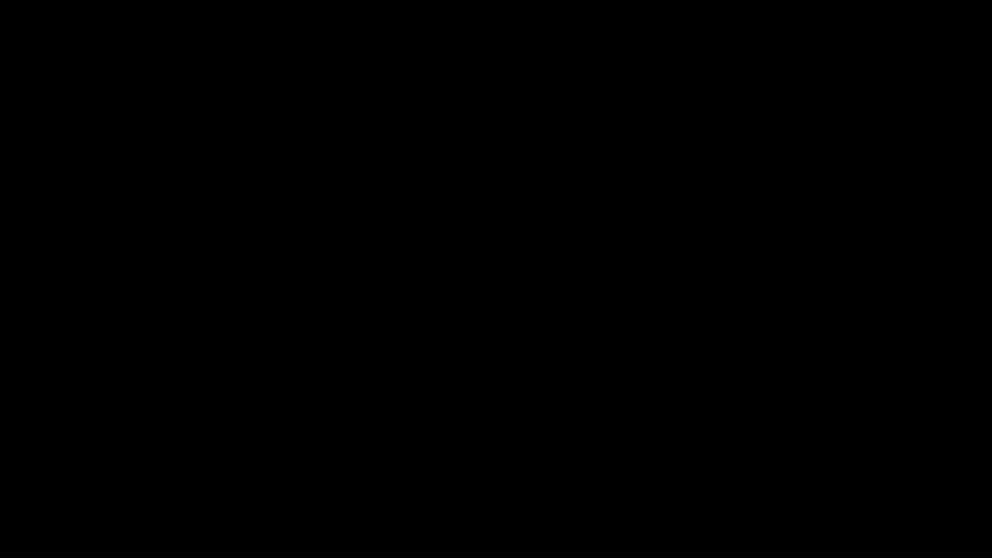
pyautogui.scroll(-2, 91, 225)
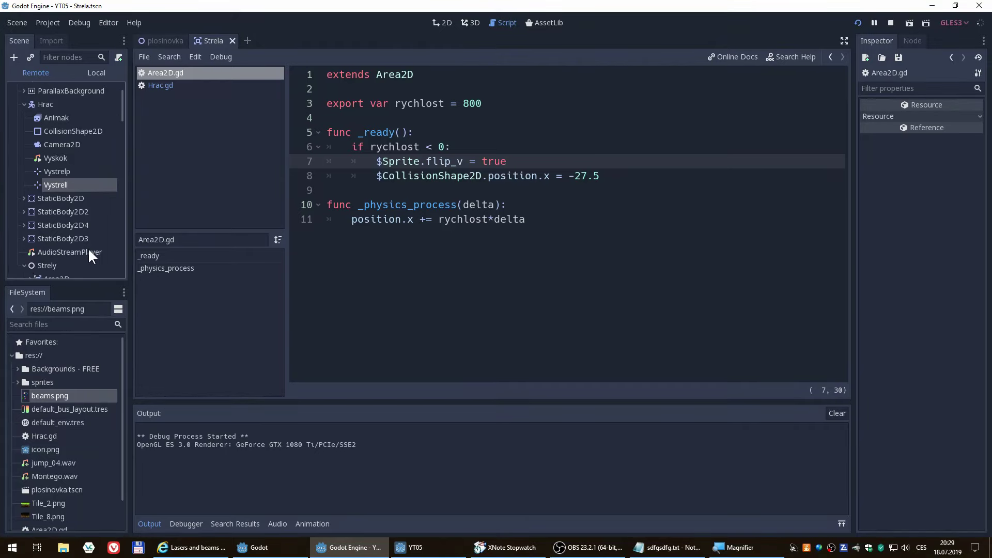
pyautogui.scroll(-5, 88, 247)
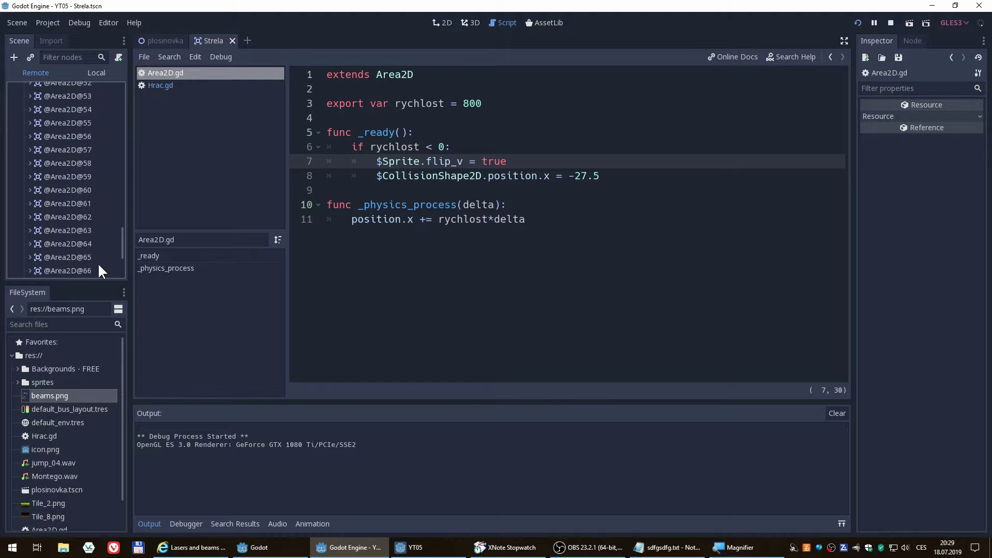
pyautogui.scroll(-2, 96, 267)
pyautogui.scroll(15, 73, 264)
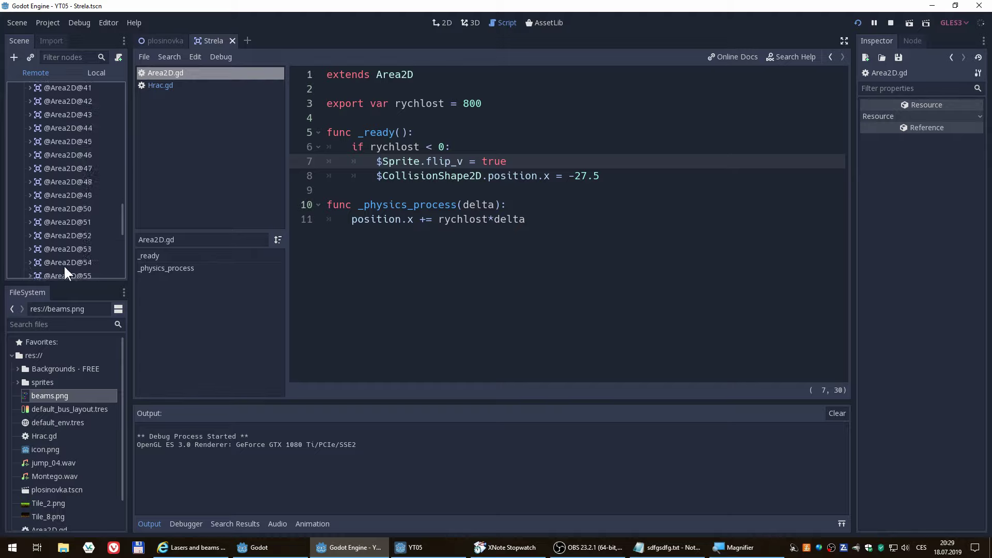
pyautogui.scroll(4, 67, 248)
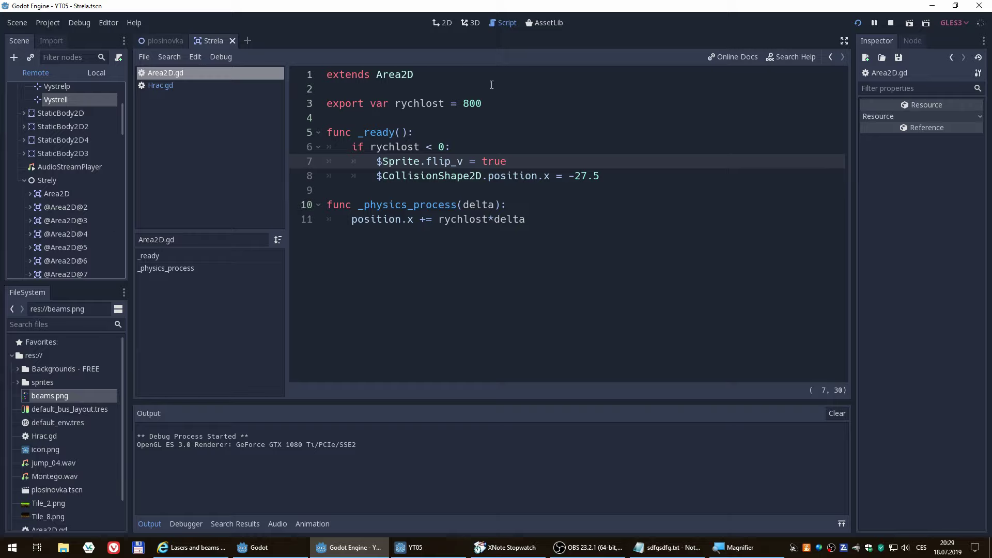
pyautogui.click(890, 23)
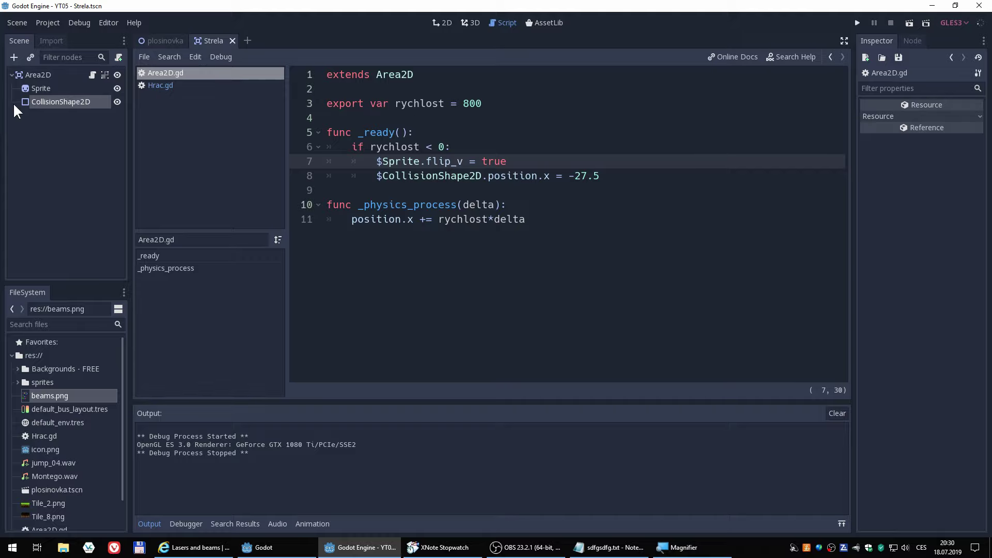
# Under the Area2D root, search 'timer' and create a Timer child node
pyautogui.click(36, 75)
pyautogui.click(14, 56)
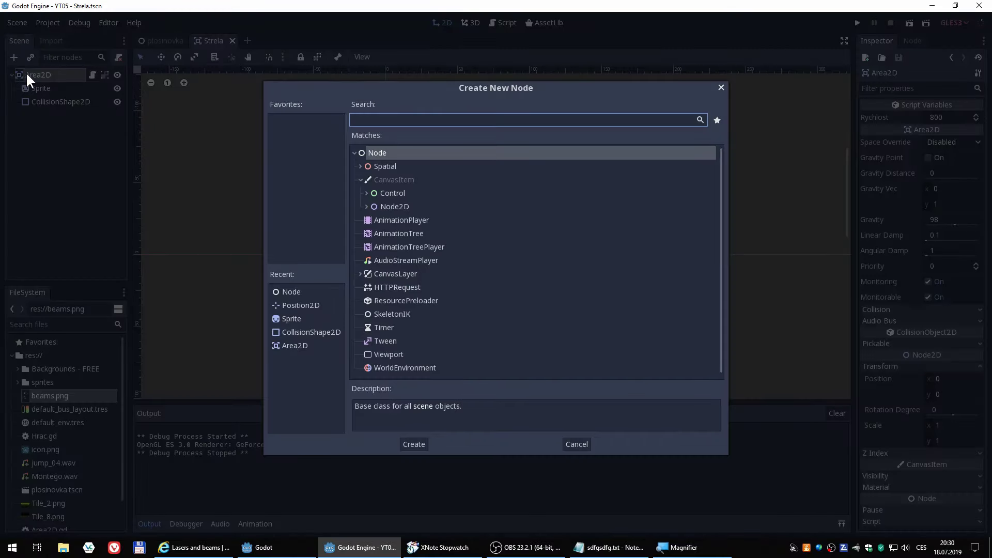
pyautogui.write('tim')
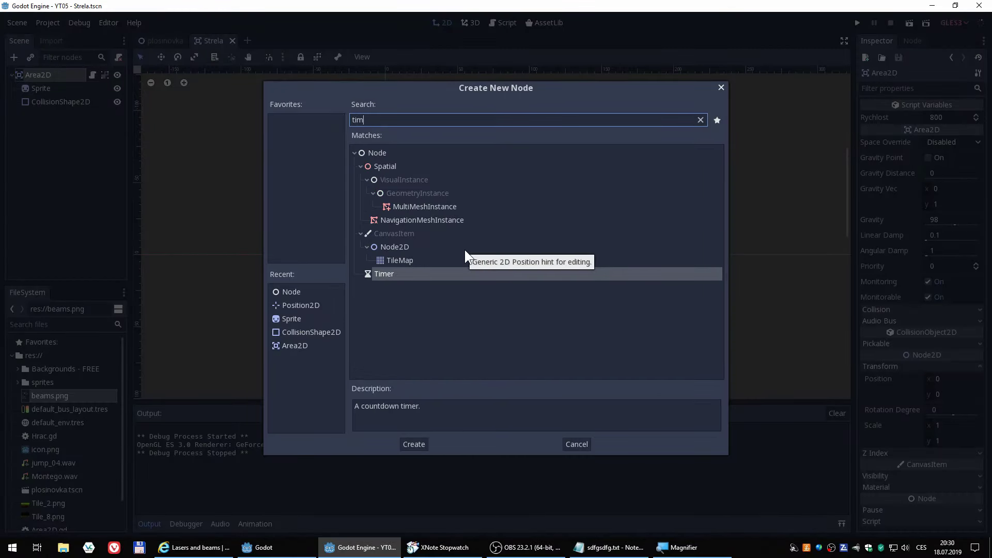
pyautogui.write('er')
pyautogui.click(384, 167)
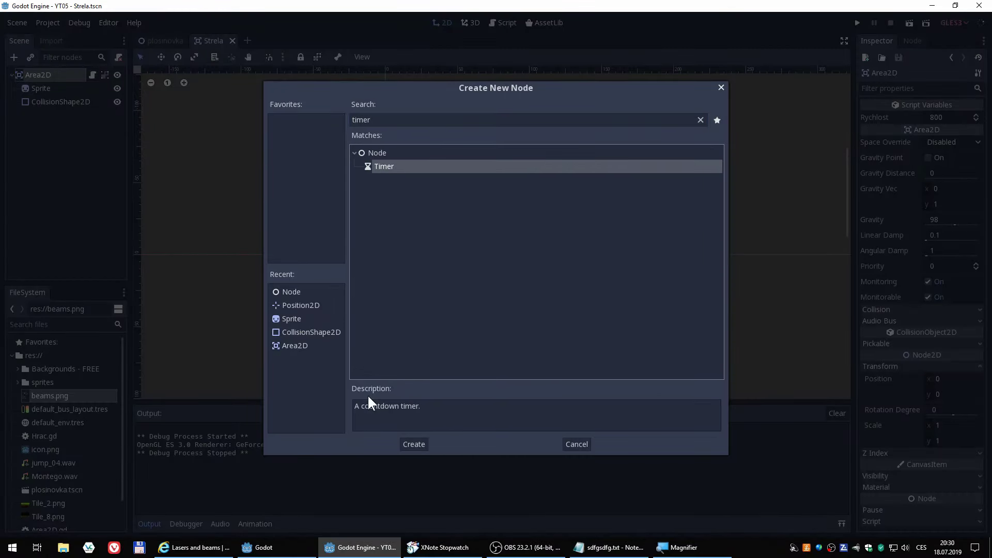
pyautogui.click(418, 443)
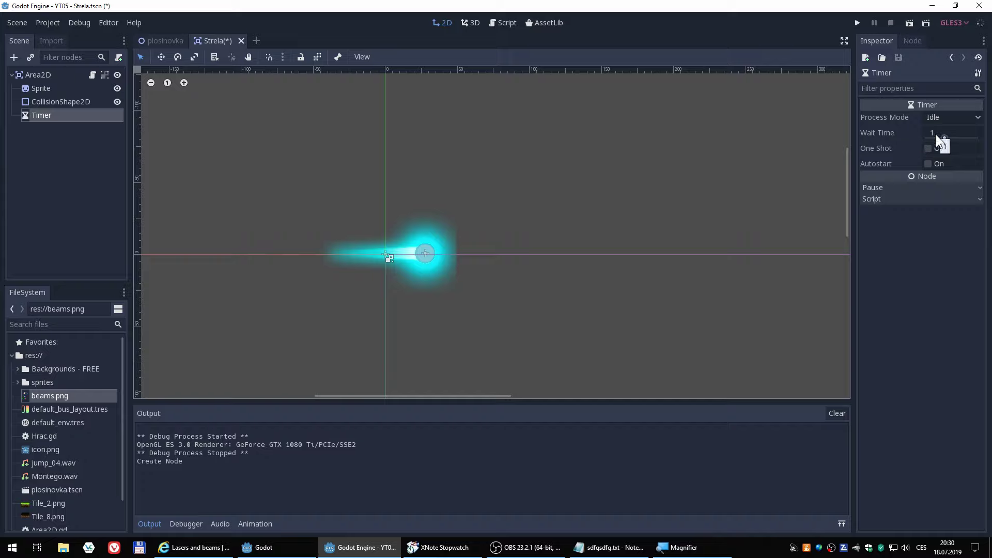
# Set the Timer's Wait Time to 0.37 and enable One Shot and Autostart
pyautogui.moveTo(943, 138); pyautogui.dragTo(940, 140)
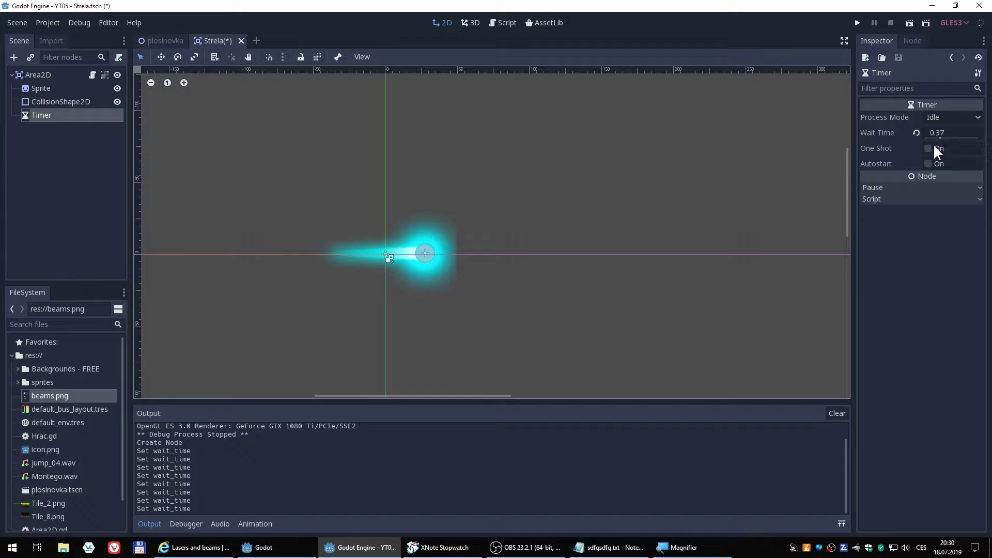
pyautogui.click(930, 149)
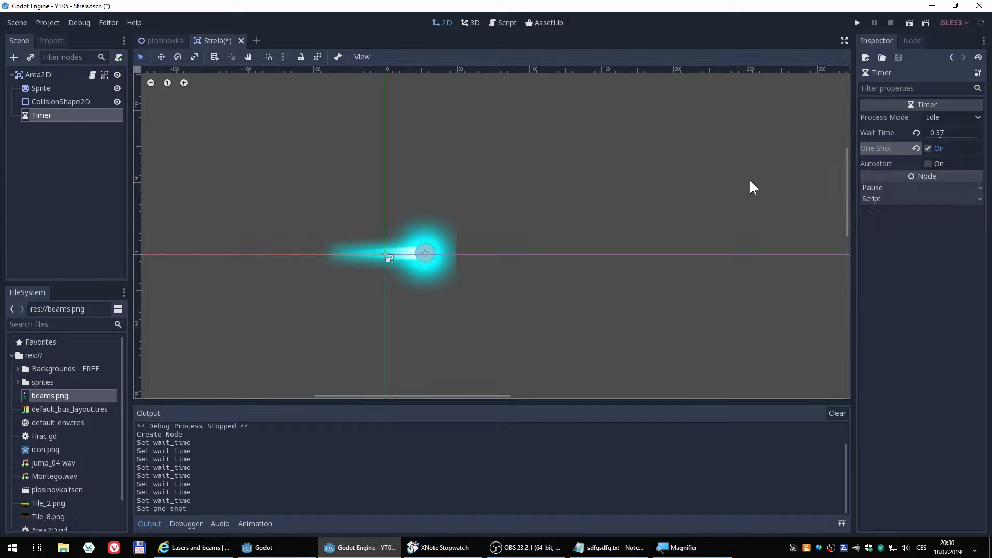
pyautogui.click(928, 163)
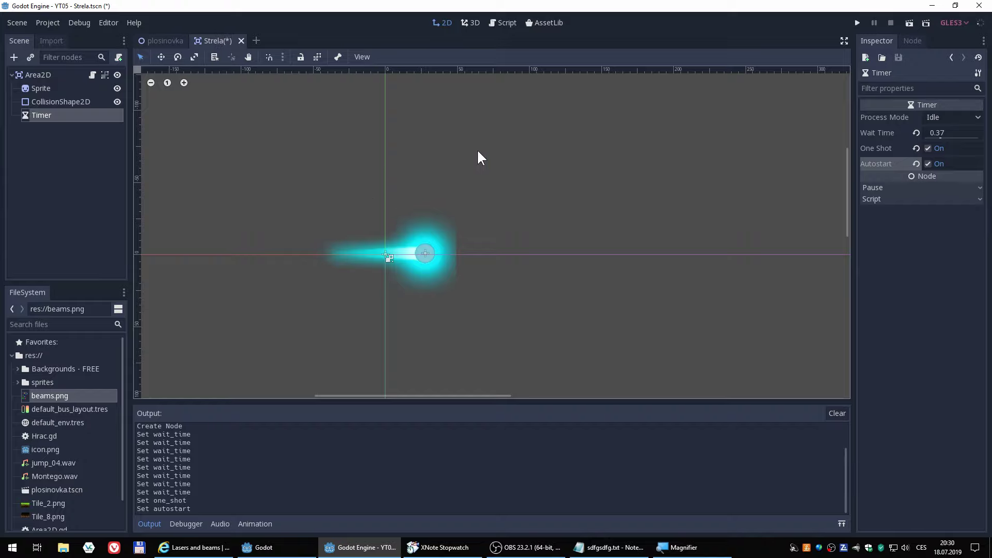
# Clear the node selection and reselect the Timer in the scene tree
pyautogui.click(39, 118)
pyautogui.click(564, 183)
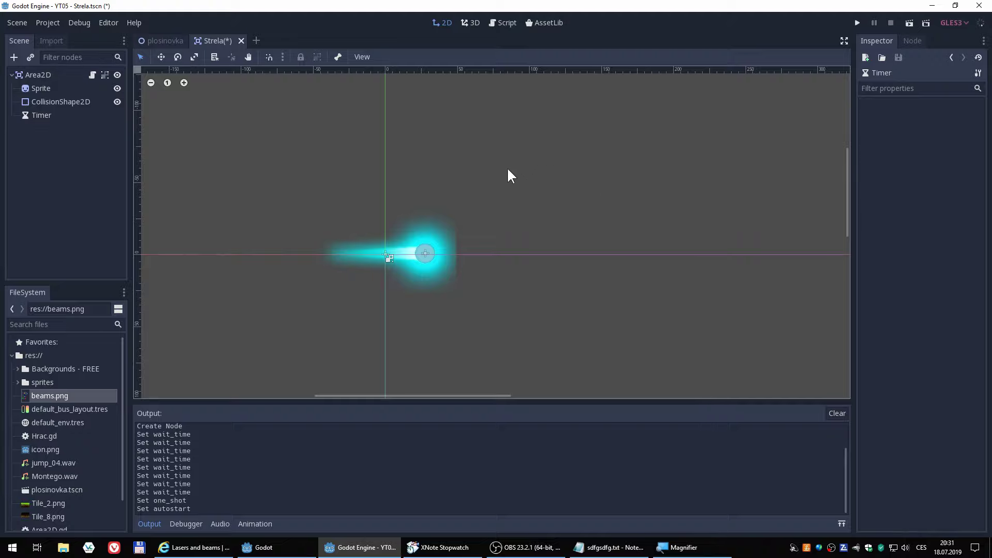
pyautogui.click(43, 116)
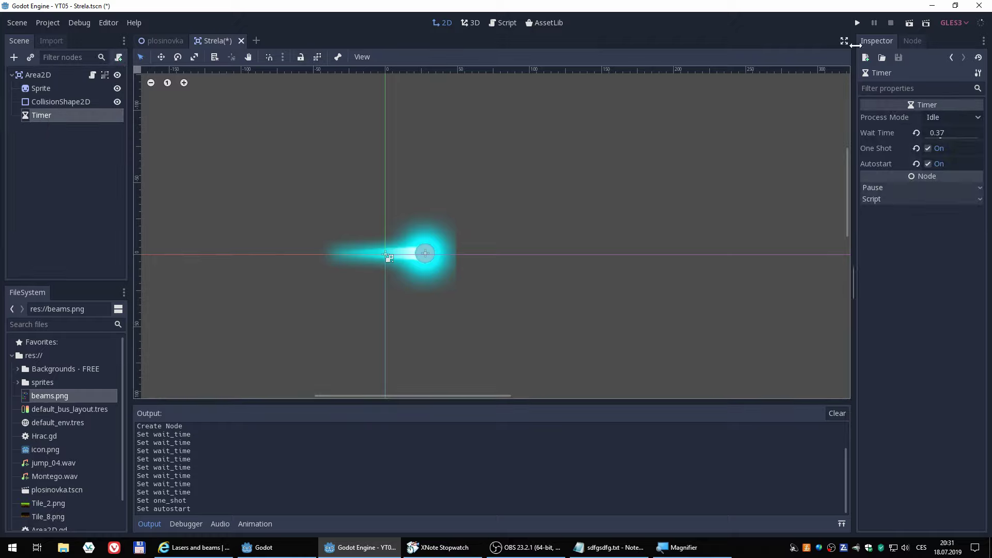
# In the Node dock's Signals list, choose the Timer's timeout() signal and open Connect..
pyautogui.click(916, 42)
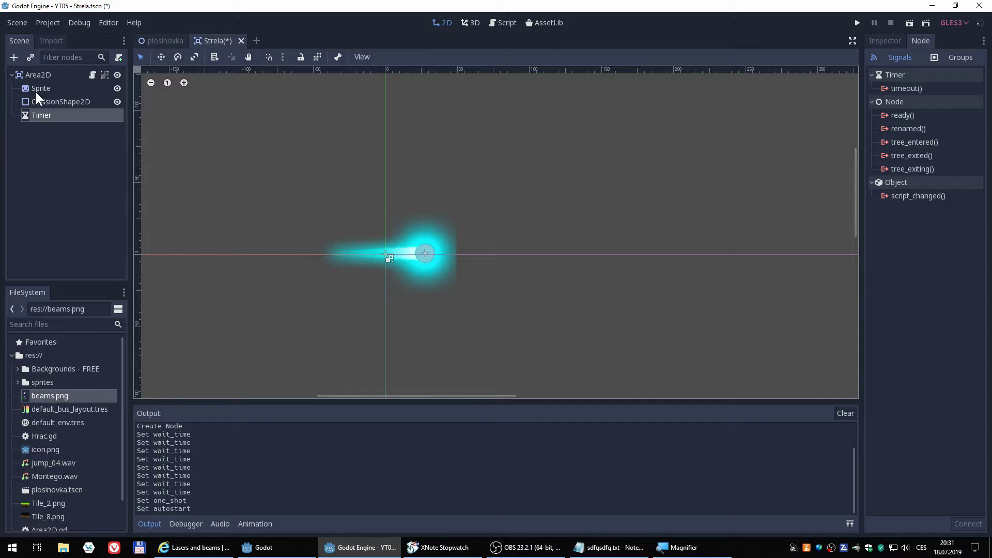
pyautogui.click(37, 76)
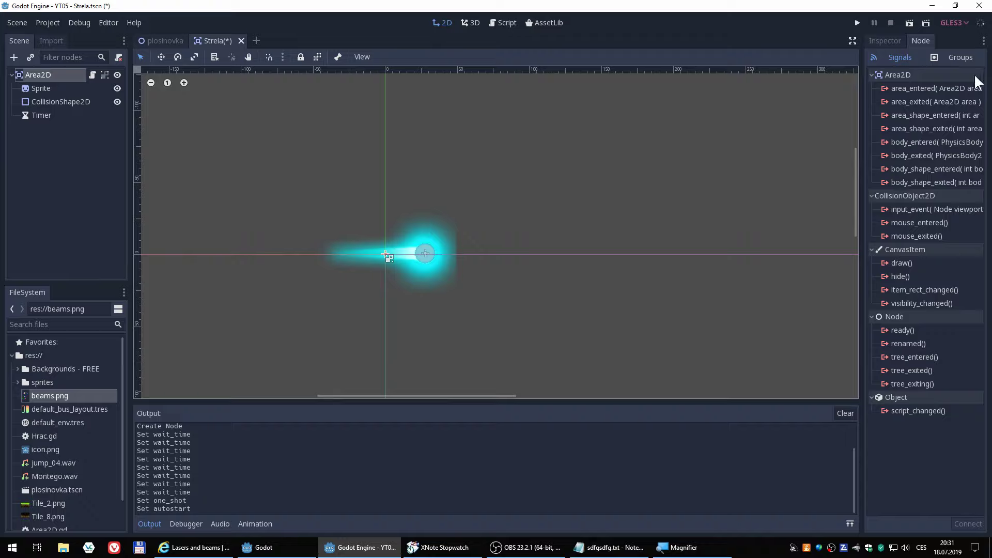
pyautogui.click(50, 116)
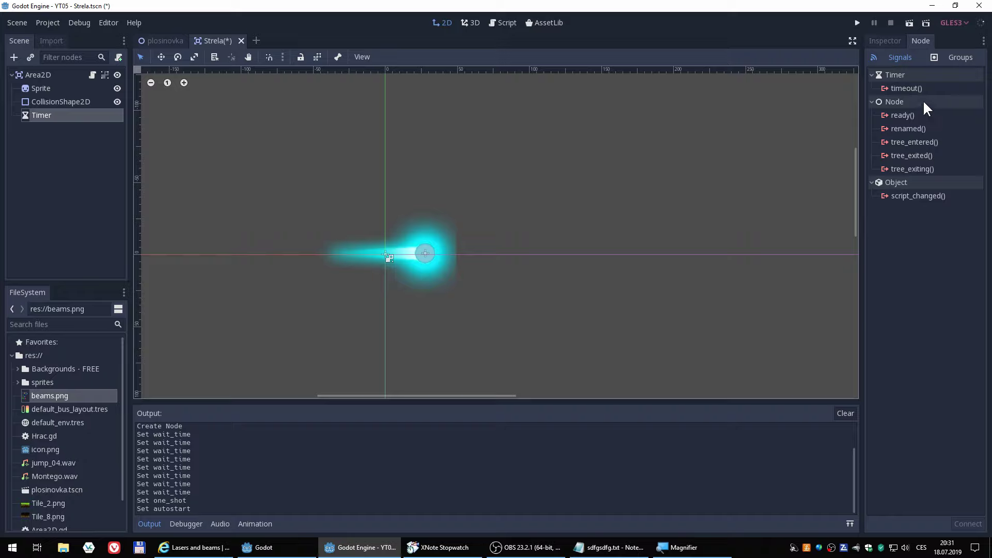
pyautogui.click(909, 88)
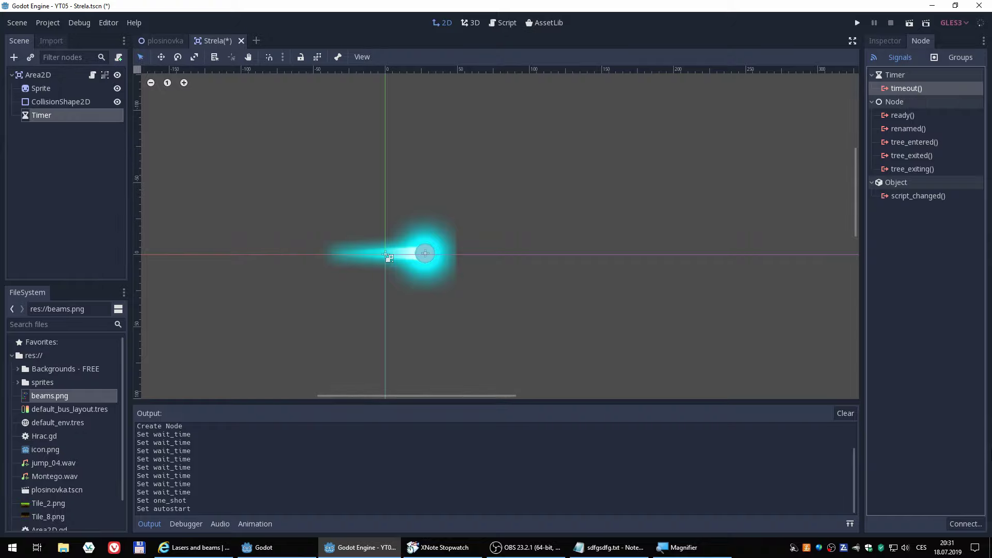
pyautogui.click(965, 524)
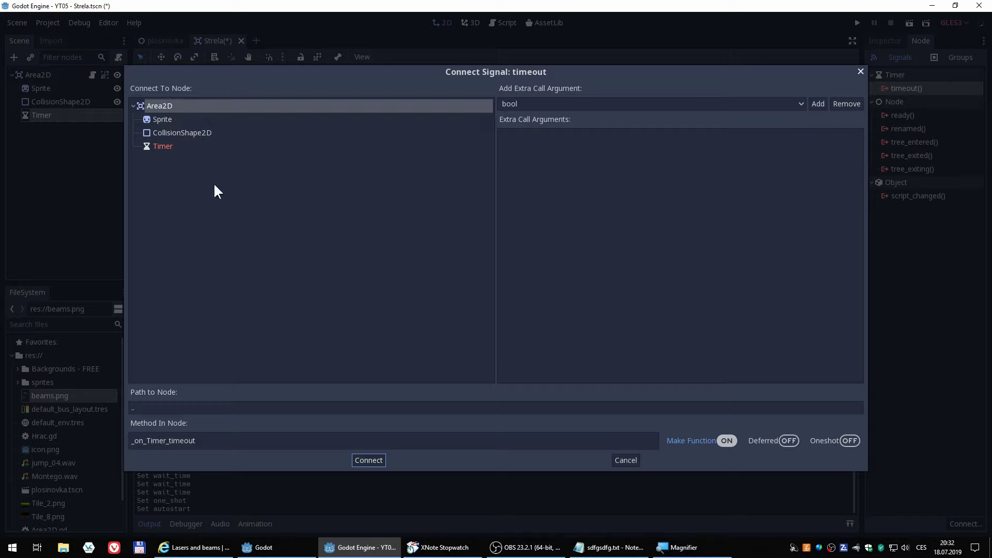
# Connect timeout to Area2D with Make Function on, generating _on_Timer_timeout
pyautogui.click(163, 104)
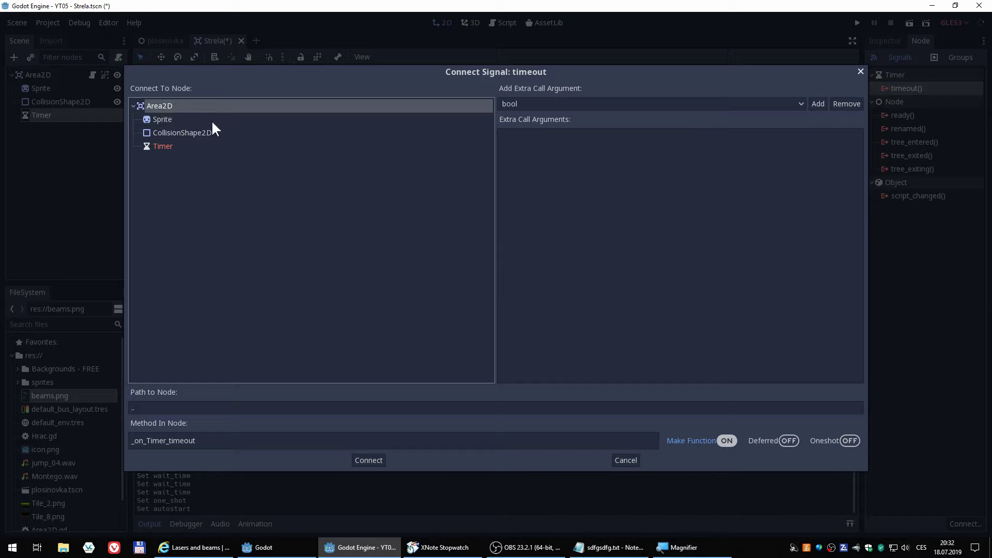
pyautogui.click(169, 133)
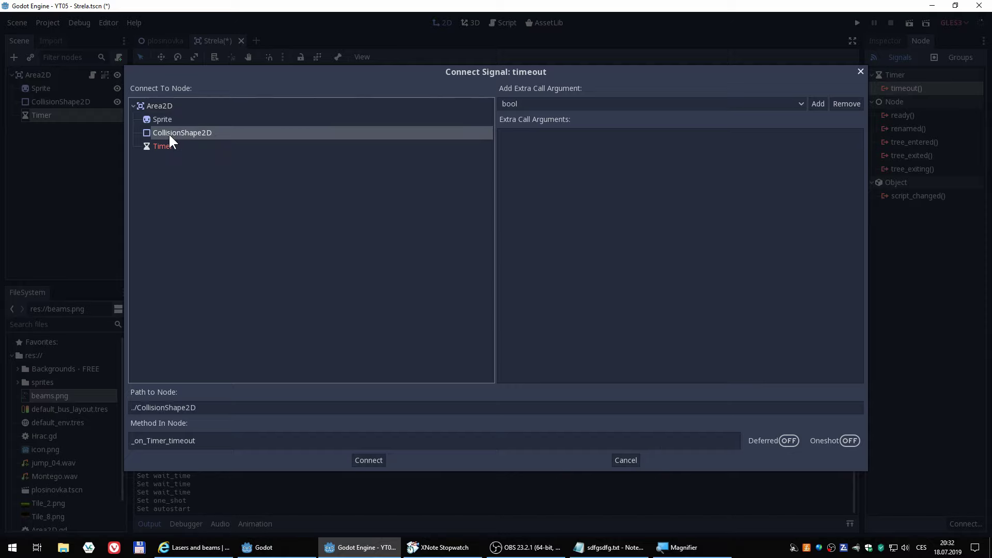
pyautogui.click(162, 108)
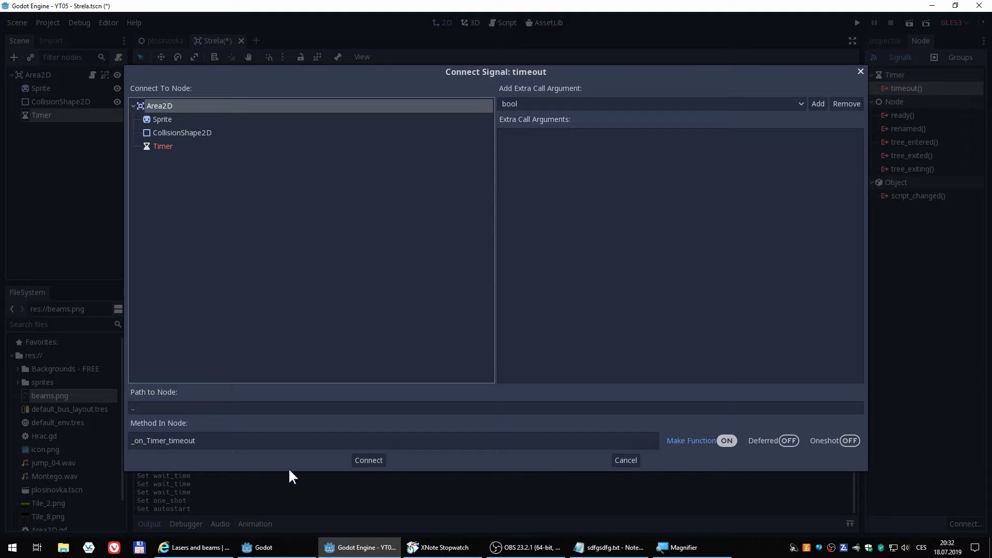
pyautogui.click(368, 461)
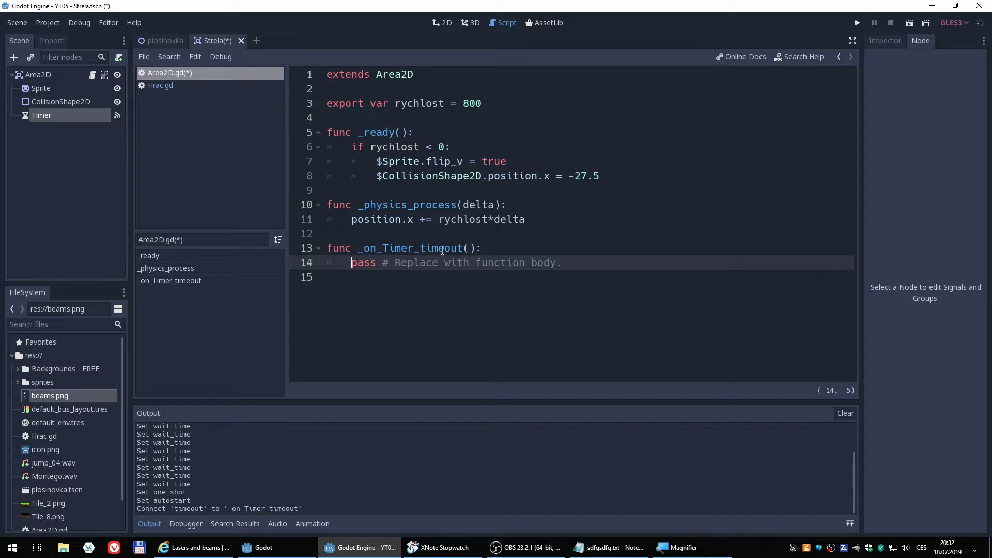
# Replace pass on line 14 with queue_free(), accepting the autocomplete suggestion
pyautogui.moveTo(352, 265); pyautogui.dragTo(594, 264)
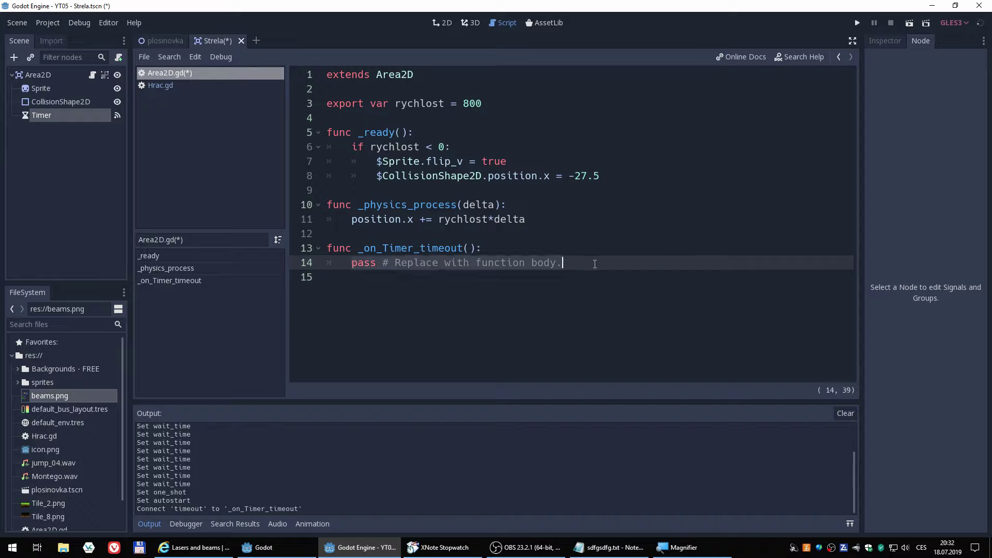
pyautogui.press('BackSpace')
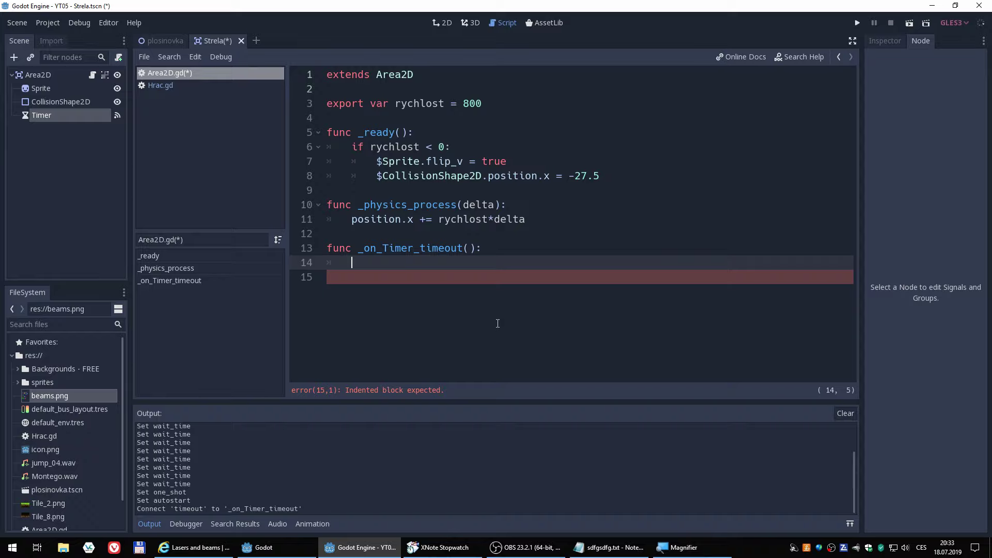
pyautogui.write('qui')
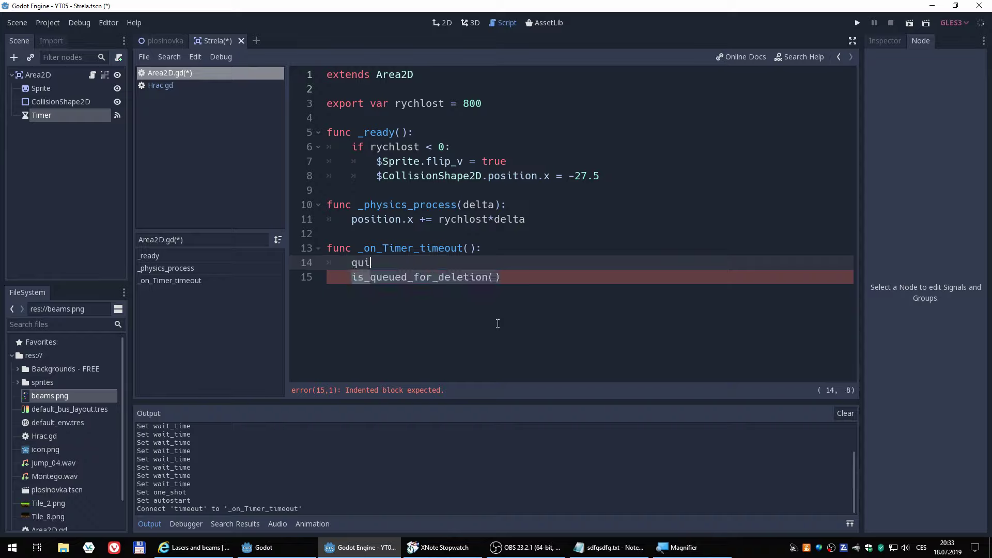
pyautogui.press('BackSpace')
pyautogui.press('BackSpace')
pyautogui.press('BackSpace')
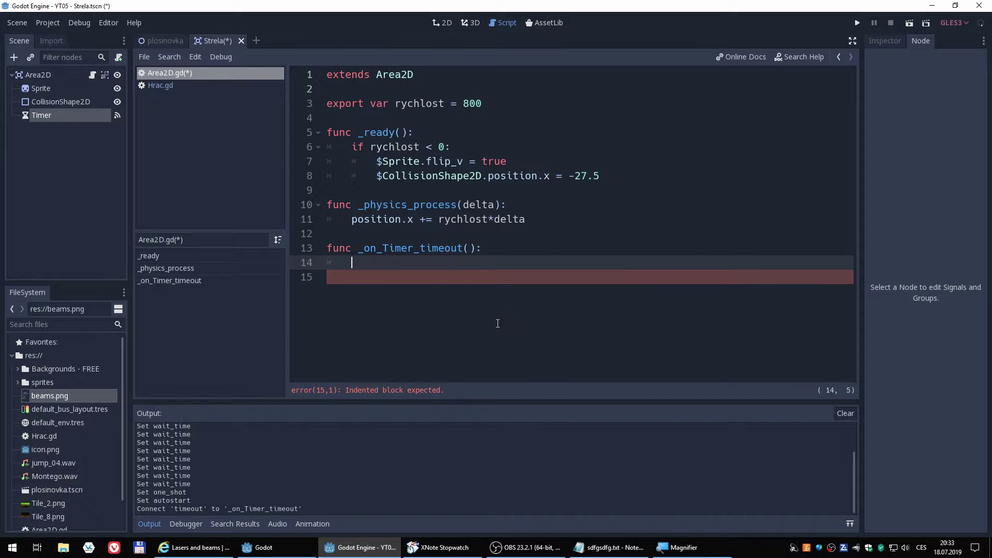
pyautogui.write('free')
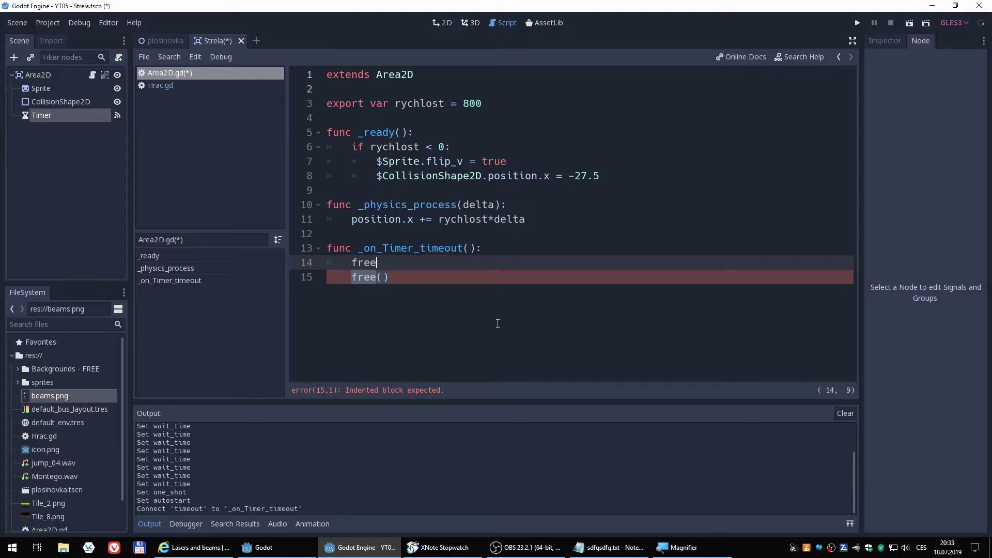
pyautogui.press('BackSpace')
pyautogui.press('BackSpace')
pyautogui.press('BackSpace')
pyautogui.press('BackSpace')
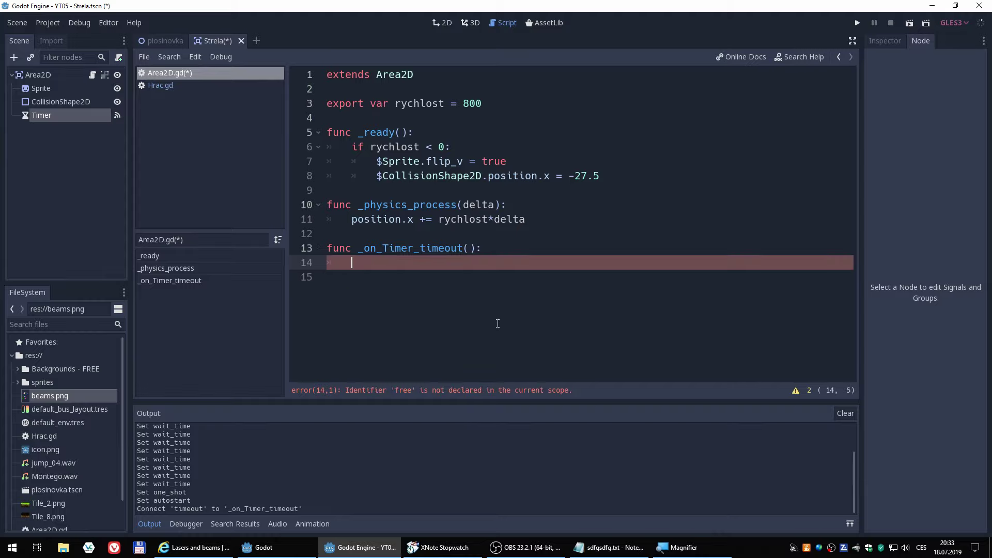
pyautogui.write('que')
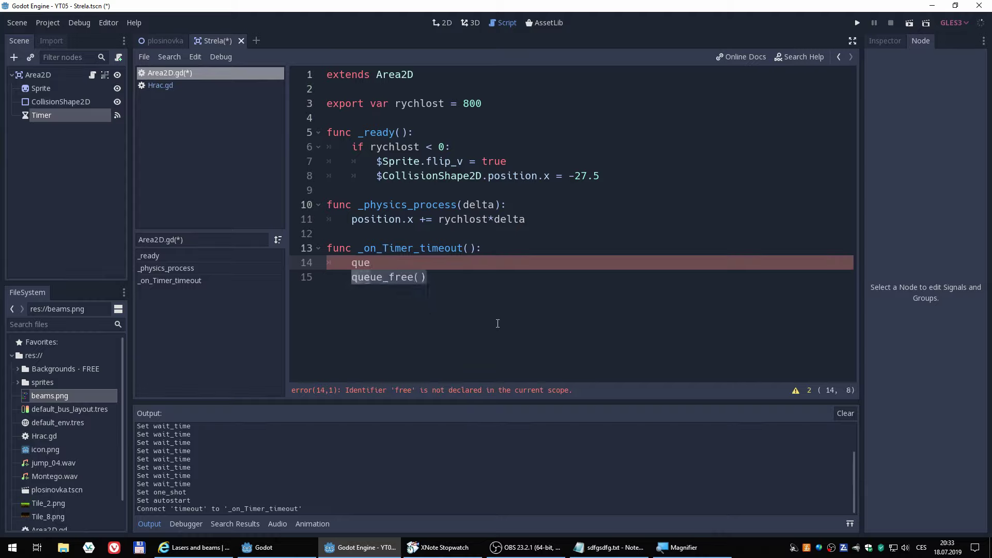
pyautogui.press('Return')
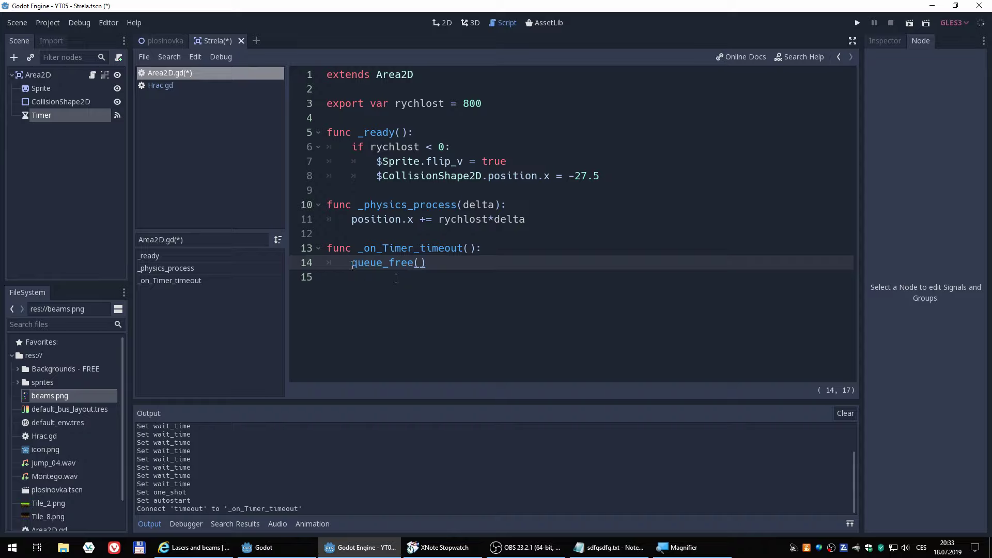
pyautogui.click(351, 263)
# Open the plosinovka scene, select the Strely node, and save and run the game
pyautogui.click(164, 40)
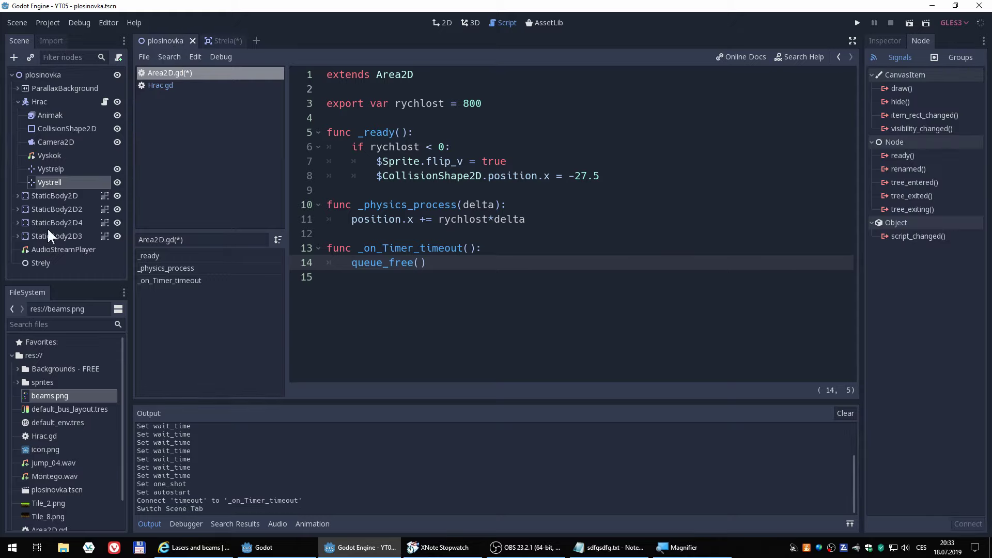
pyautogui.click(42, 264)
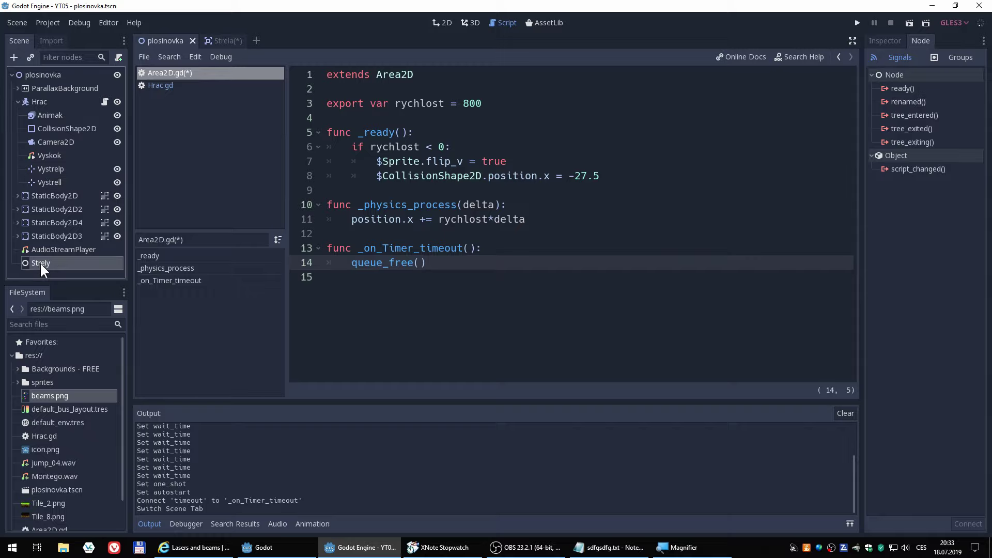
pyautogui.click(857, 21)
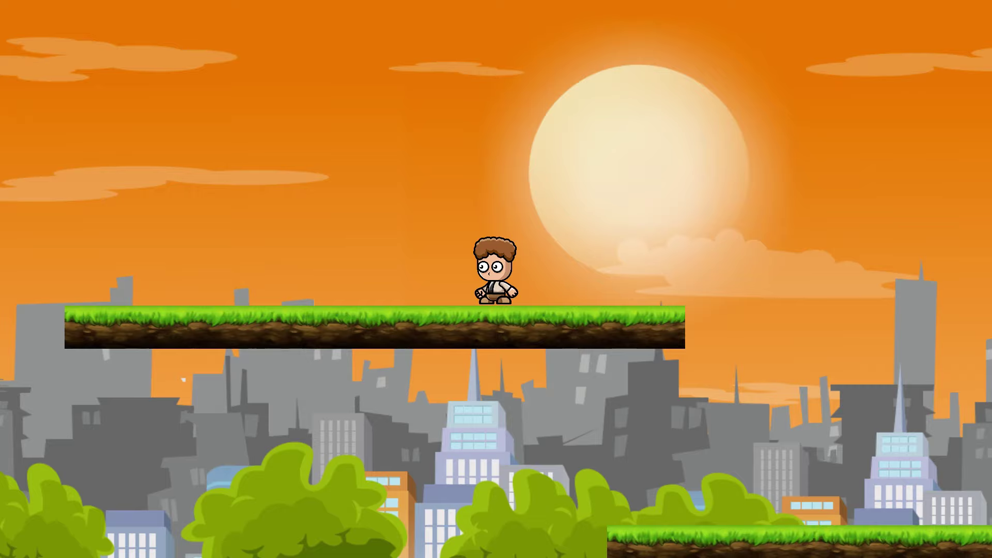
# Walk right and left on the platform, firing cyan laser bolts in both directions
pyautogui.press('space')
pyautogui.press('space')
pyautogui.press('space')
pyautogui.press('space')
pyautogui.press('Right')
pyautogui.press('space')
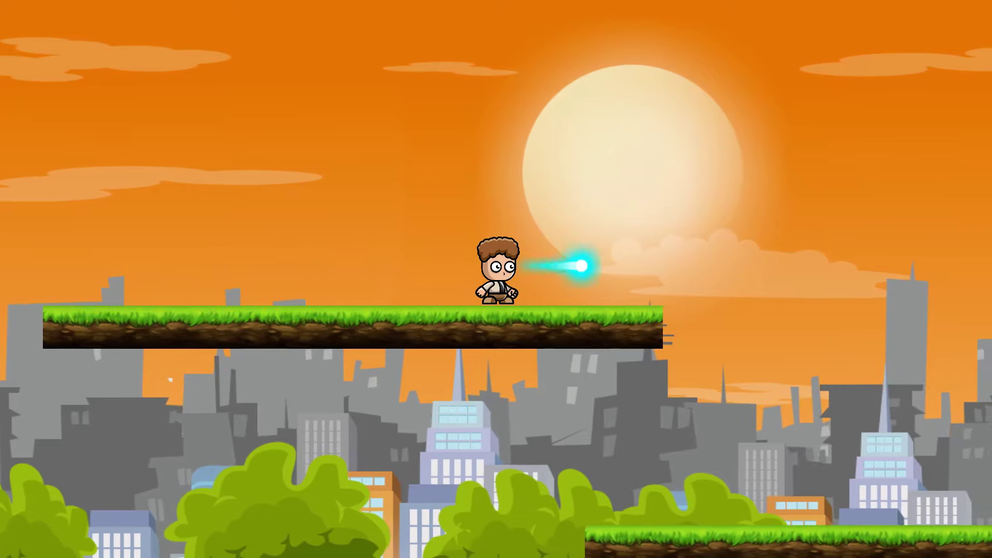
pyautogui.press('space')
pyautogui.press('space')
pyautogui.press('space')
pyautogui.press('space')
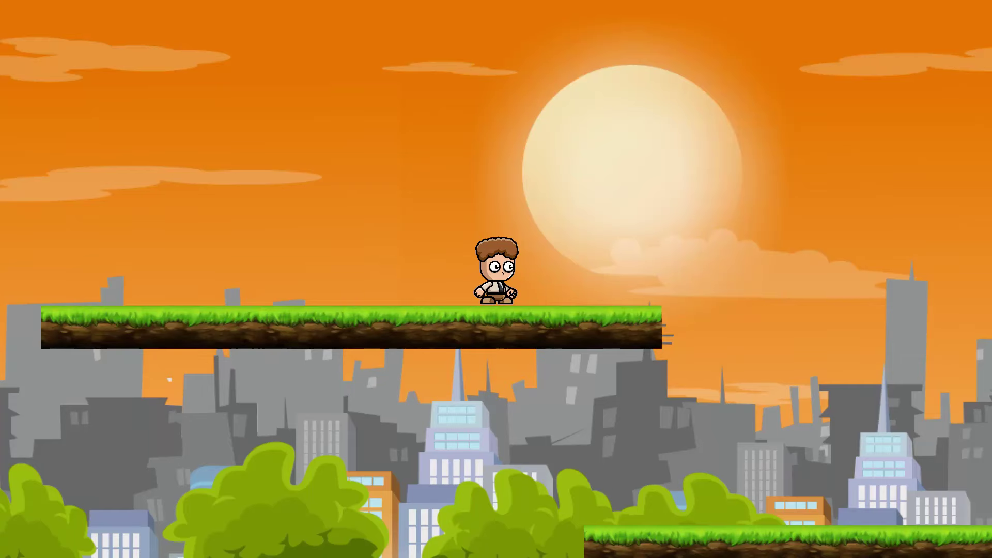
pyautogui.press('space')
pyautogui.press('Left')
pyautogui.press('space')
pyautogui.press('space')
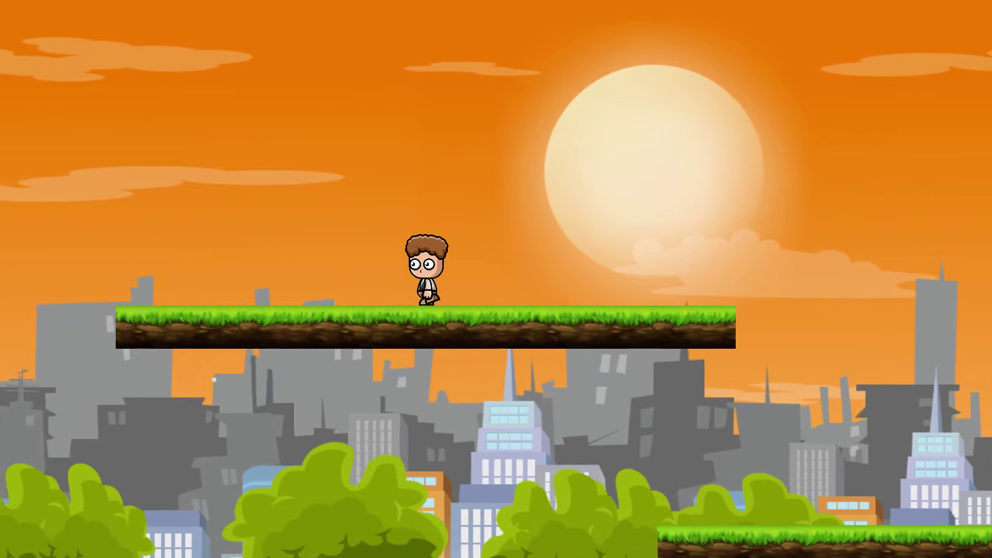
pyautogui.press('space')
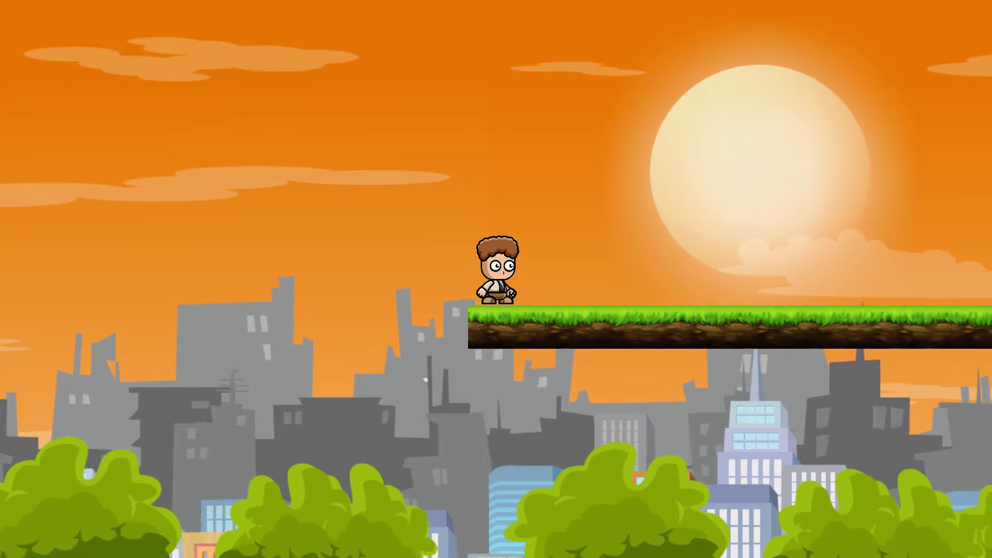
pyautogui.press('space')
pyautogui.press('space')
pyautogui.press('space')
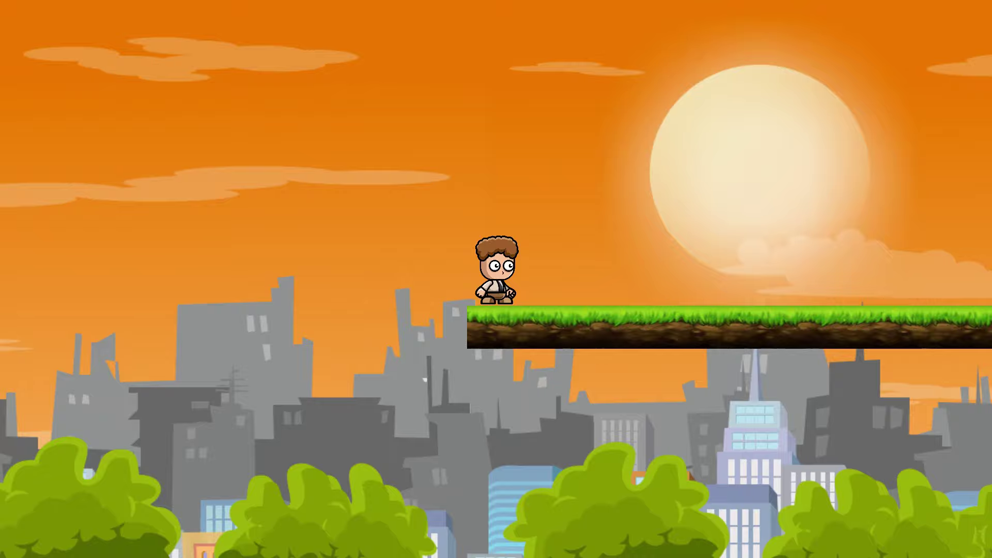
pyautogui.press('Right')
pyautogui.press('space')
pyautogui.press('space')
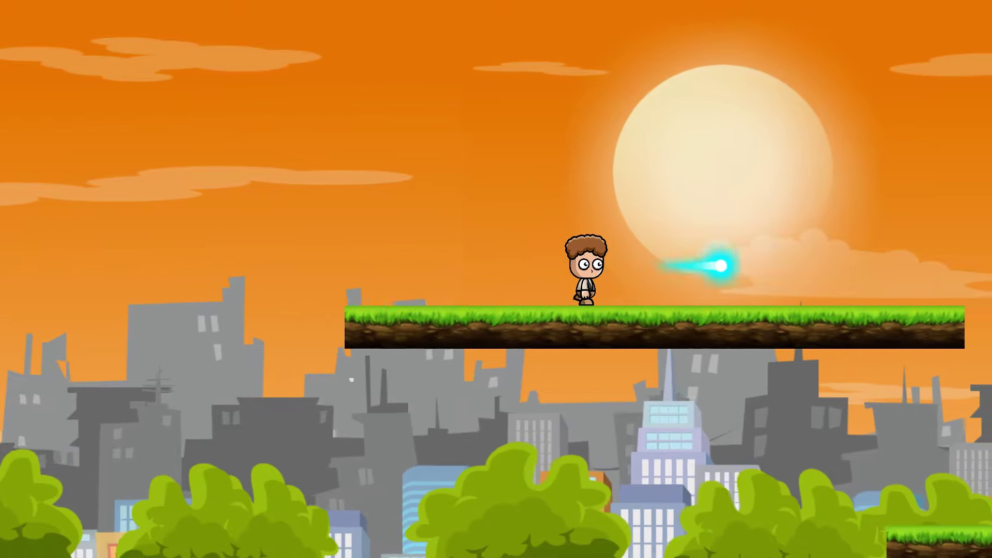
# Turn back and forth firing bolts with F, then jump and fire again after landing
pyautogui.press('Left')
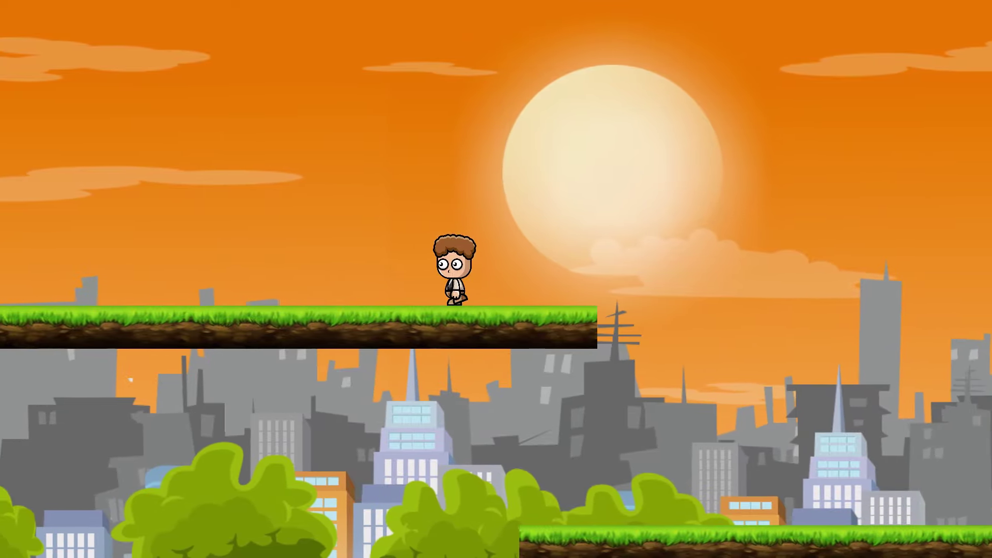
pyautogui.press('Right')
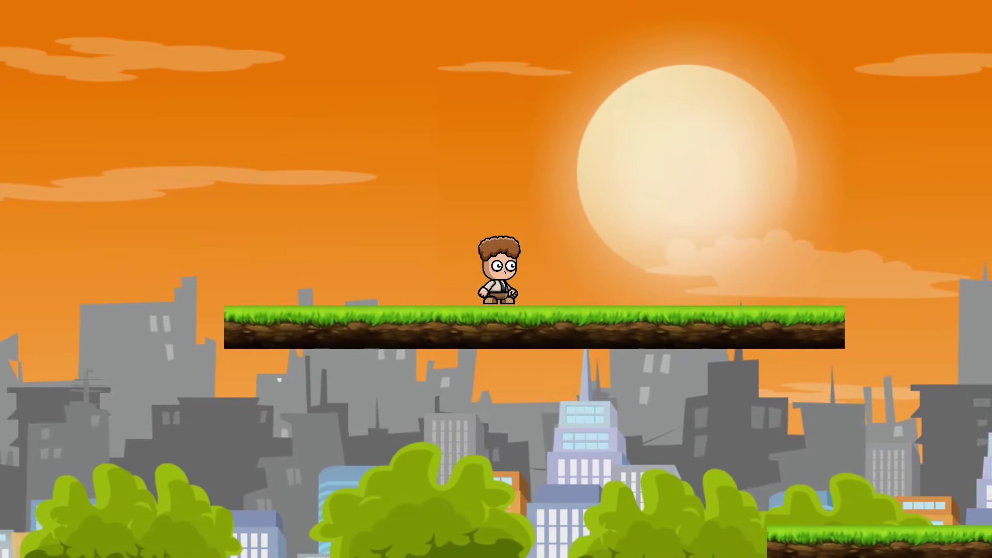
pyautogui.press('Right')
pyautogui.press('f')
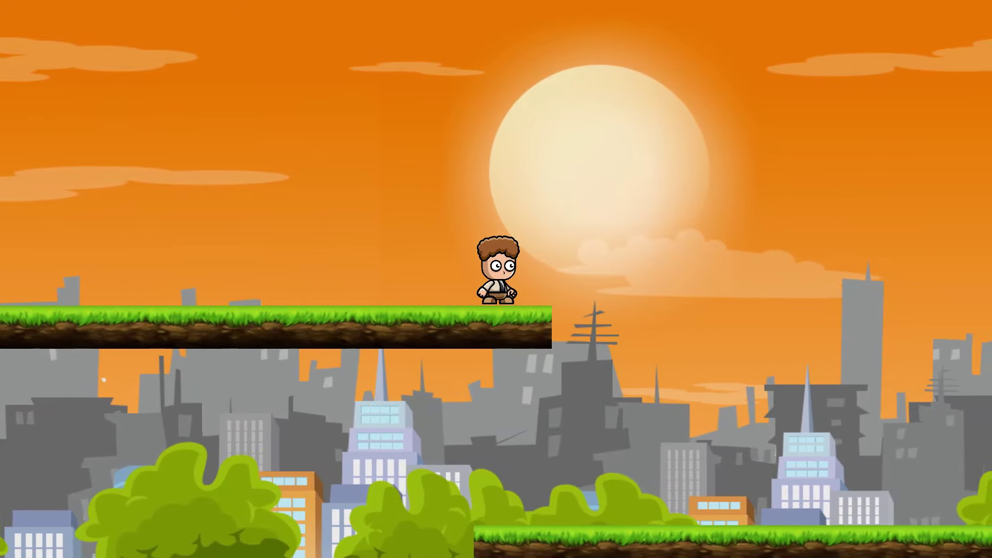
pyautogui.press('Left')
pyautogui.press('f')
pyautogui.press('f')
pyautogui.press('Right')
pyautogui.press('f')
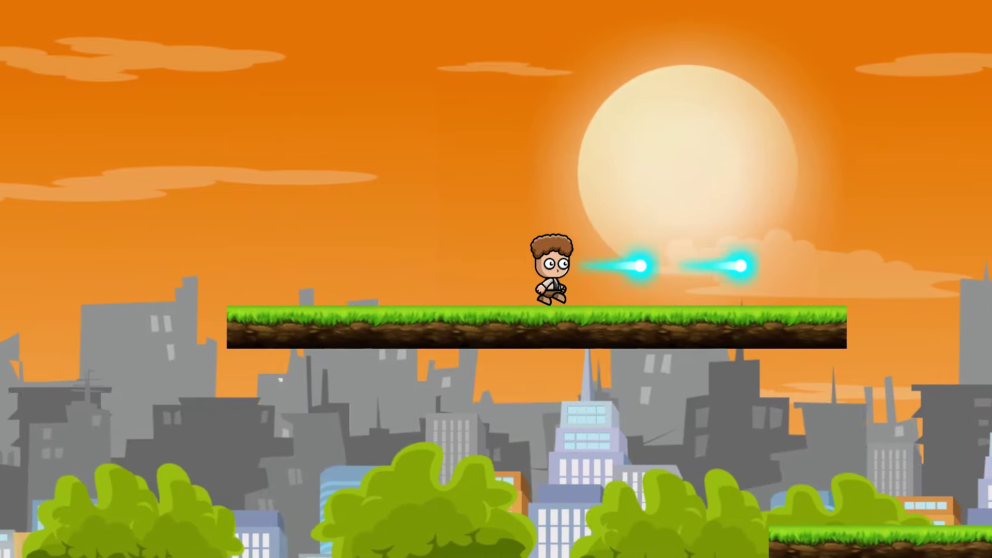
pyautogui.press('space')
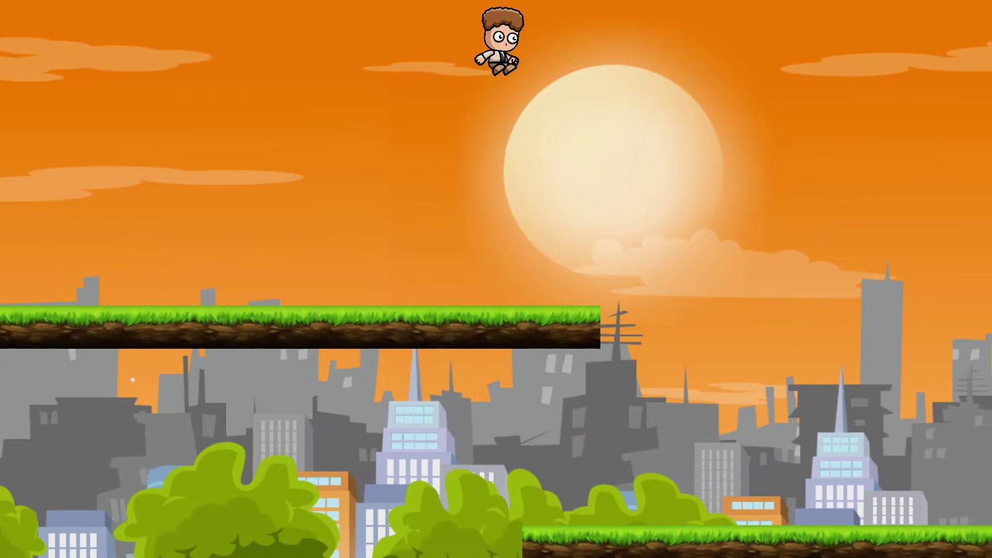
pyautogui.press('f')
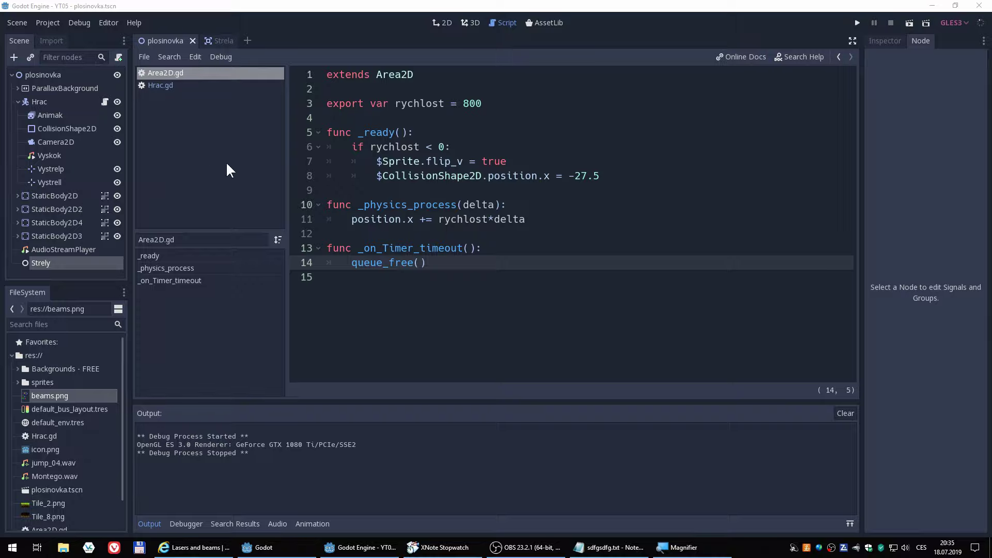
# Web-search 'laser fire sound free' in a new tab, then return to the Lasers and beams page
pyautogui.click(209, 549)
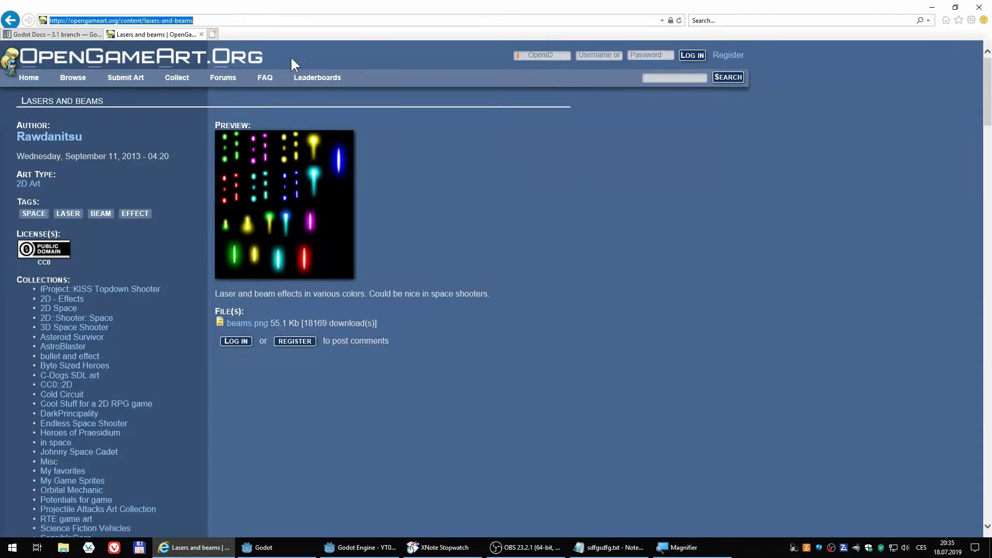
pyautogui.hotkey('ctrl', 't')
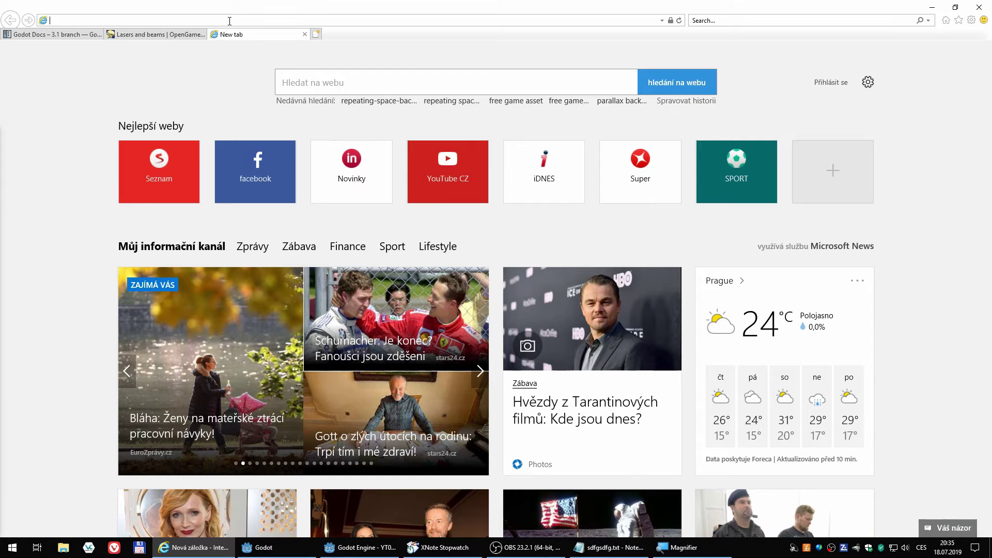
pyautogui.write('laser')
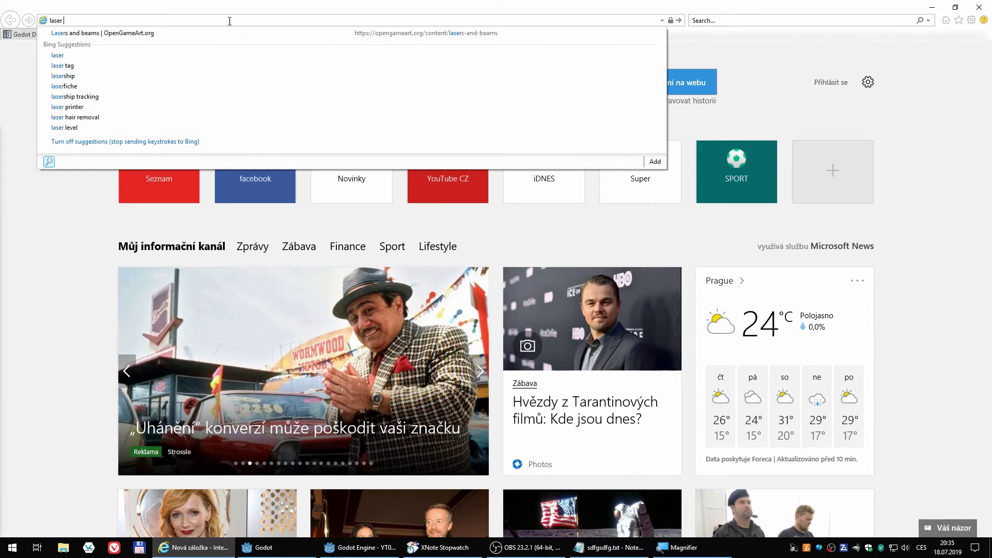
pyautogui.write(' fire soun')
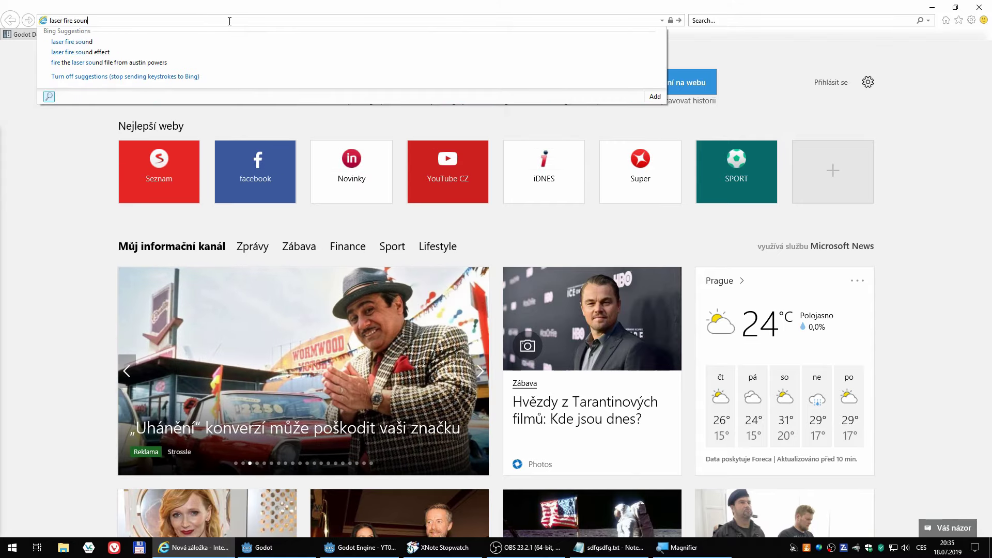
pyautogui.write('d free')
pyautogui.press('Return')
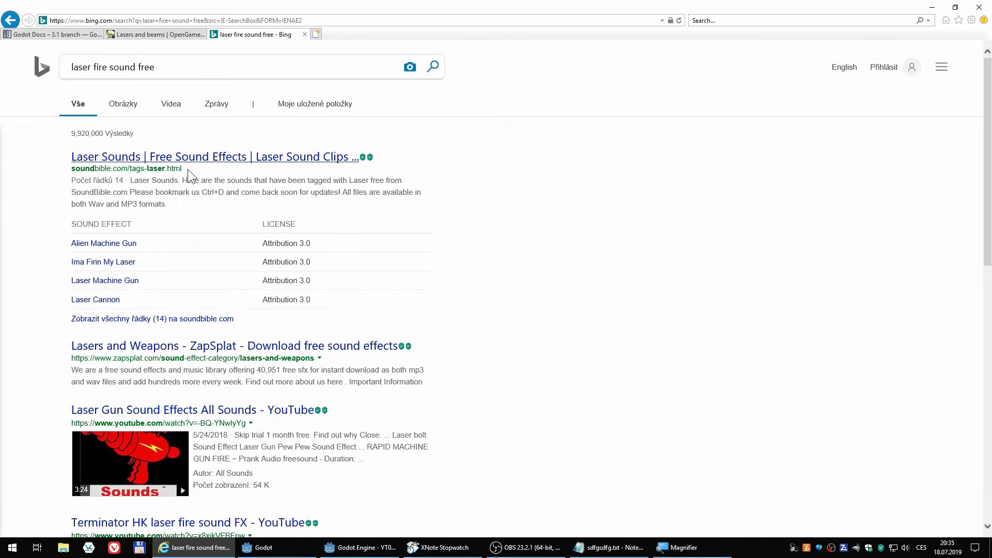
pyautogui.click(138, 35)
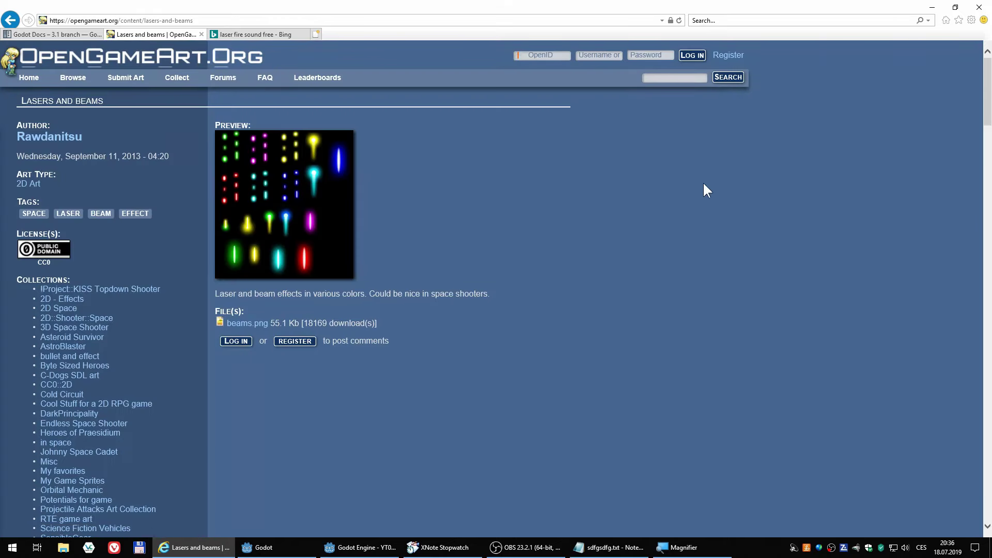
# Search OpenGameArt for 'laser' without 3D Art and Texture, and preview the Sci-Fi Laser sound
pyautogui.write('laser')
pyautogui.click(727, 77)
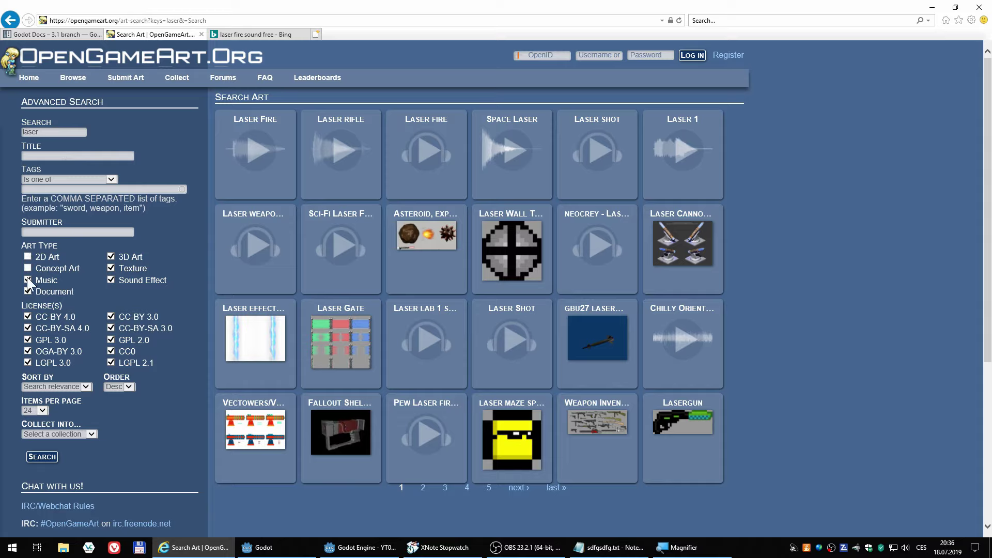
pyautogui.click(111, 267)
pyautogui.click(111, 257)
pyautogui.click(41, 456)
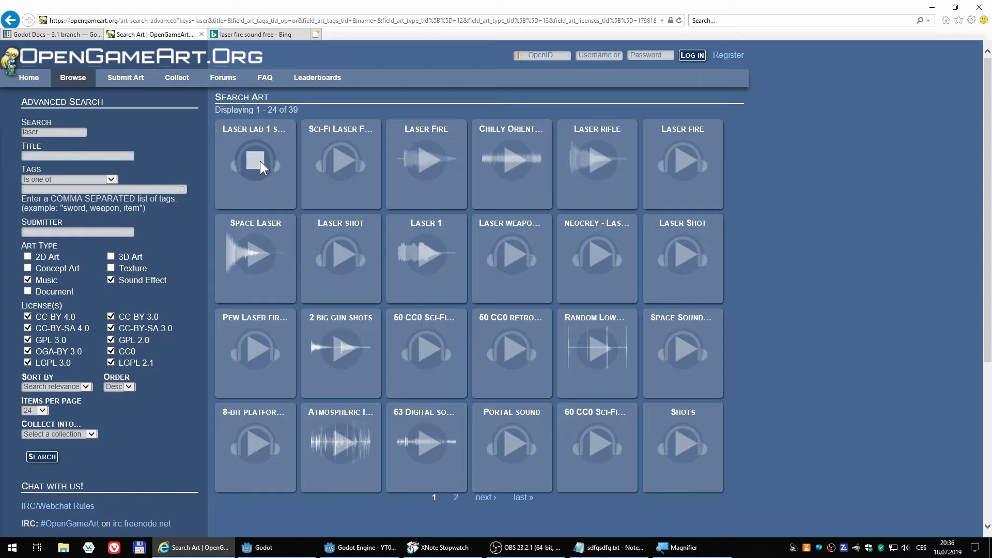
pyautogui.click(333, 163)
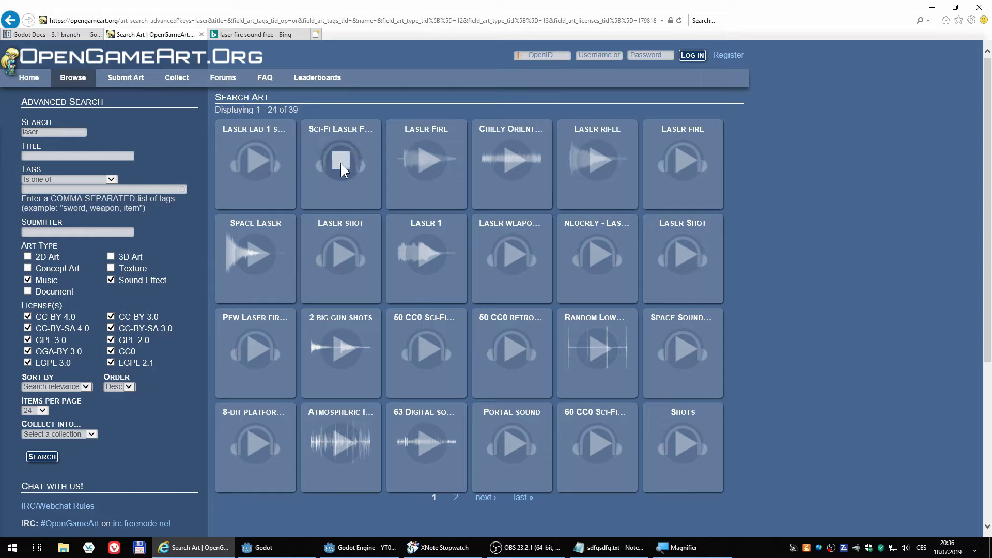
pyautogui.click(340, 163)
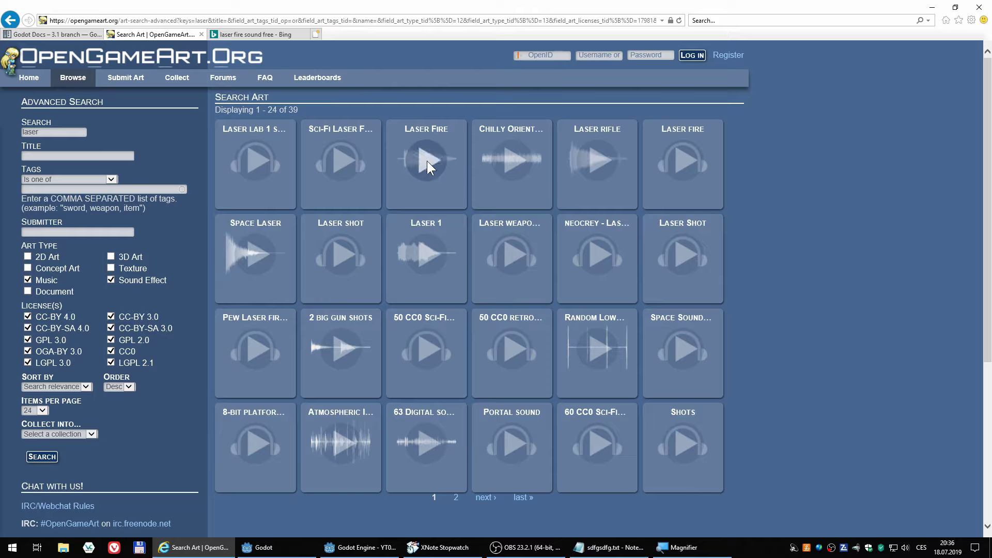
# Open the Laser Fire sound pack, preview a sound, and save laser1.wav to the computer
pyautogui.click(426, 128)
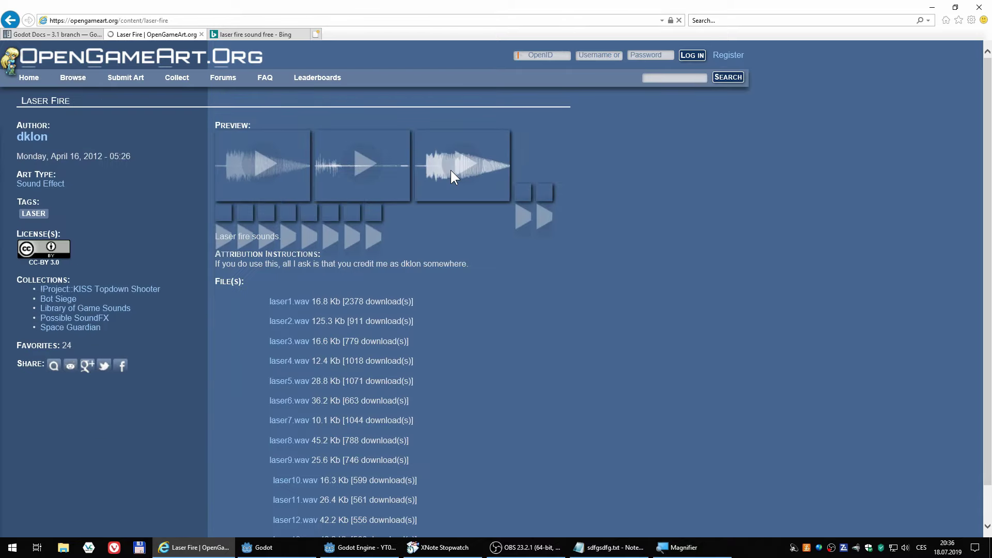
pyautogui.scroll(-3, 640, 351)
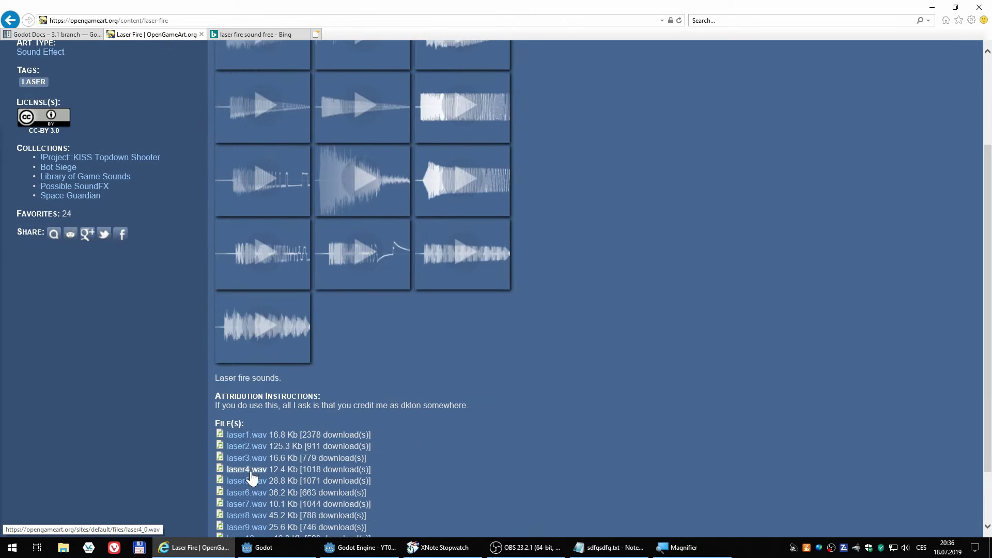
pyautogui.scroll(3, 445, 218)
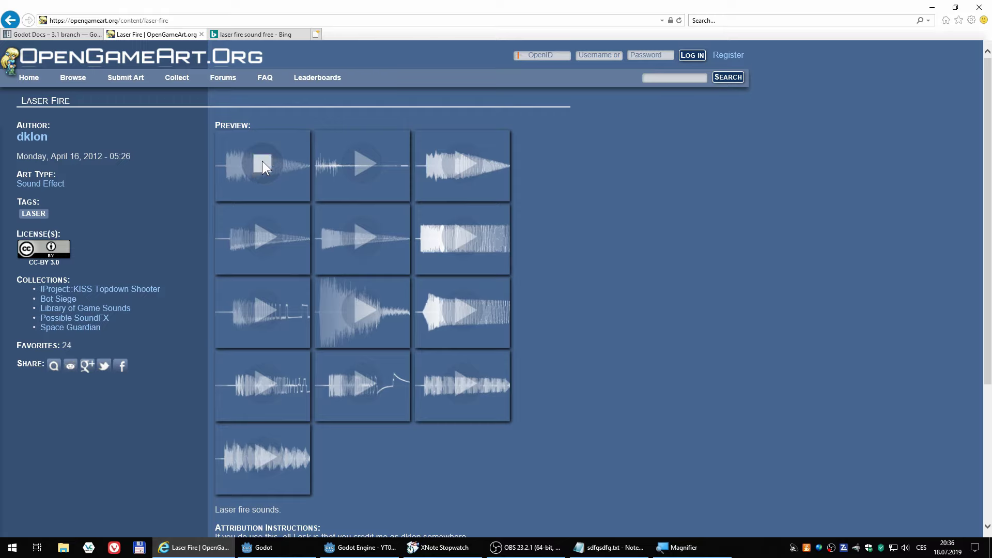
pyautogui.click(365, 159)
pyautogui.scroll(-3, 362, 236)
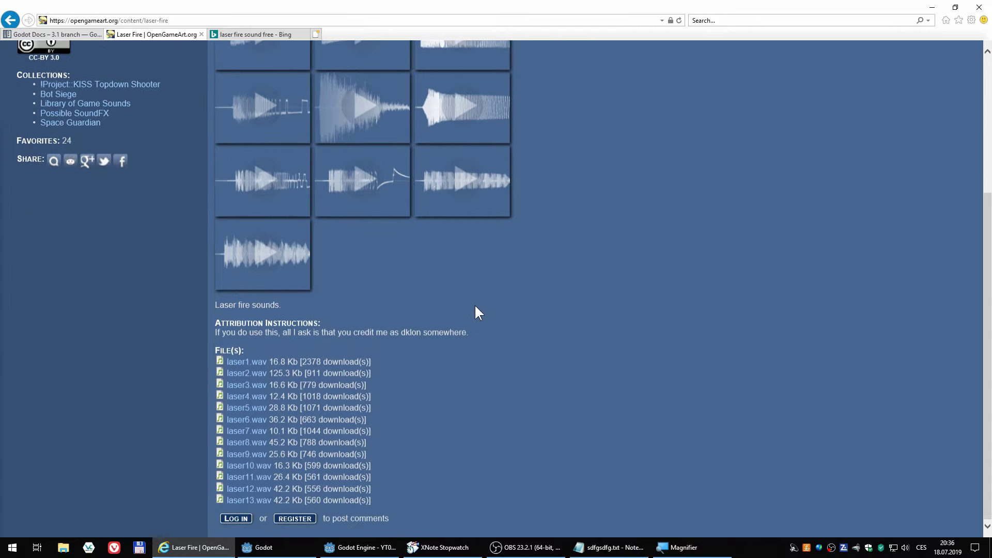
pyautogui.click(242, 362)
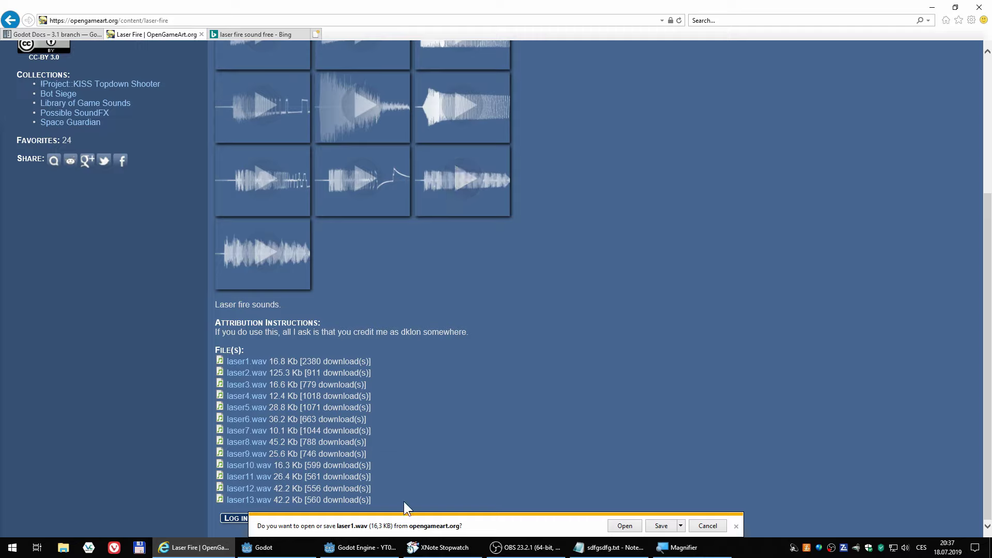
pyautogui.click(660, 527)
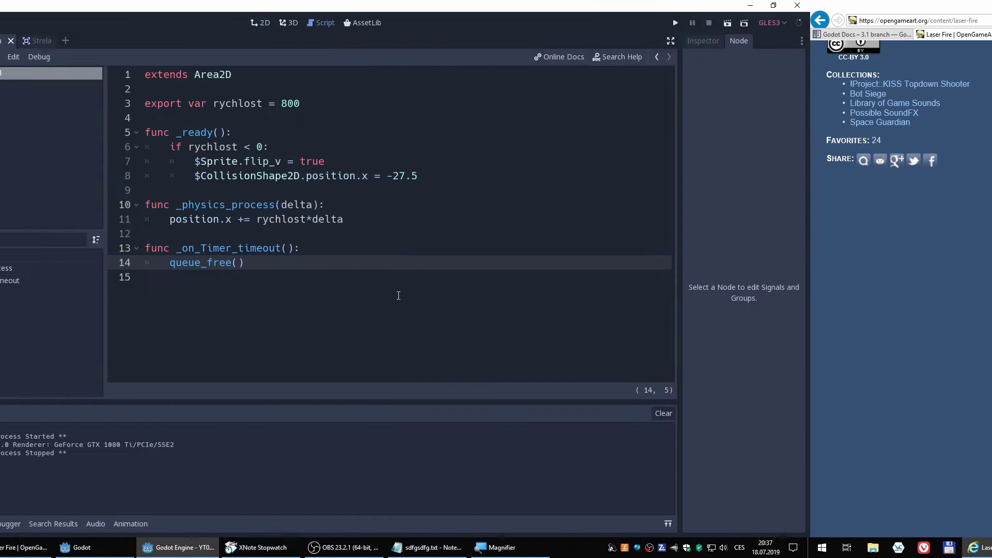
# Back in Godot, select the newly imported laser1.wav in the FileSystem
pyautogui.click(11, 455)
pyautogui.scroll(-2, 51, 412)
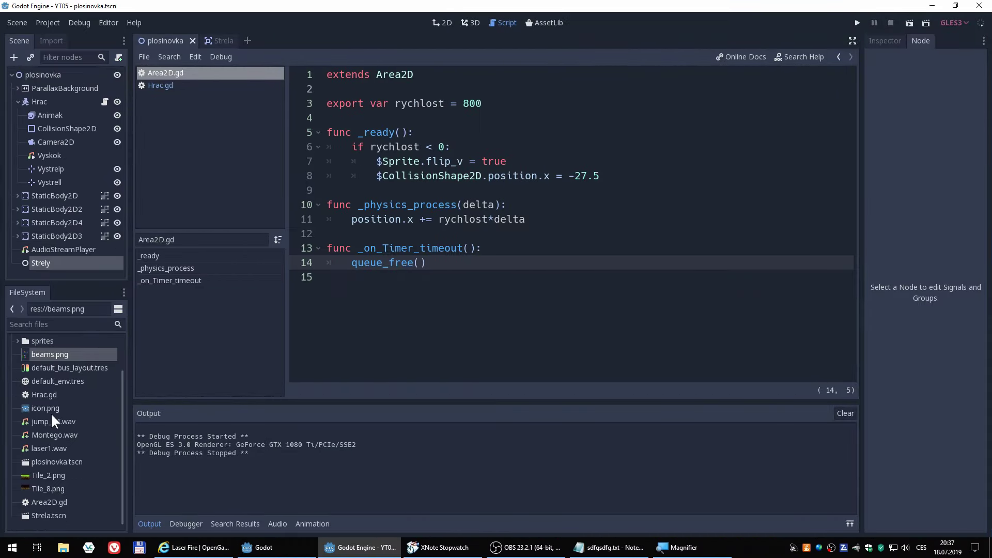
pyautogui.click(47, 449)
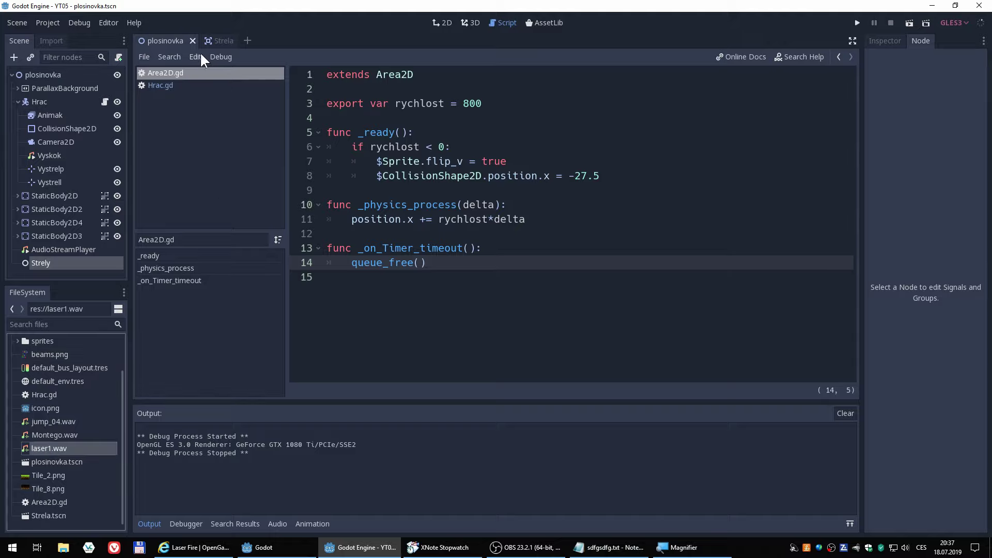
# In the Strela scene, add an AudioStreamPlayer child node under Area2D
pyautogui.click(220, 40)
pyautogui.click(46, 75)
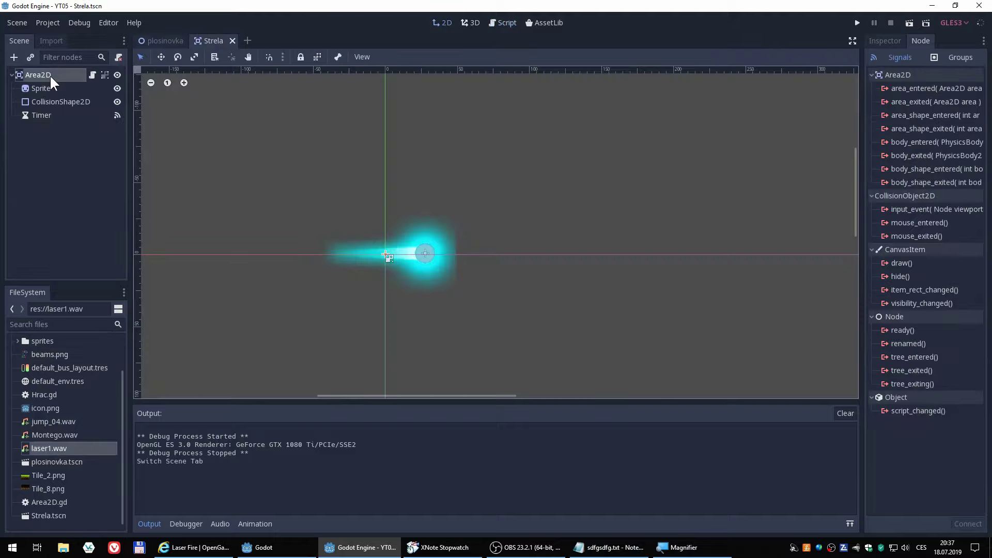
pyautogui.click(12, 57)
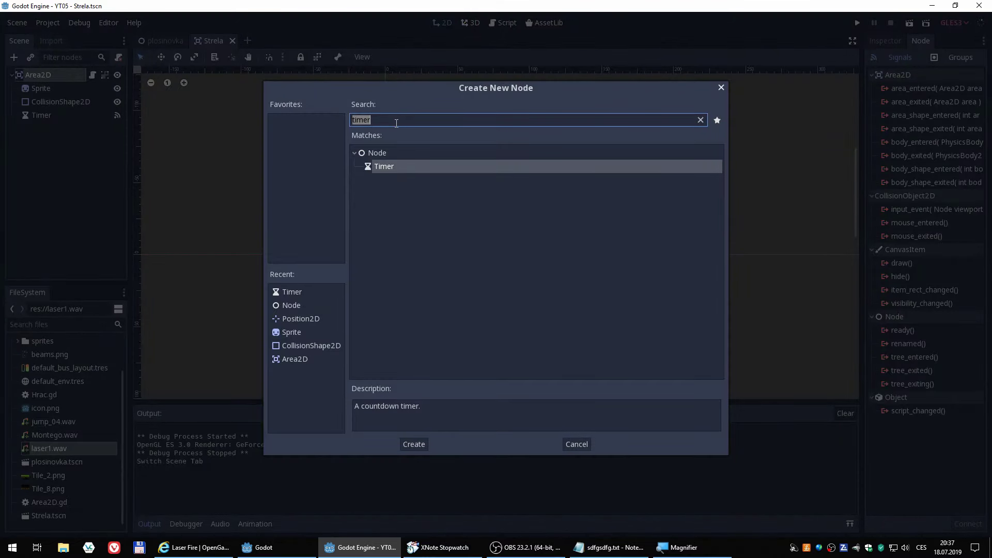
pyautogui.write('au')
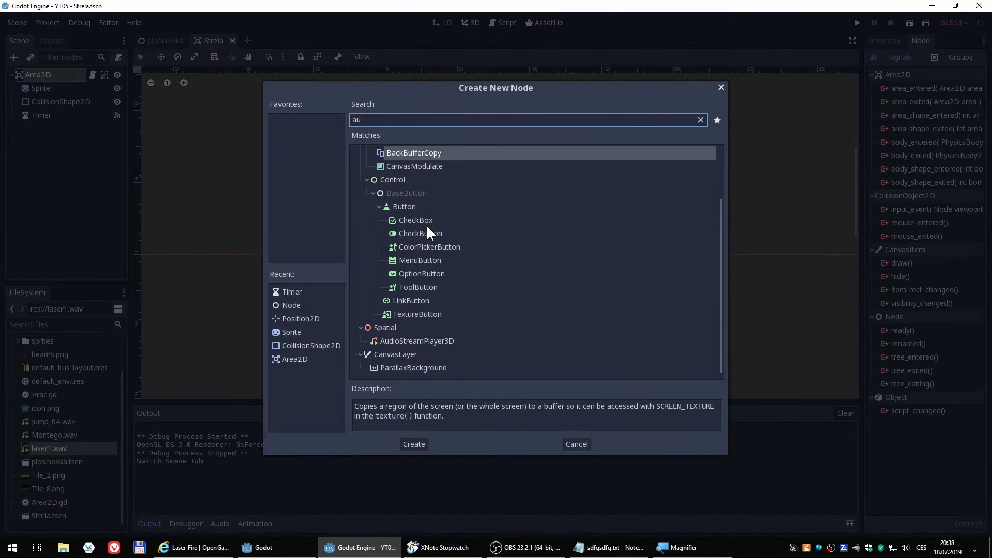
pyautogui.scroll(2, 439, 289)
pyautogui.scroll(3, 437, 276)
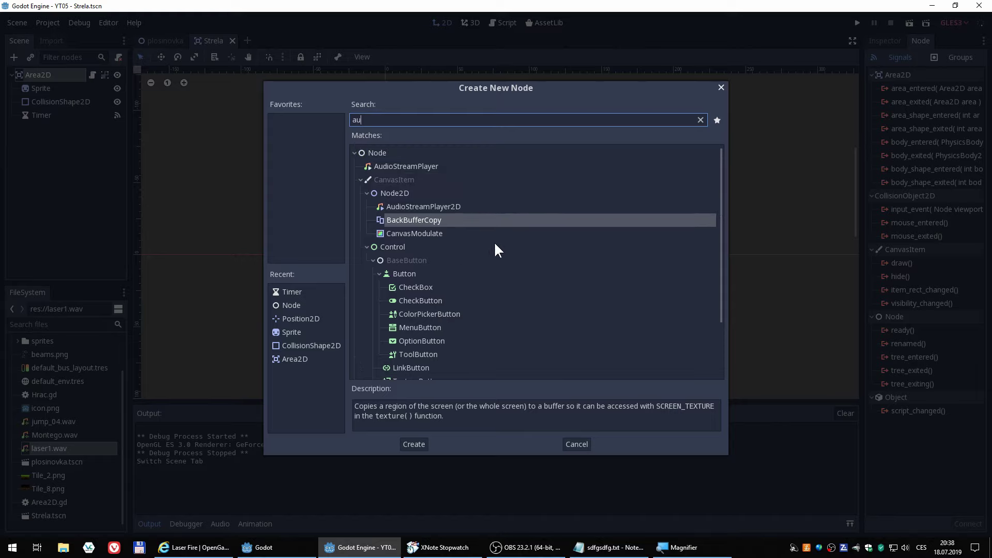
pyautogui.click(417, 164)
pyautogui.doubleClick(416, 164)
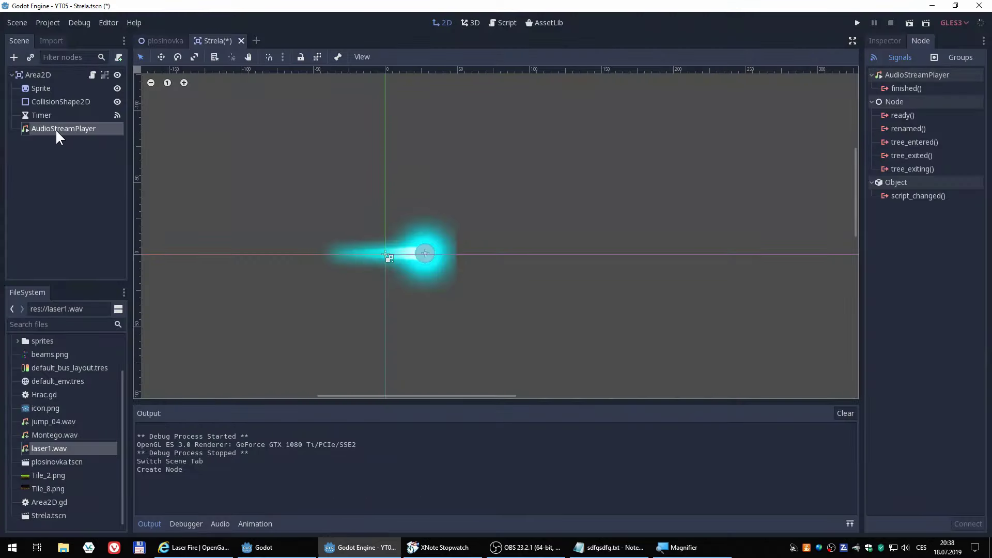
# Set laser1.wav as the AudioStreamPlayer's Stream with Autoplay on, preview it, and run the game
pyautogui.click(885, 40)
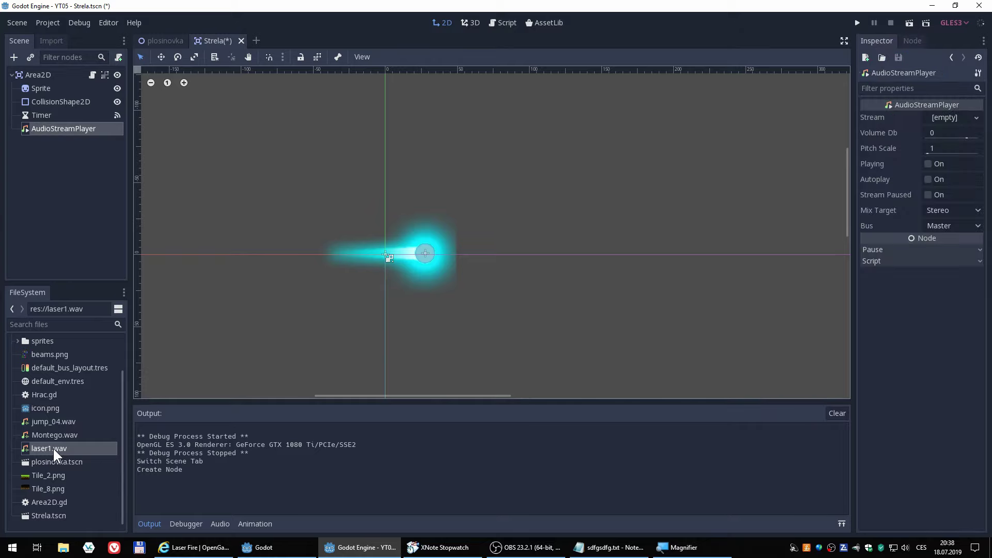
pyautogui.moveTo(52, 448); pyautogui.dragTo(953, 130)
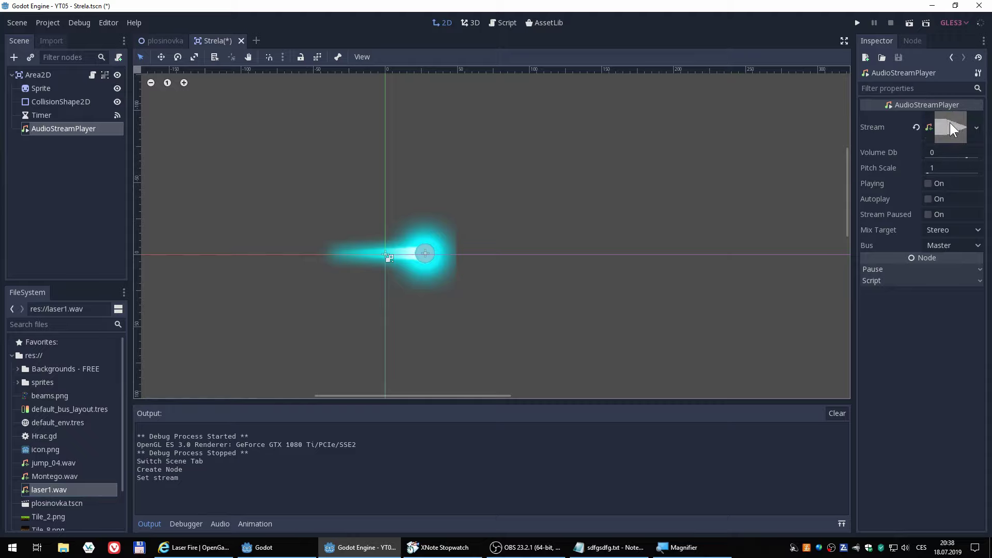
pyautogui.click(928, 199)
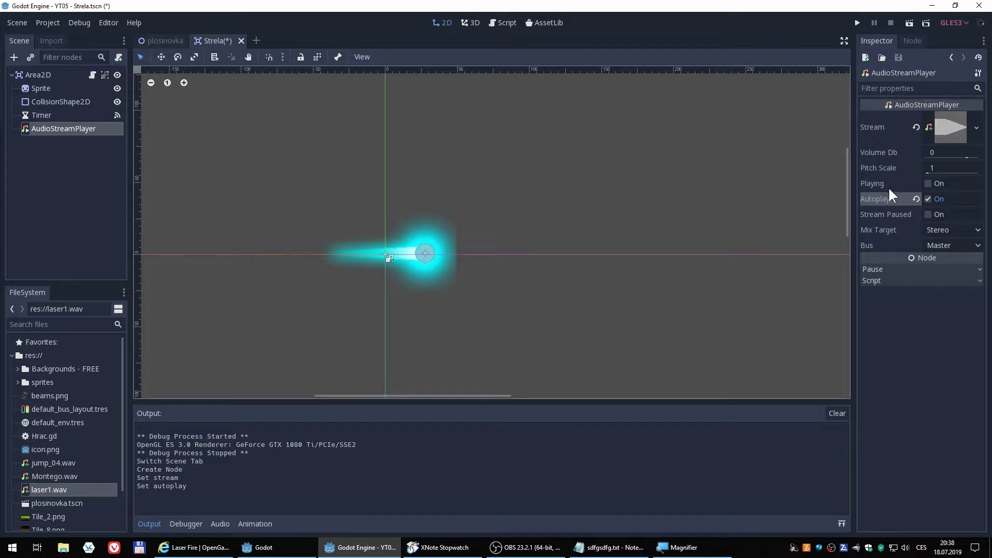
pyautogui.click(928, 184)
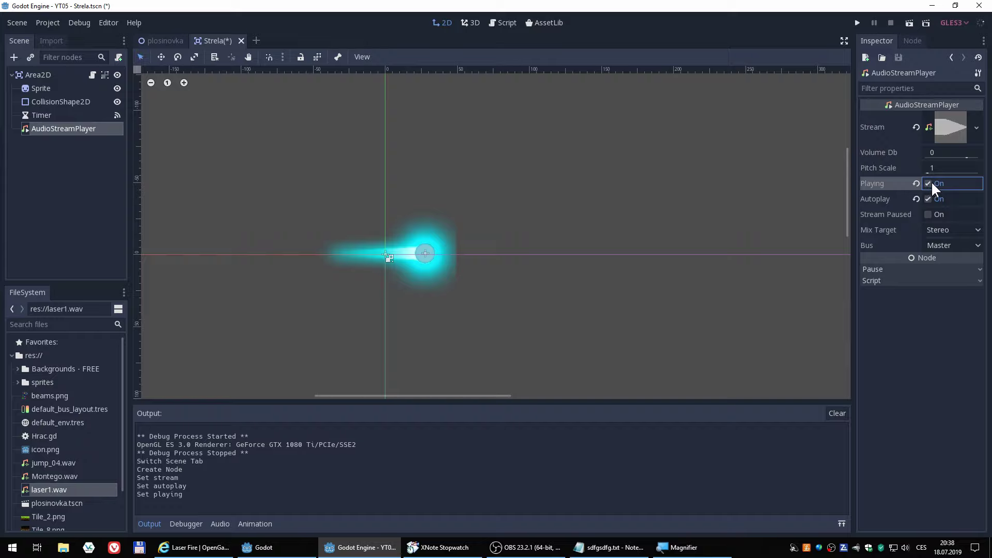
pyautogui.click(930, 184)
pyautogui.click(857, 22)
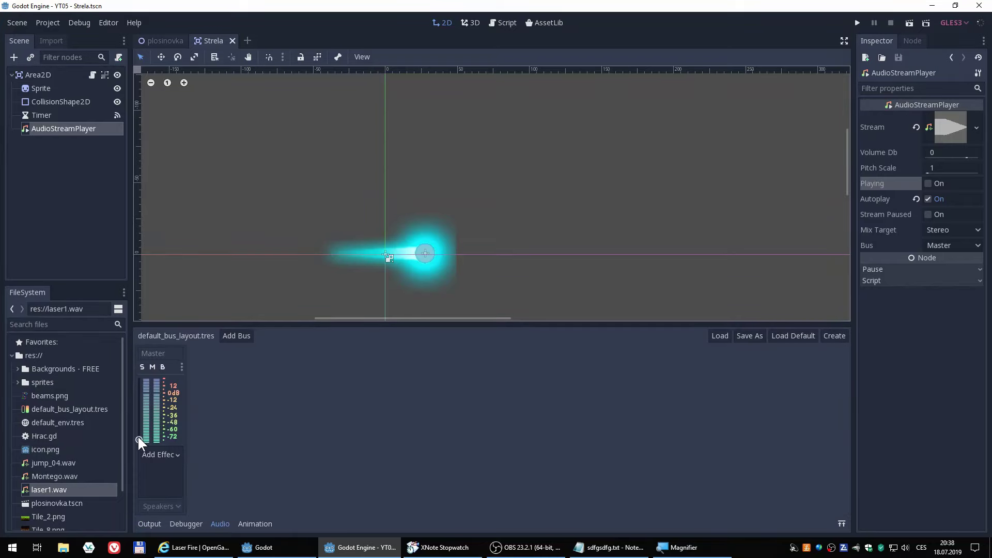
# Nudge the Master audio bus volume up slightly and run the game again
pyautogui.click(137, 437)
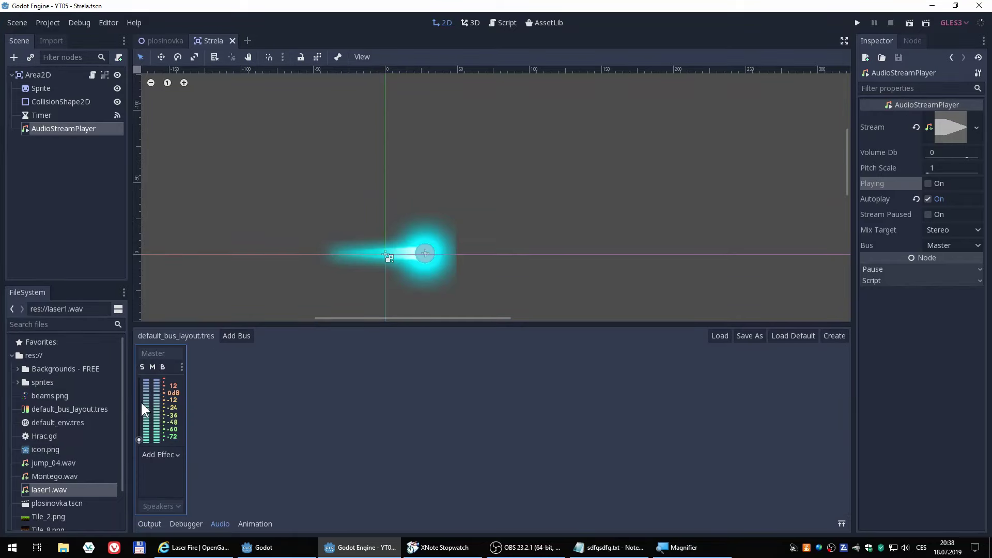
pyautogui.click(139, 438)
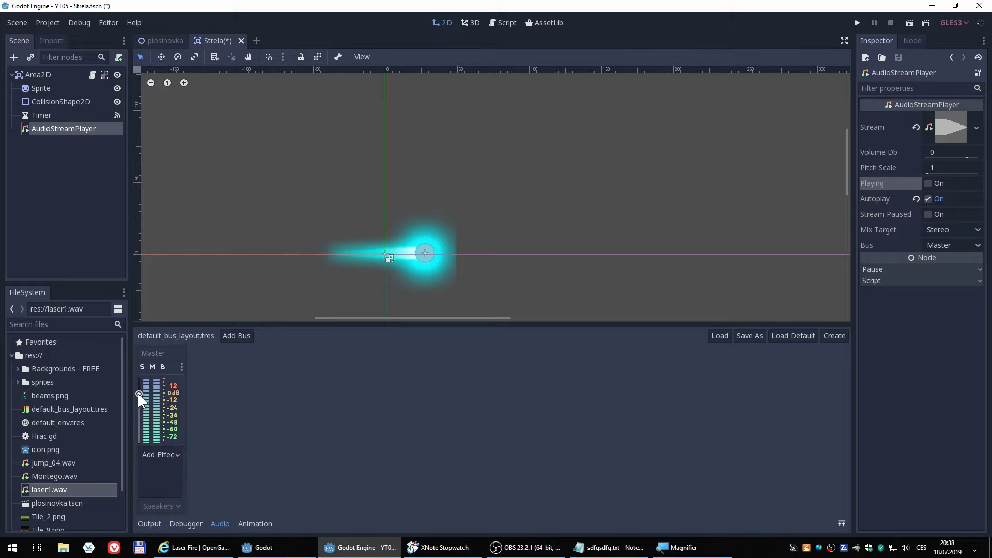
pyautogui.click(857, 22)
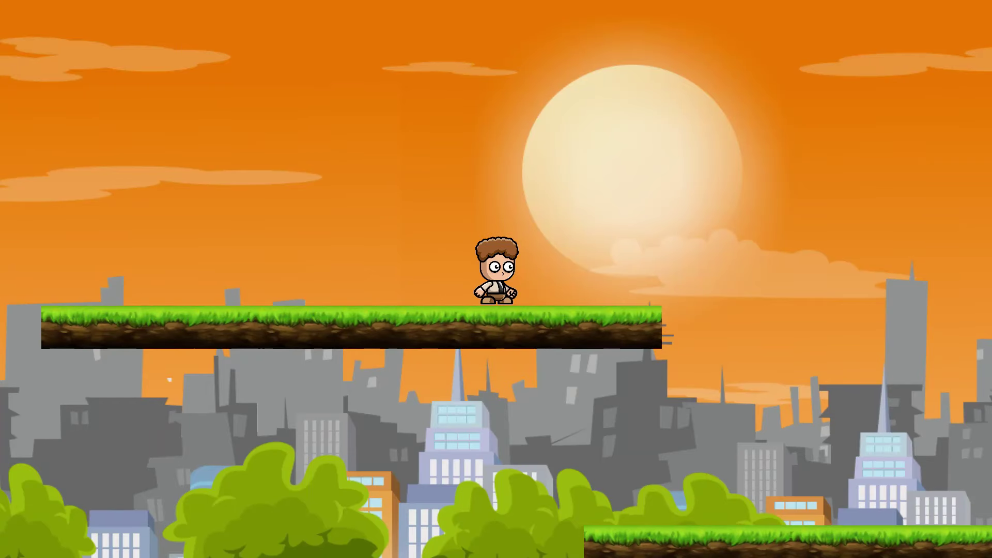
# Run and jump the character across the level's platforms with the arrow keys
pyautogui.press('Left')
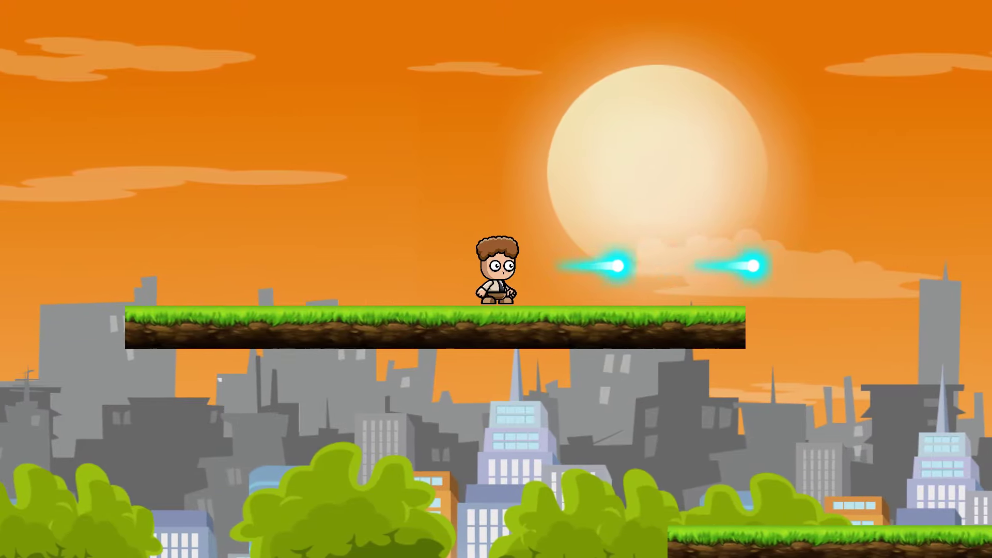
pyautogui.press('Right')
pyautogui.press('Left')
pyautogui.press('Up')
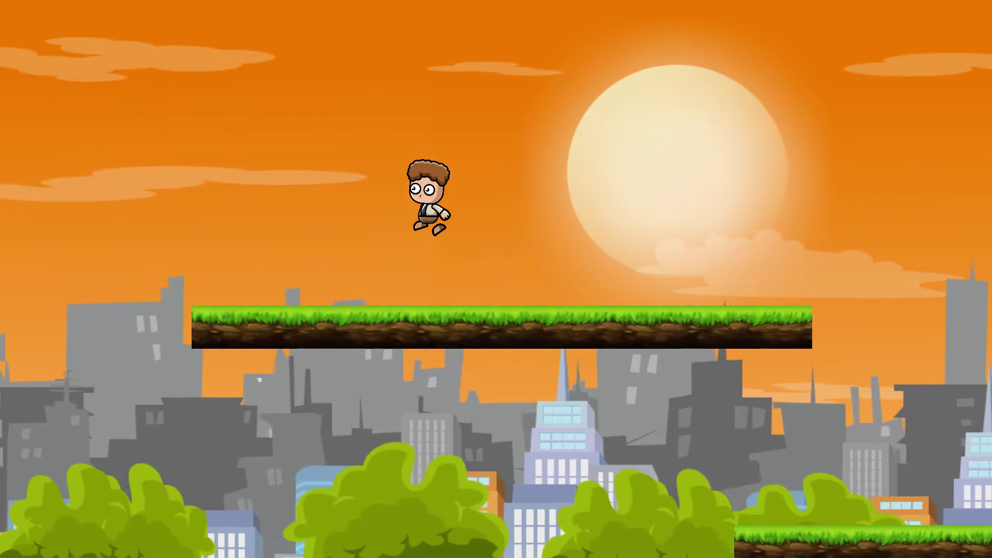
pyautogui.press('Right')
pyautogui.press('Up')
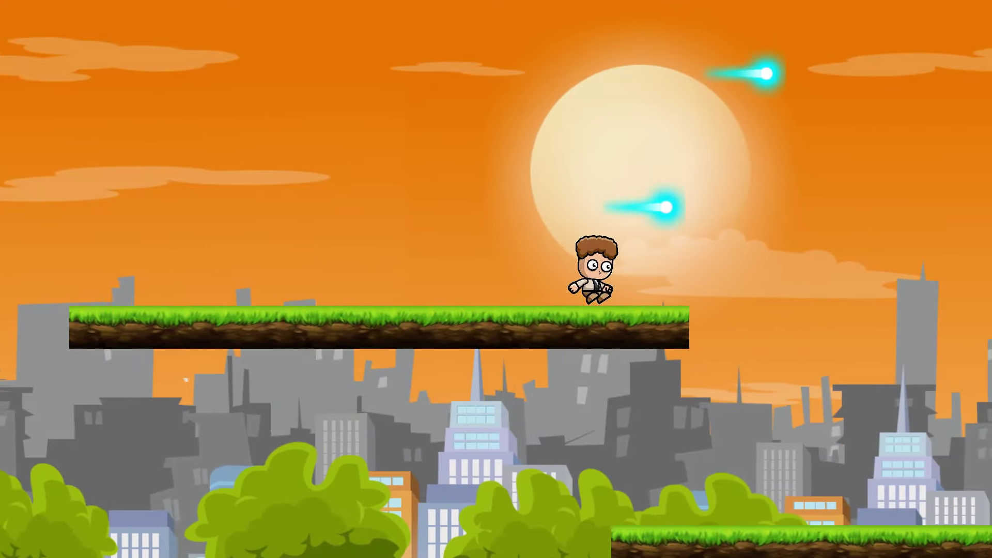
pyautogui.press('Up')
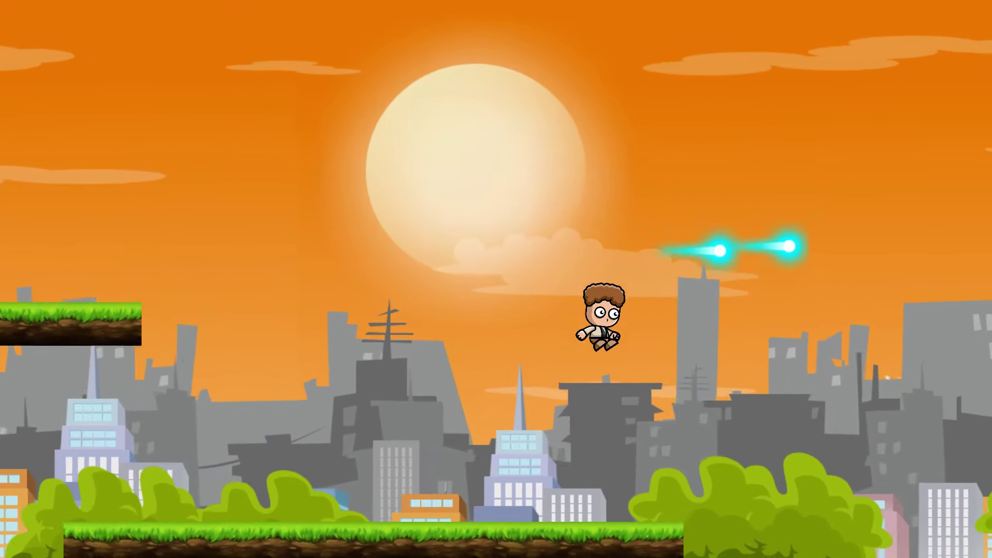
pyautogui.press('Up')
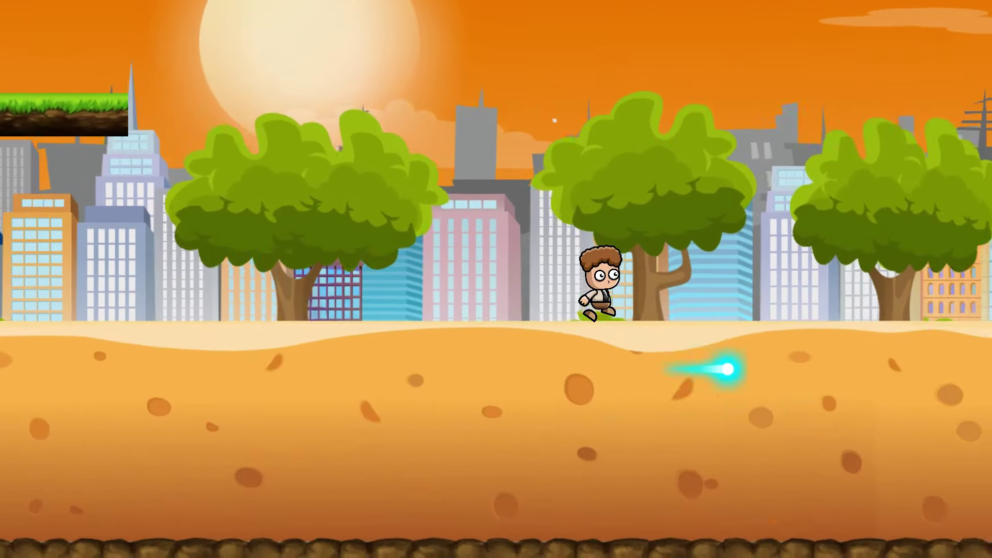
pyautogui.press('Up')
pyautogui.press('Up')
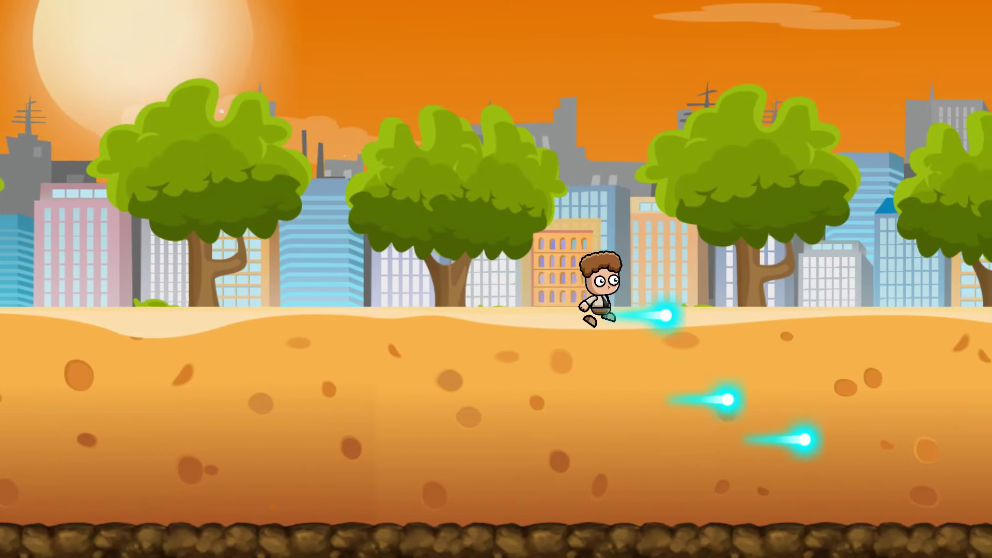
pyautogui.press('Up')
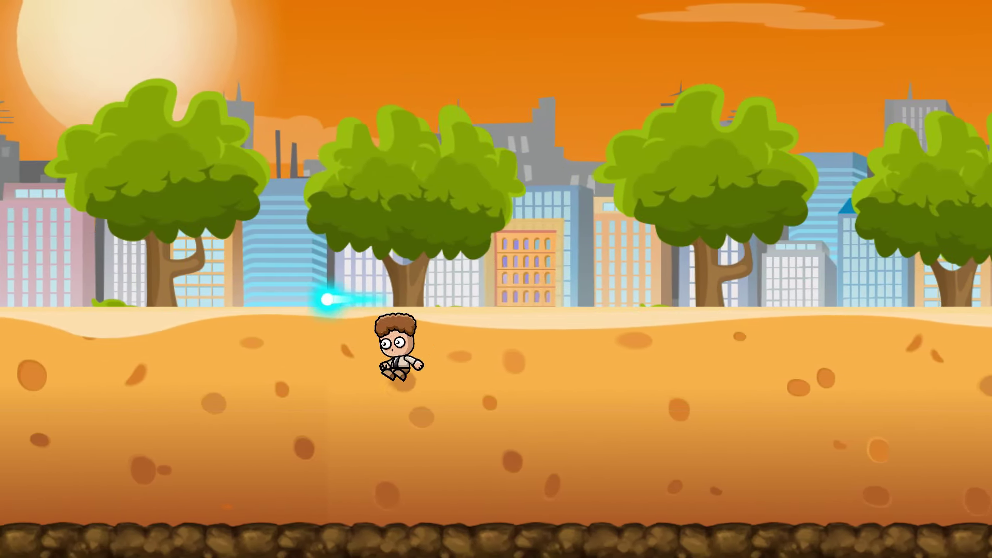
pyautogui.press('Up')
pyautogui.press('Up')
pyautogui.press('Up')
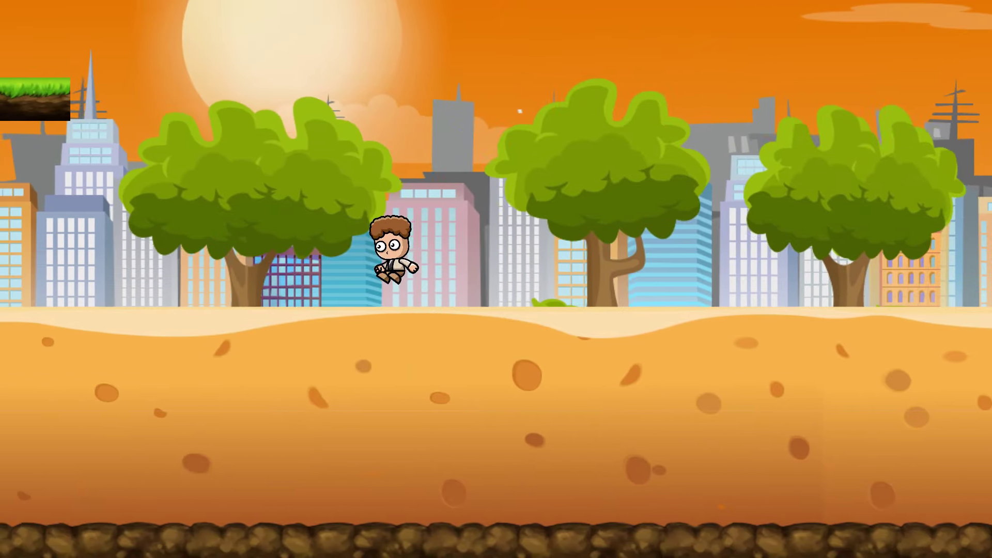
pyautogui.press('Up')
pyautogui.press('Up')
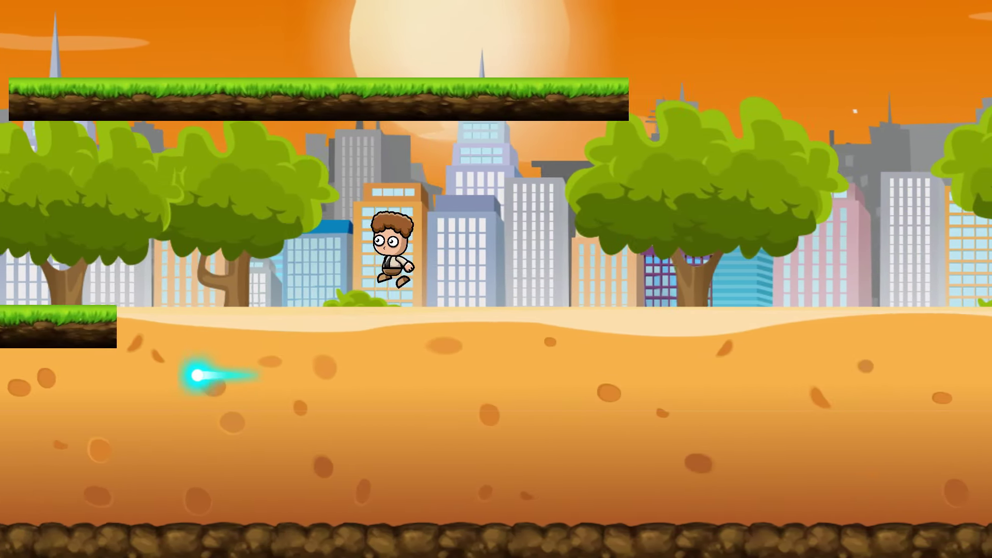
pyautogui.press('Up')
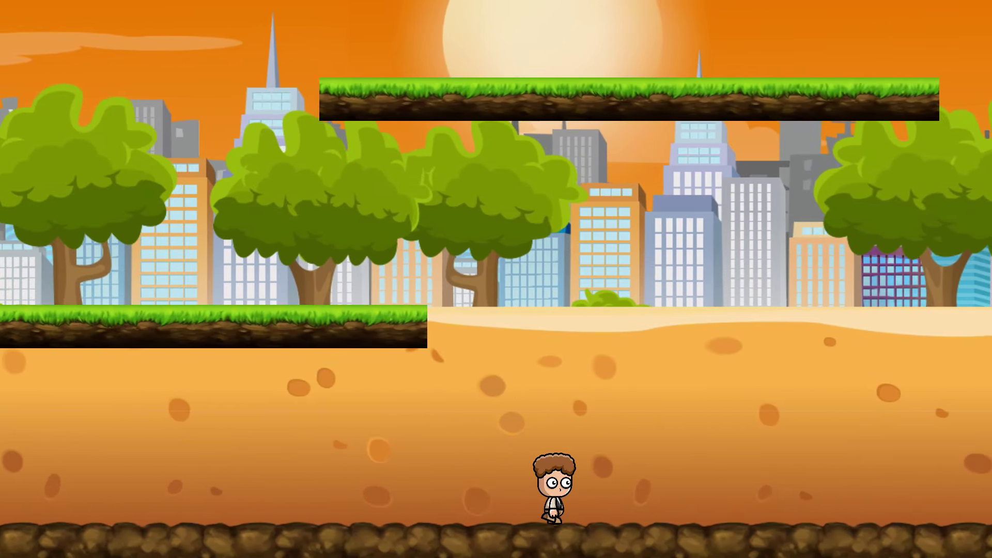
pyautogui.press('Up')
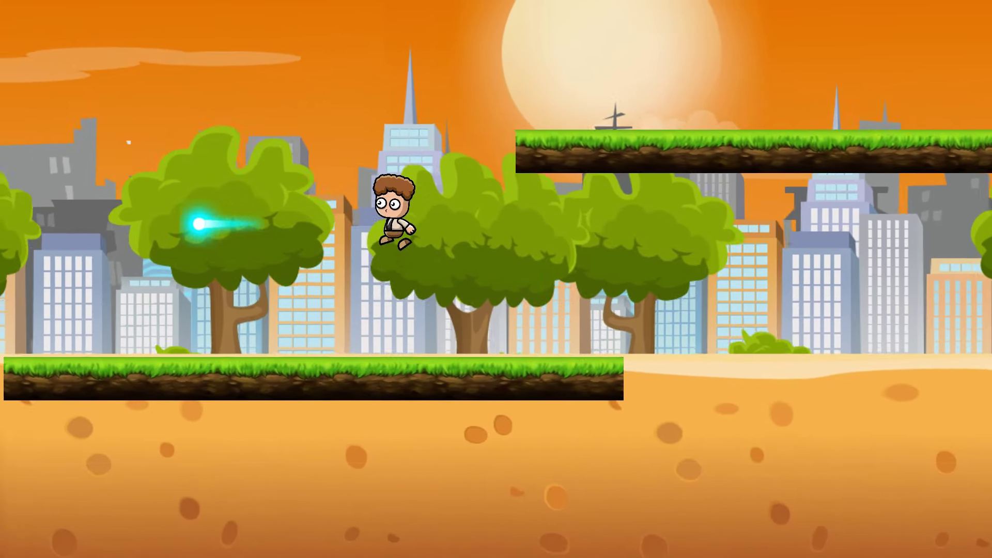
pyautogui.press('Up')
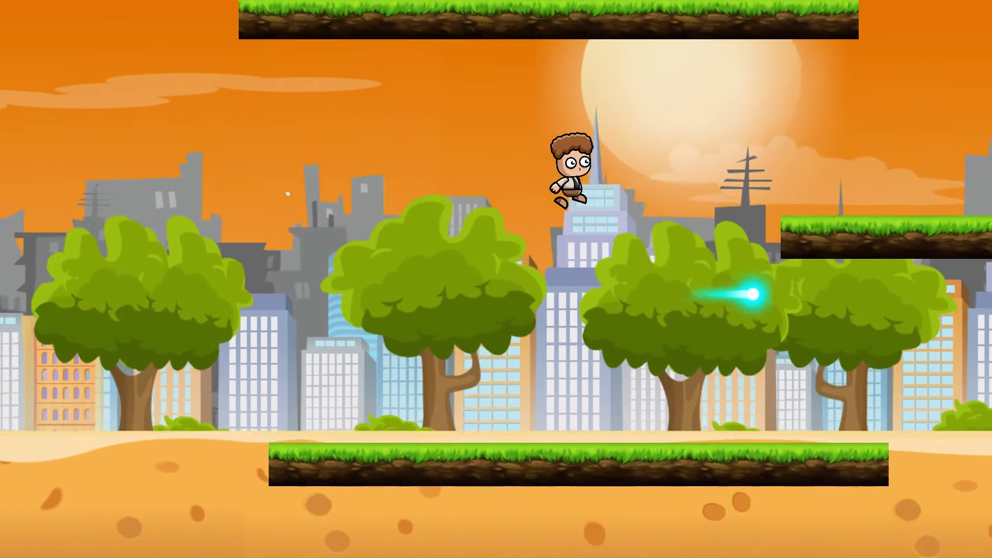
pyautogui.press('Up')
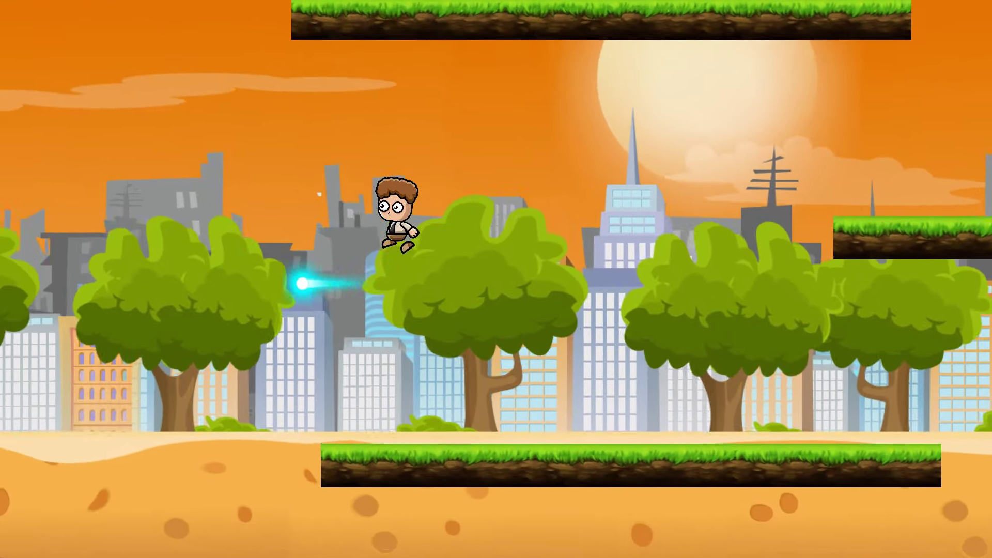
pyautogui.press('Up')
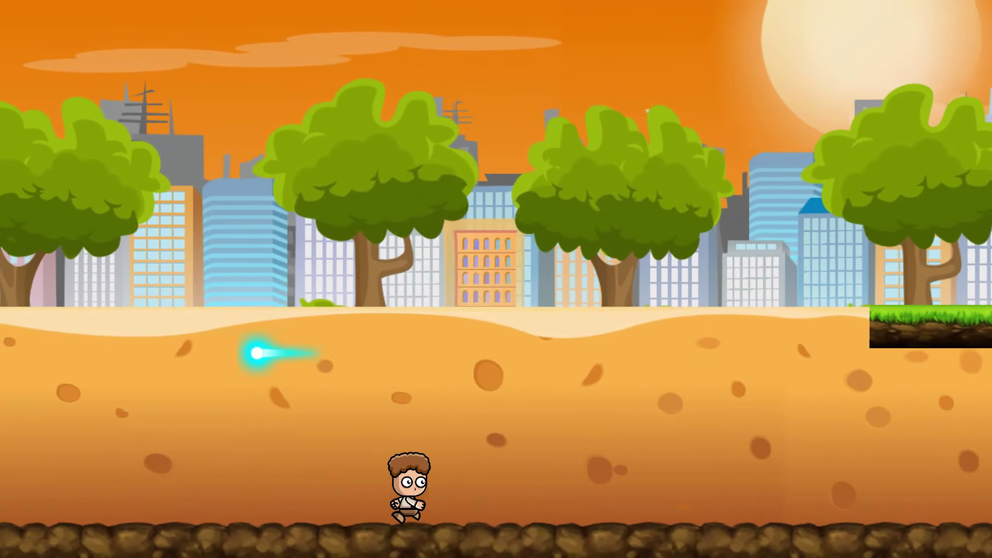
pyautogui.press('Up')
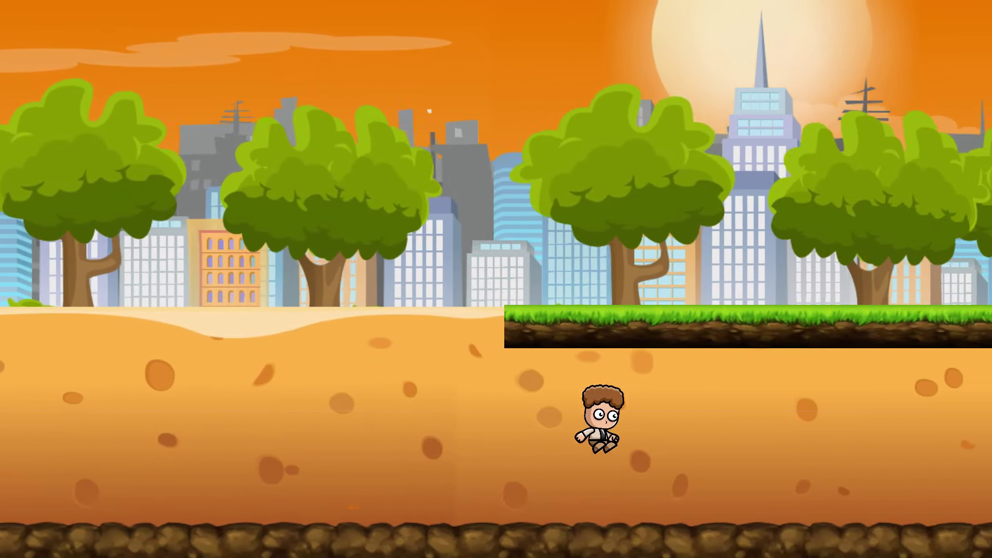
pyautogui.press('Up')
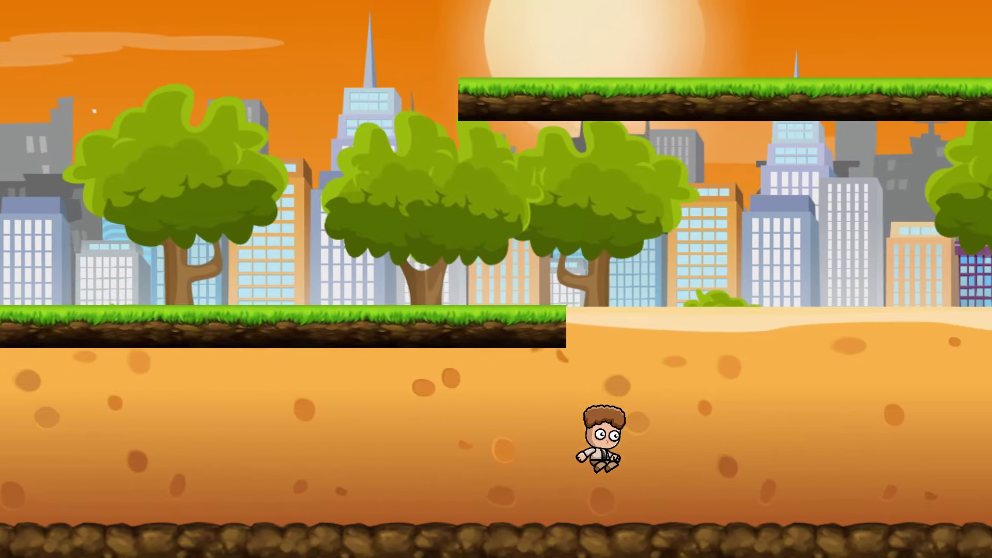
pyautogui.press('Up')
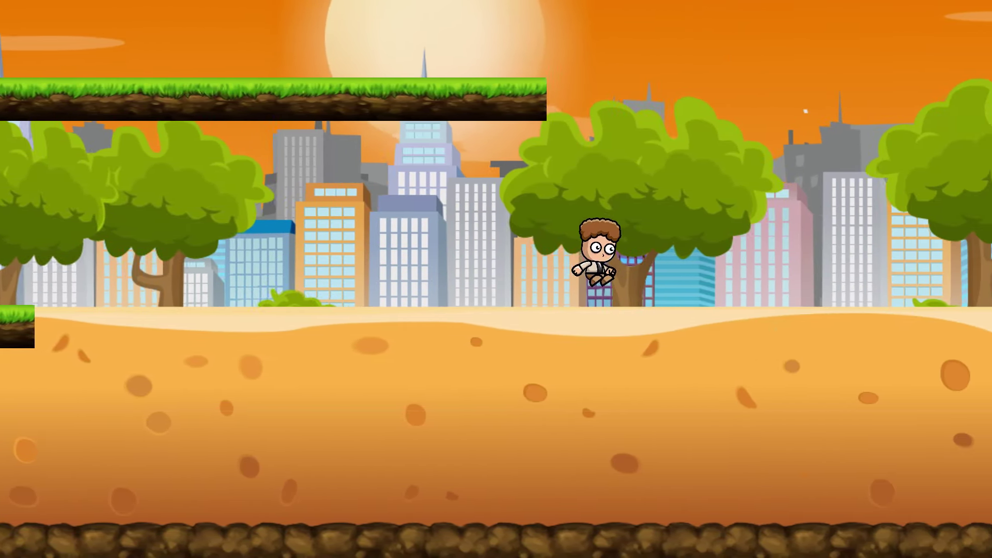
pyautogui.press('Up')
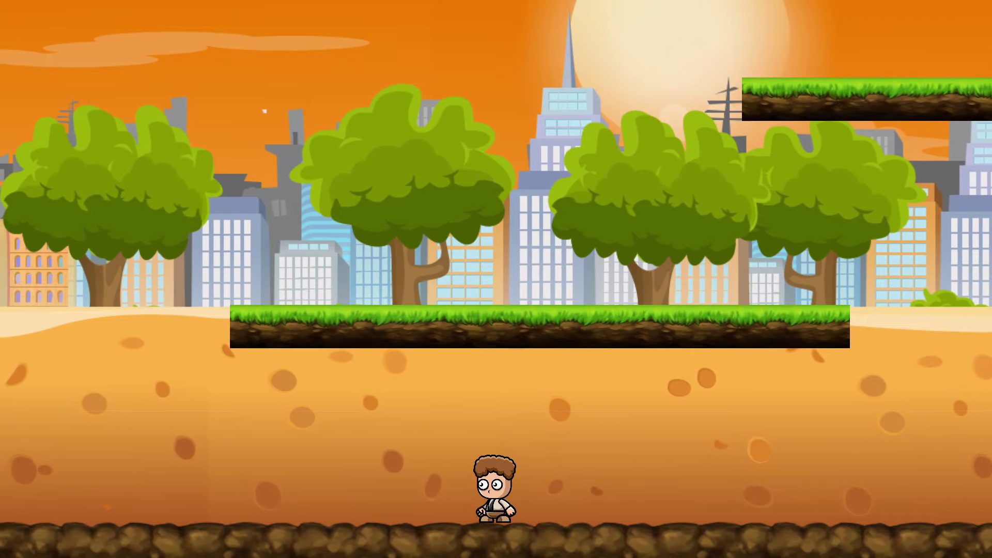
pyautogui.press('Right')
pyautogui.press('Left')
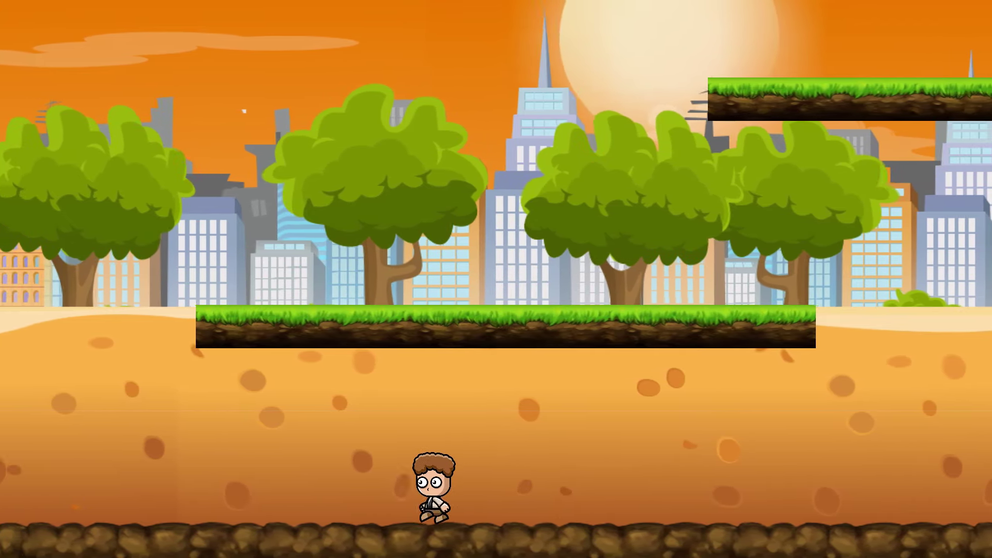
pyautogui.press('Right')
# Fire cyan laser shots left and right with F while running and jumping
pyautogui.press('f')
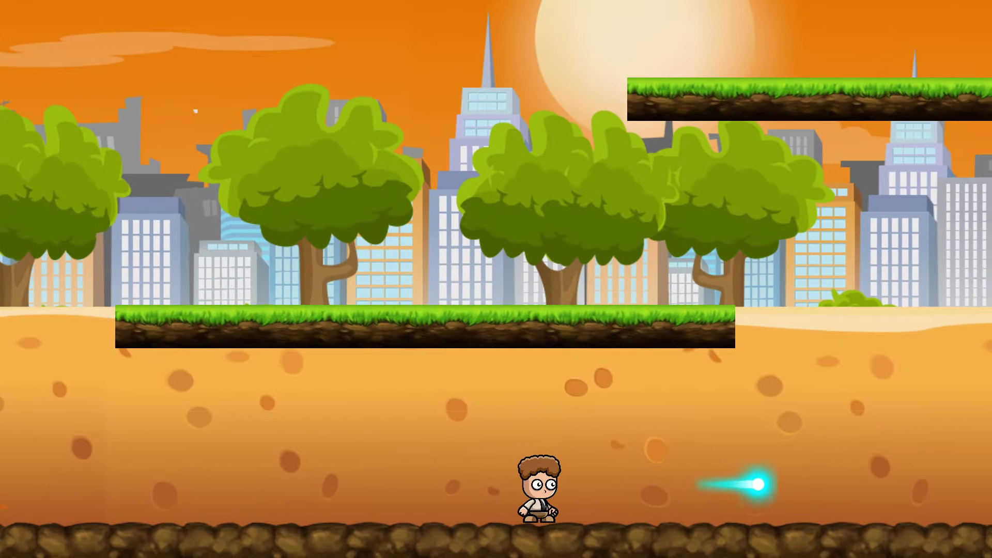
pyautogui.press('Left')
pyautogui.press('Up')
pyautogui.press('f')
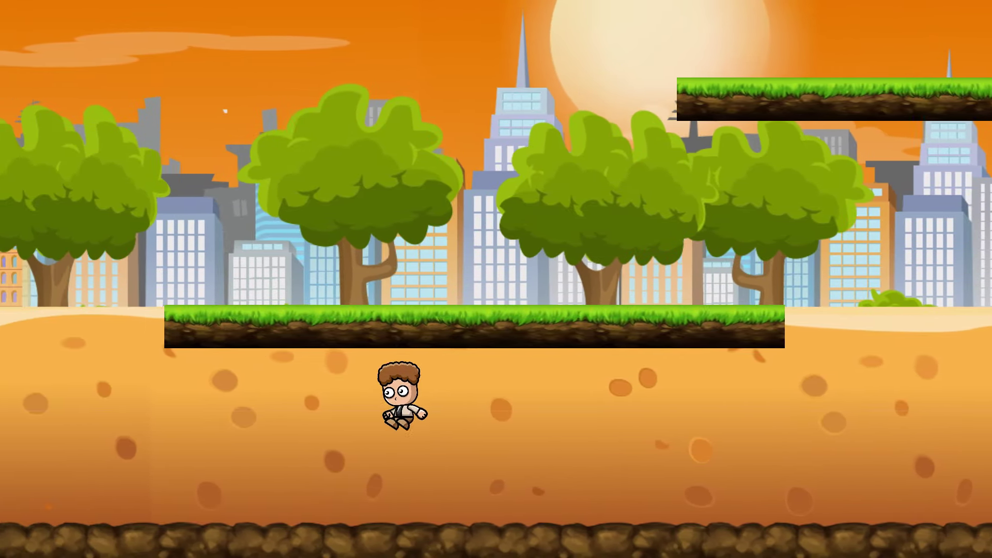
pyautogui.press('Up')
pyautogui.press('Left')
pyautogui.press('f')
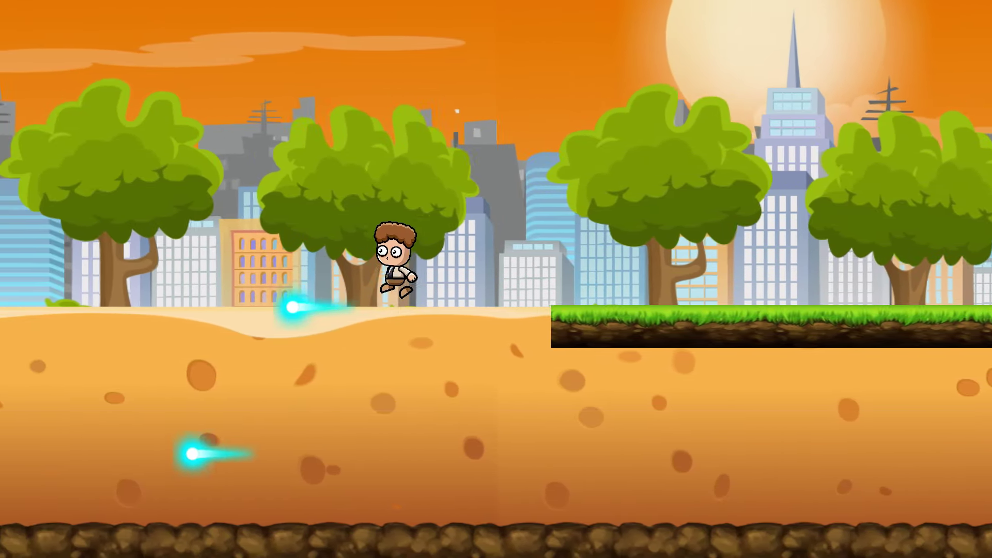
pyautogui.press('Right')
pyautogui.press('f')
pyautogui.press('Up')
pyautogui.press('f')
pyautogui.press('Right')
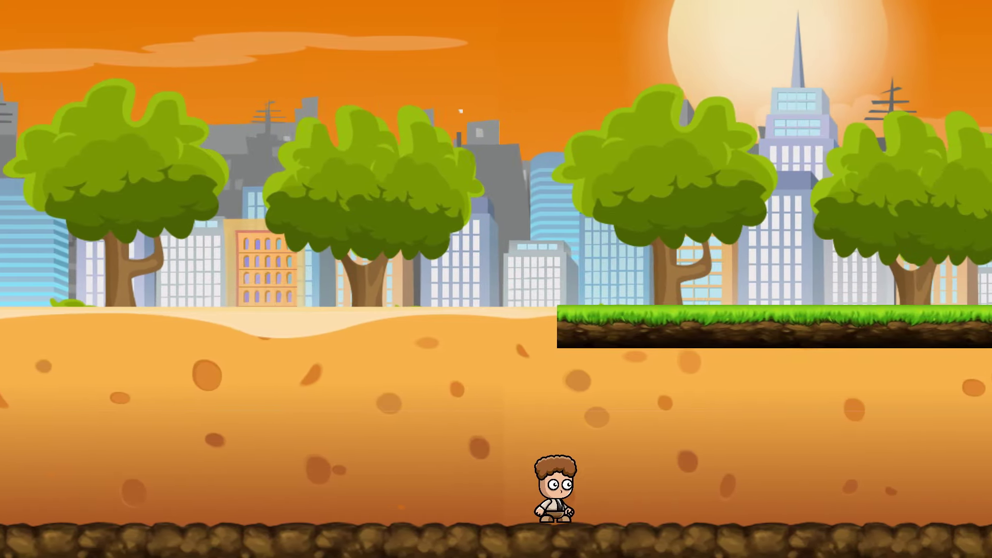
pyautogui.press('Left')
pyautogui.press('Right')
pyautogui.press('Up')
pyautogui.press('f')
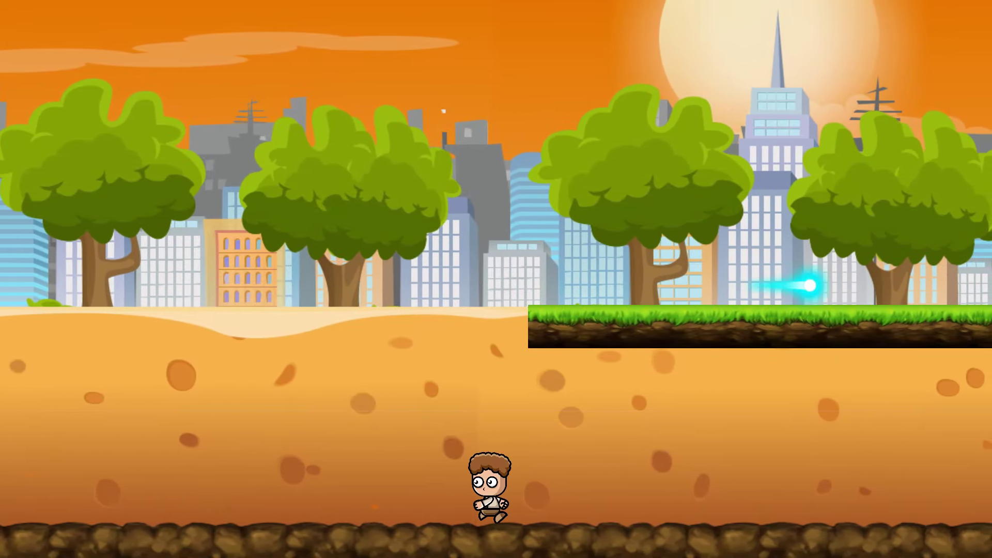
pyautogui.press('Left')
pyautogui.press('Up')
pyautogui.press('Right')
pyautogui.press('Up')
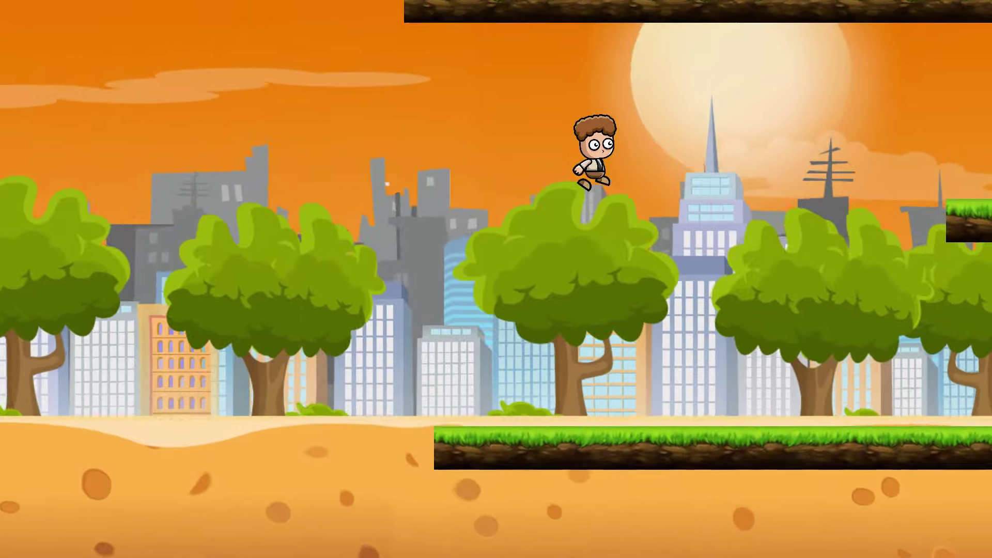
pyautogui.press('Up')
pyautogui.press('f')
pyautogui.press('Up')
pyautogui.press('f')
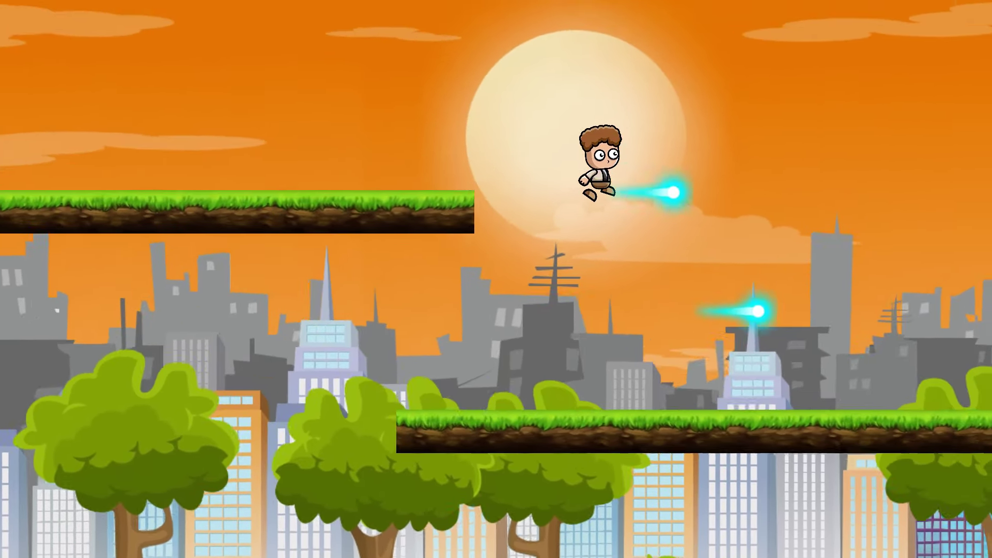
pyautogui.press('Up')
pyautogui.press('f')
pyautogui.press('Left')
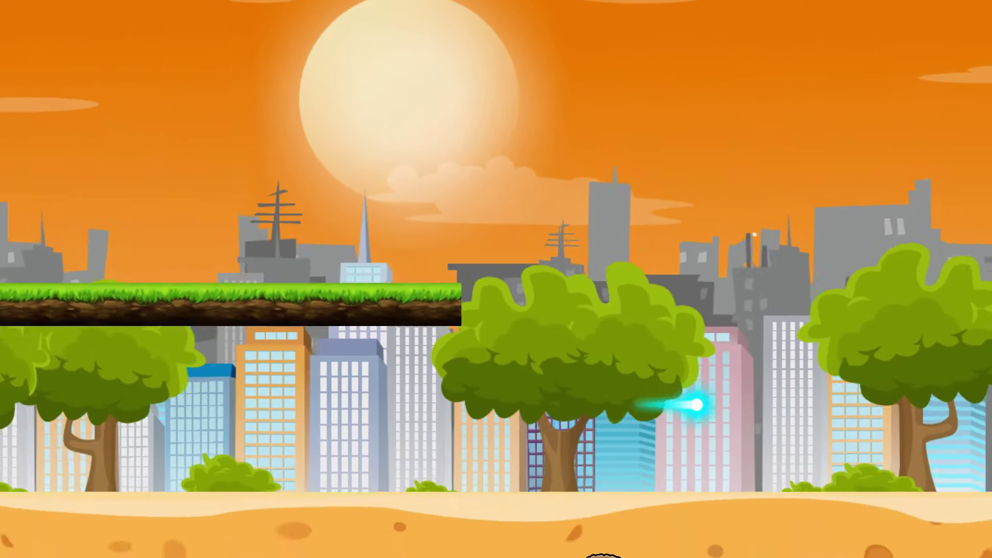
pyautogui.press('f')
pyautogui.press('f')
pyautogui.press('Right')
pyautogui.press('Up')
pyautogui.press('f')
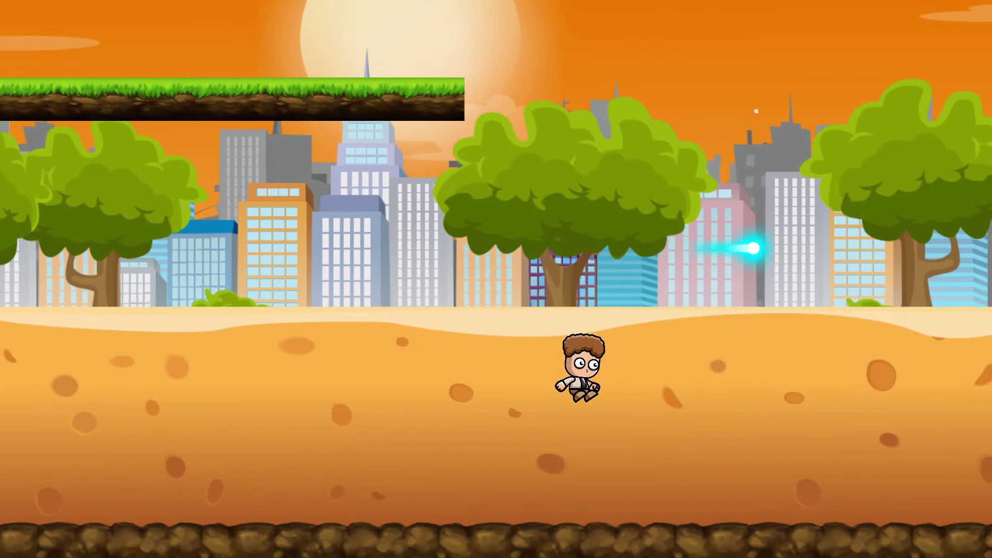